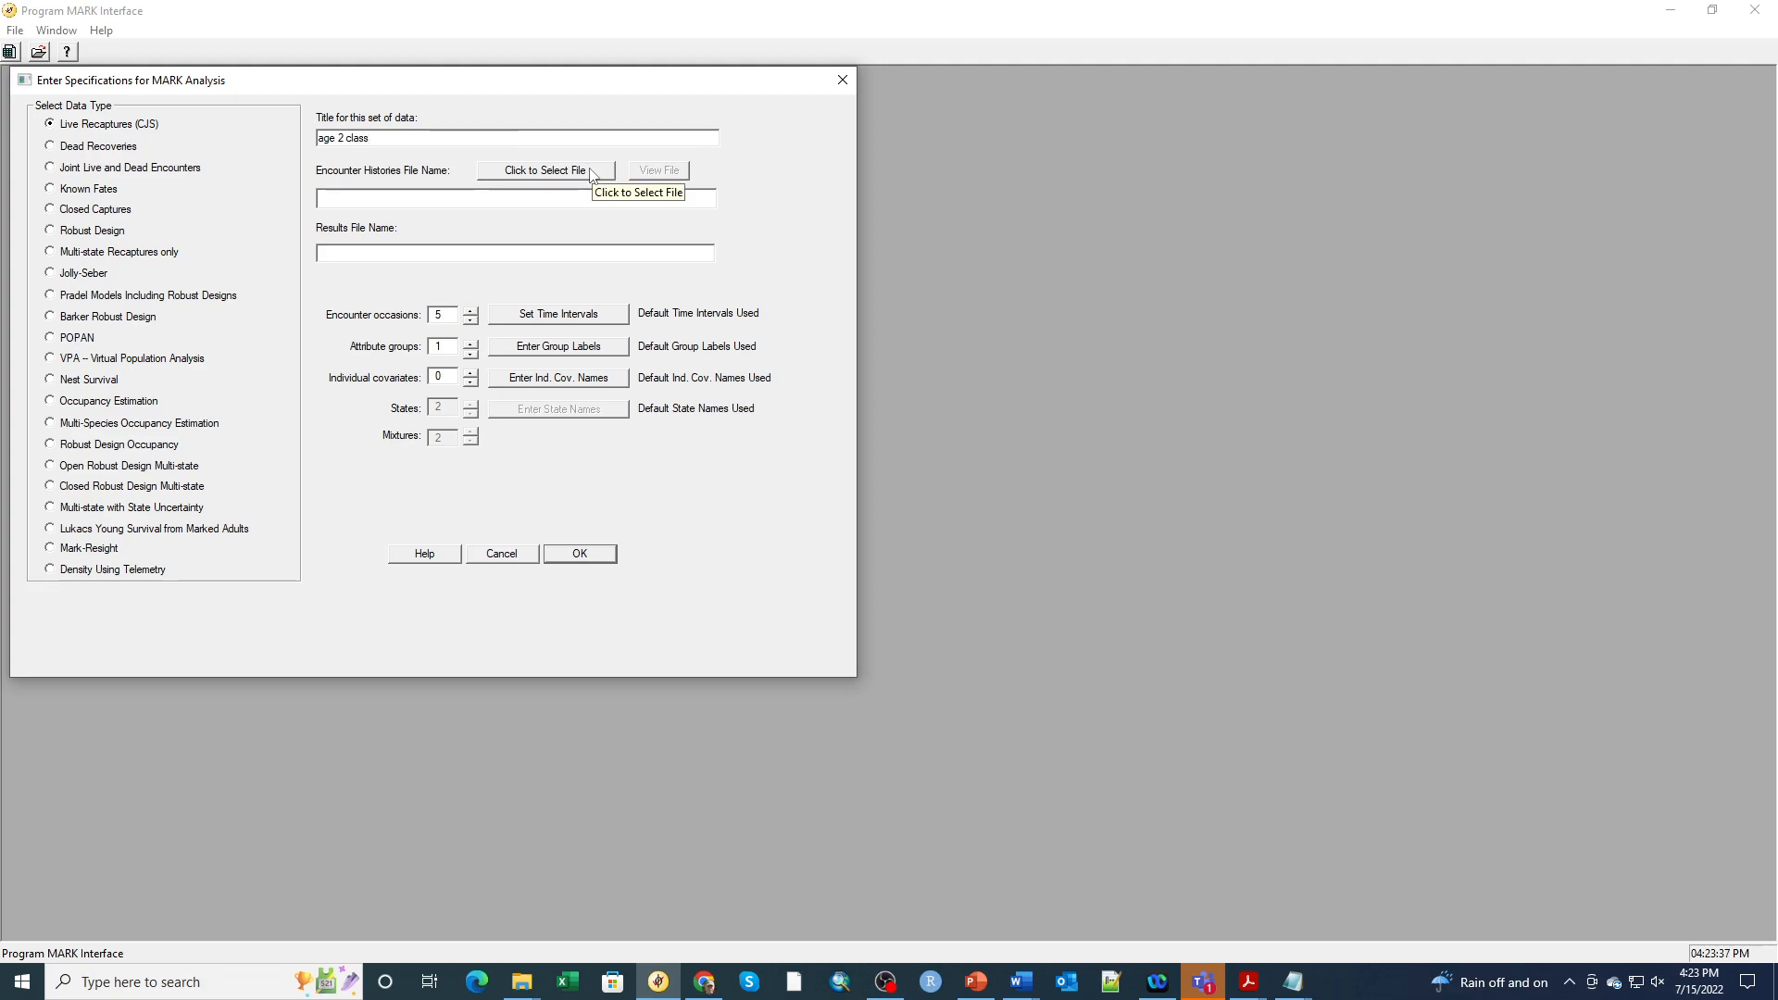
- Load the age_2class.inp encounter histories file and create the live recaptures (CJS) analysis with its results database
click(557, 176)
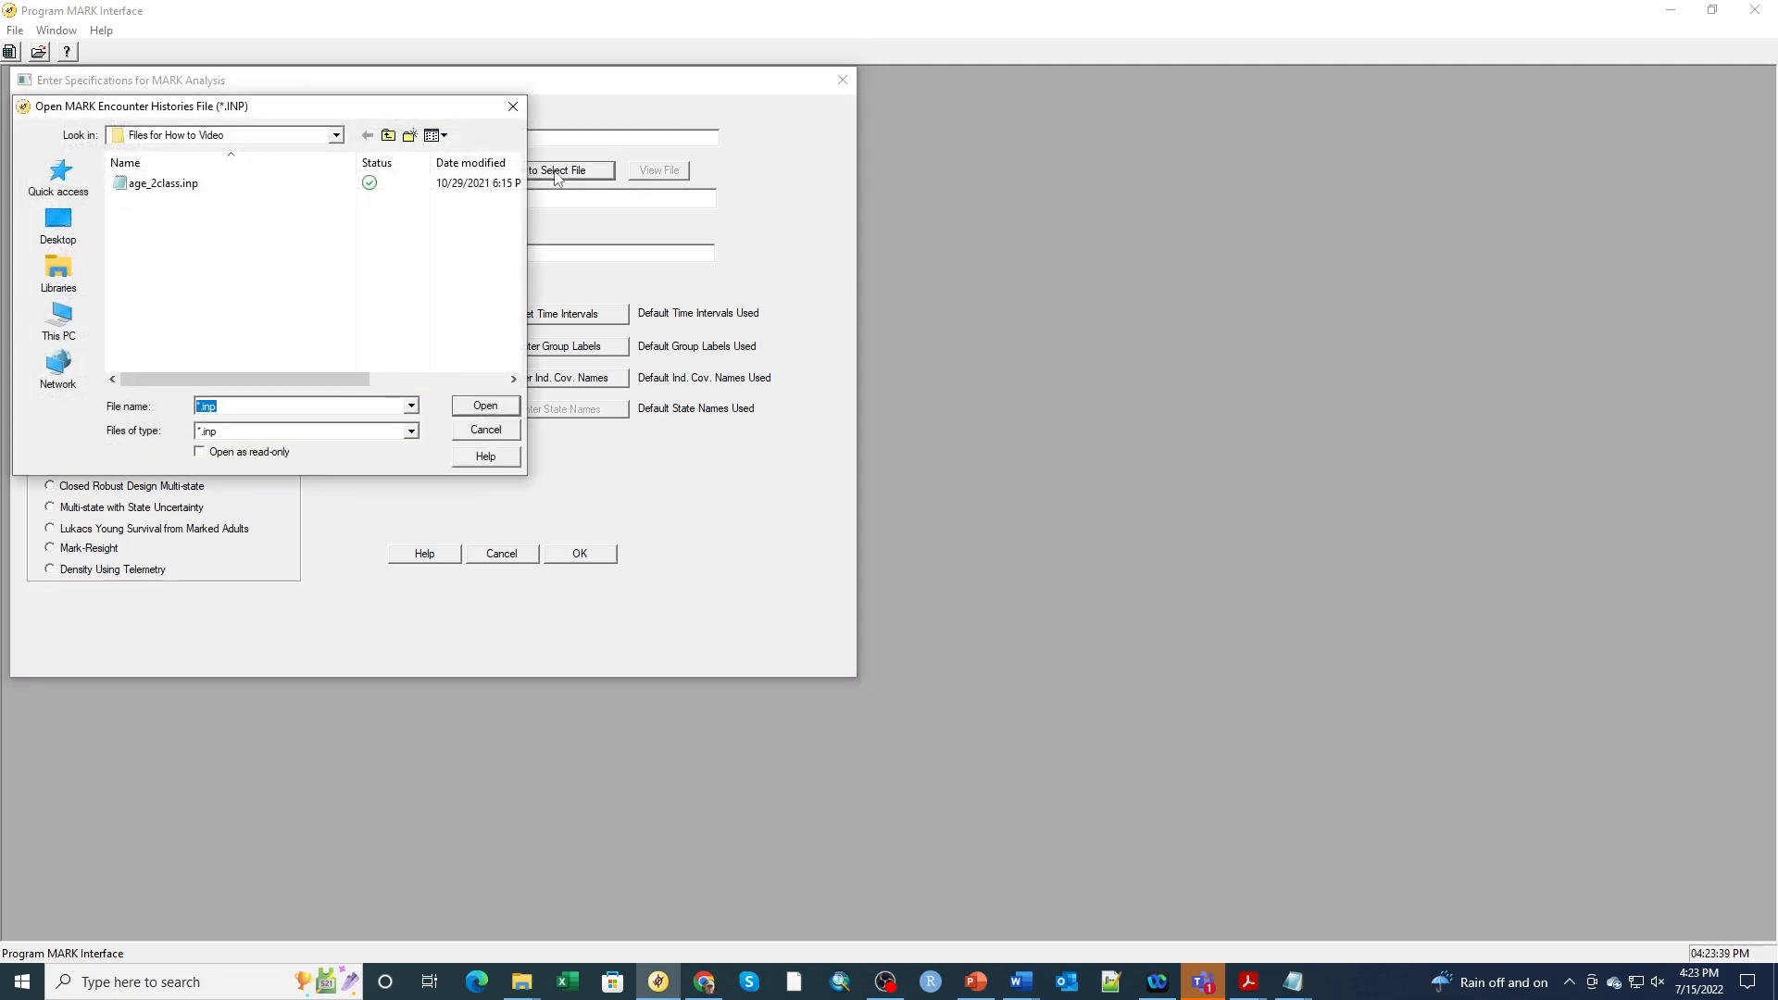
click(165, 185)
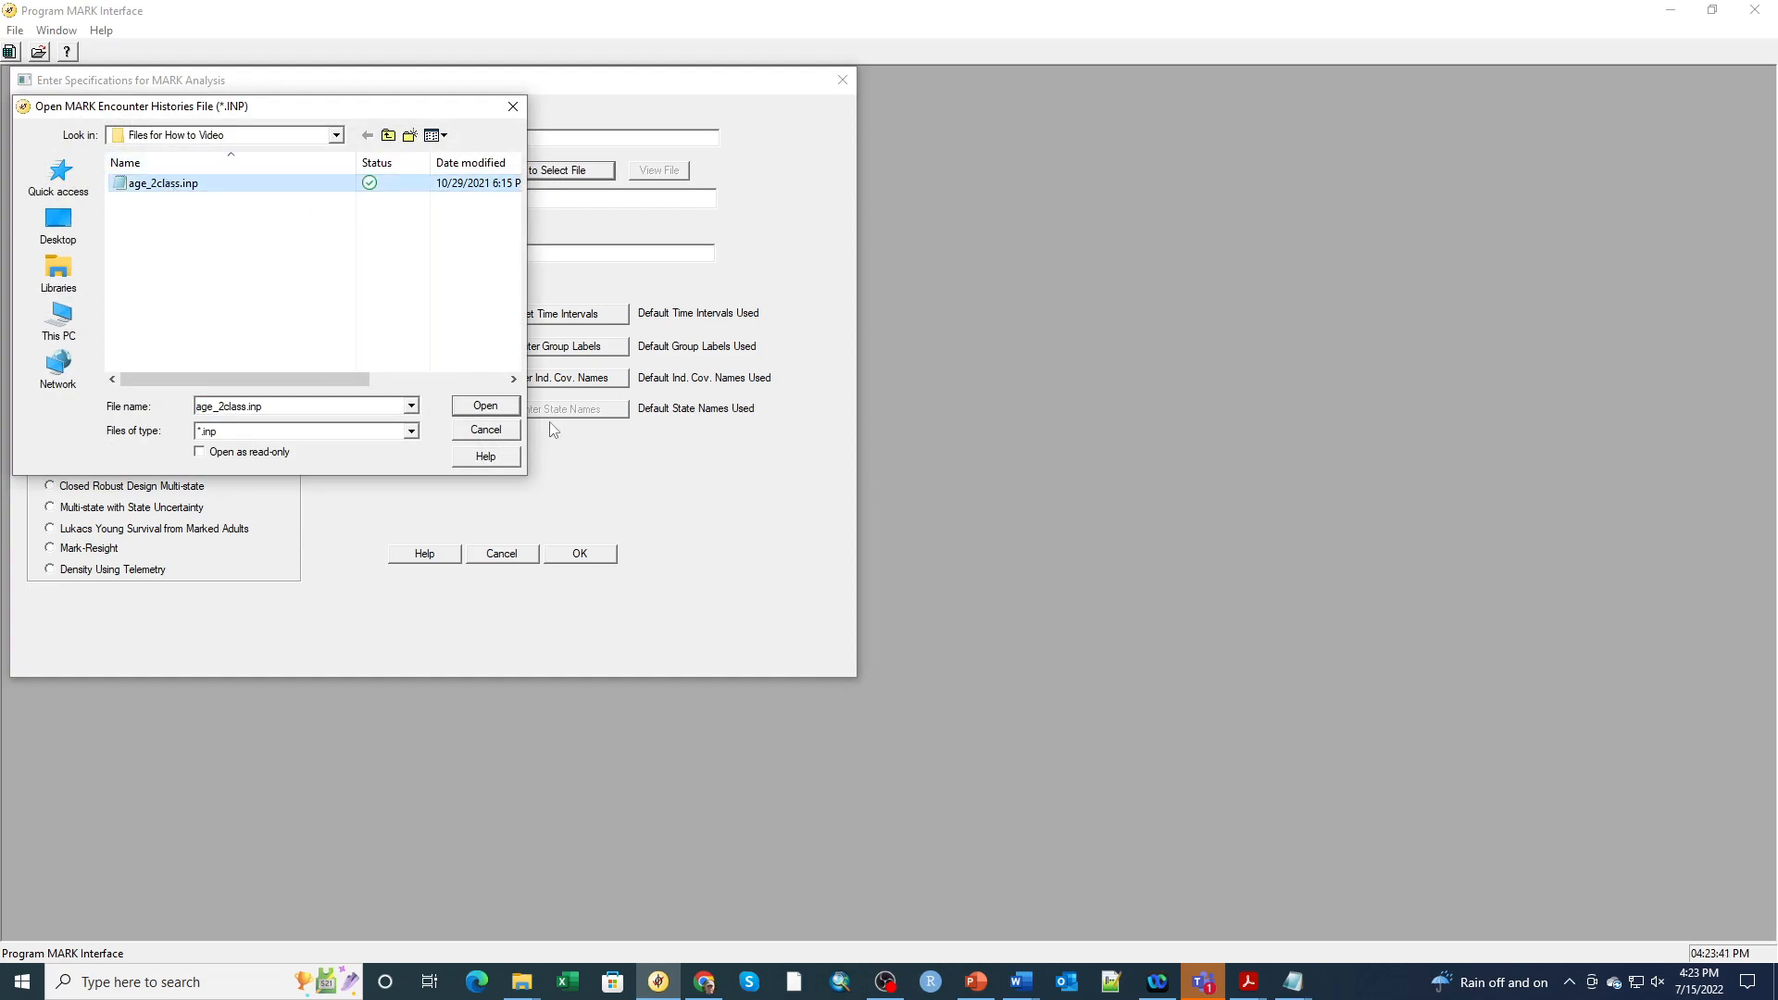
click(485, 410)
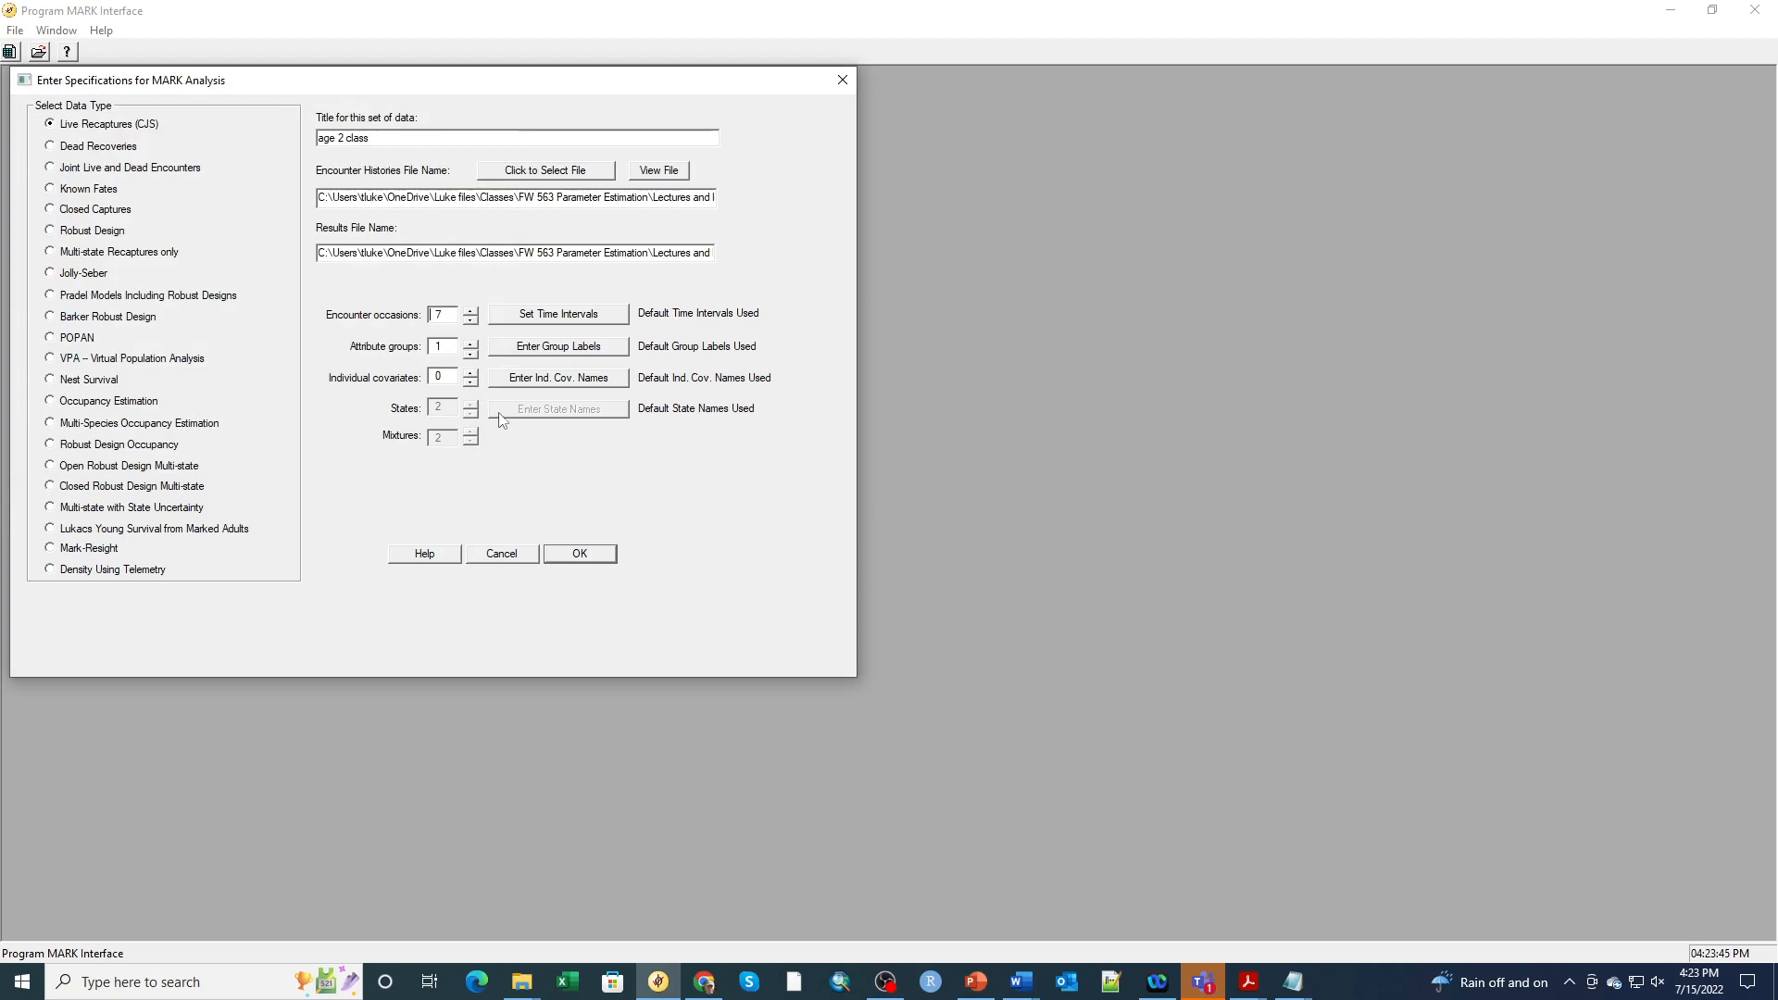
click(574, 554)
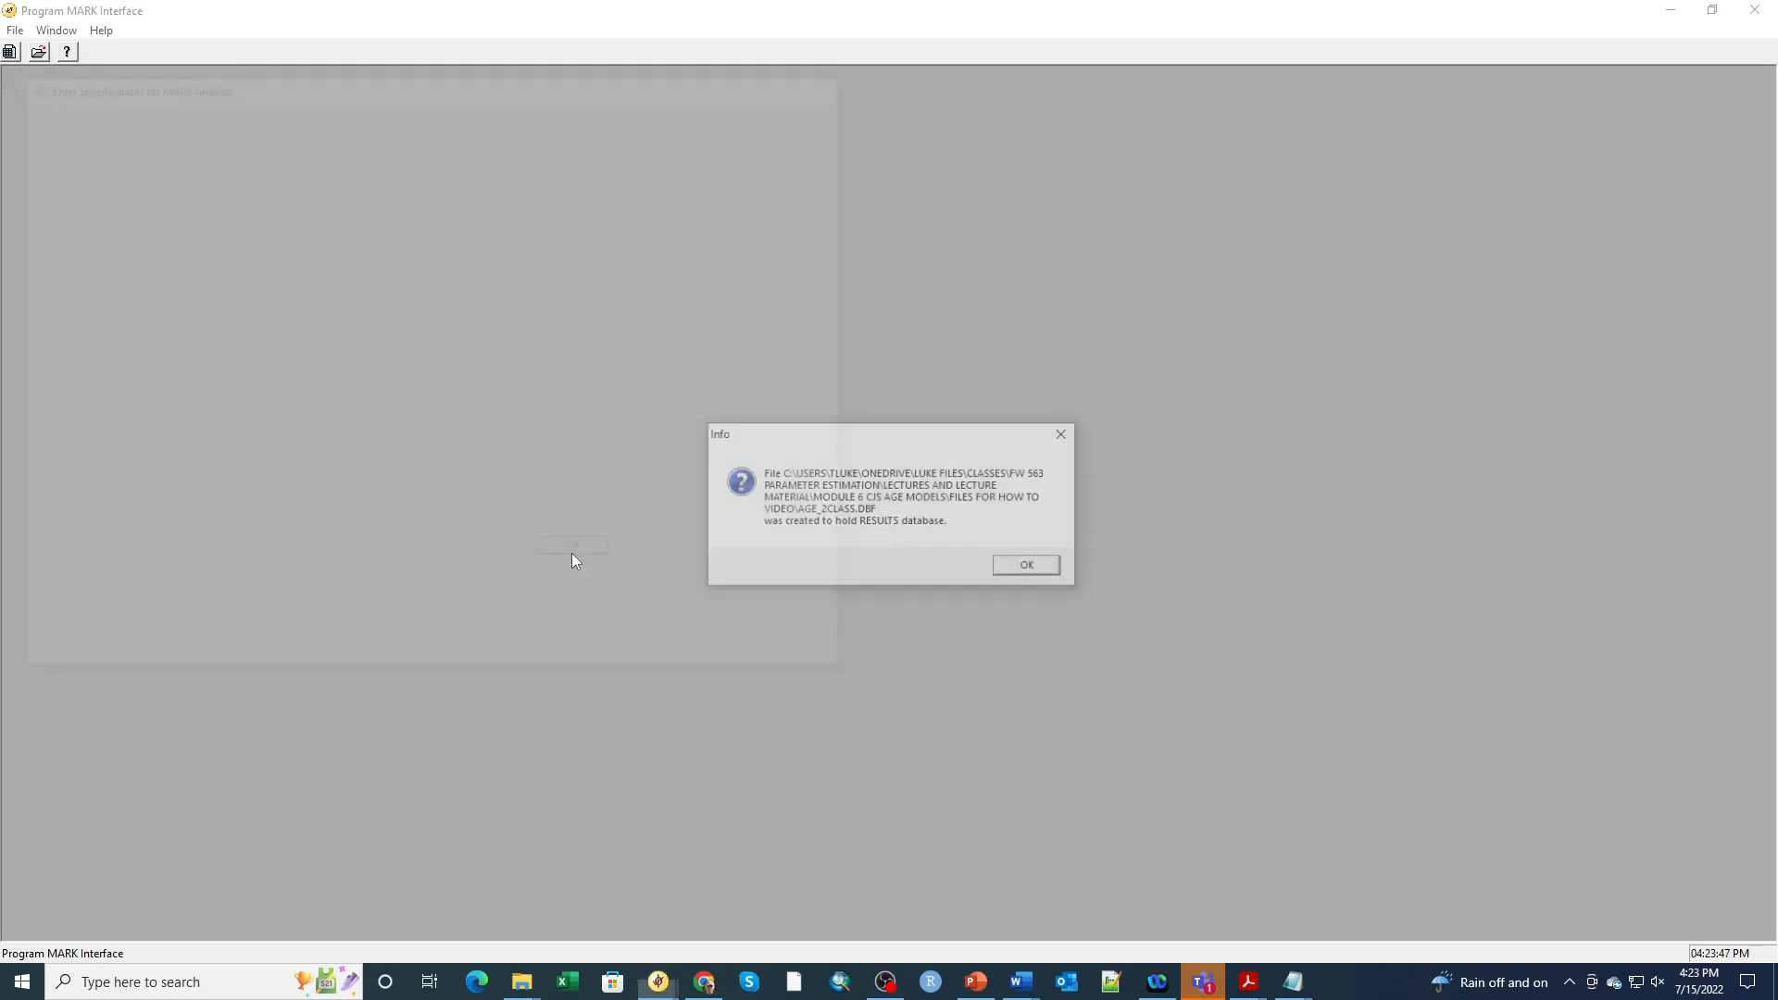
click(1055, 571)
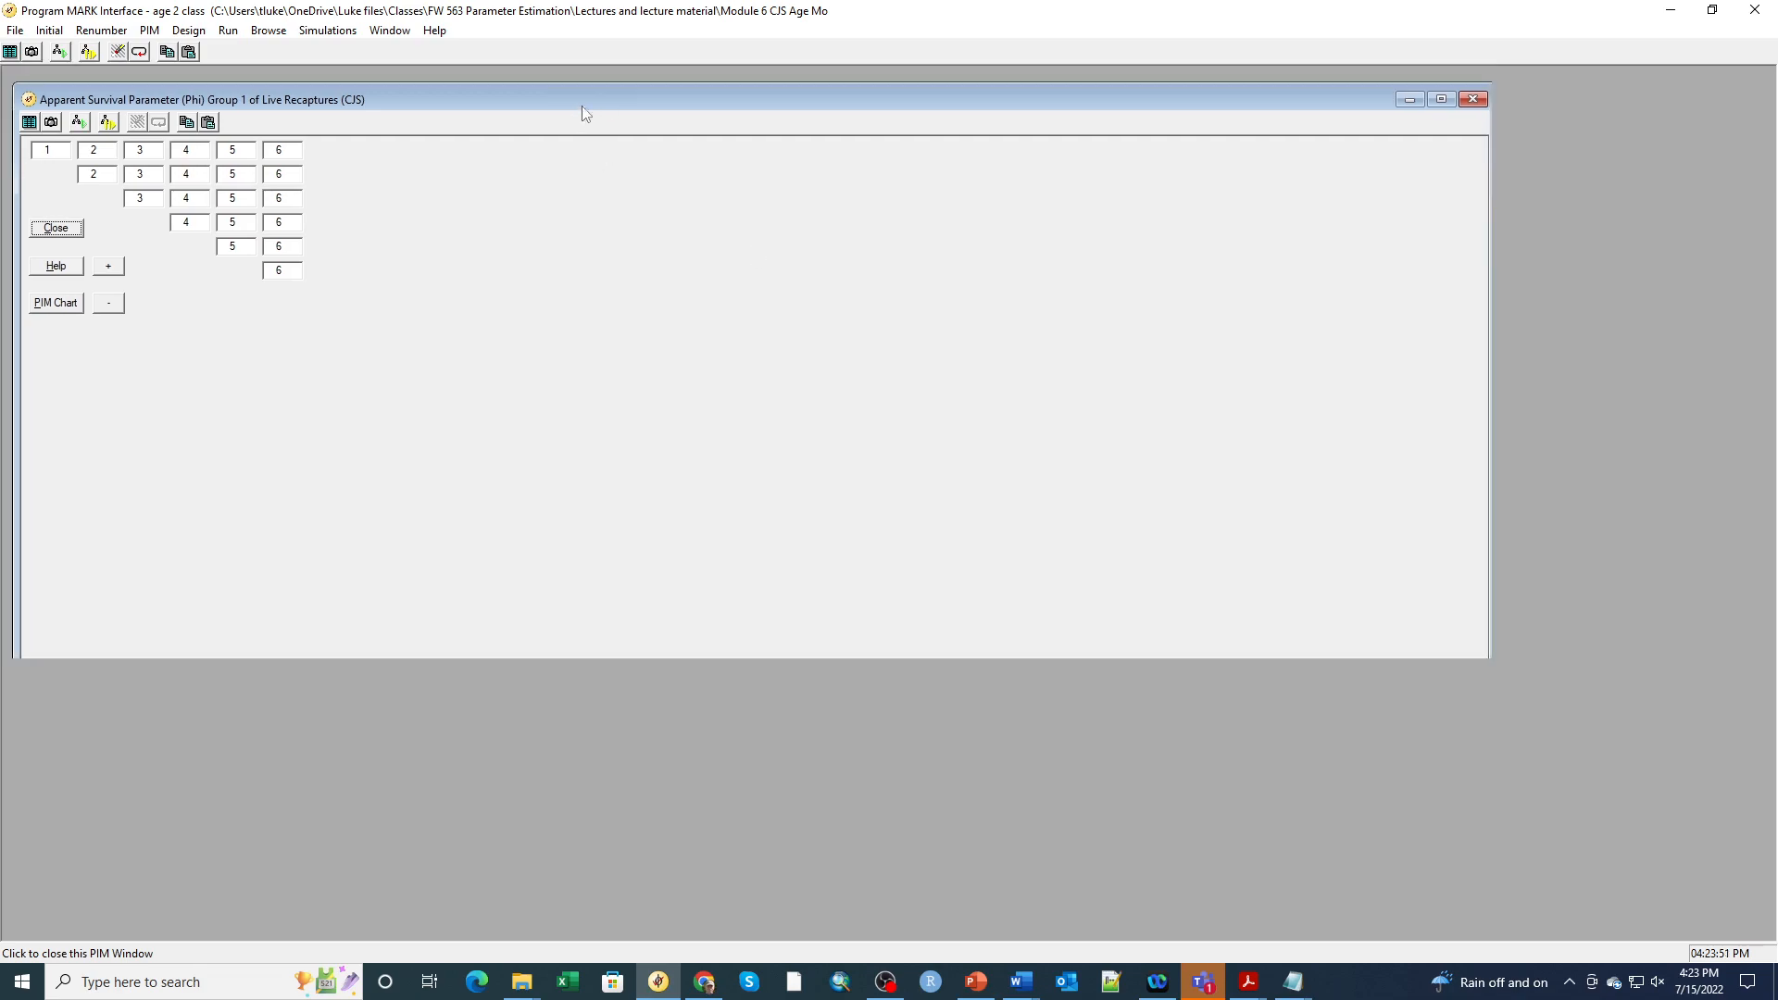
- Open the Recapture Parameter (p) Group 1 index matrix and place it so the survival matrix's cells stay uncovered
click(149, 30)
click(171, 54)
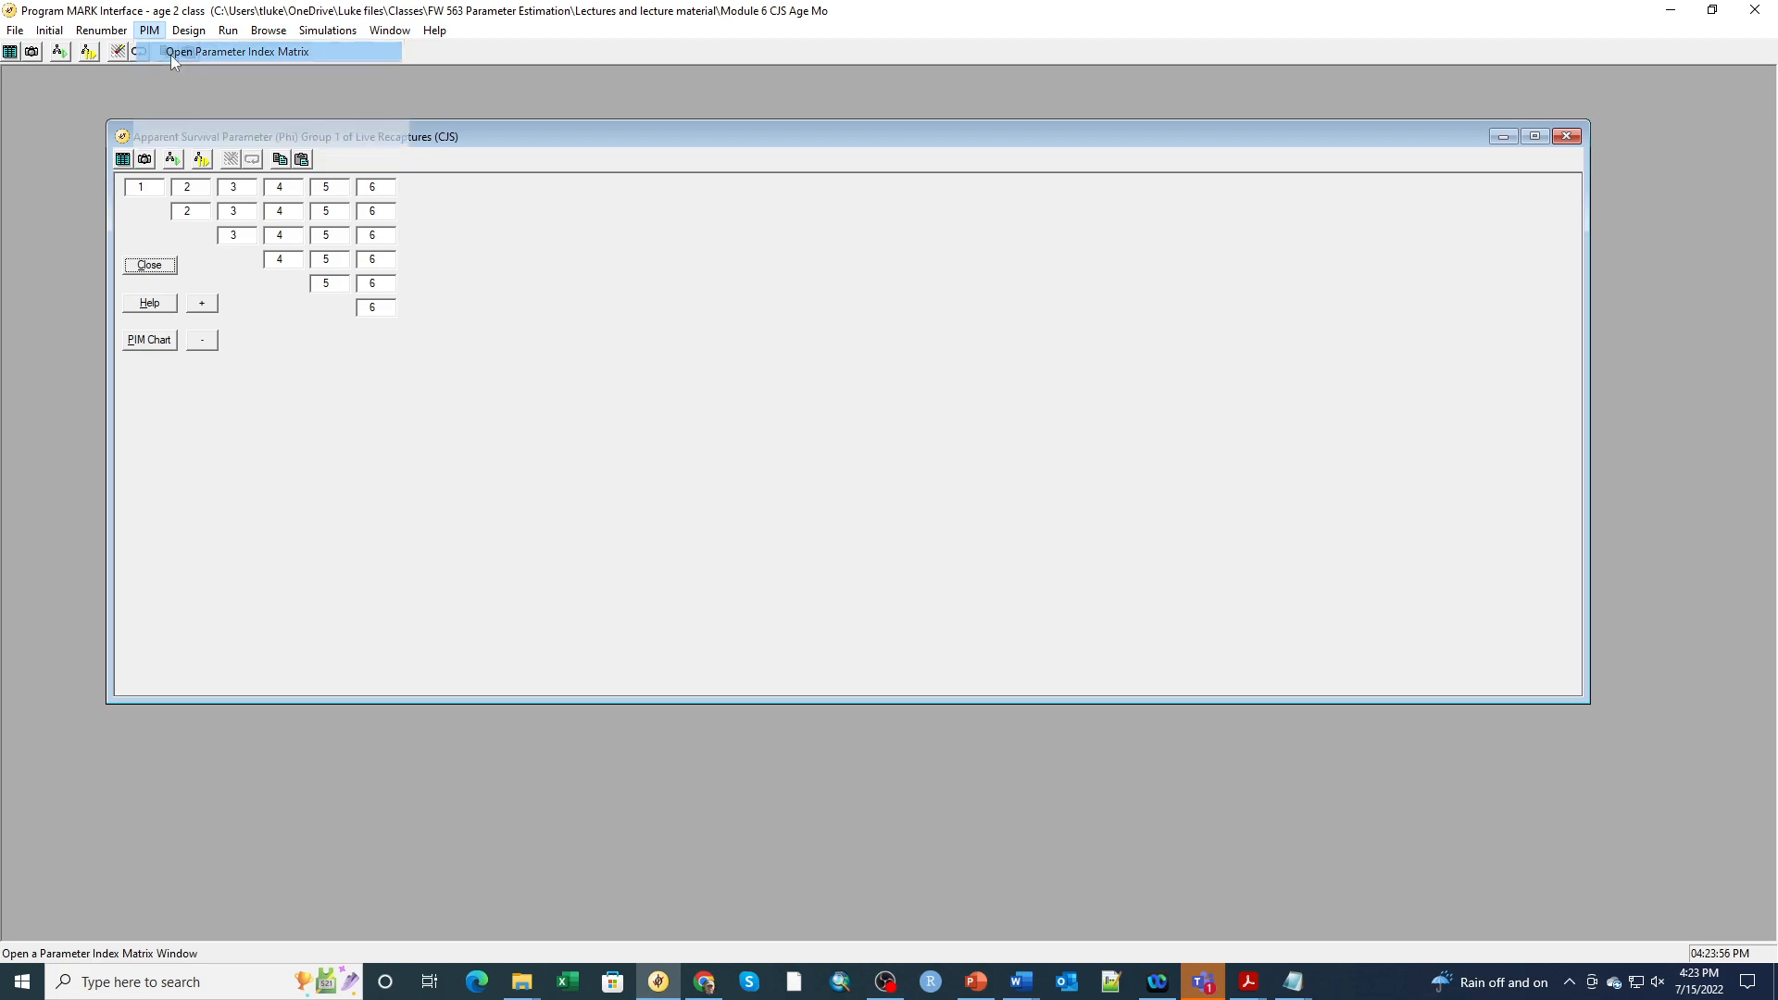
click(135, 104)
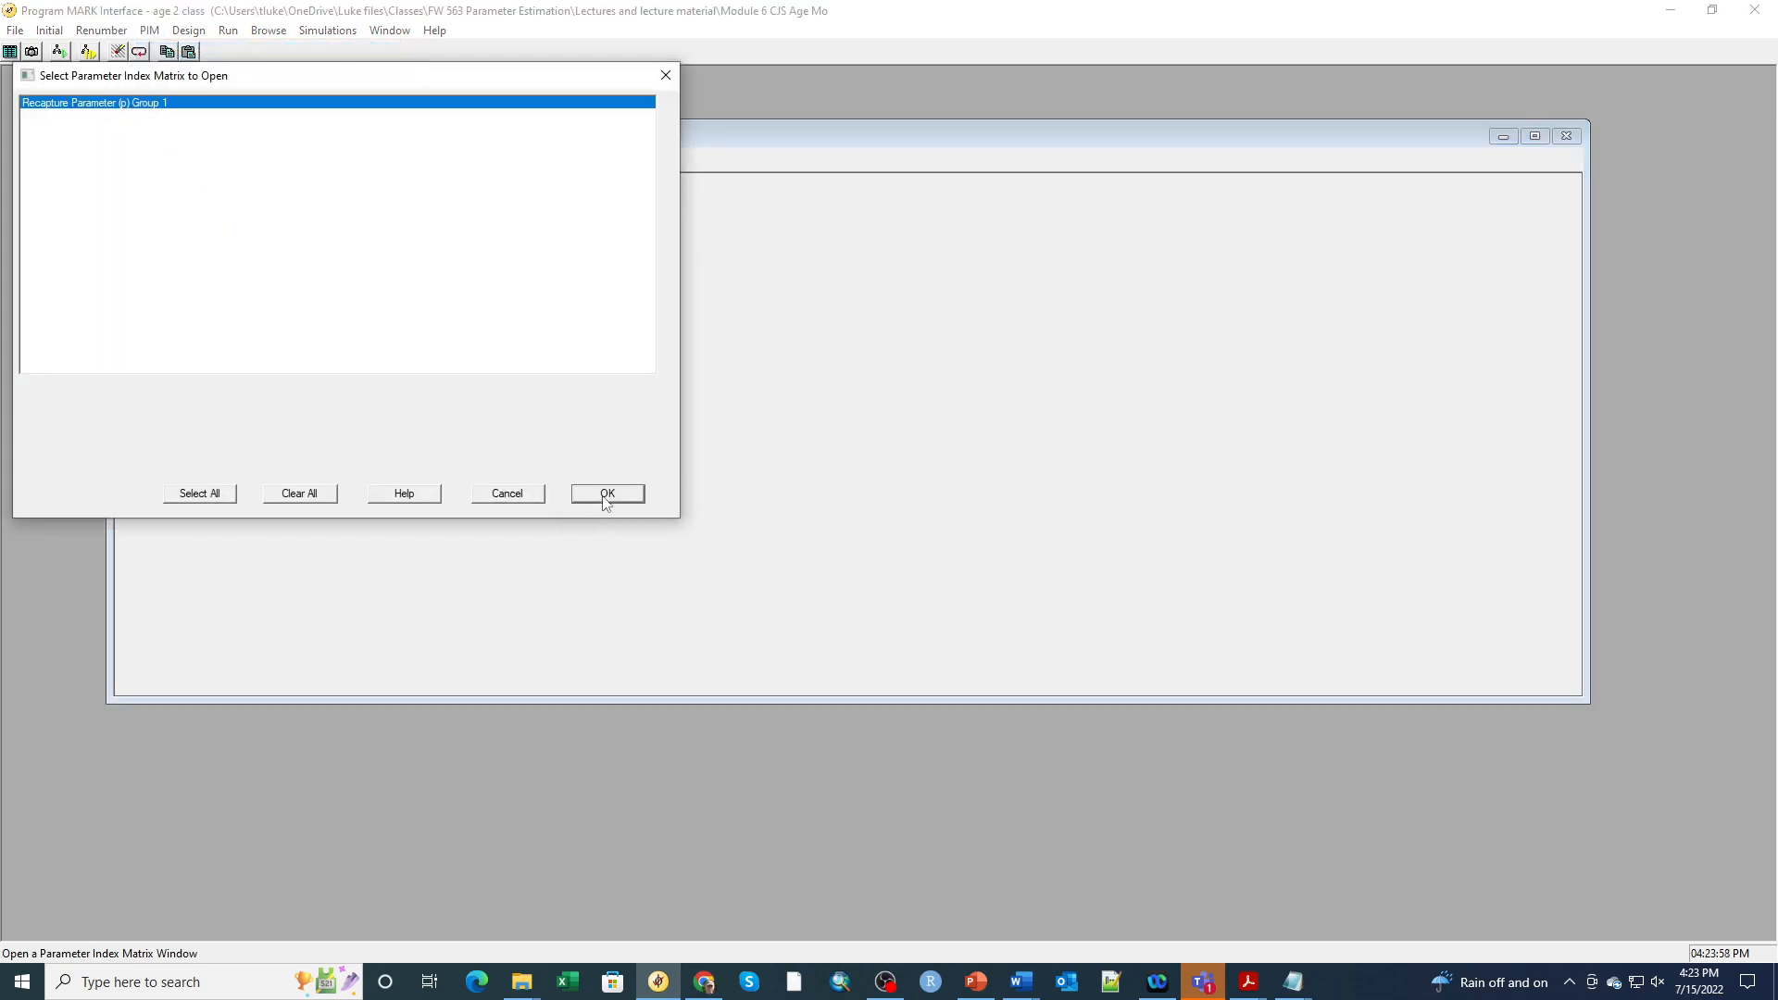
click(604, 495)
drag(484, 108, 614, 375)
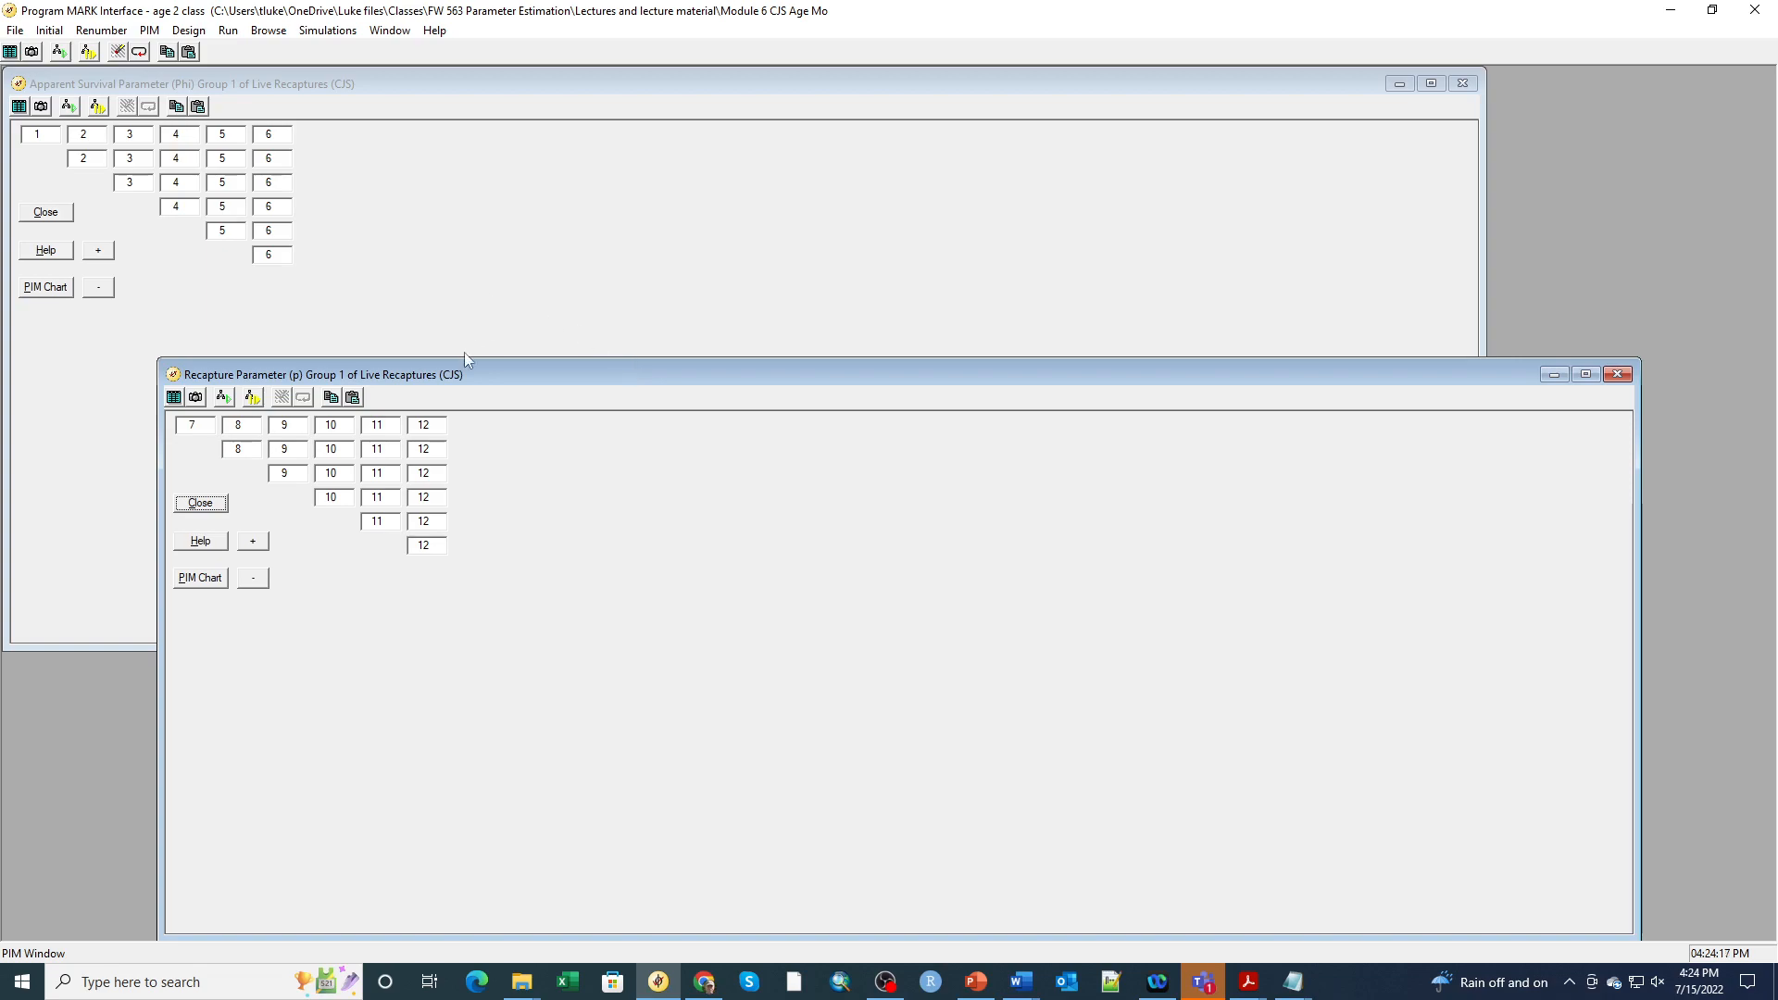
drag(554, 374, 749, 276)
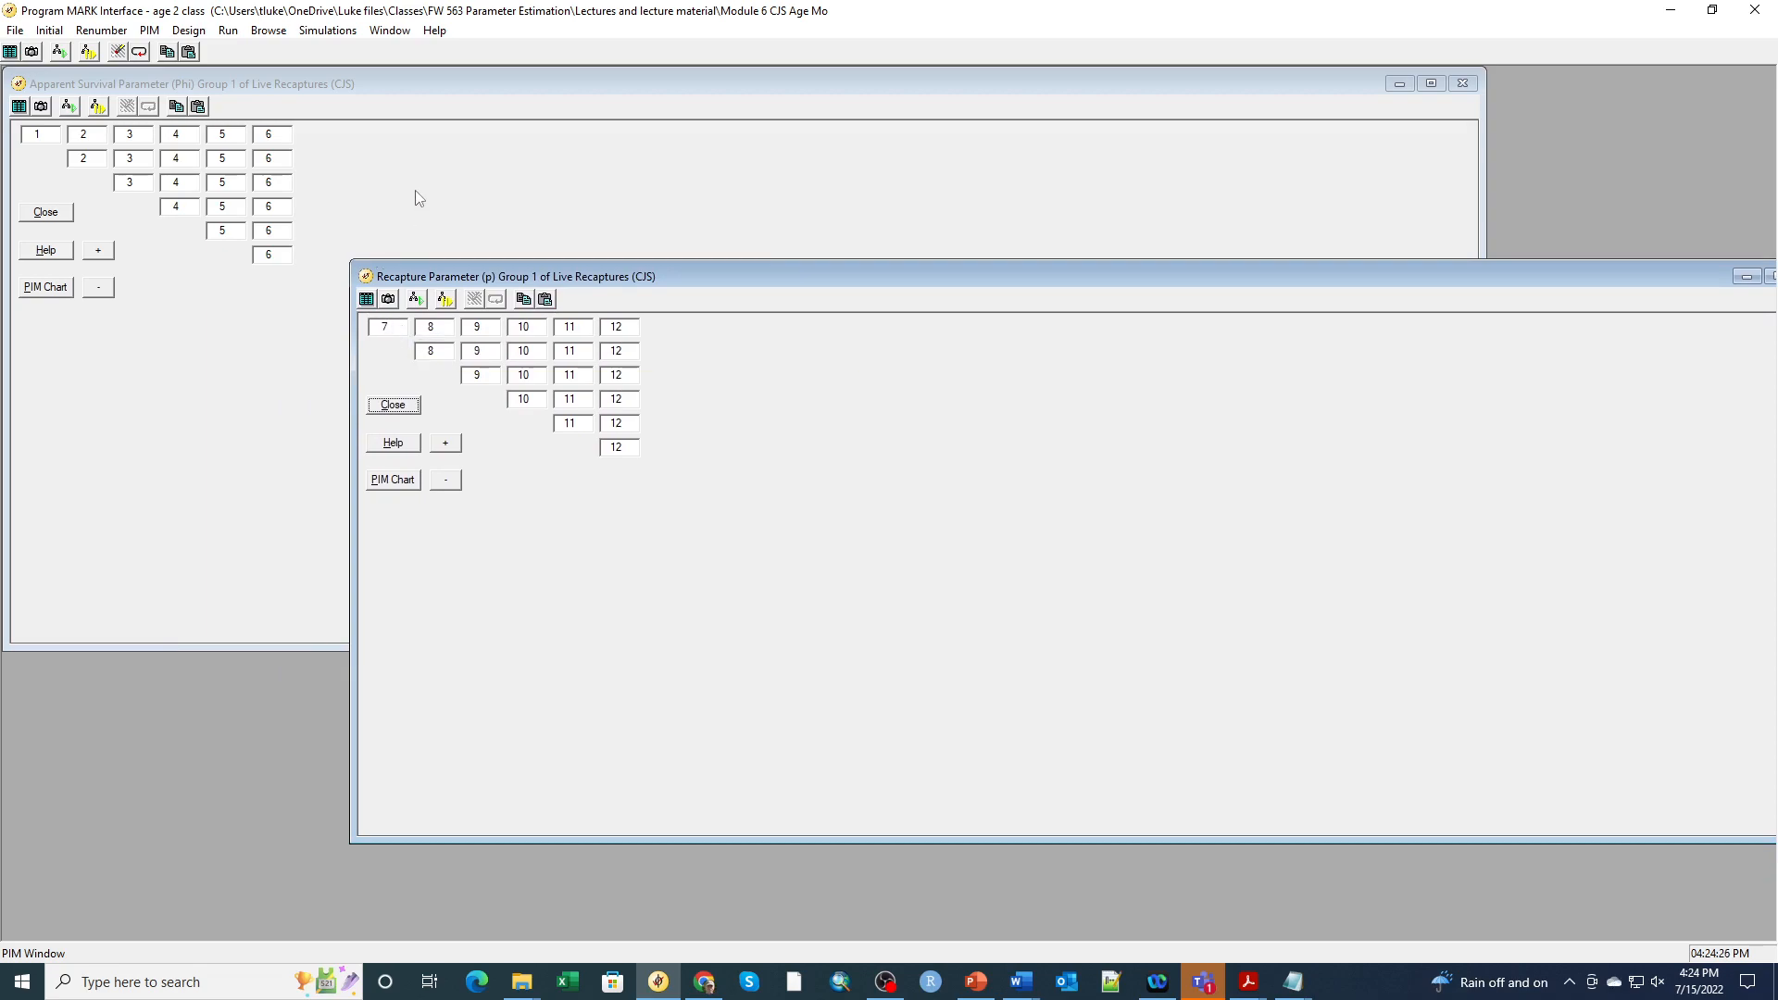
- Run the pre-defined model with time-varying survival and recapture, Phi(t) p(t), using the default PIM coding
click(225, 32)
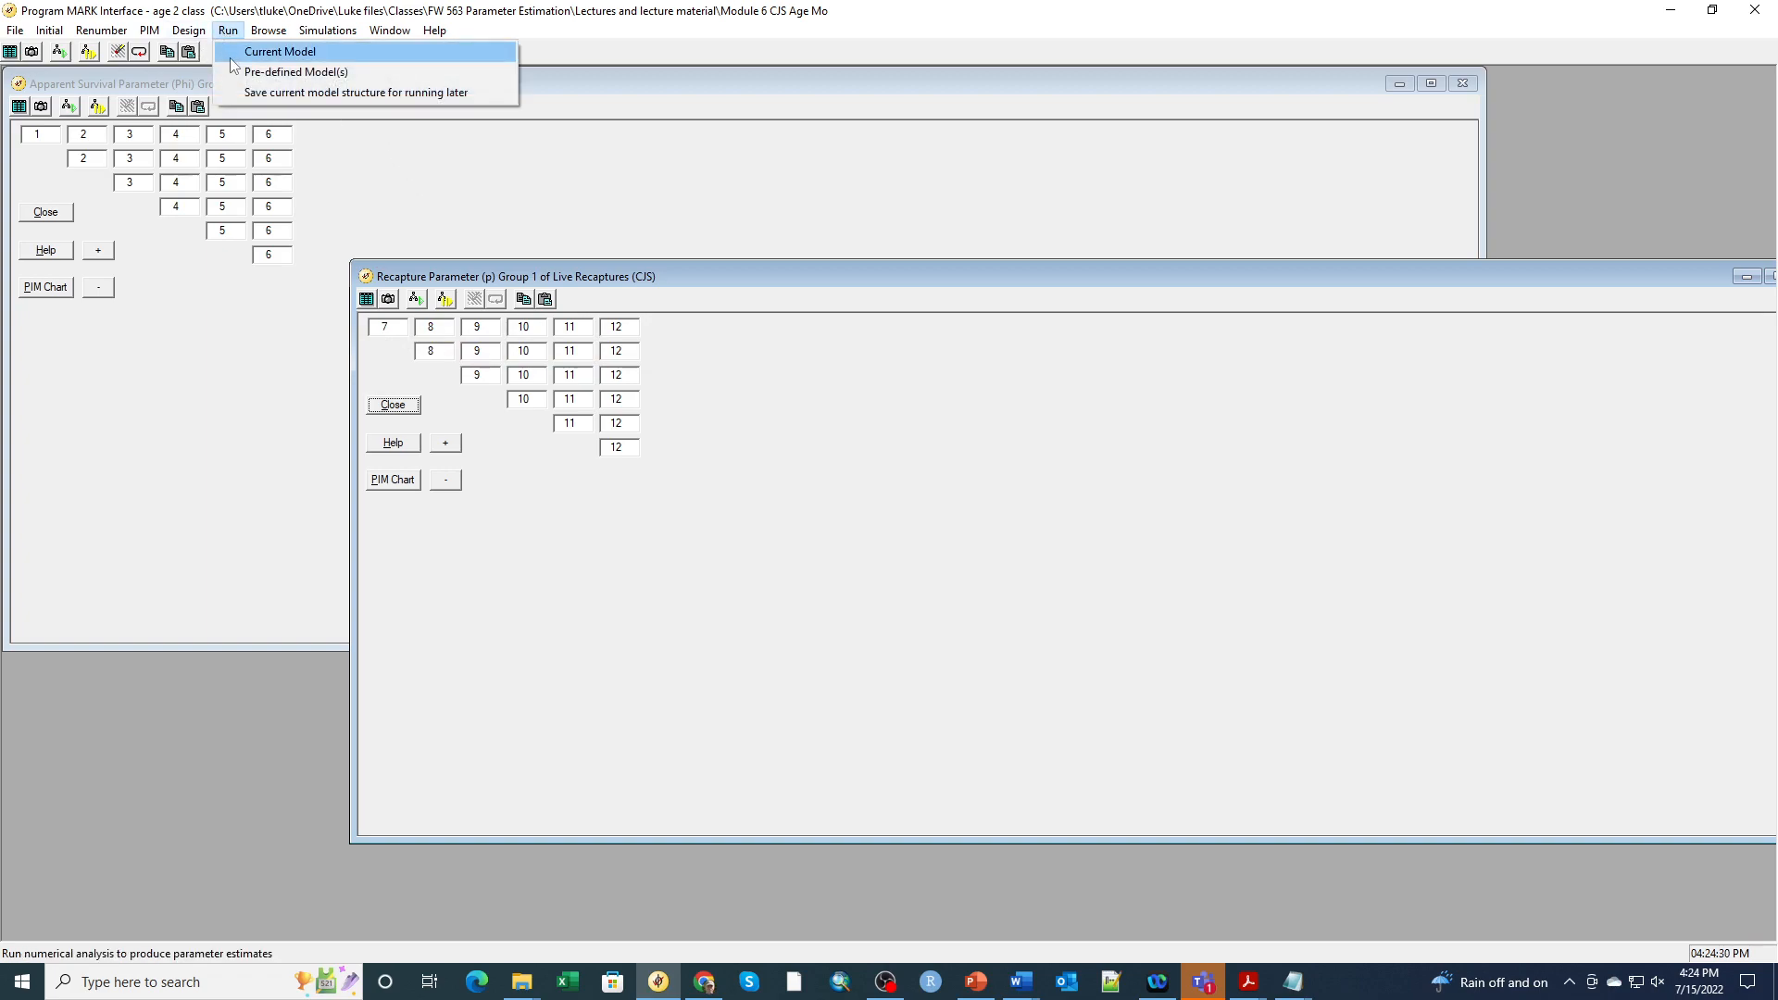
click(235, 73)
click(165, 185)
click(65, 177)
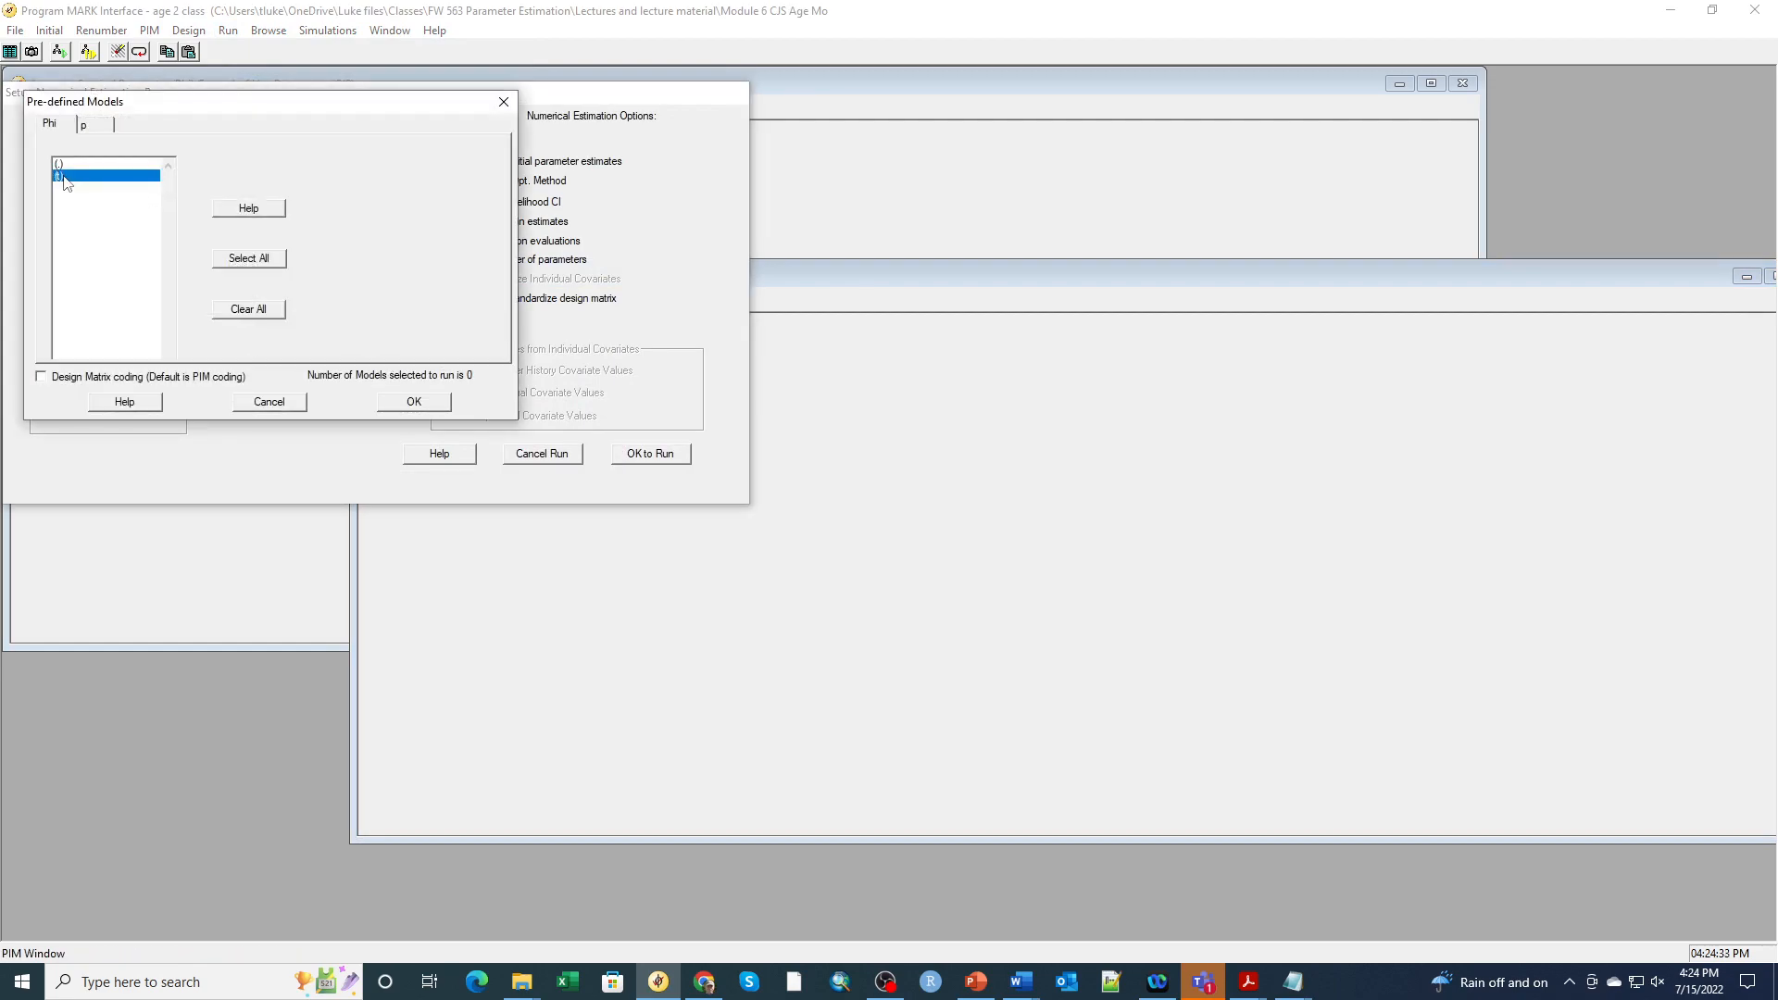
click(96, 128)
click(88, 176)
click(400, 403)
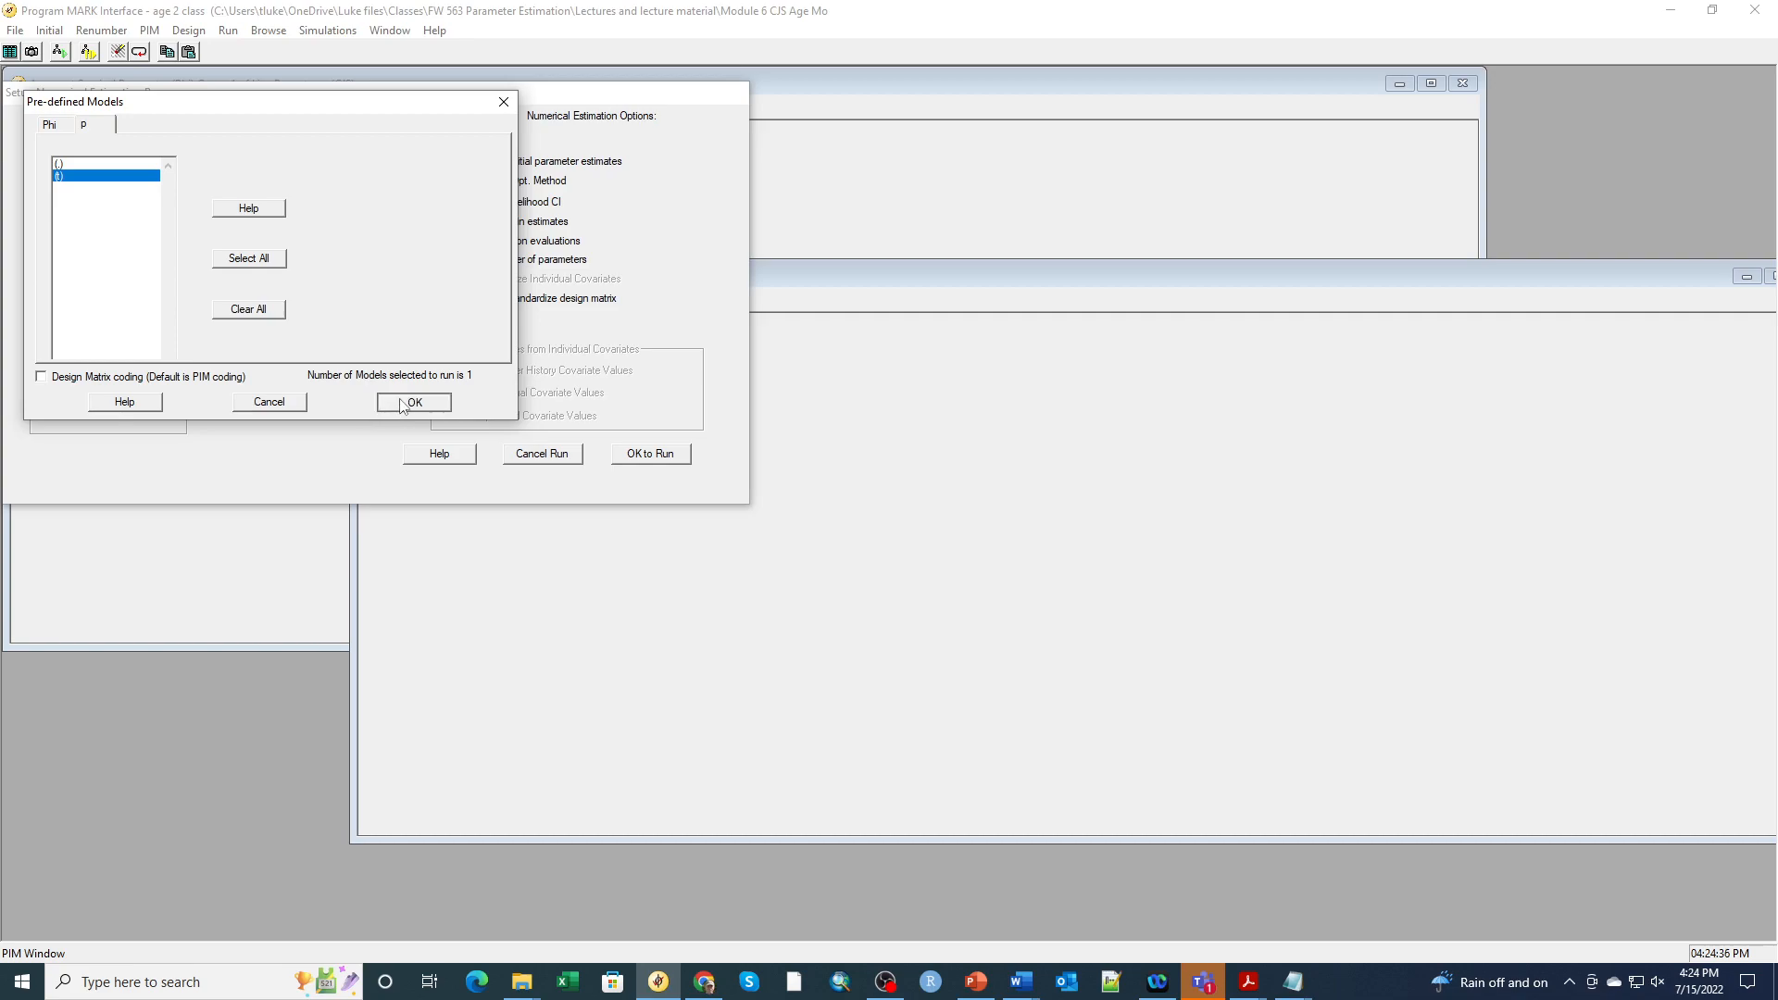
click(651, 454)
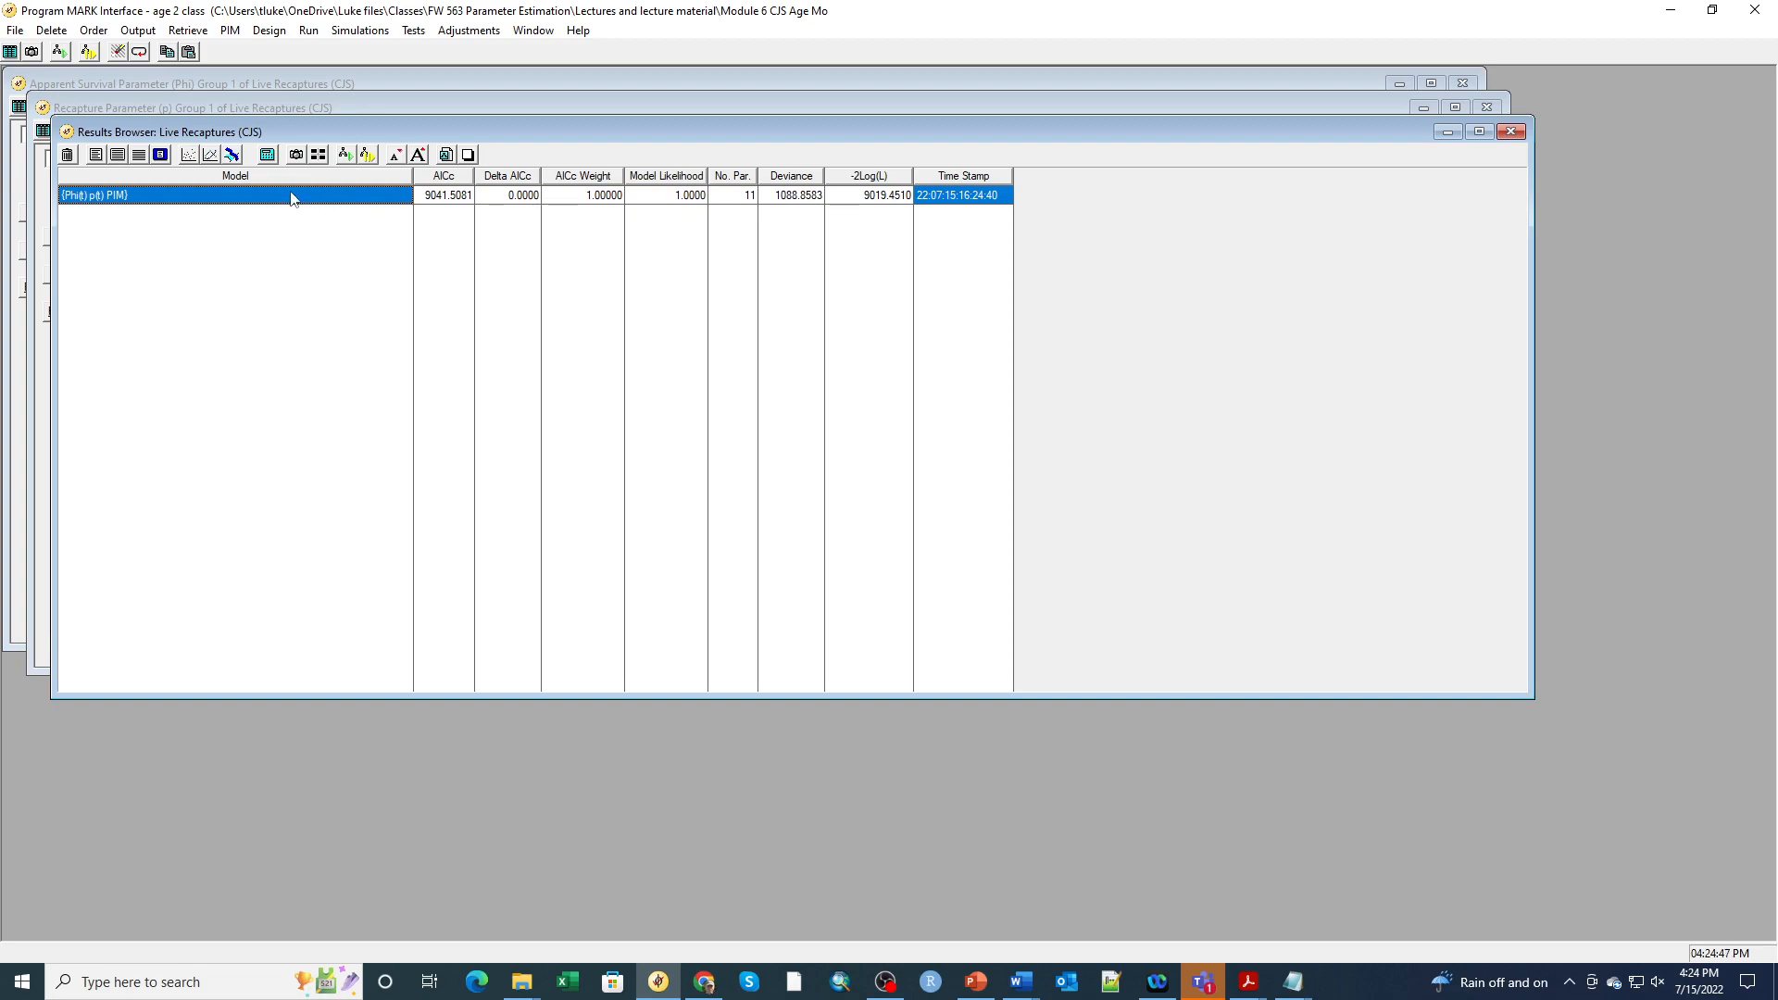
- Try to open a parameter index matrix window from the results browser
click(232, 30)
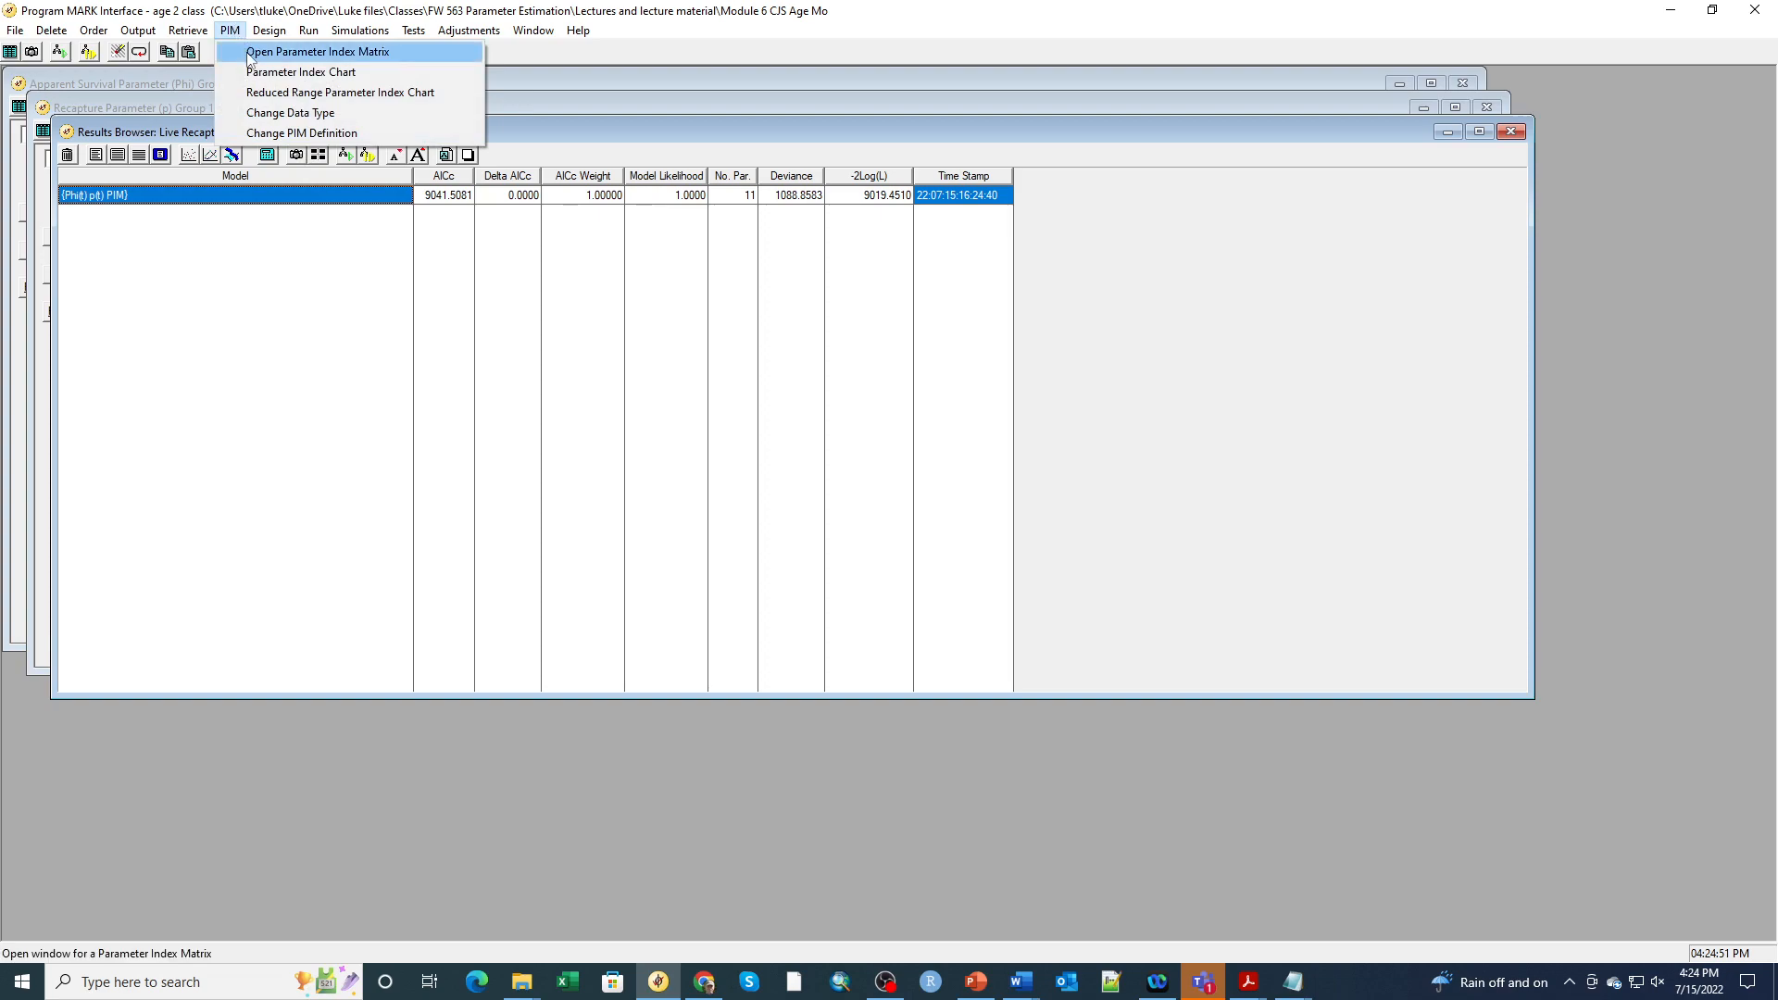
click(248, 53)
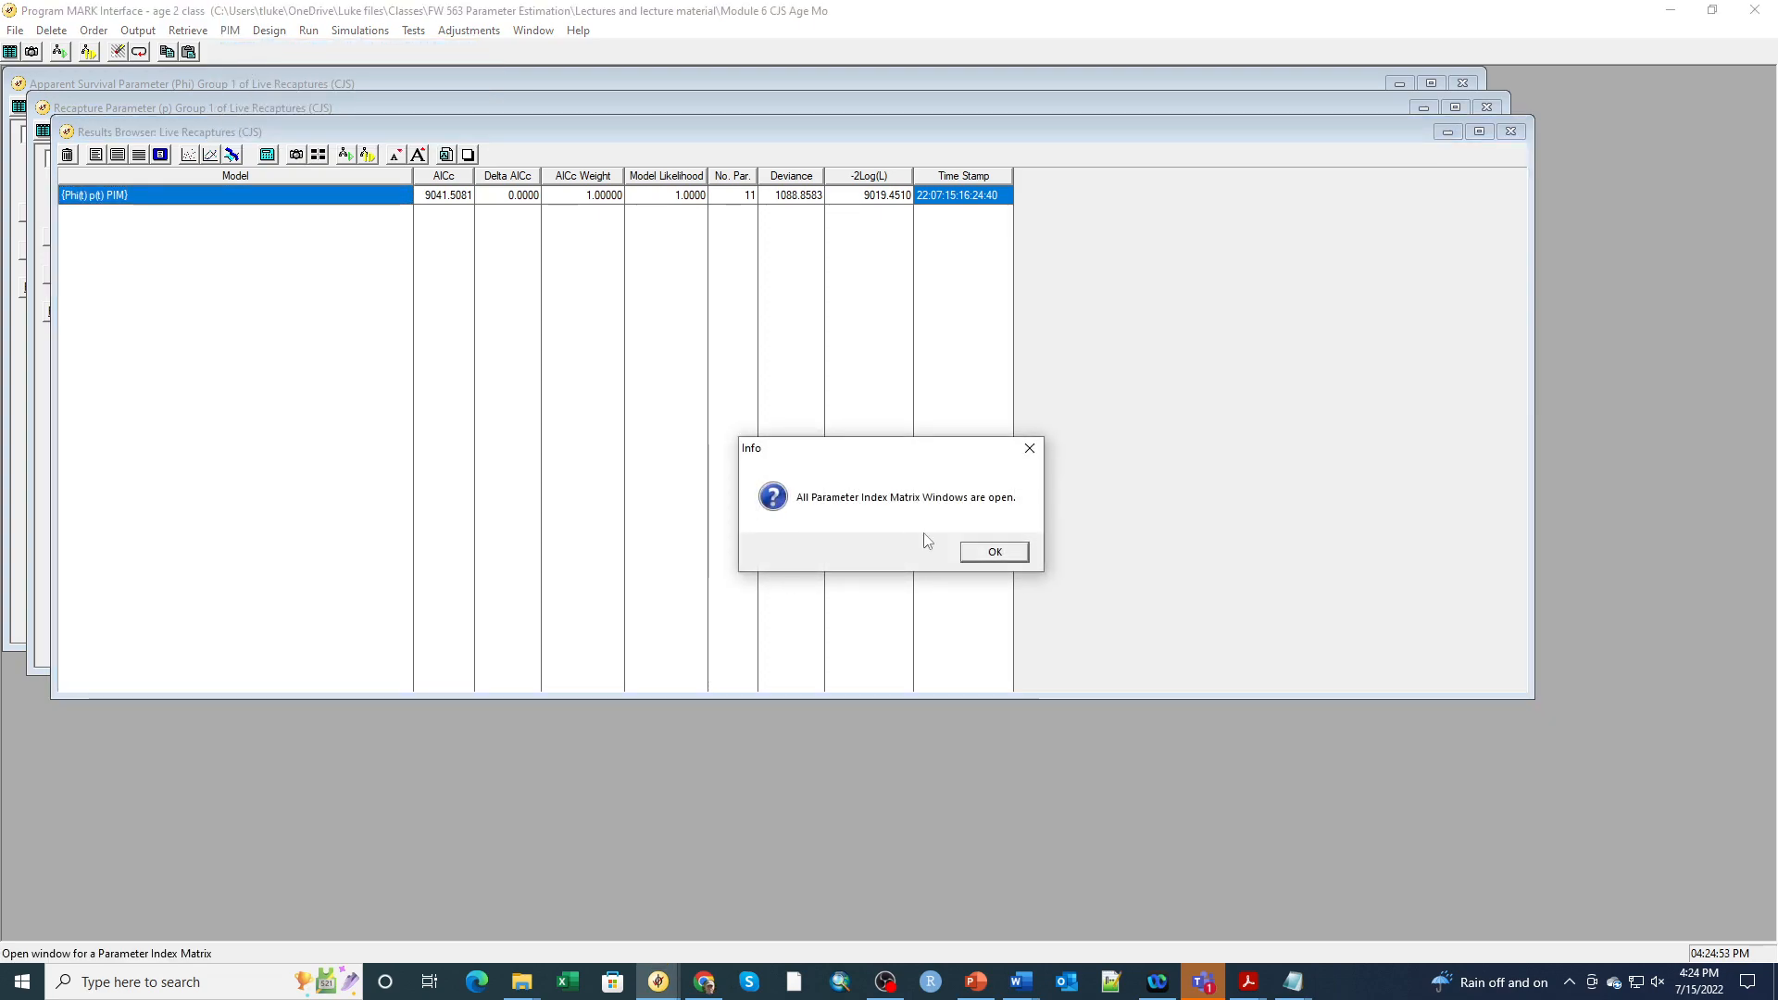
click(993, 552)
- Bring the survival and recapture index matrices in front of the results browser and spread them apart
click(827, 82)
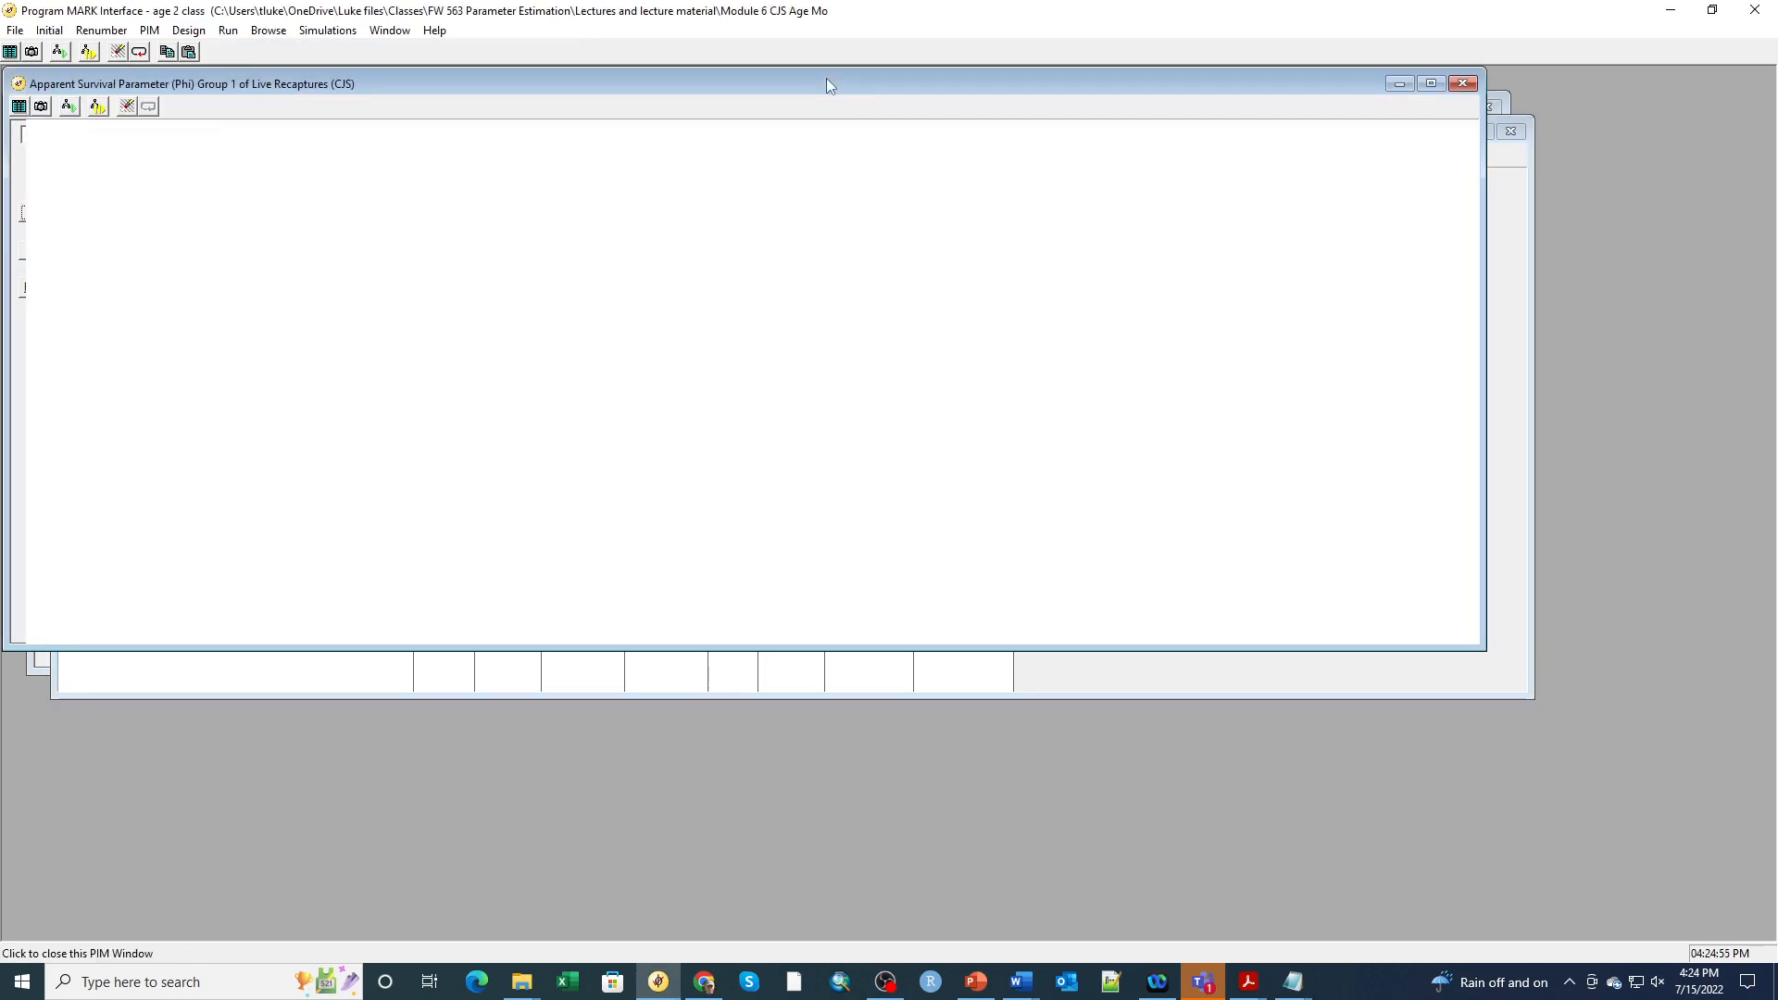
drag(672, 97, 730, 313)
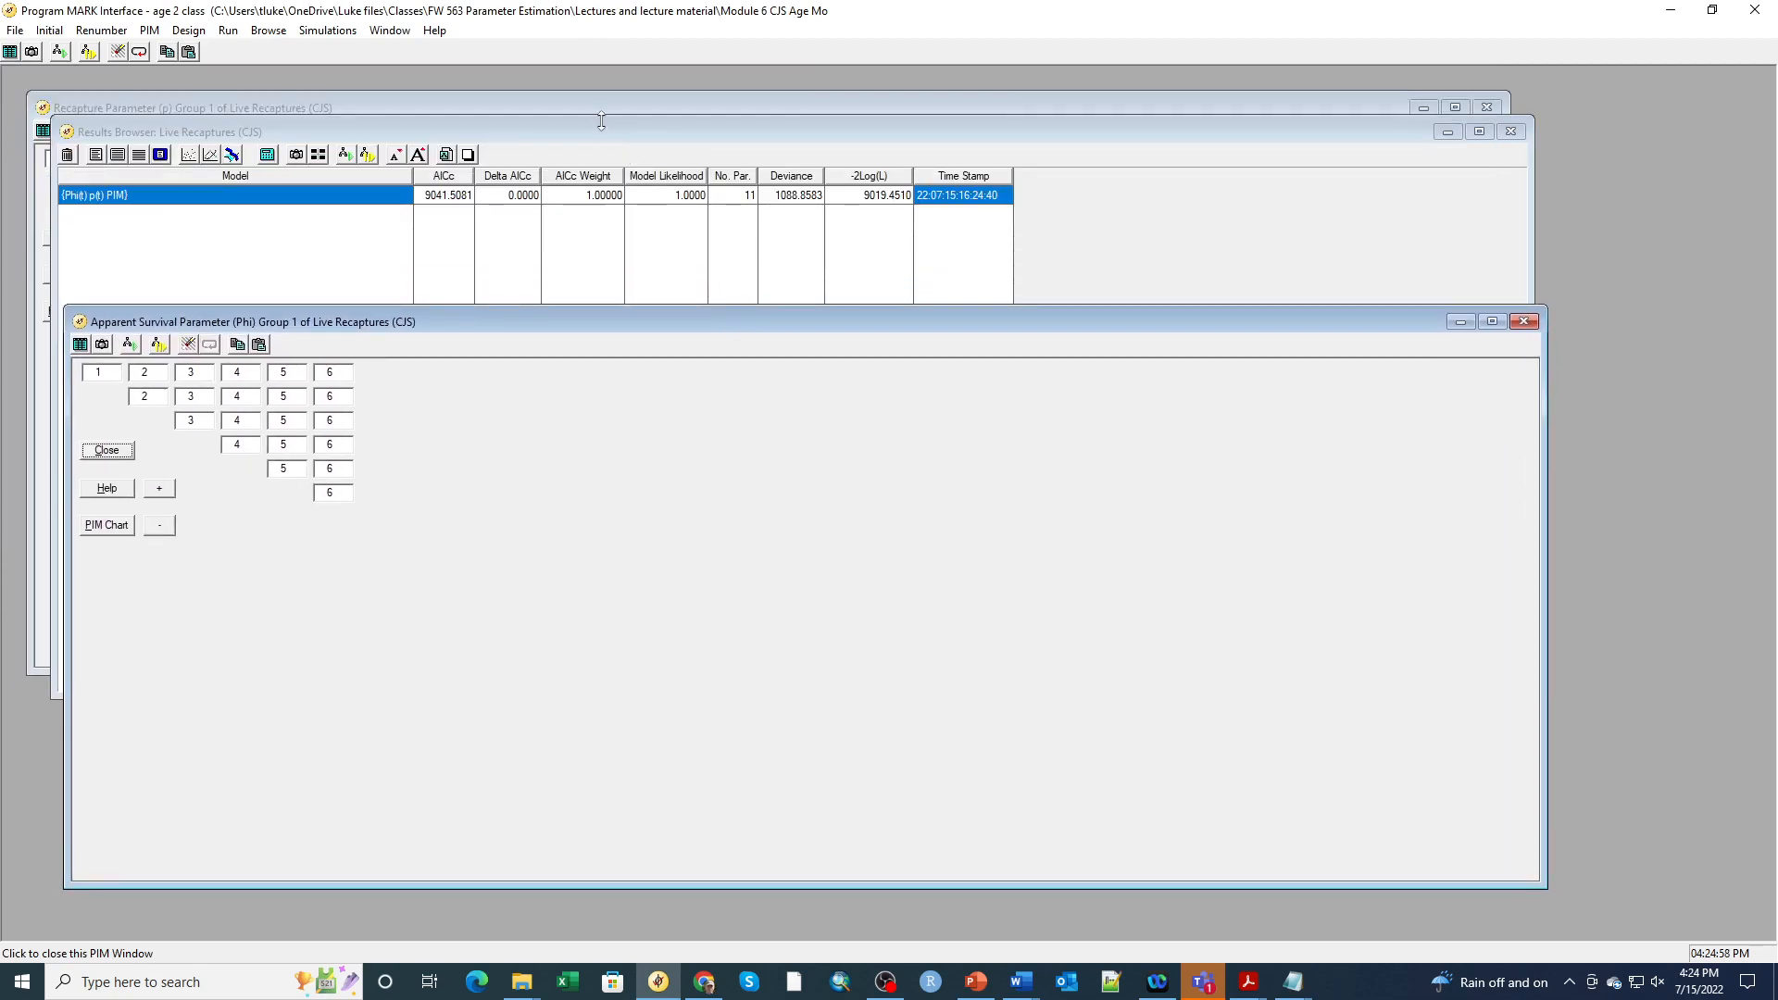
click(572, 107)
drag(538, 107, 921, 344)
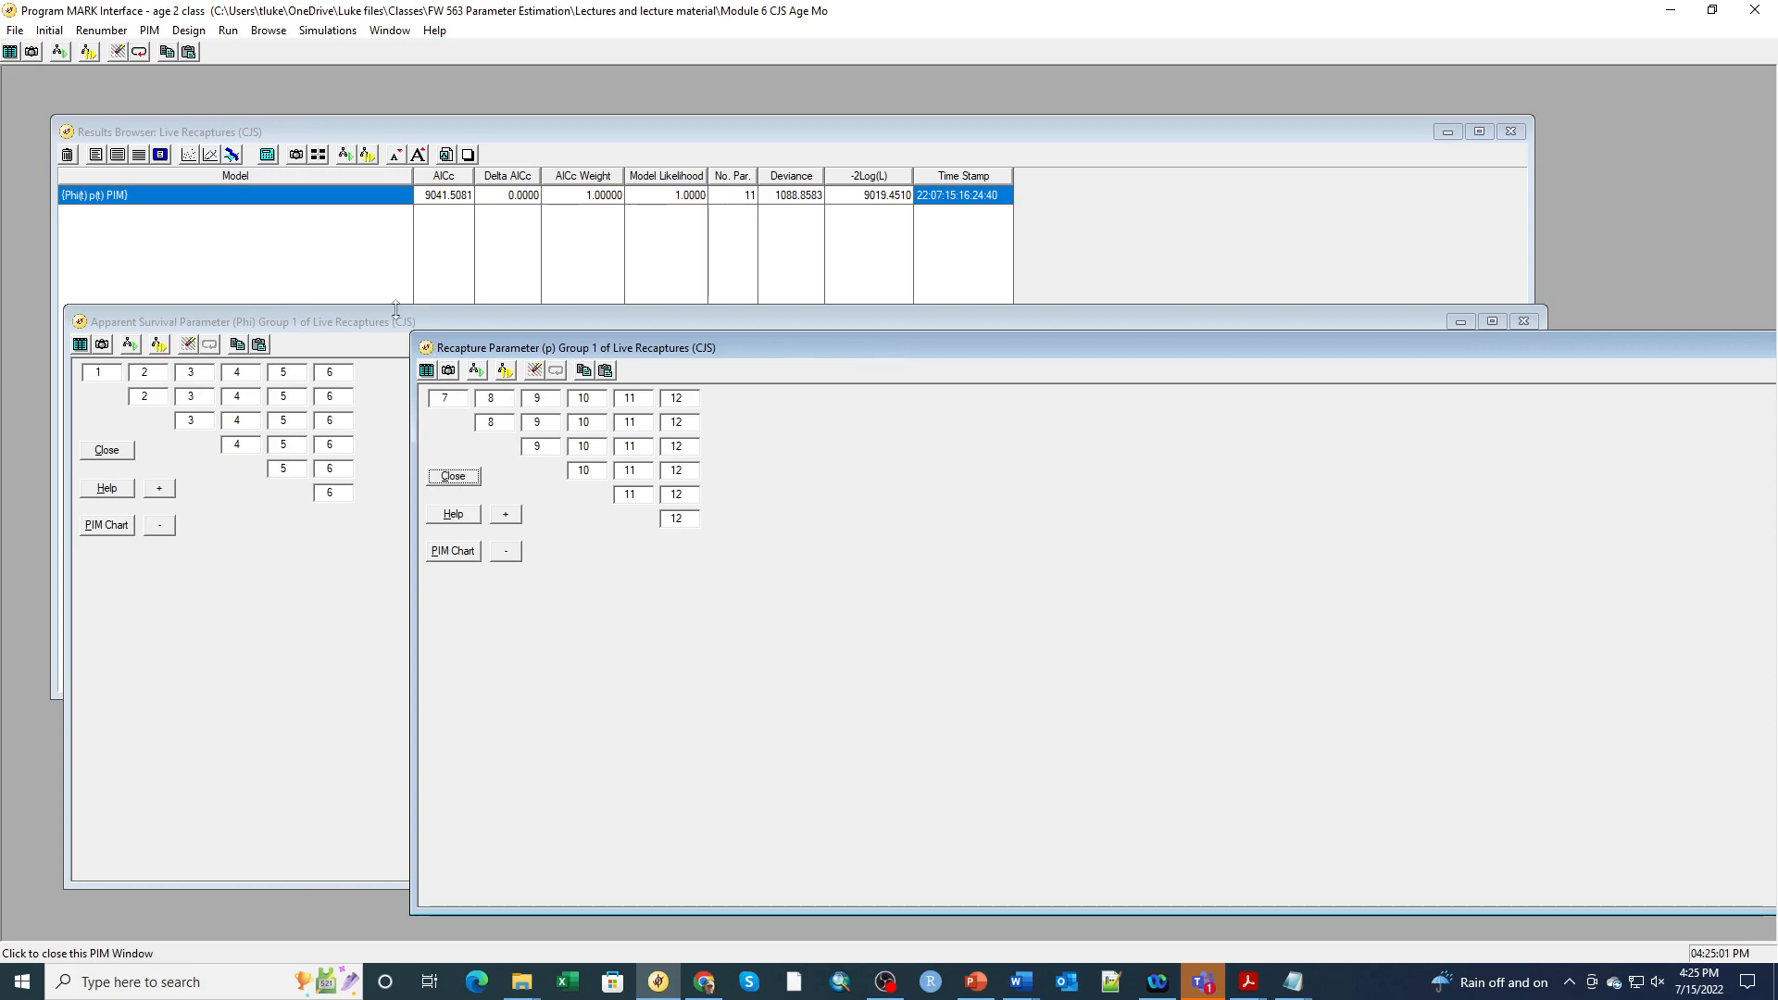
drag(380, 319, 372, 200)
click(802, 837)
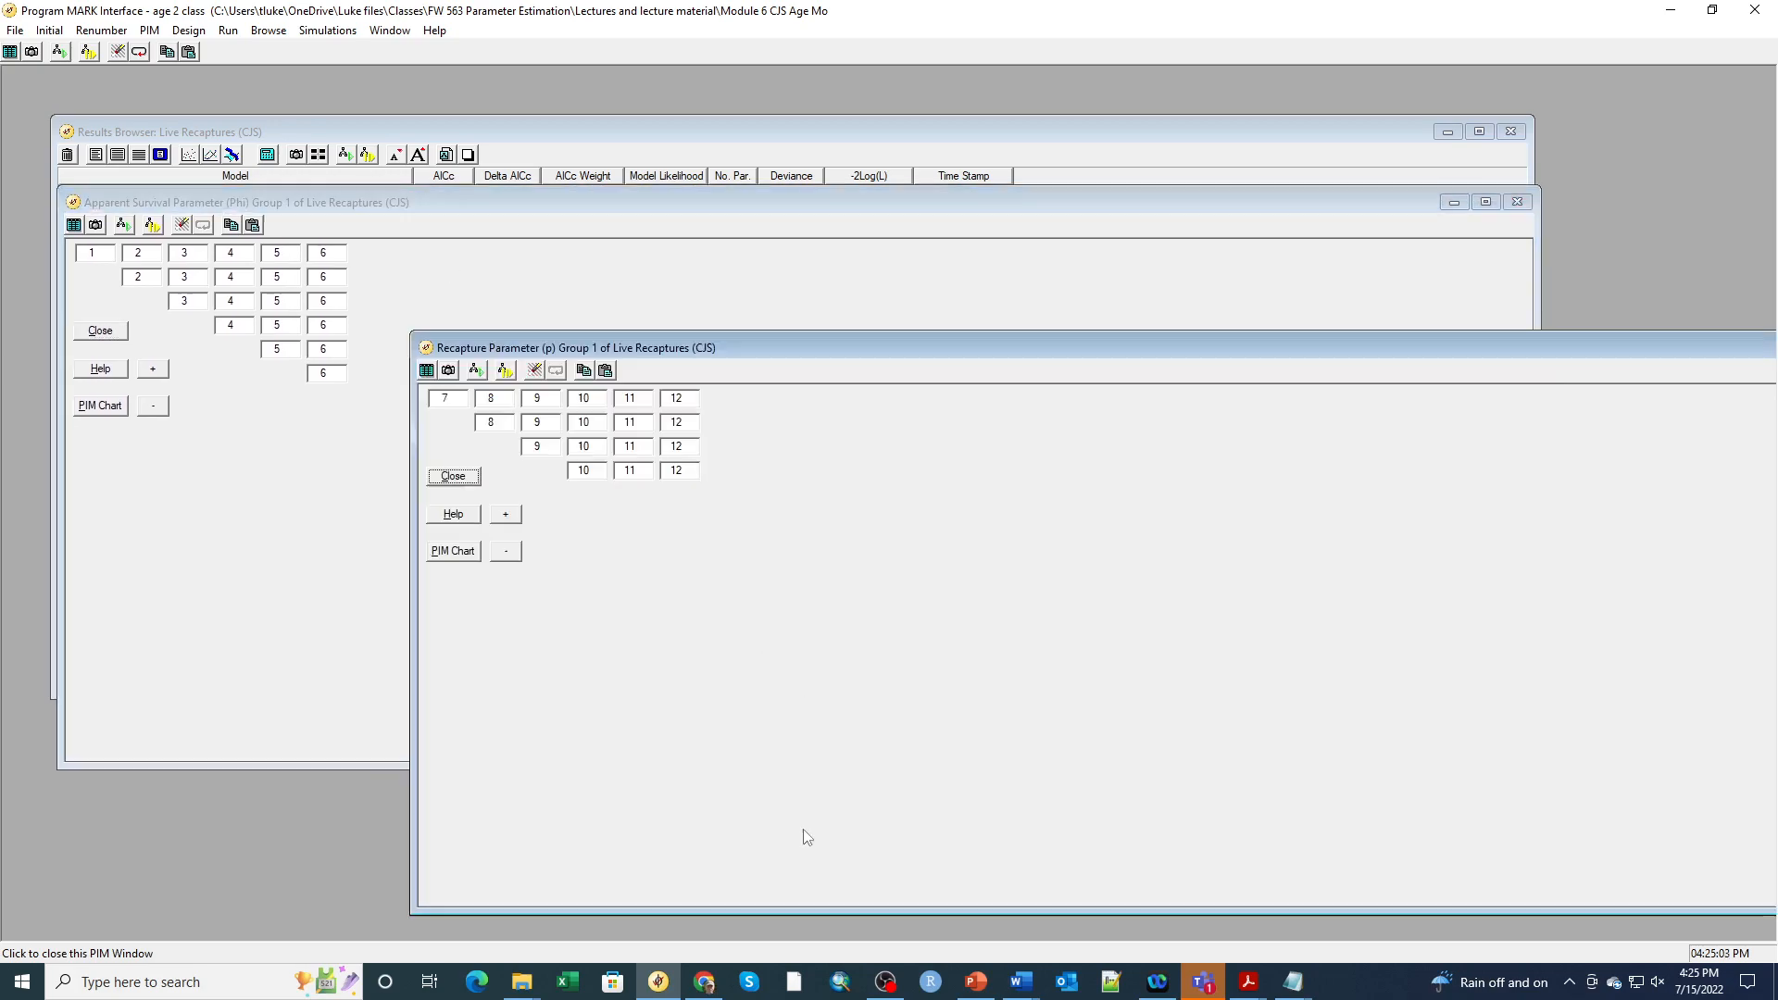
- Shrink the recapture and survival matrix windows and arrange them side by side below the model result row
drag(1365, 353, 1062, 280)
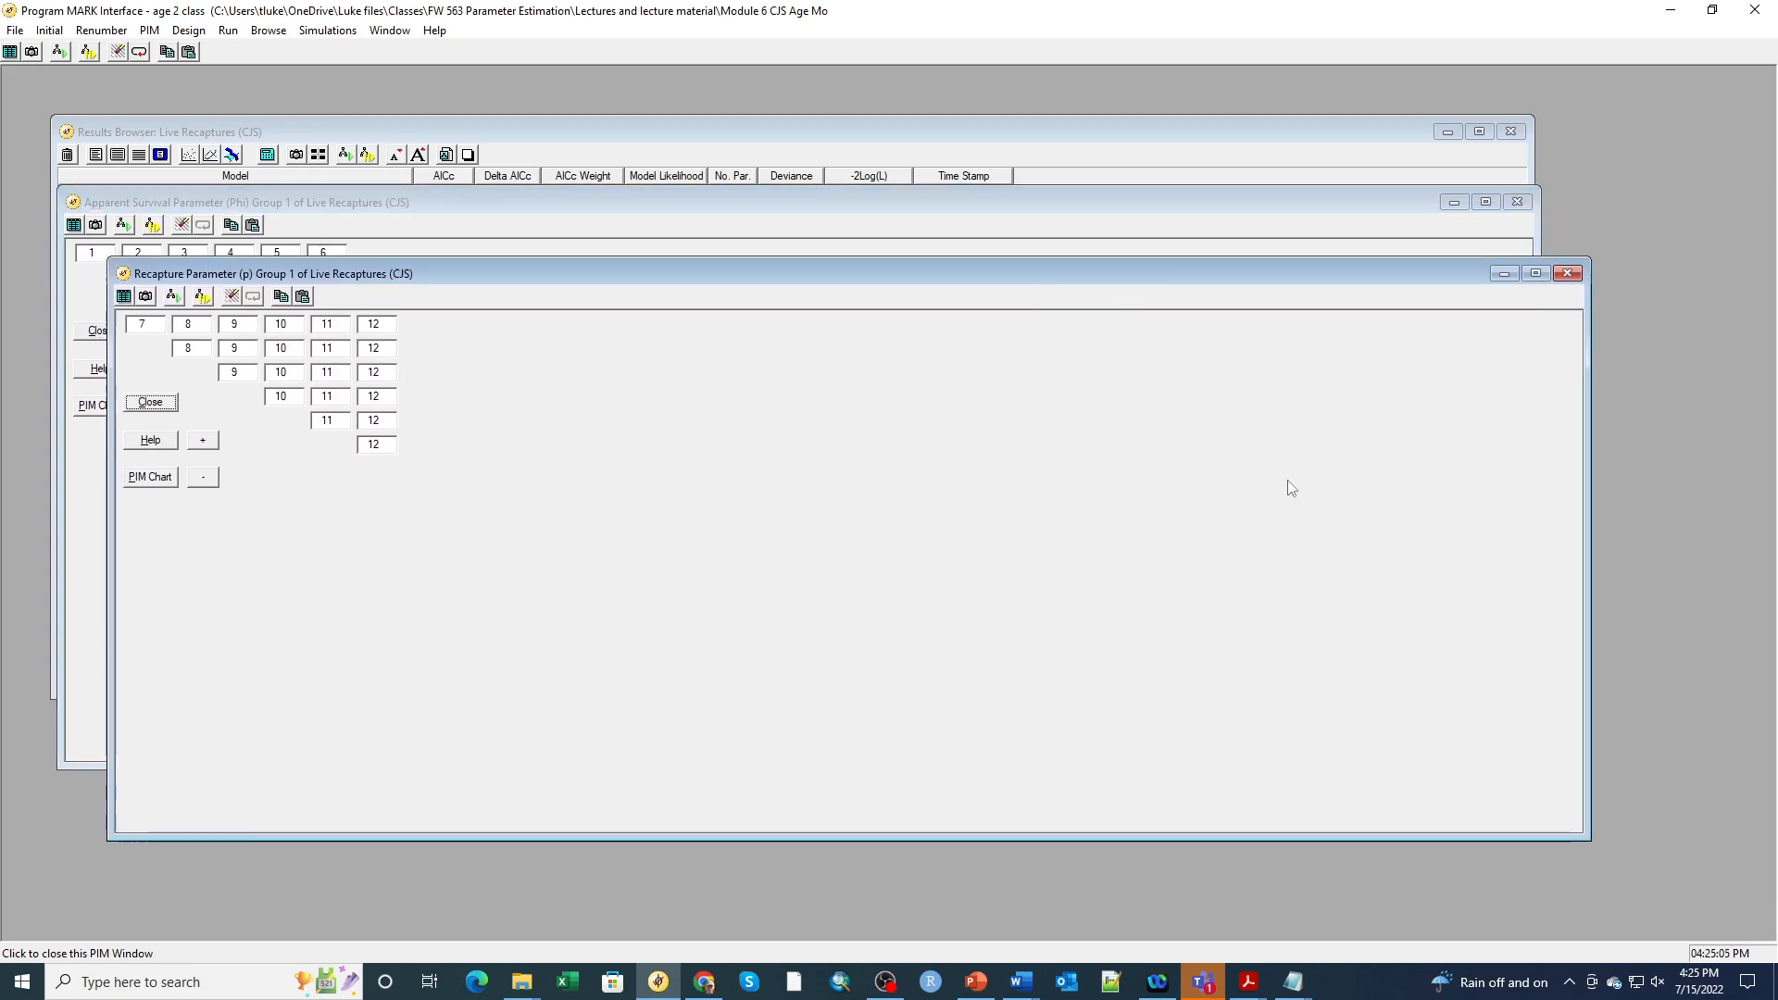
drag(1595, 844, 521, 550)
drag(374, 276, 1089, 294)
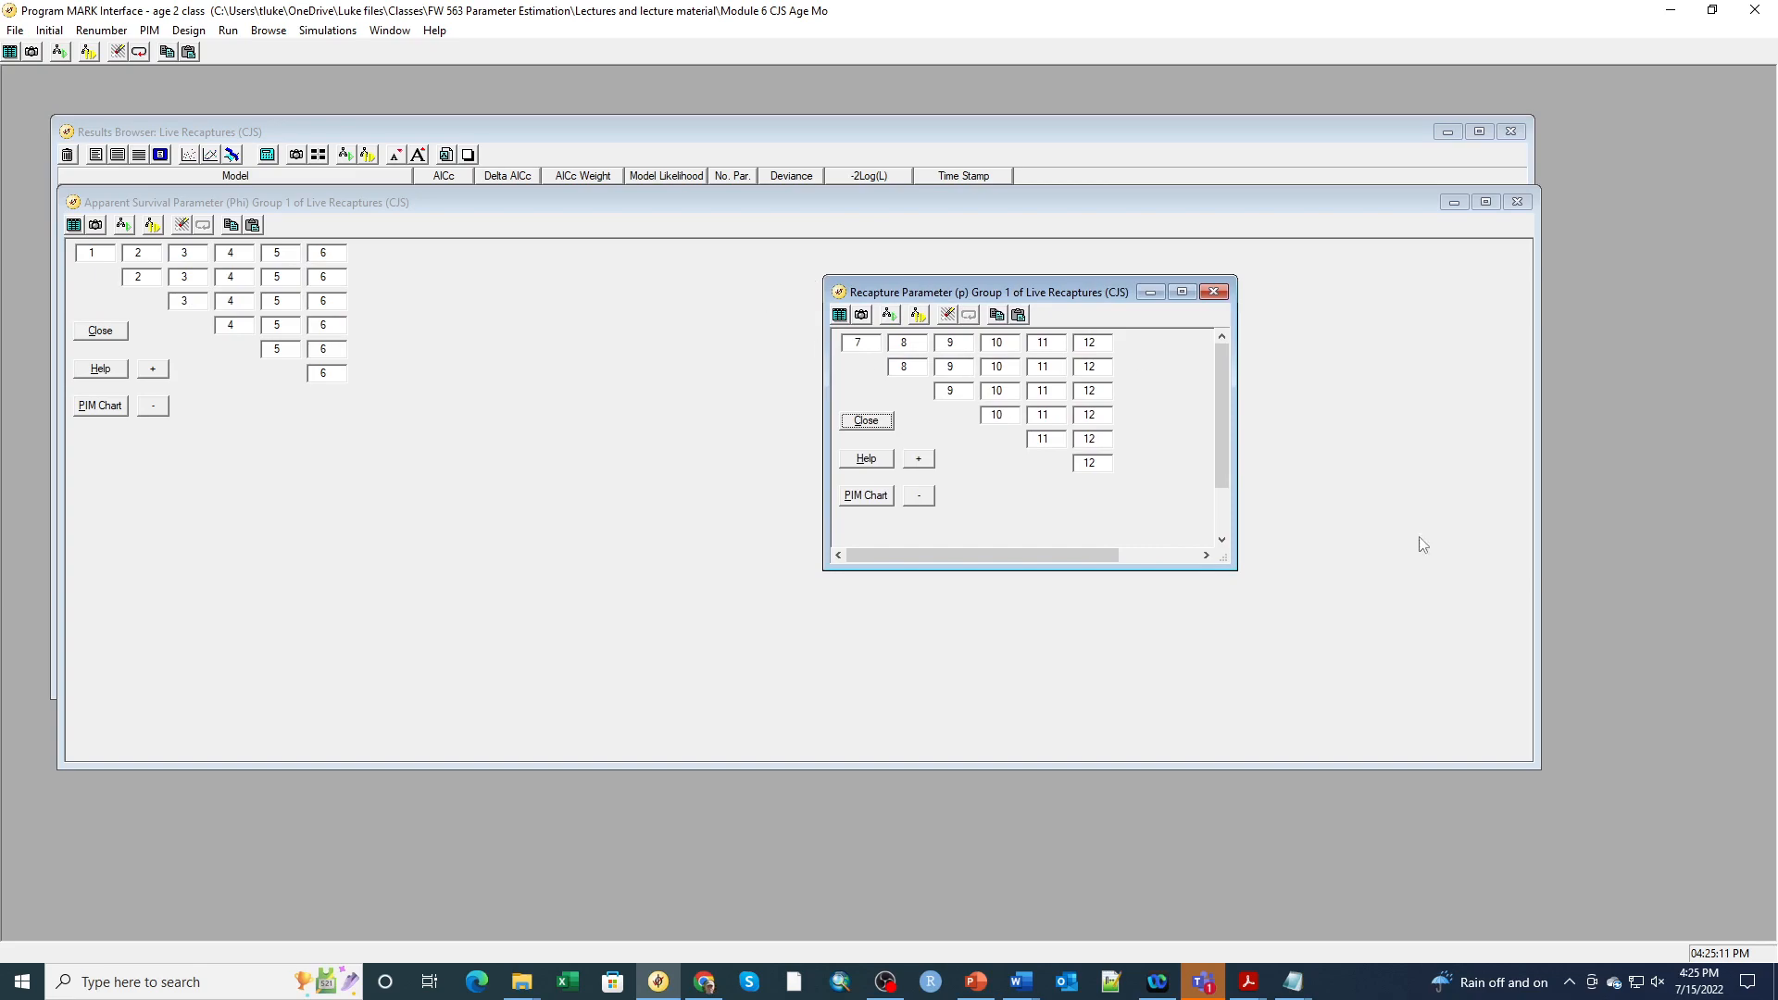
drag(1541, 769, 507, 459)
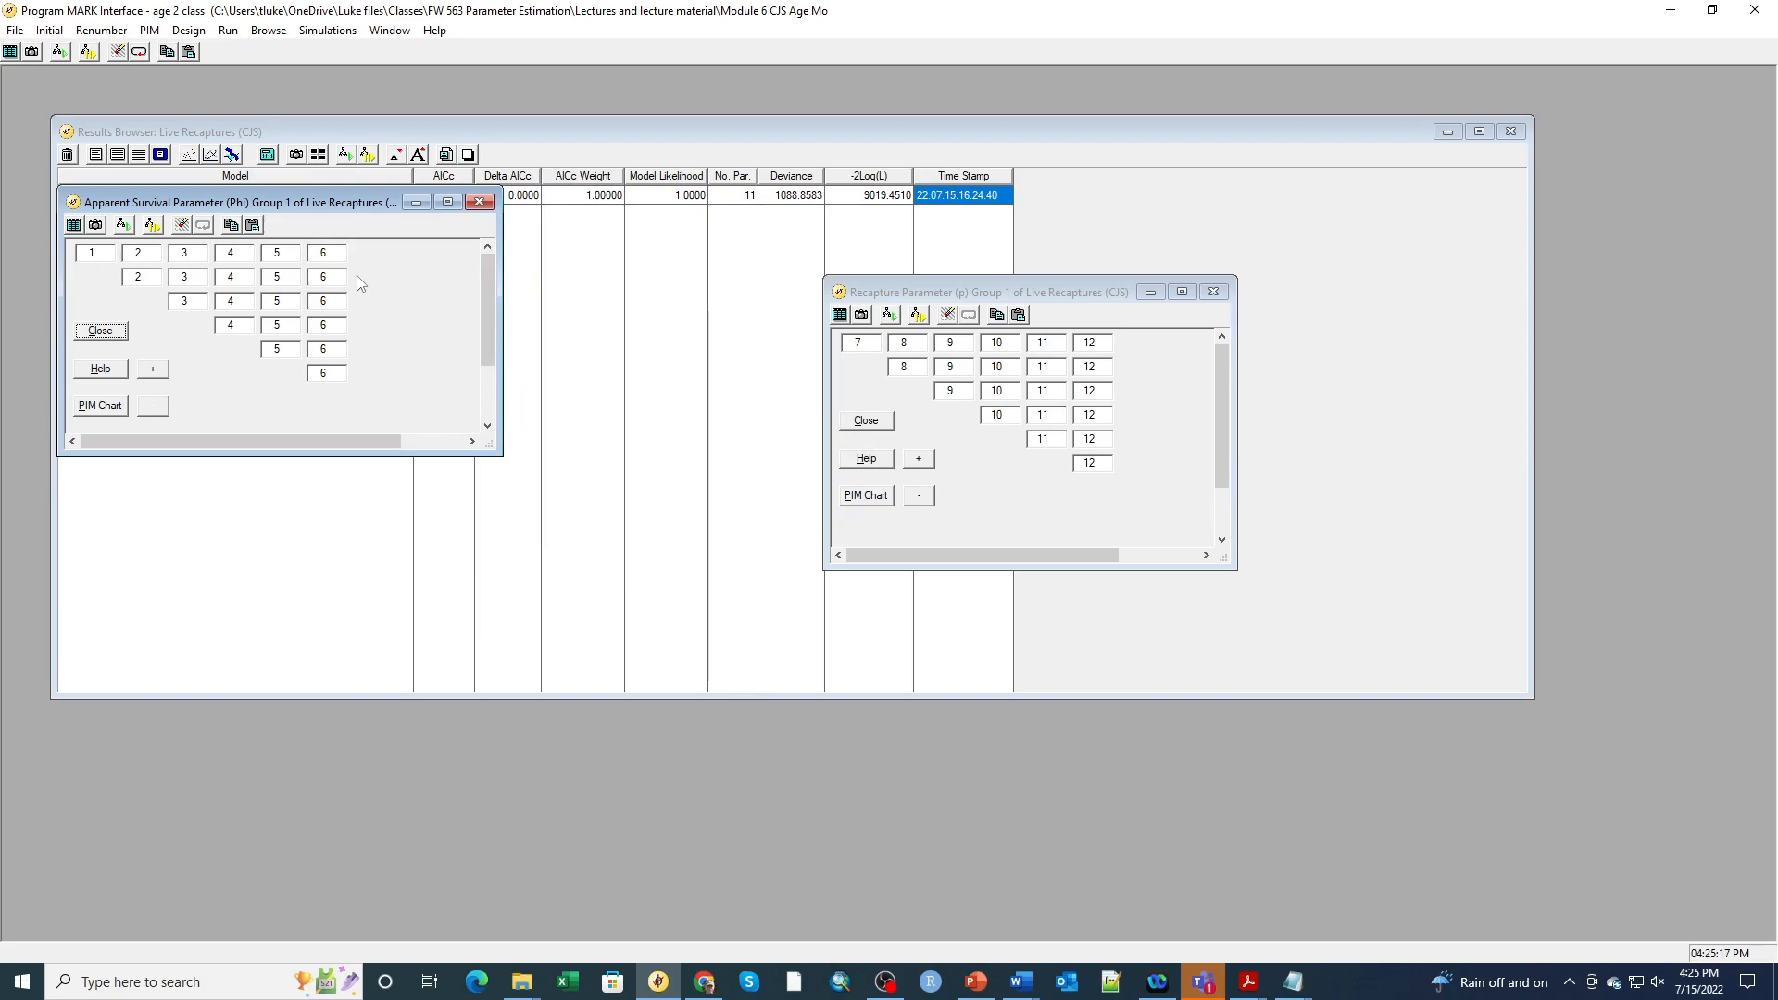
drag(341, 203, 547, 304)
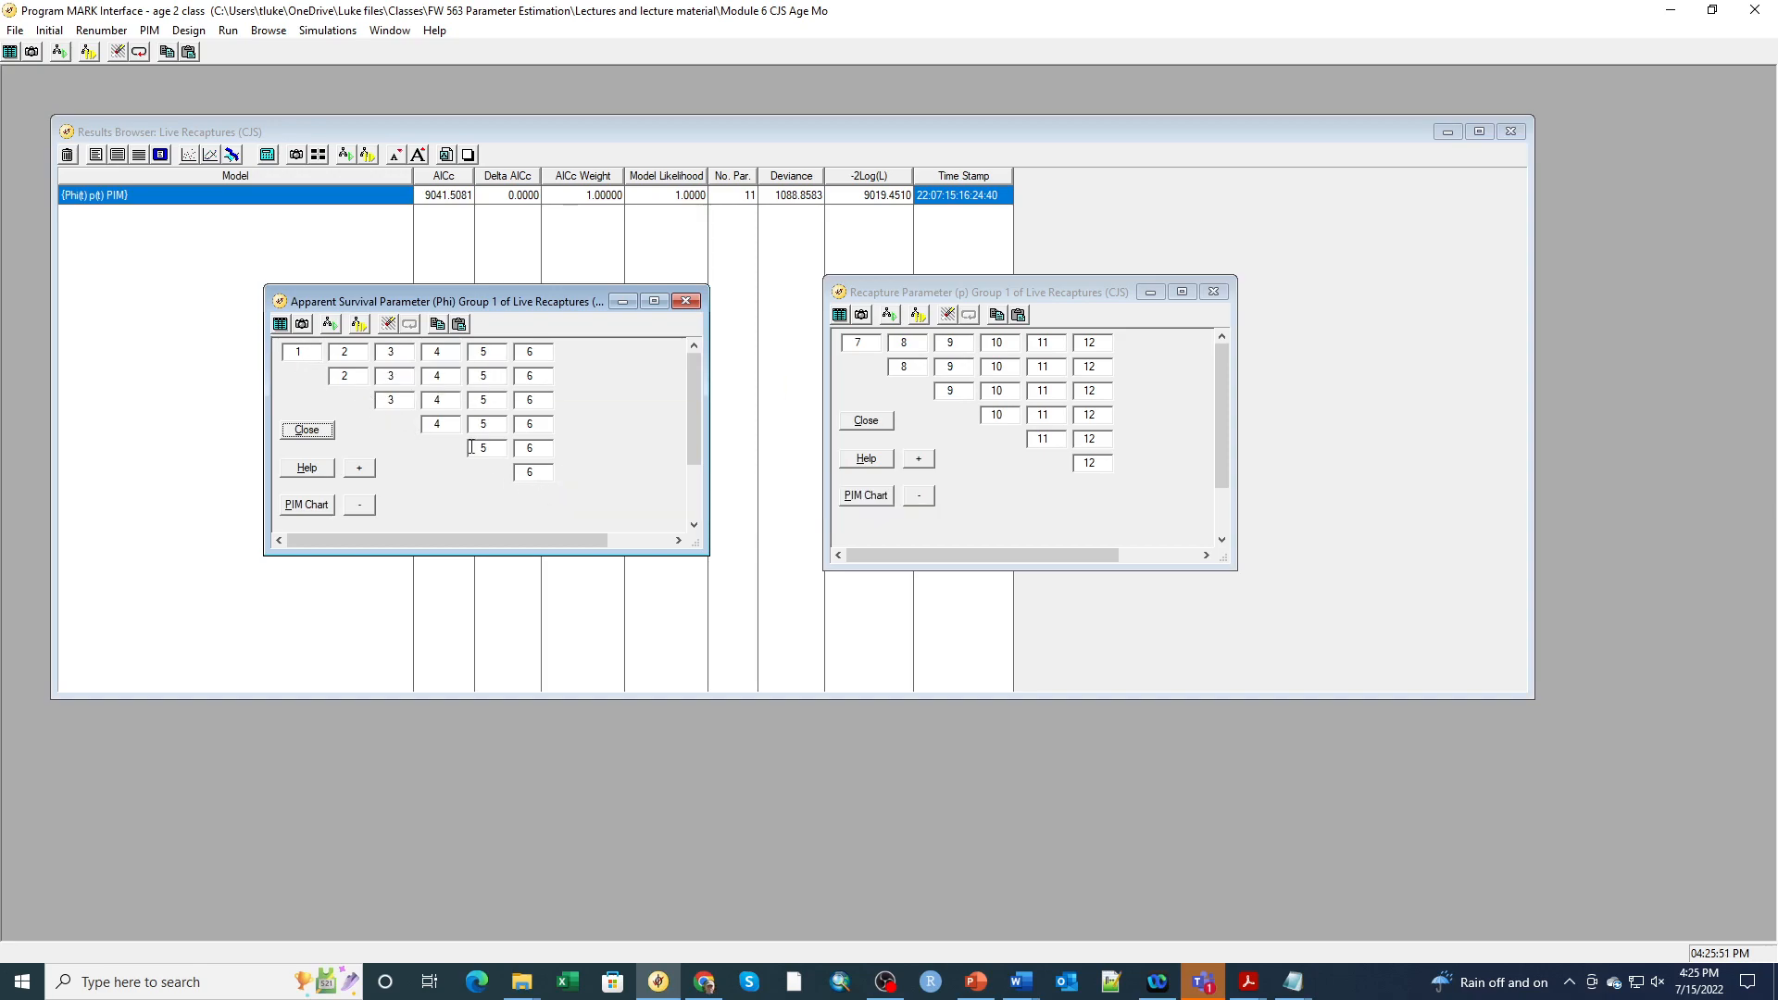
- In the survival matrix, enter 7 in row 1, column 2 and 8 in column 3 of rows 1 and 2
double_click(353, 351)
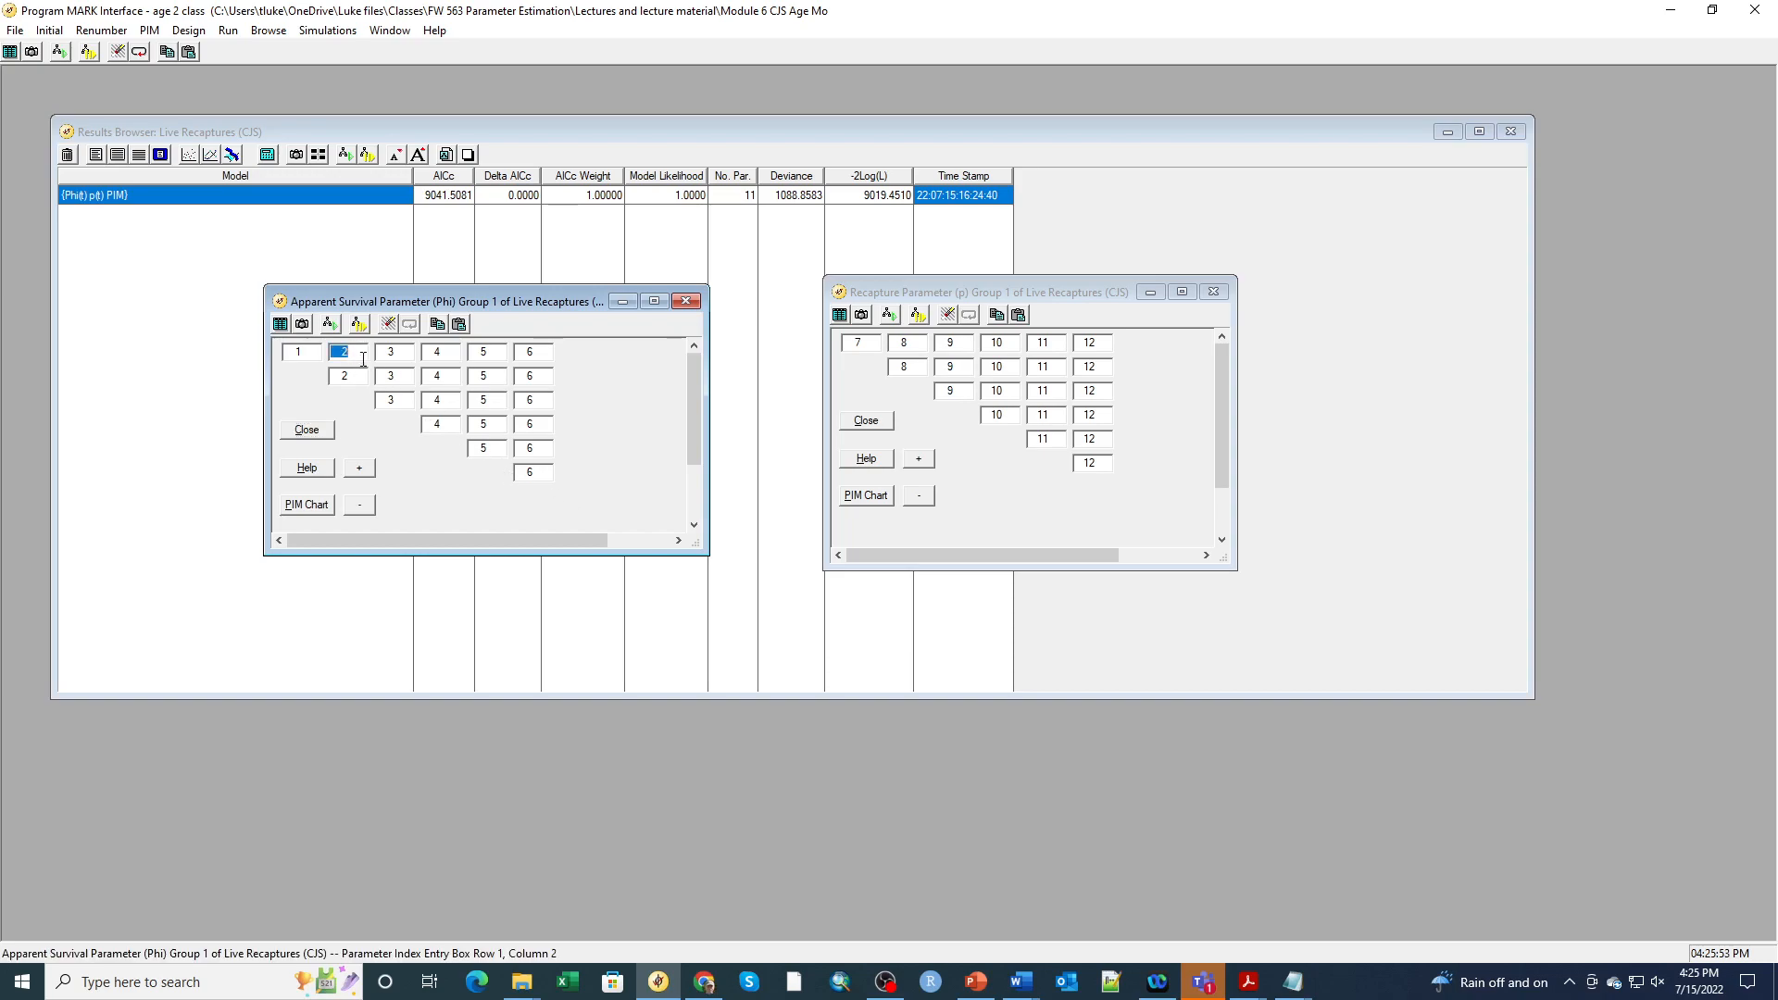
text(7)
double_click(401, 350)
text(8)
double_click(404, 382)
text(8)
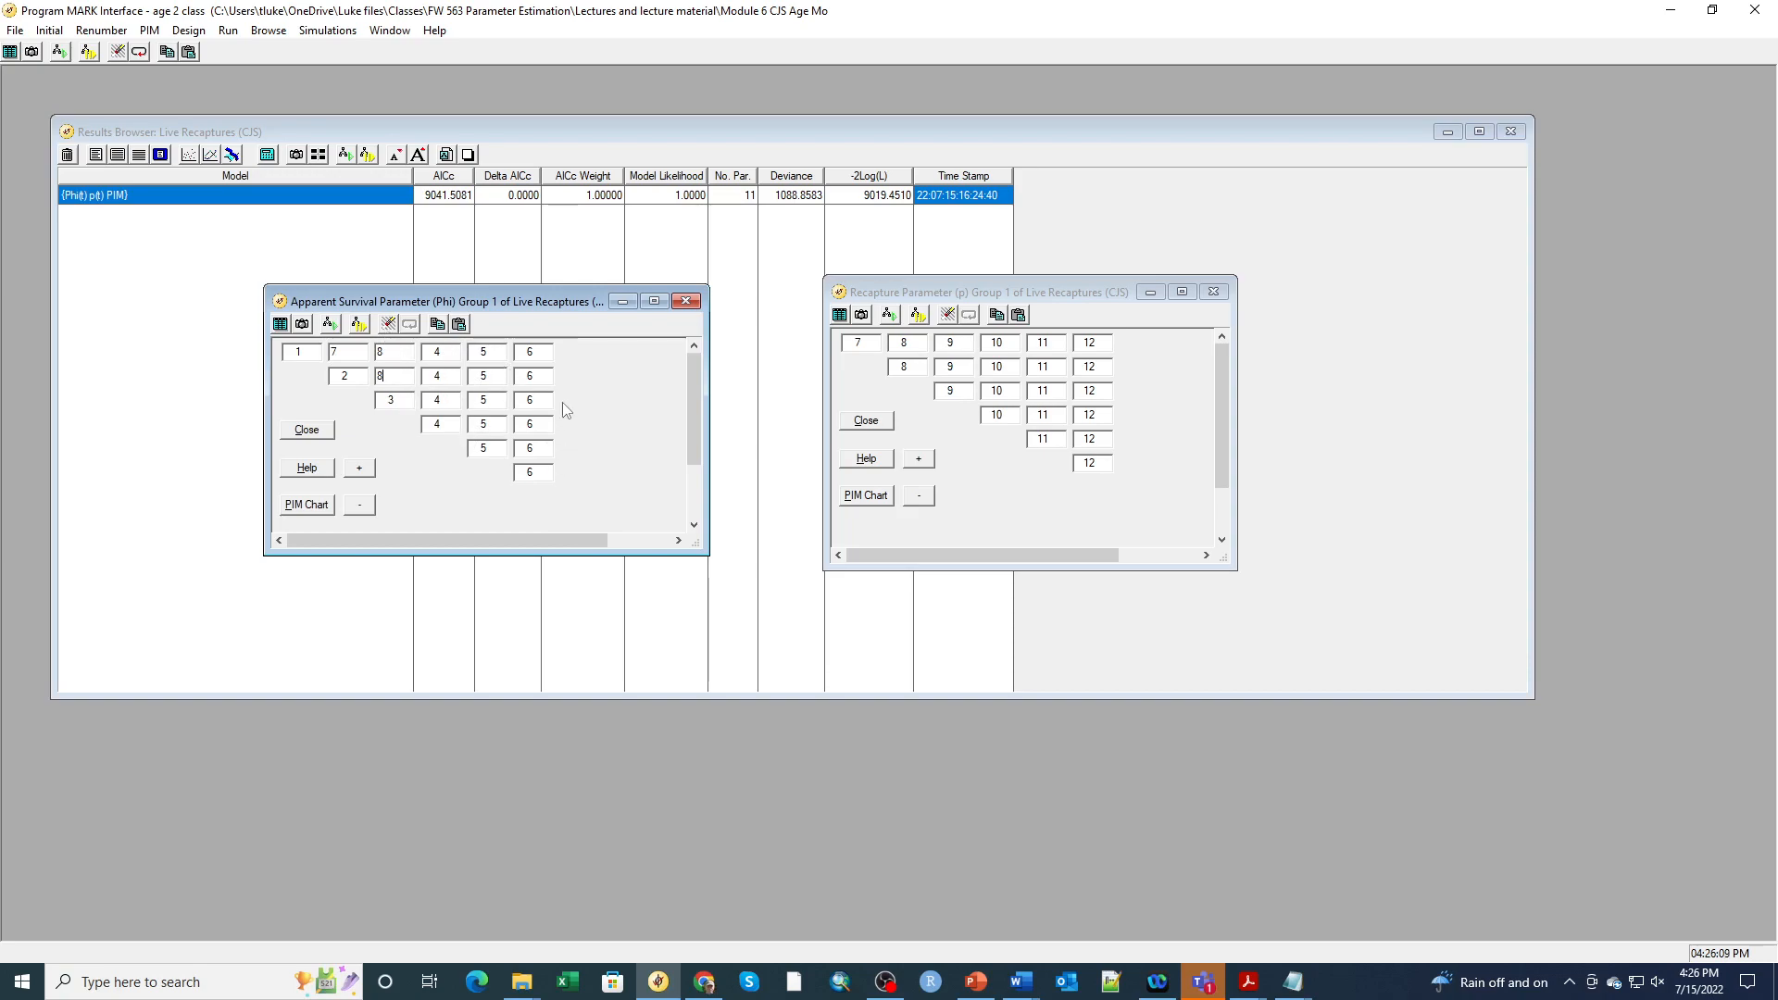
- Set the survival matrix's first cell to 6 and initialize the whole matrix as time-varying from it
double_click(311, 349)
text(6)
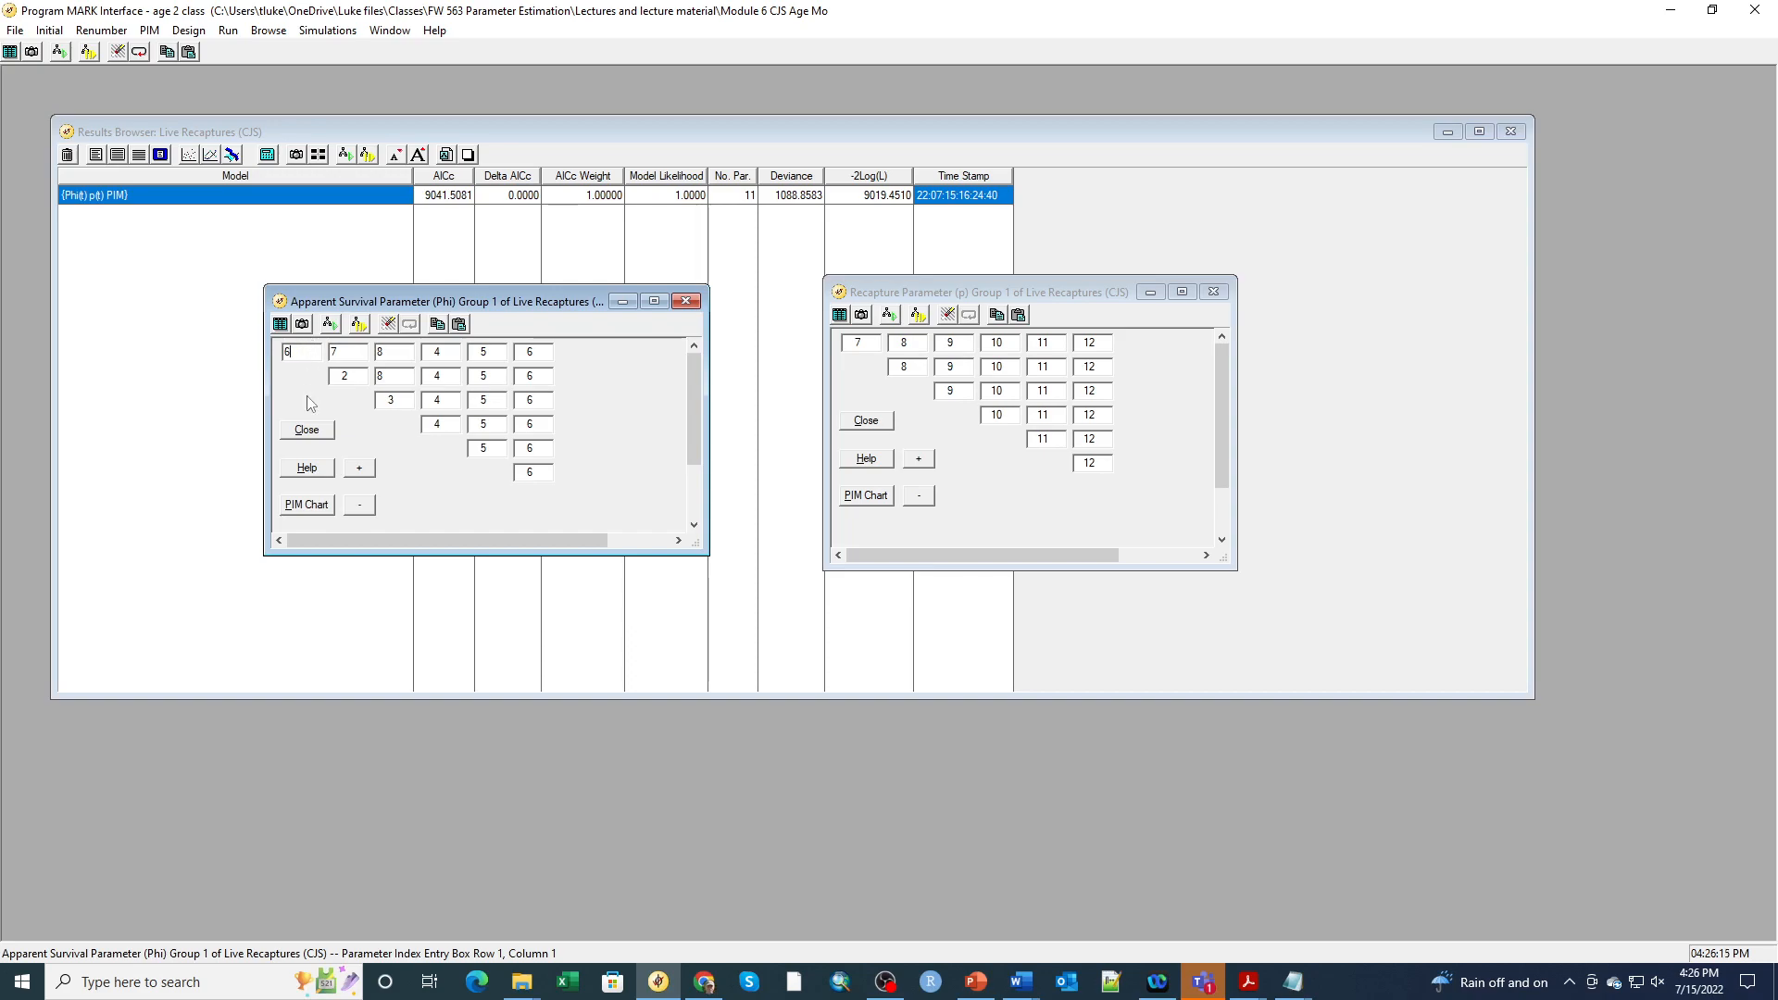
click(51, 30)
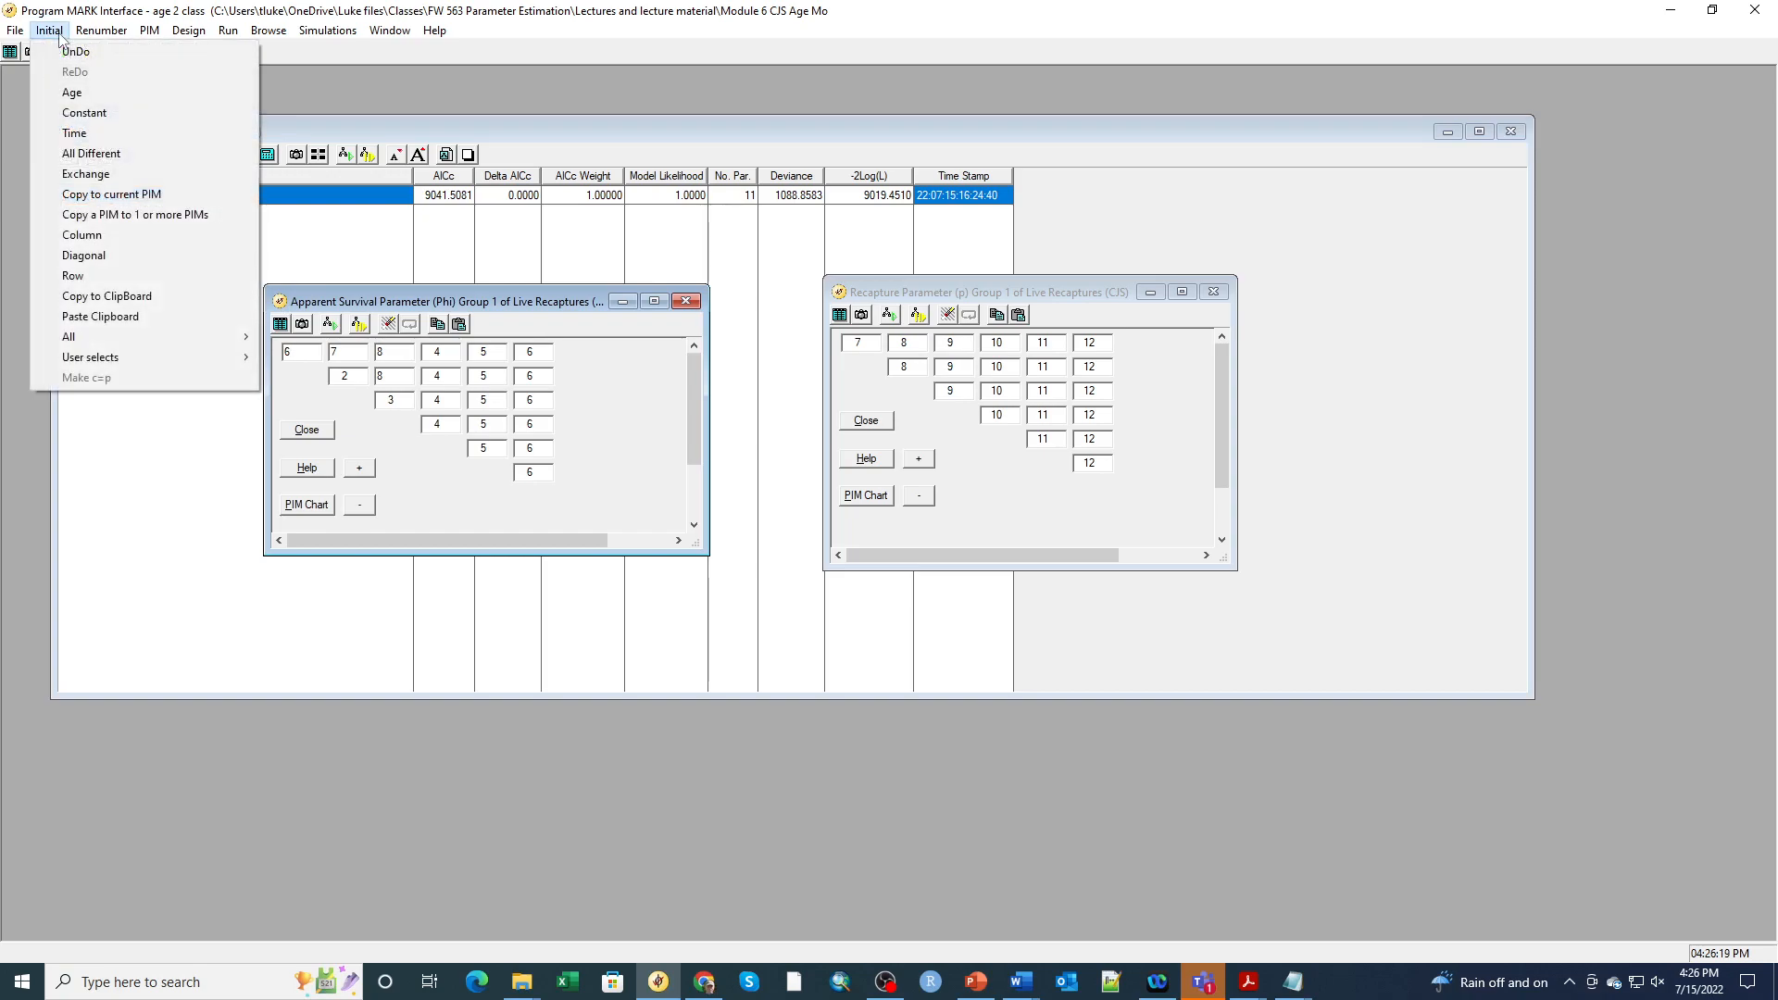
click(76, 132)
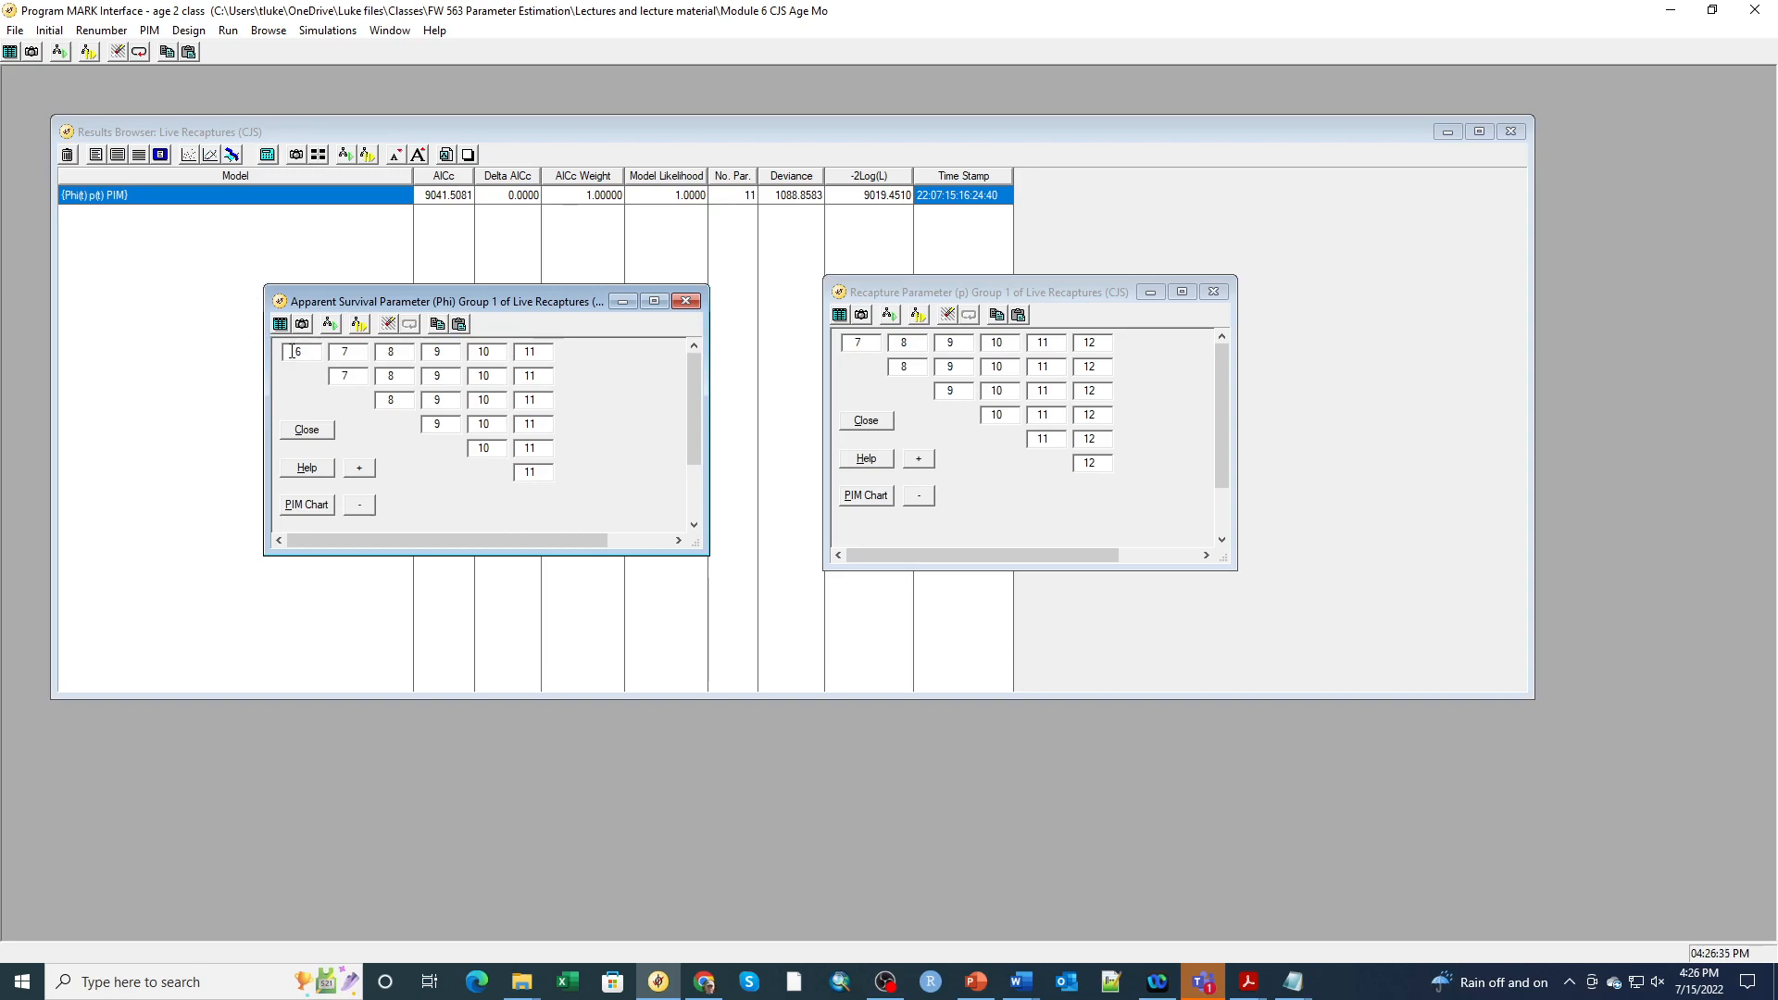
- Renumber diagonal 1 of the survival matrix with a starting parameter value of 1
click(49, 30)
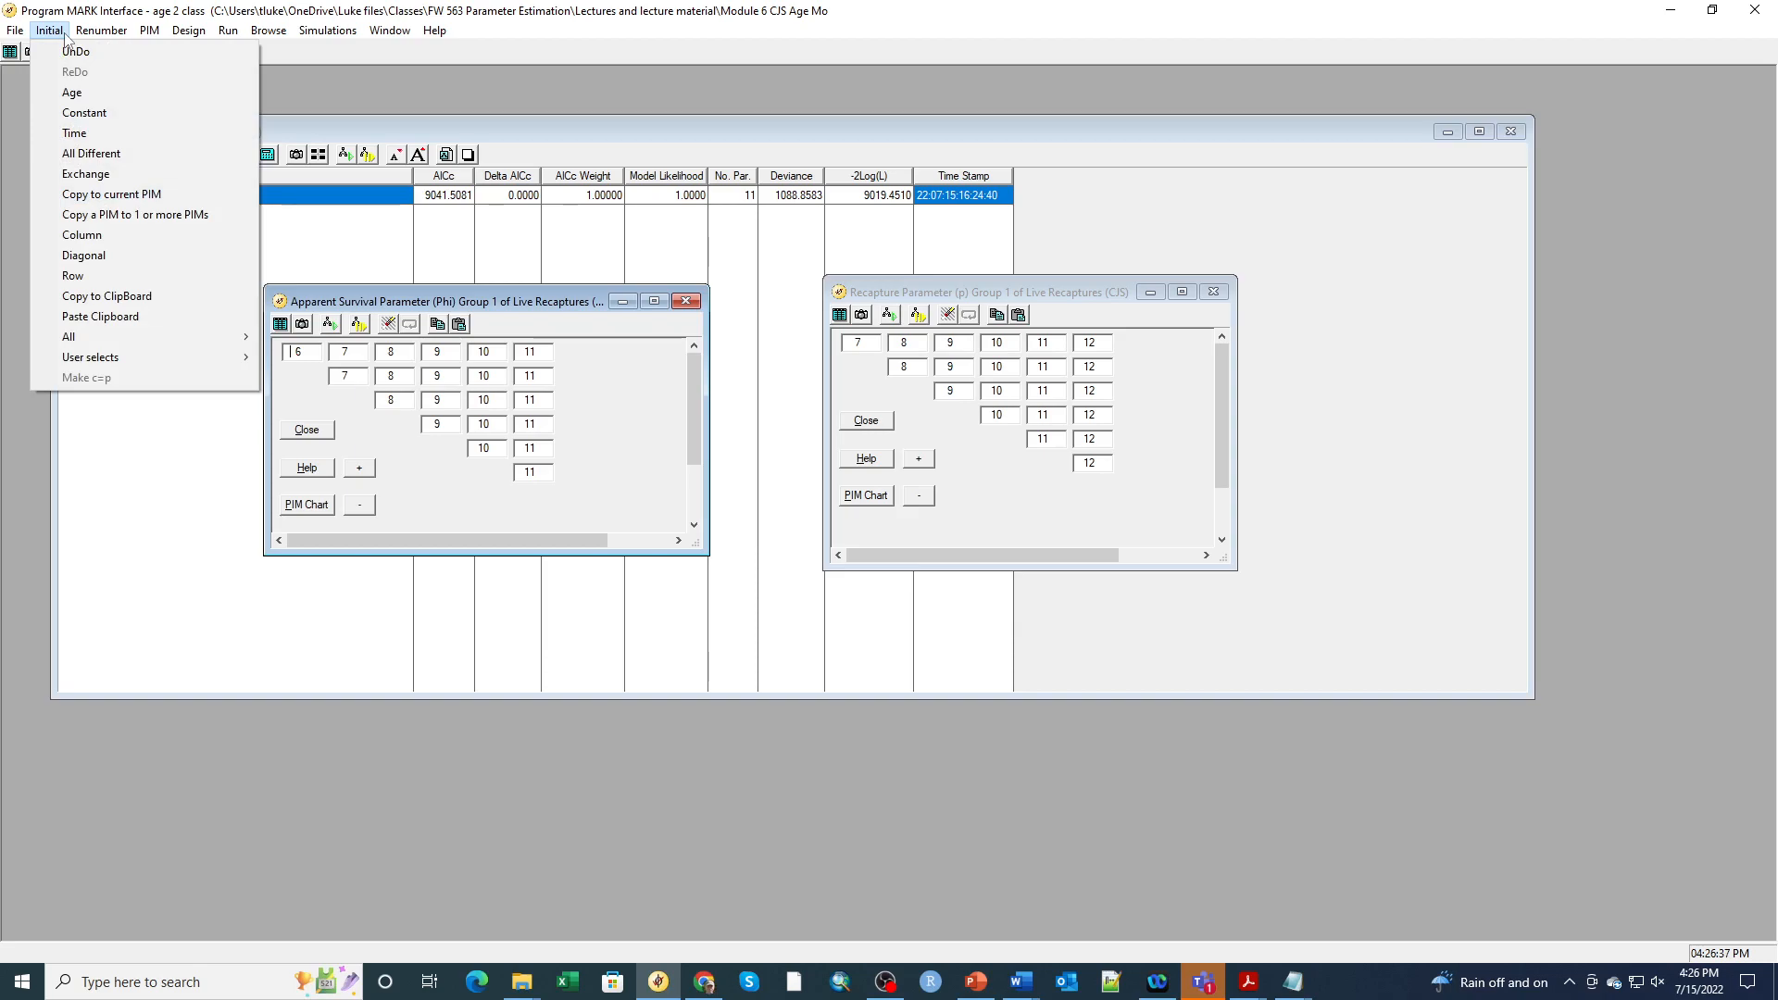
click(93, 256)
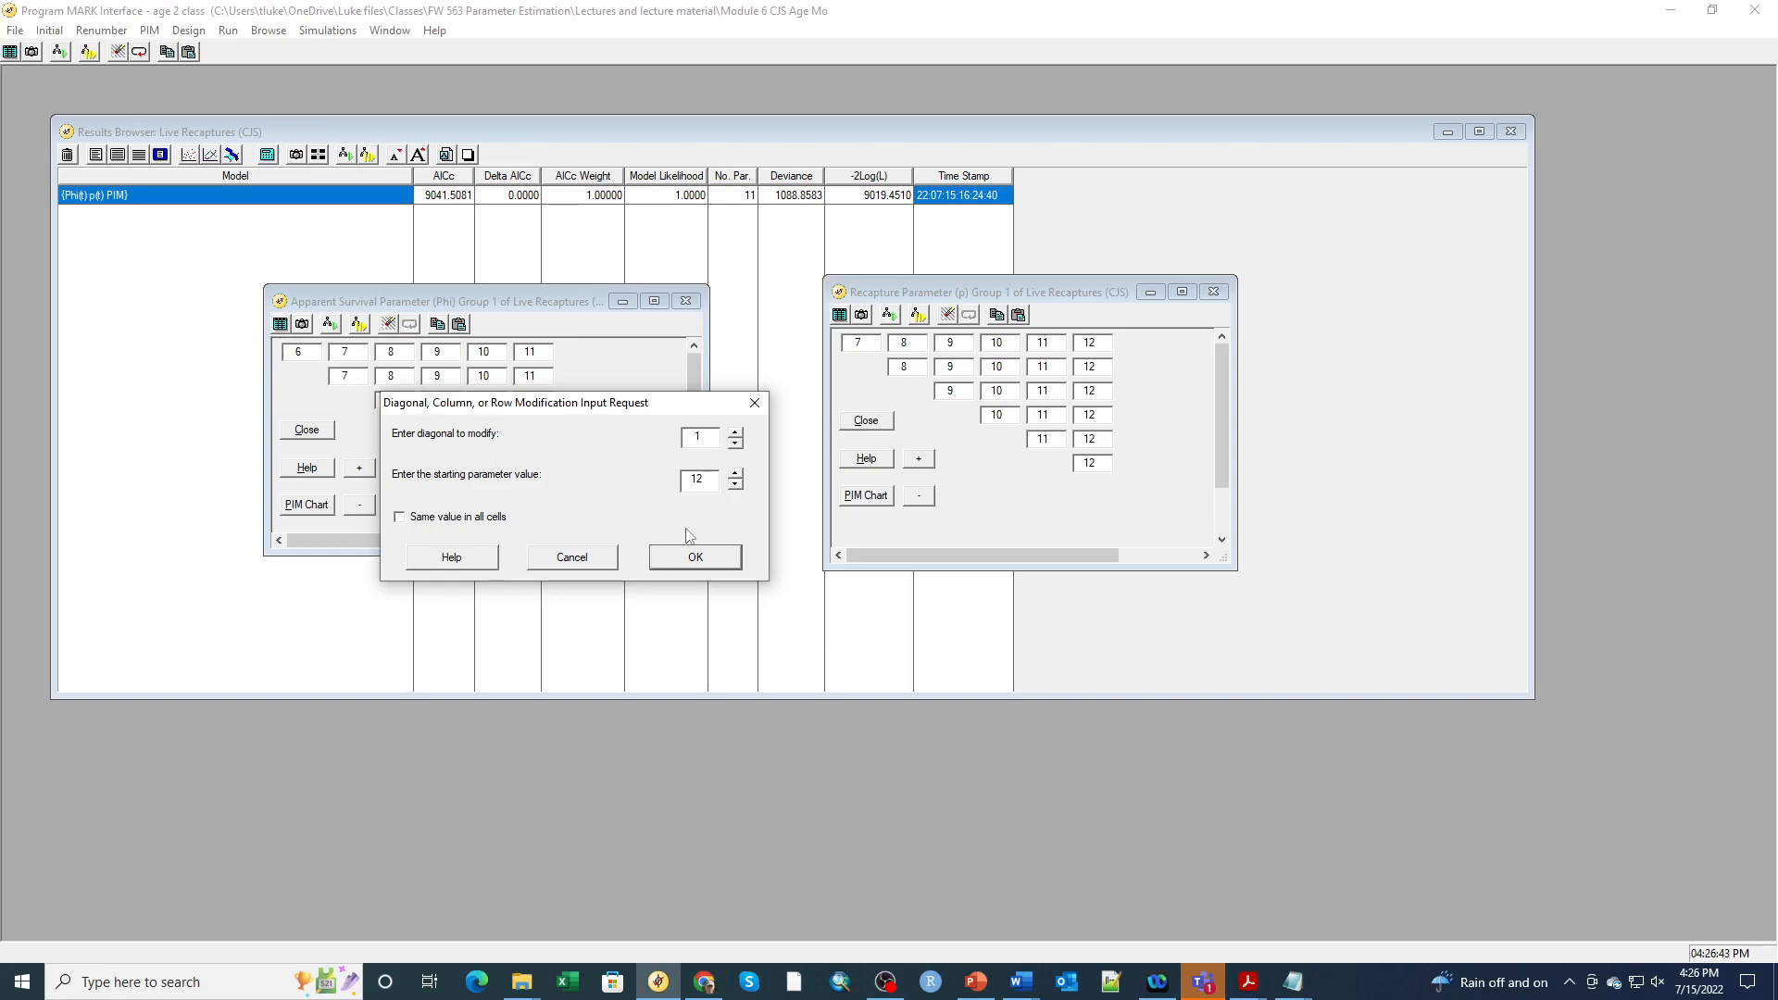
double_click(708, 487)
text(1)
click(701, 562)
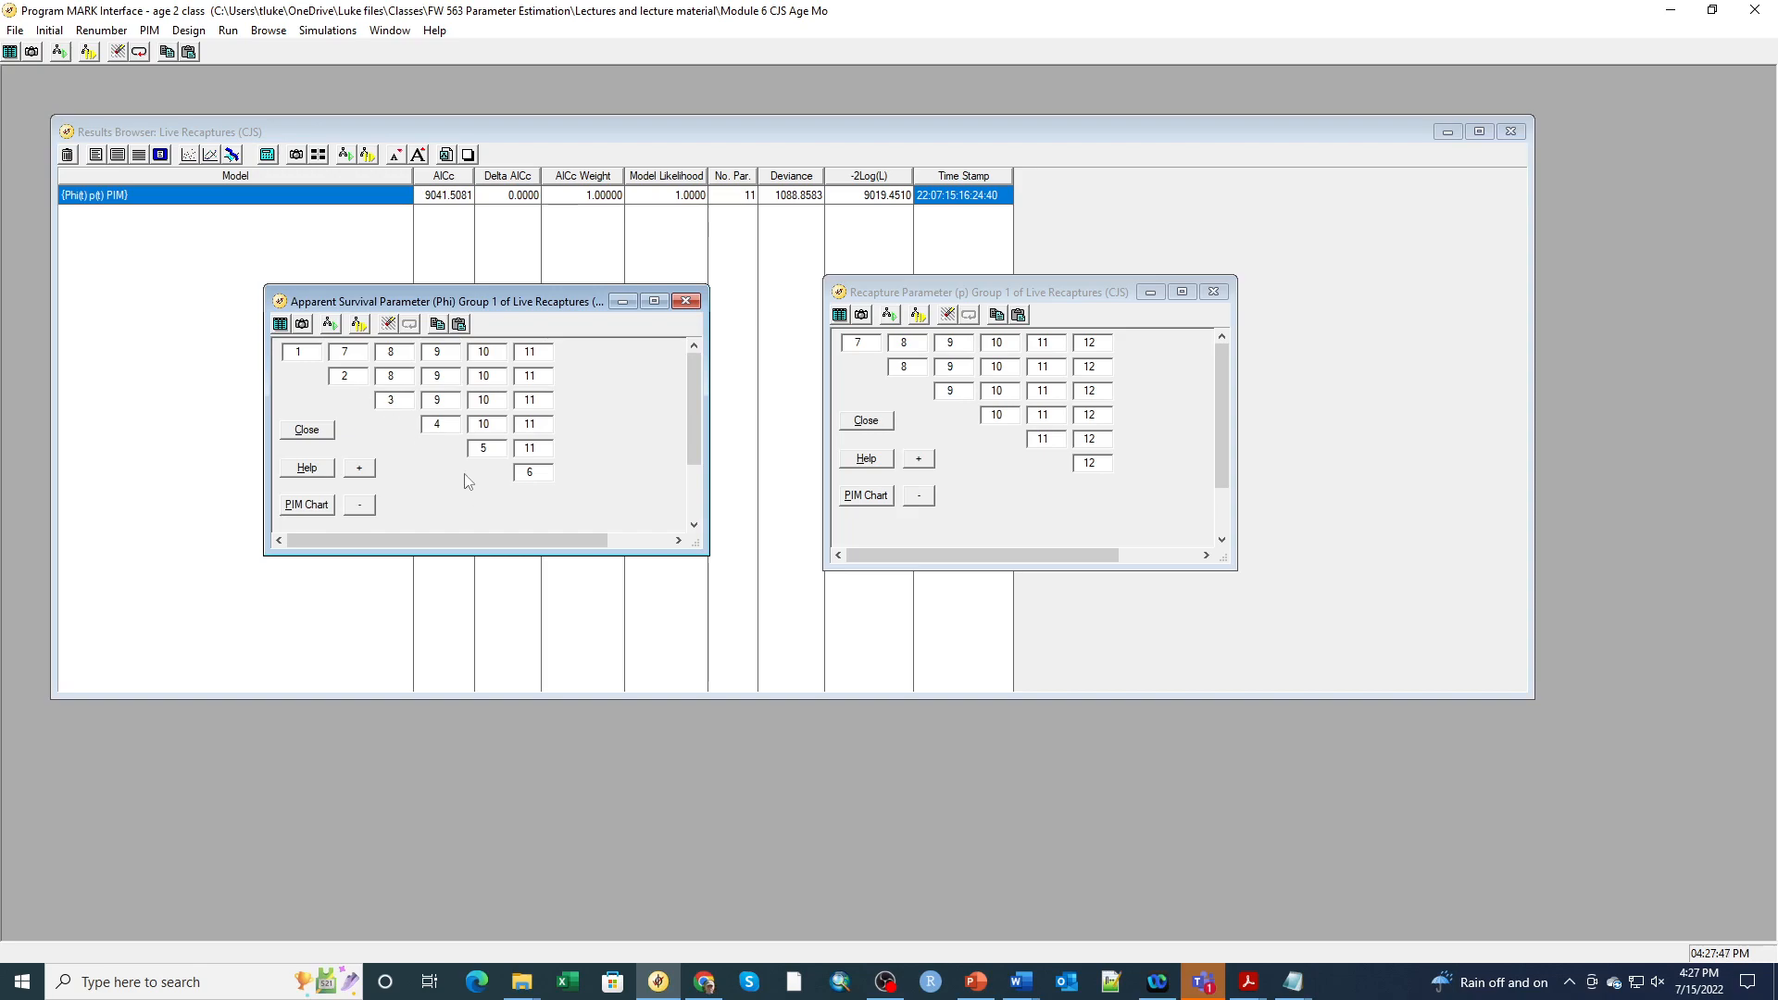
- Set the recapture matrix's first cell to 13 and make the whole matrix constant
click(859, 345)
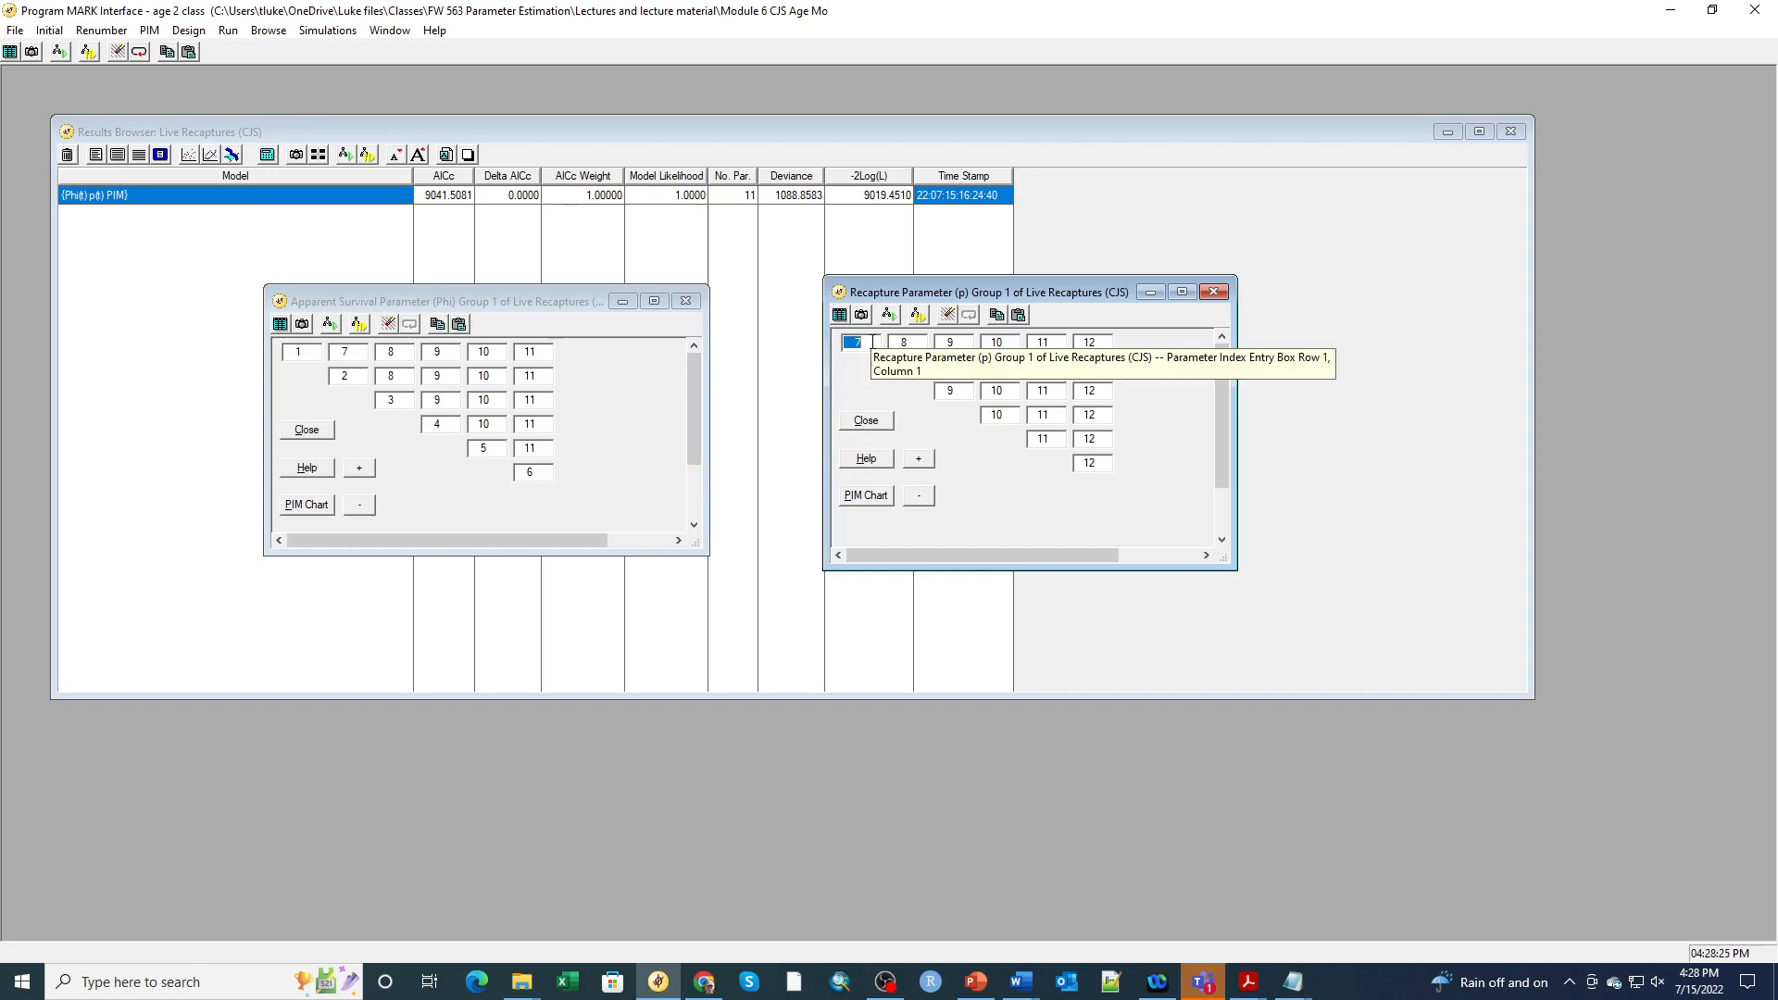
text(13)
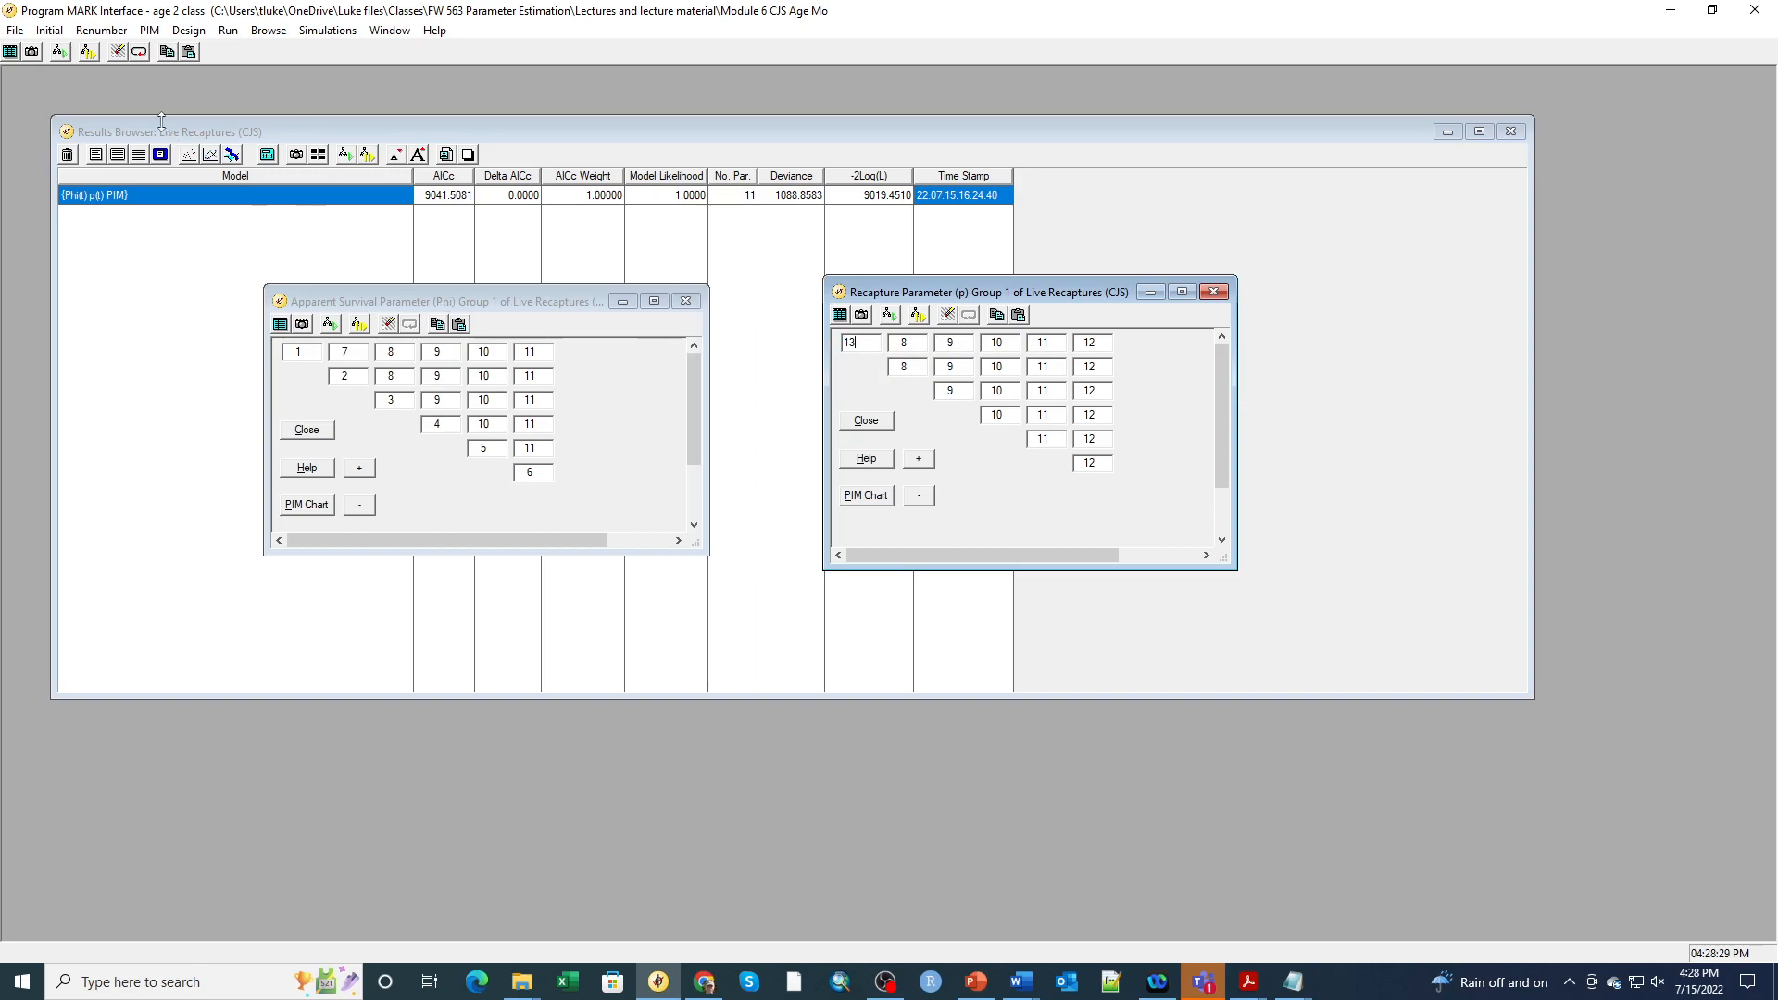
click(50, 32)
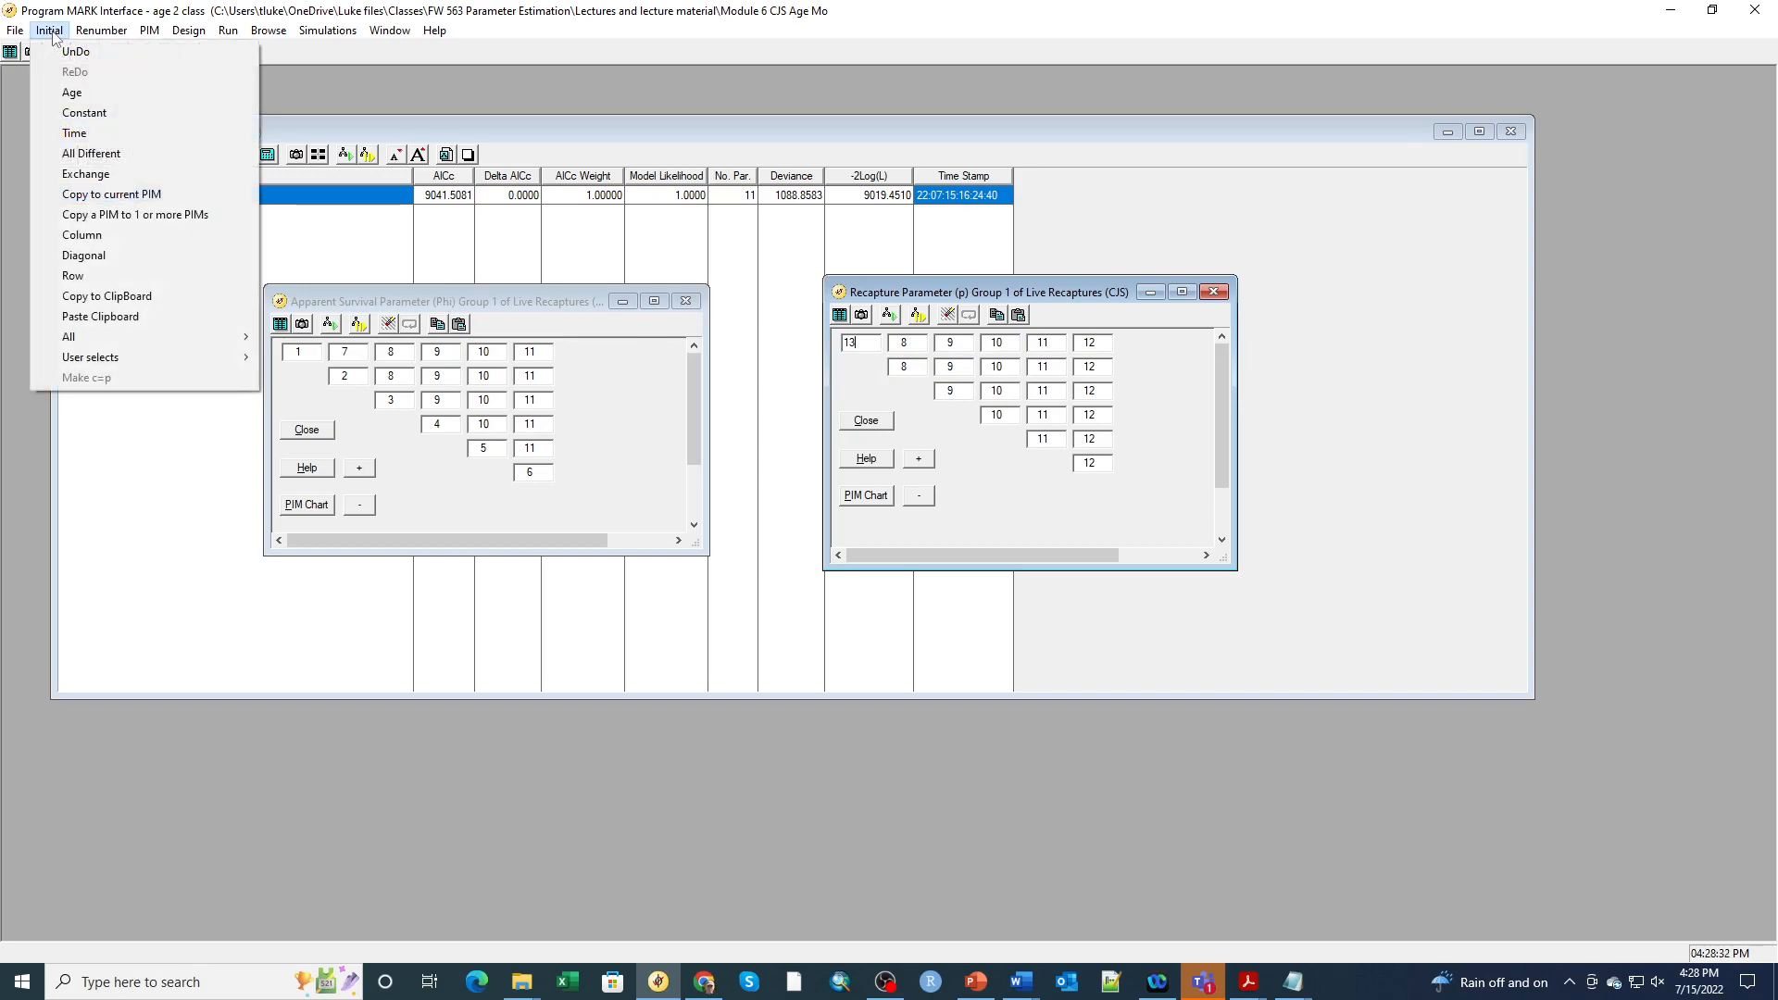
click(84, 113)
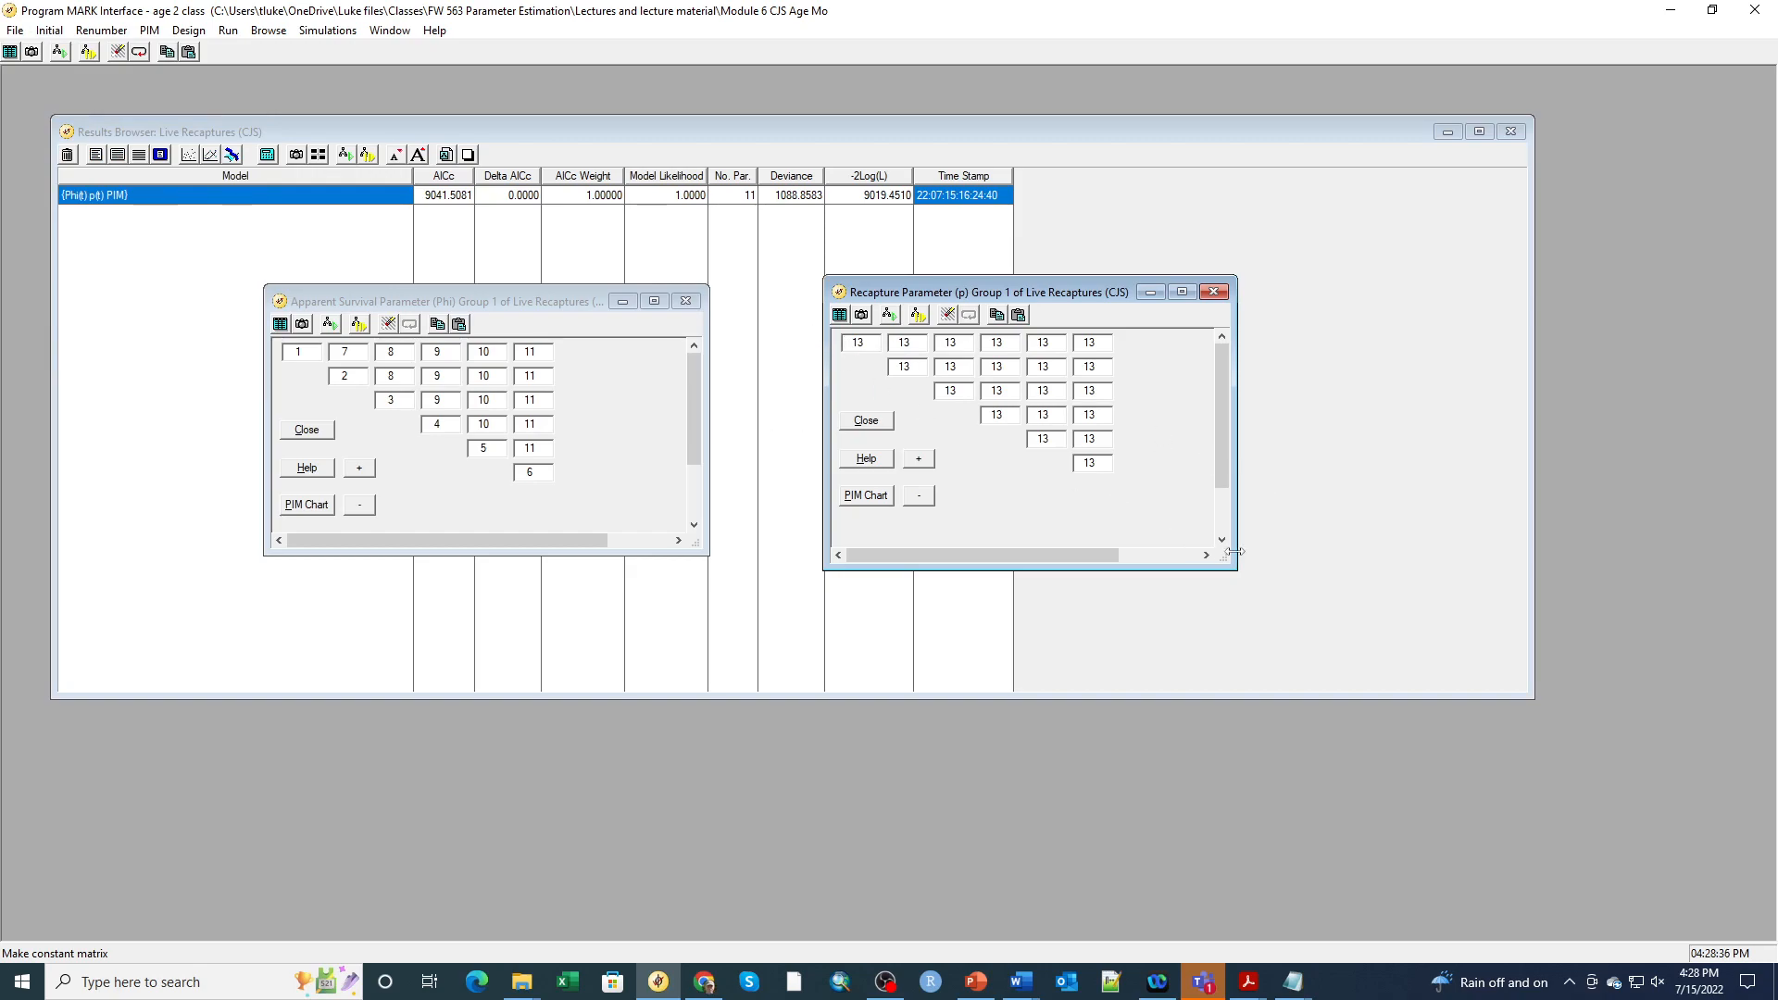
- Set every cell on the recapture matrix's main diagonal to 12
click(869, 344)
key(BackSpace)
text(2)
double_click(924, 369)
text(12)
double_click(966, 392)
text(12)
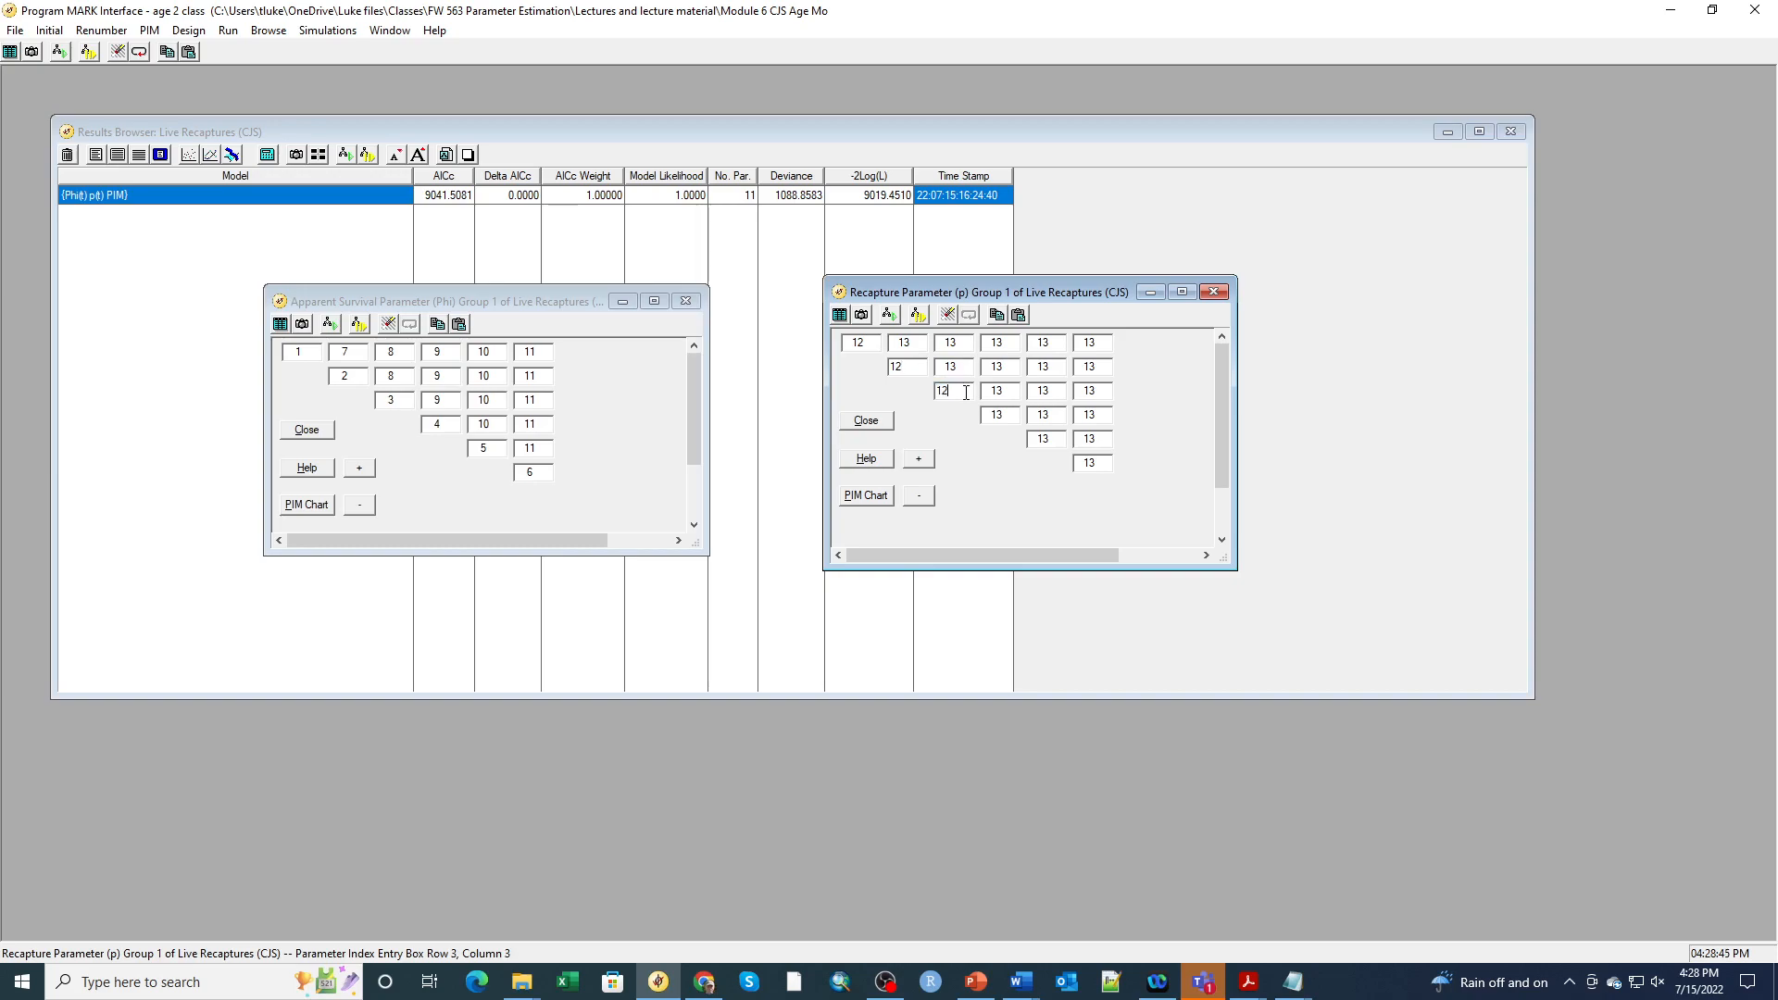
double_click(1003, 416)
text(12)
double_click(1046, 439)
text(12)
double_click(1093, 462)
drag(1099, 463, 1080, 469)
text(12)
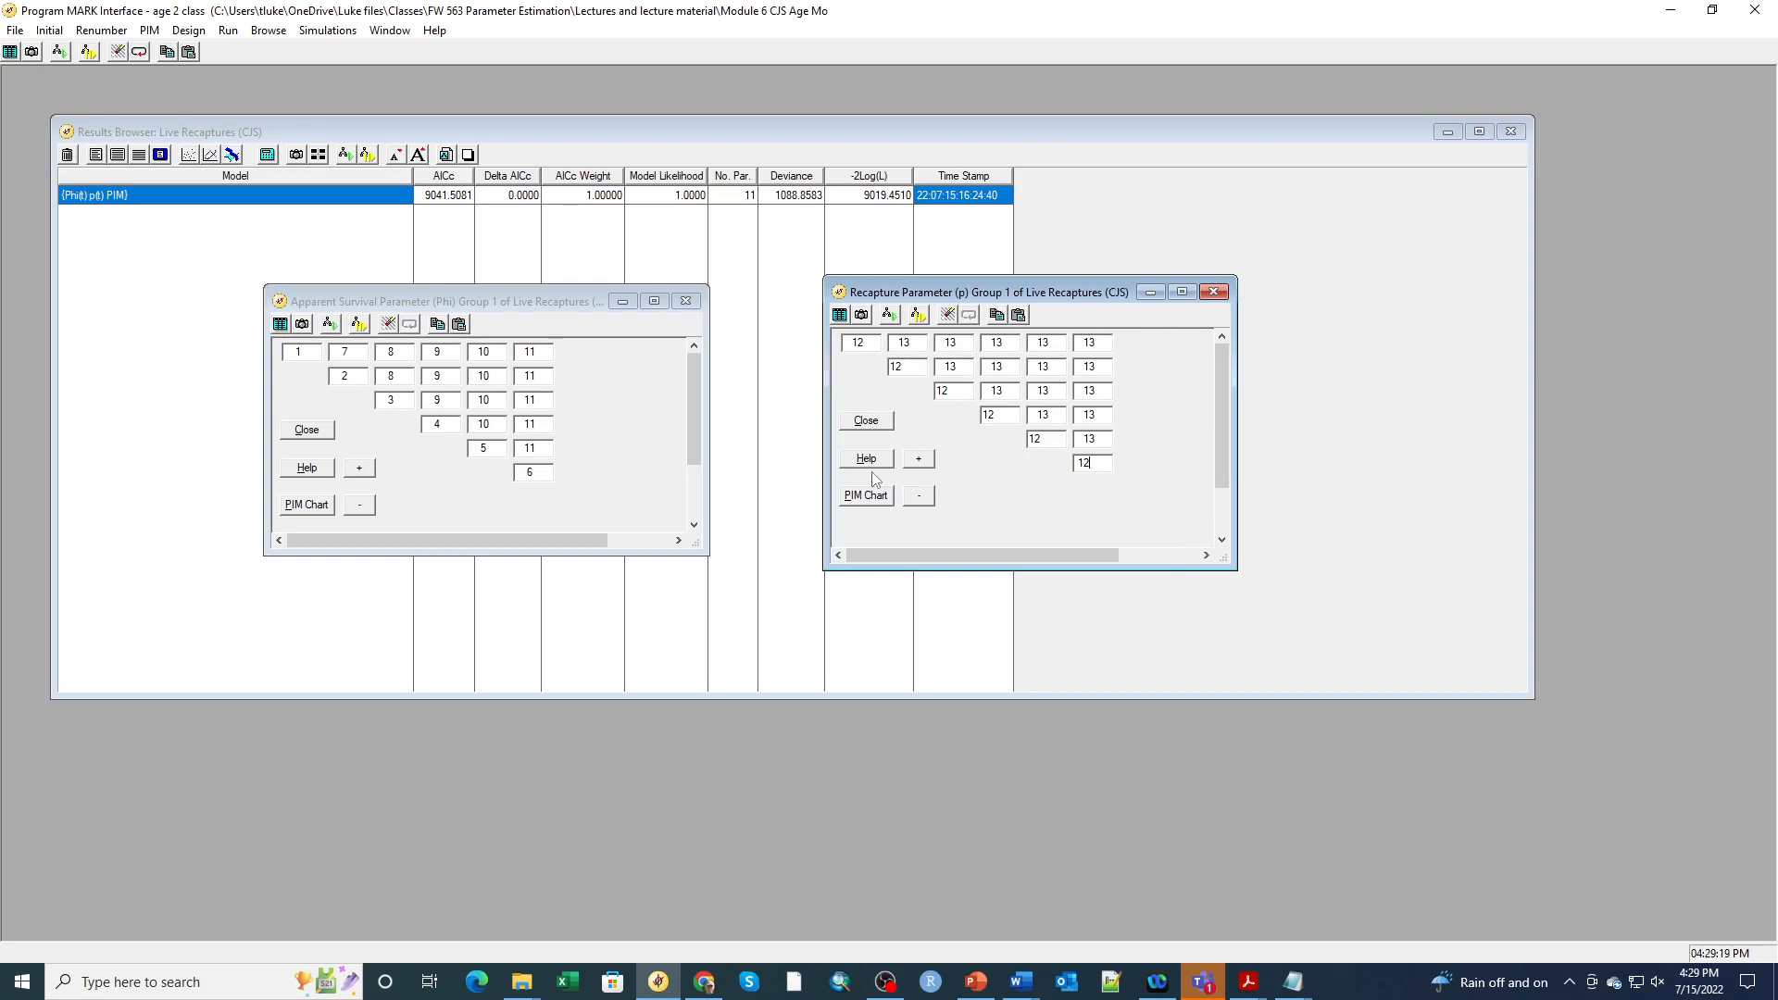
- Run the current model named Phi(t/t)p(./.) with an identity design matrix and append its output to the database
click(228, 30)
click(232, 50)
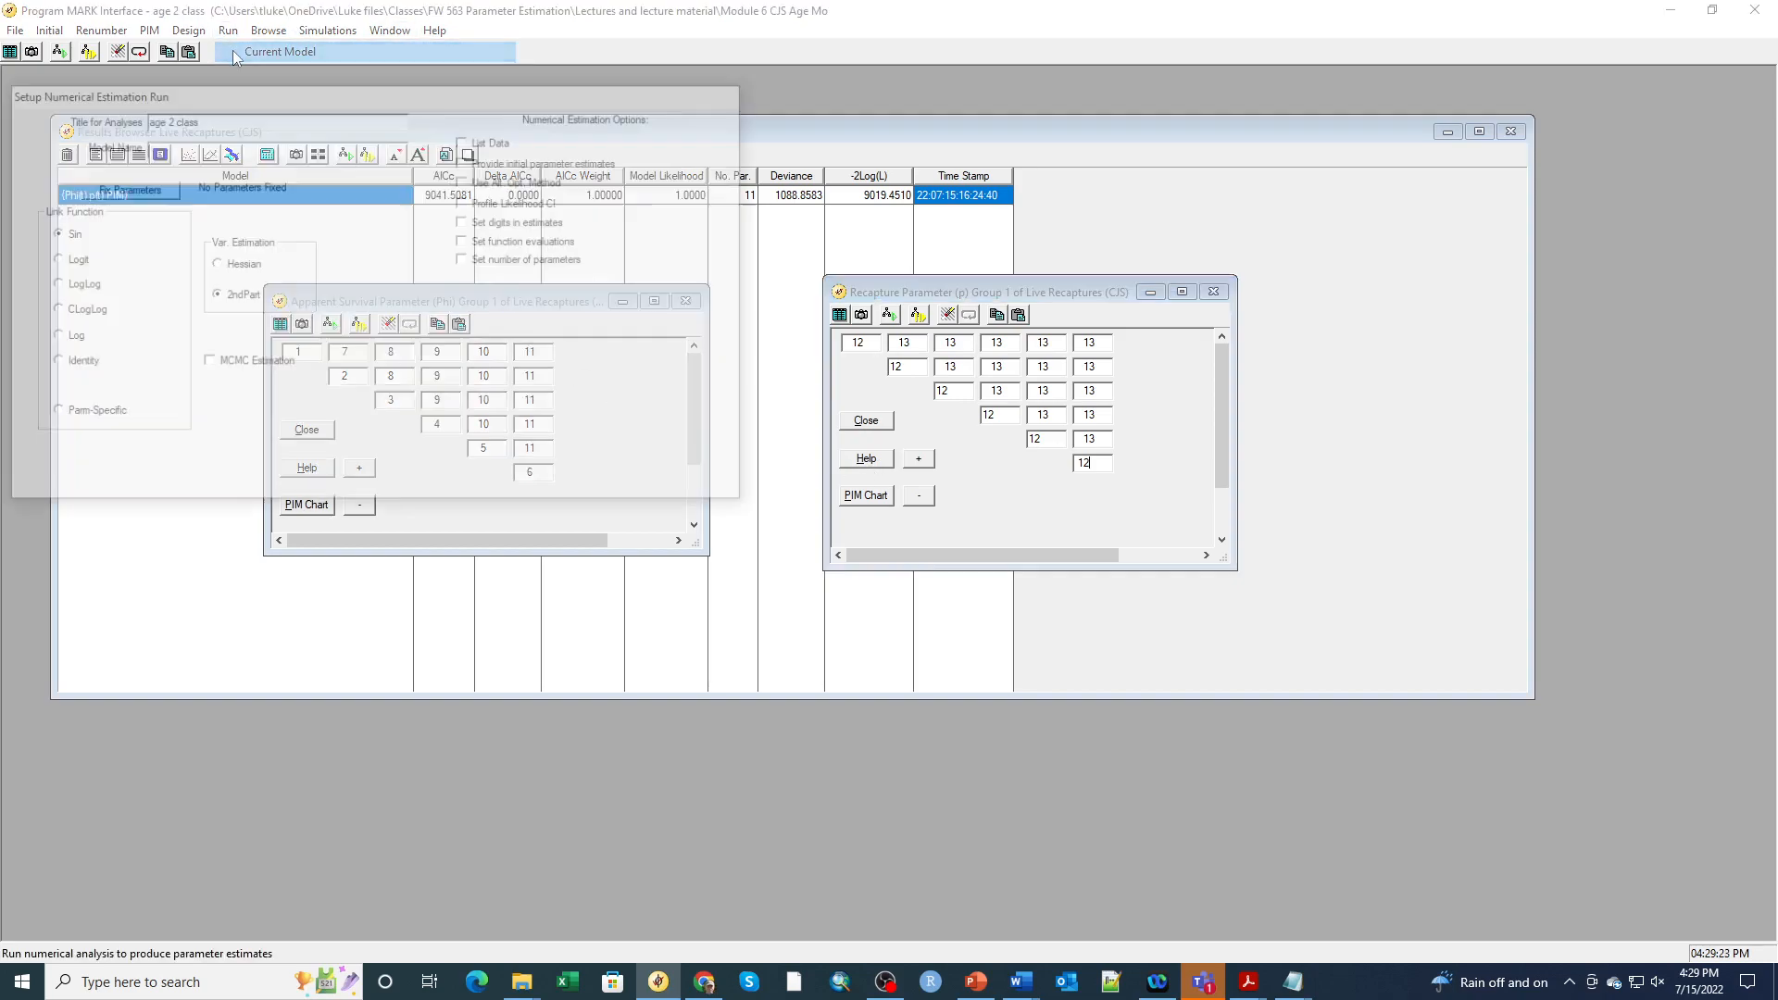
click(236, 151)
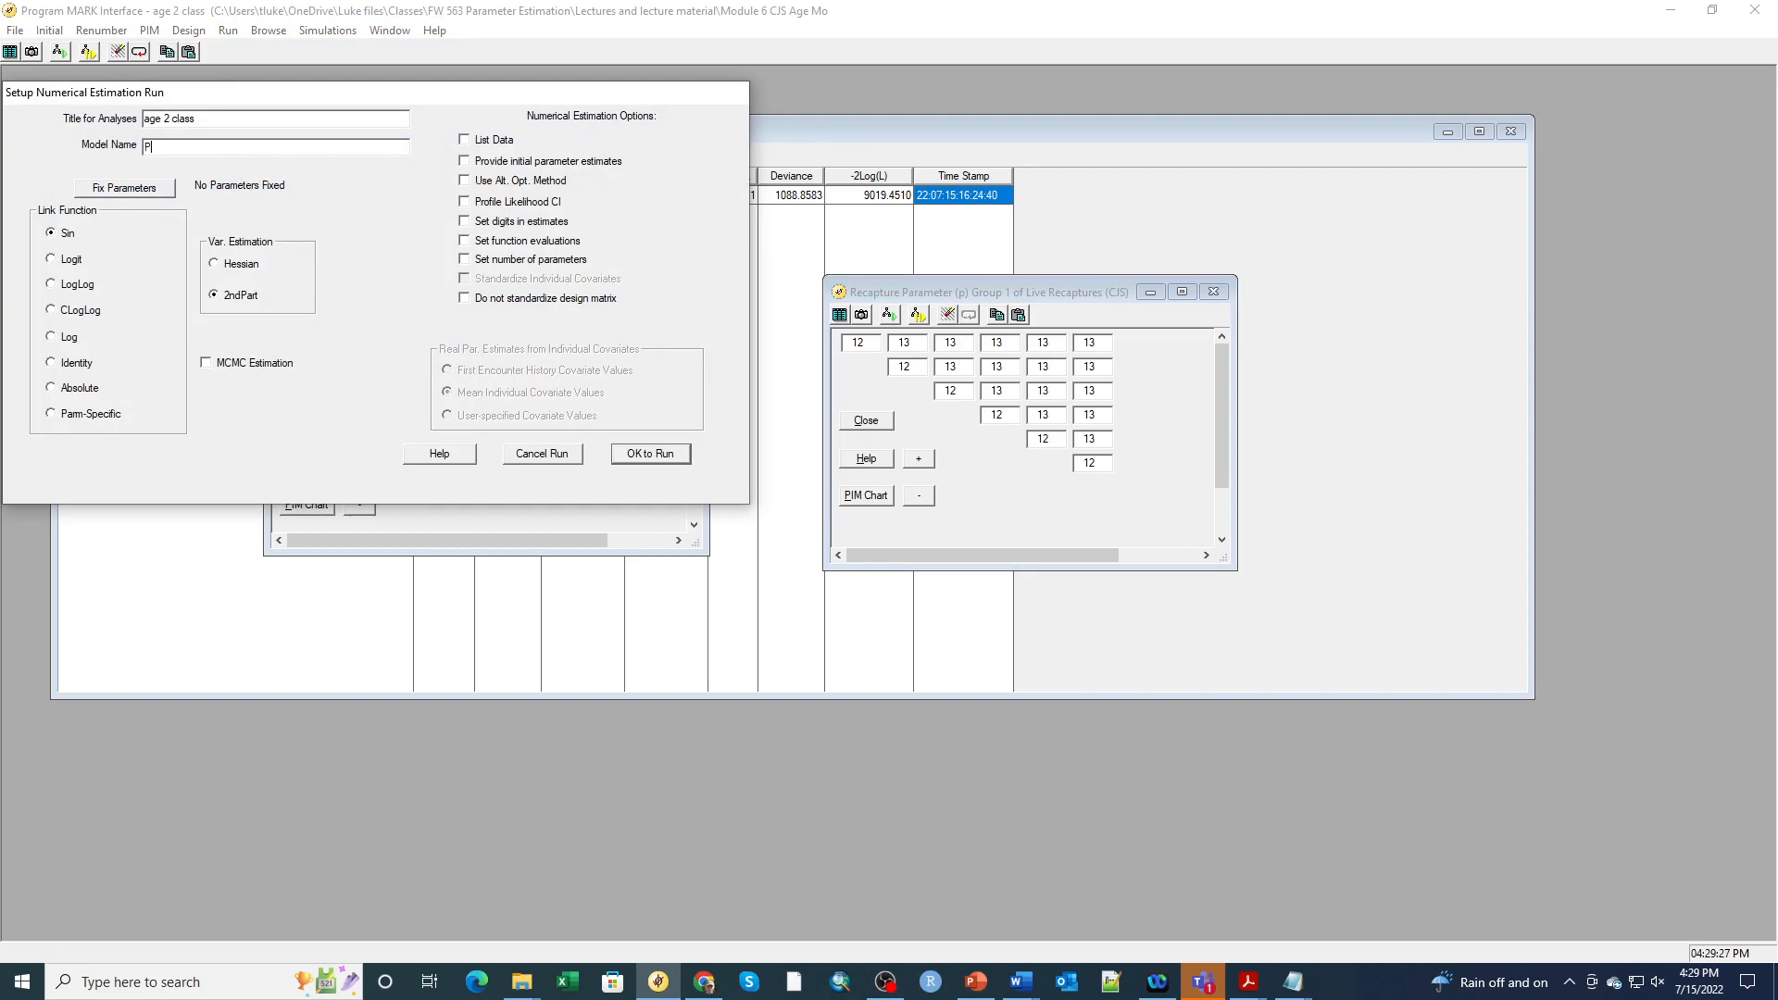
text(Phi()
text(.t)p(./.)
click(661, 456)
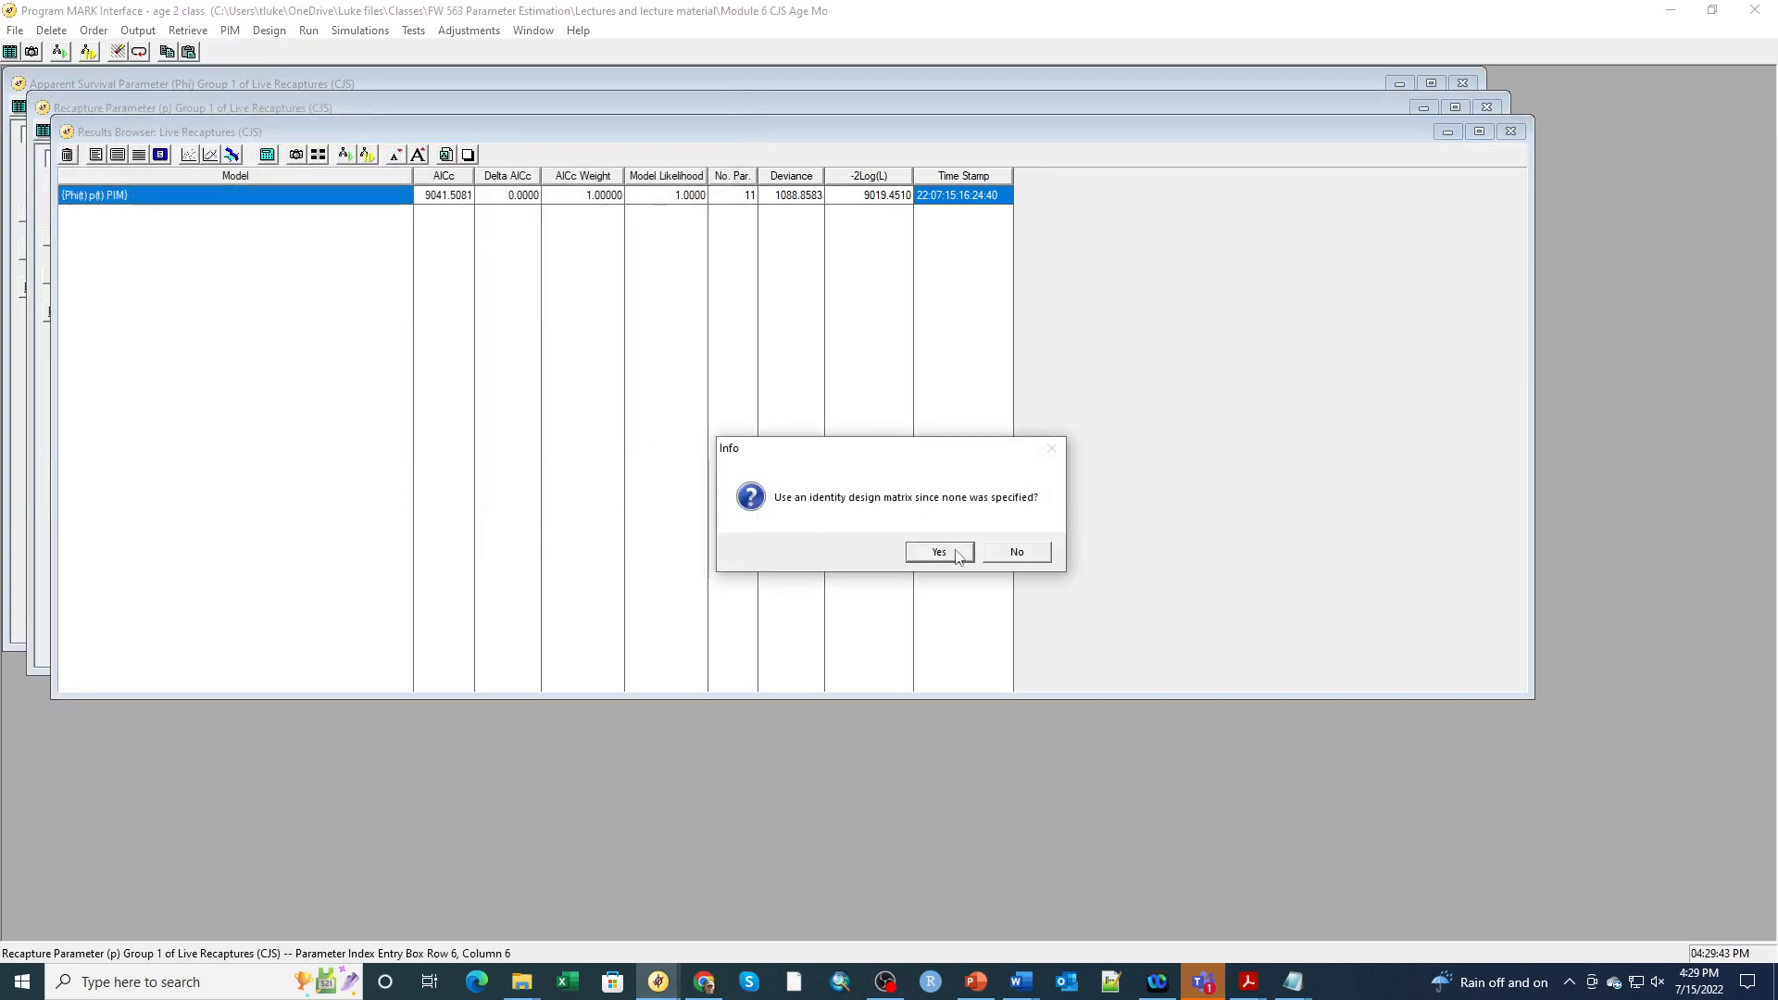
click(955, 554)
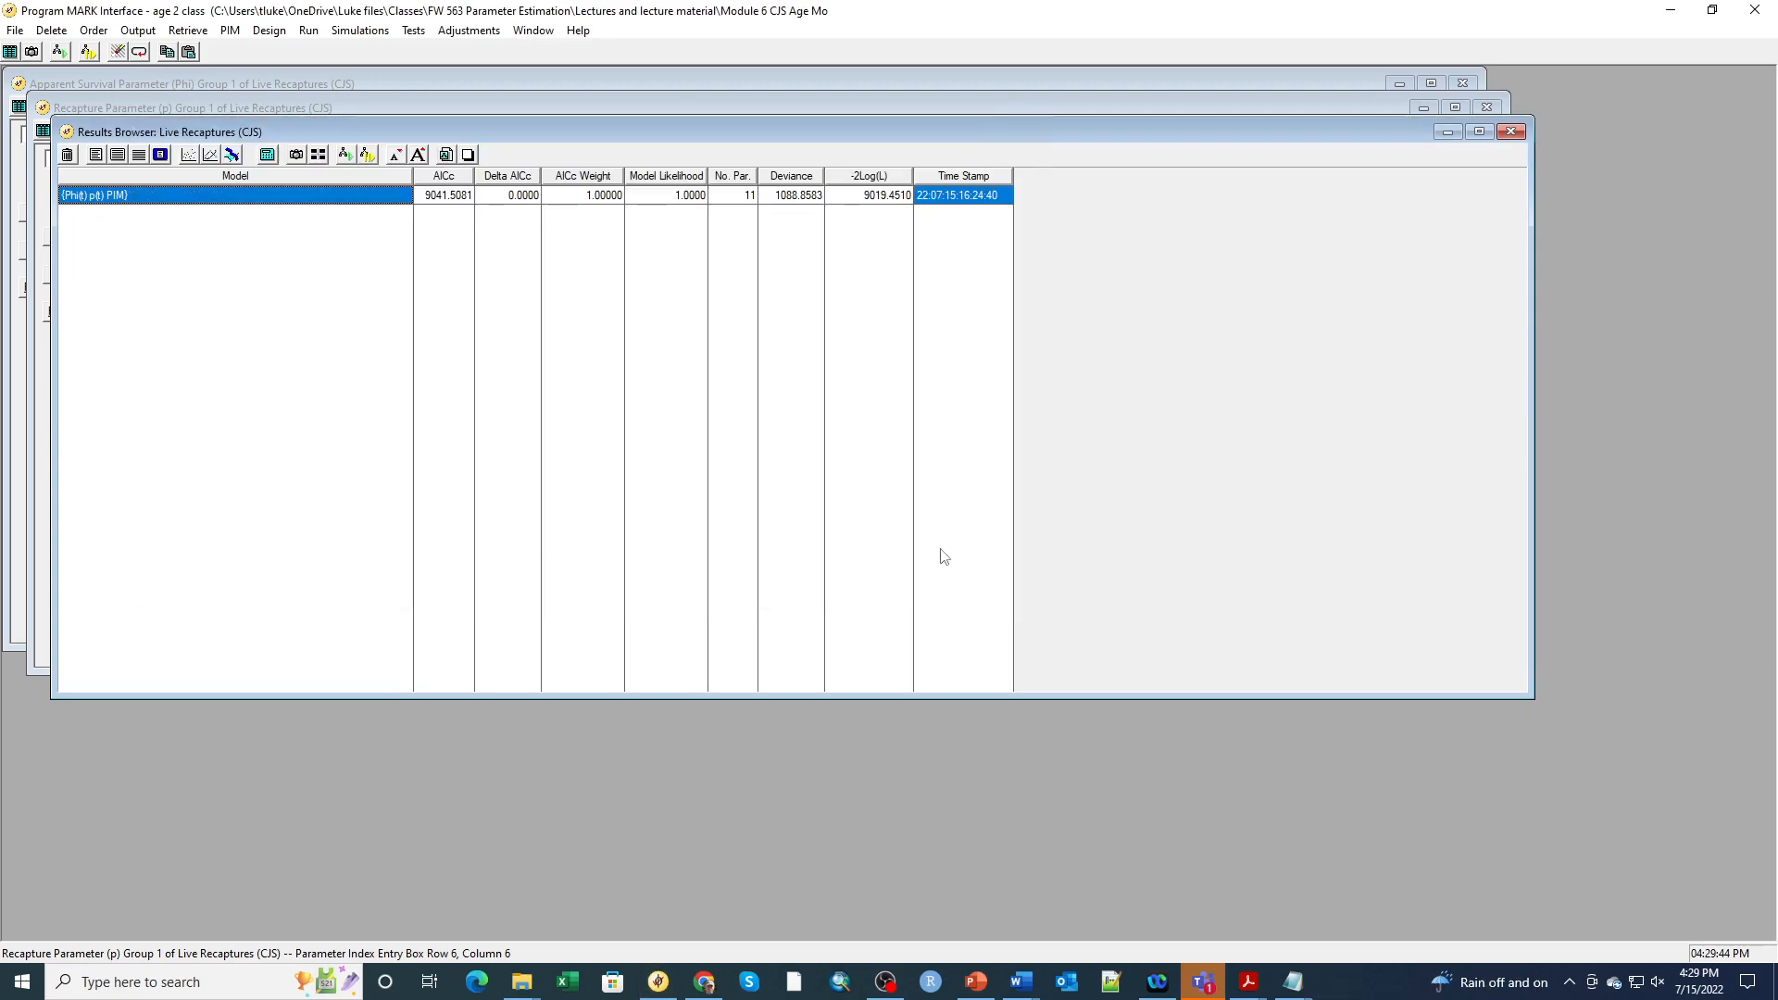
click(907, 585)
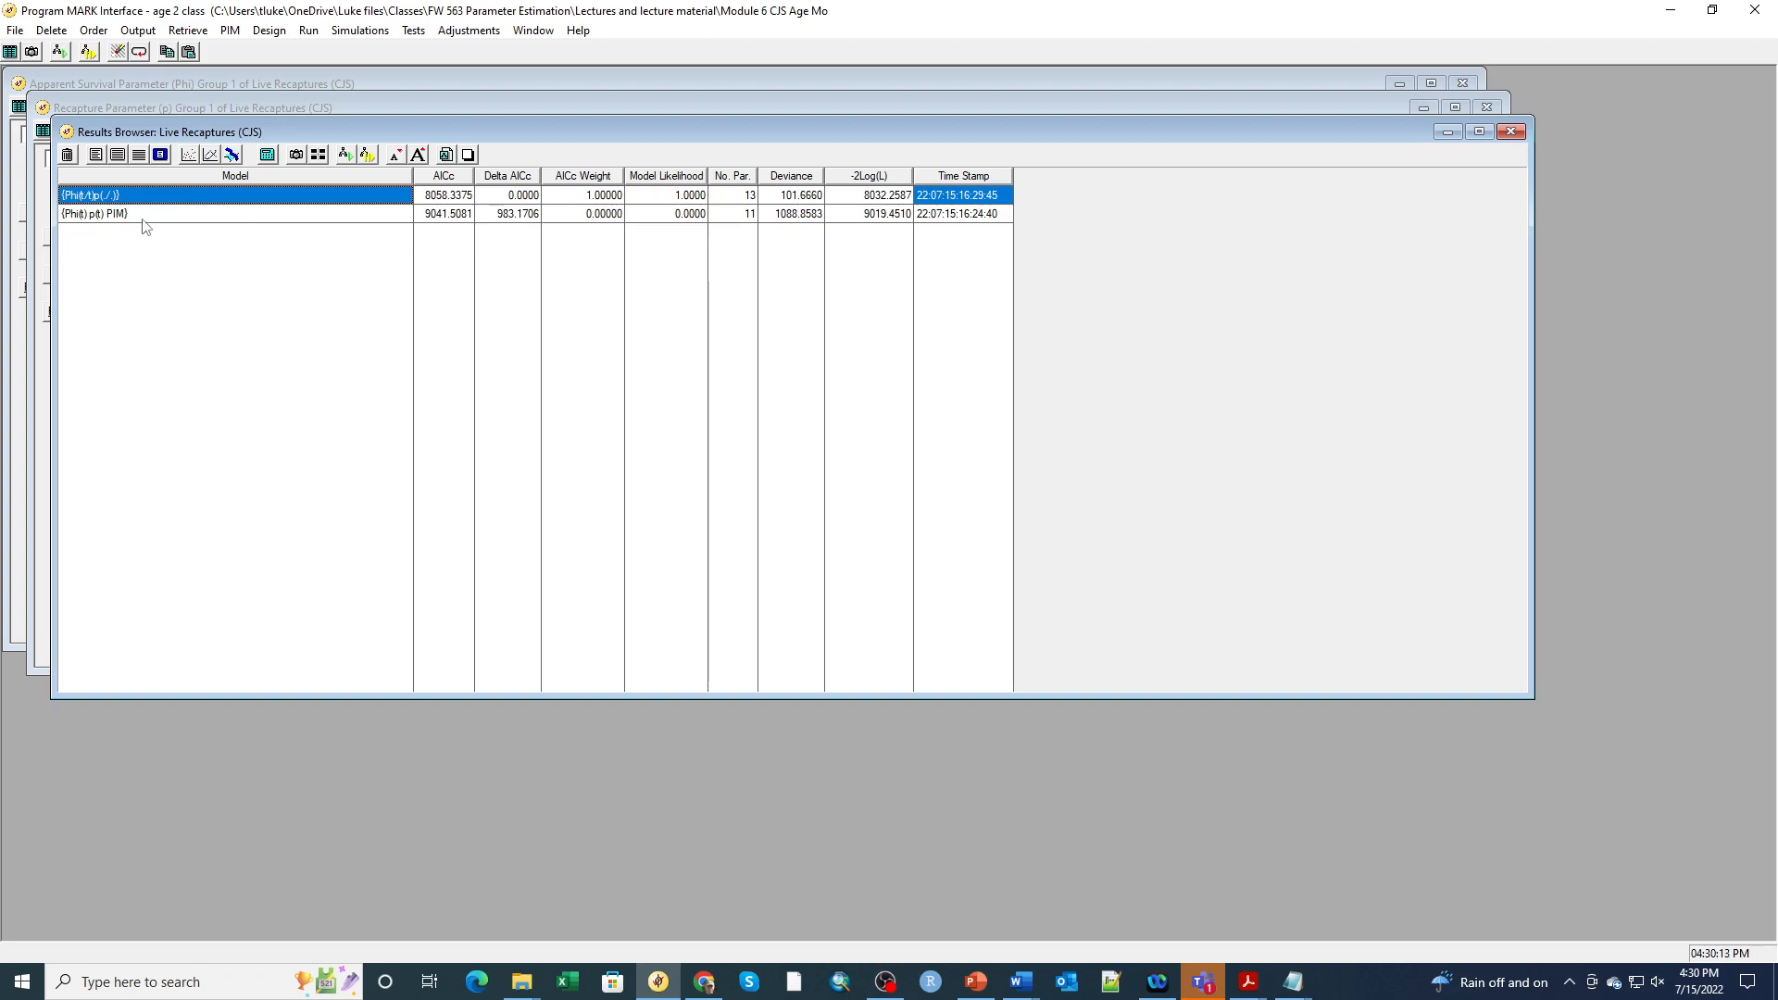
- In the preferences, disable the message shown when a model is retrieved and turn off the identity design matrix warning
click(15, 30)
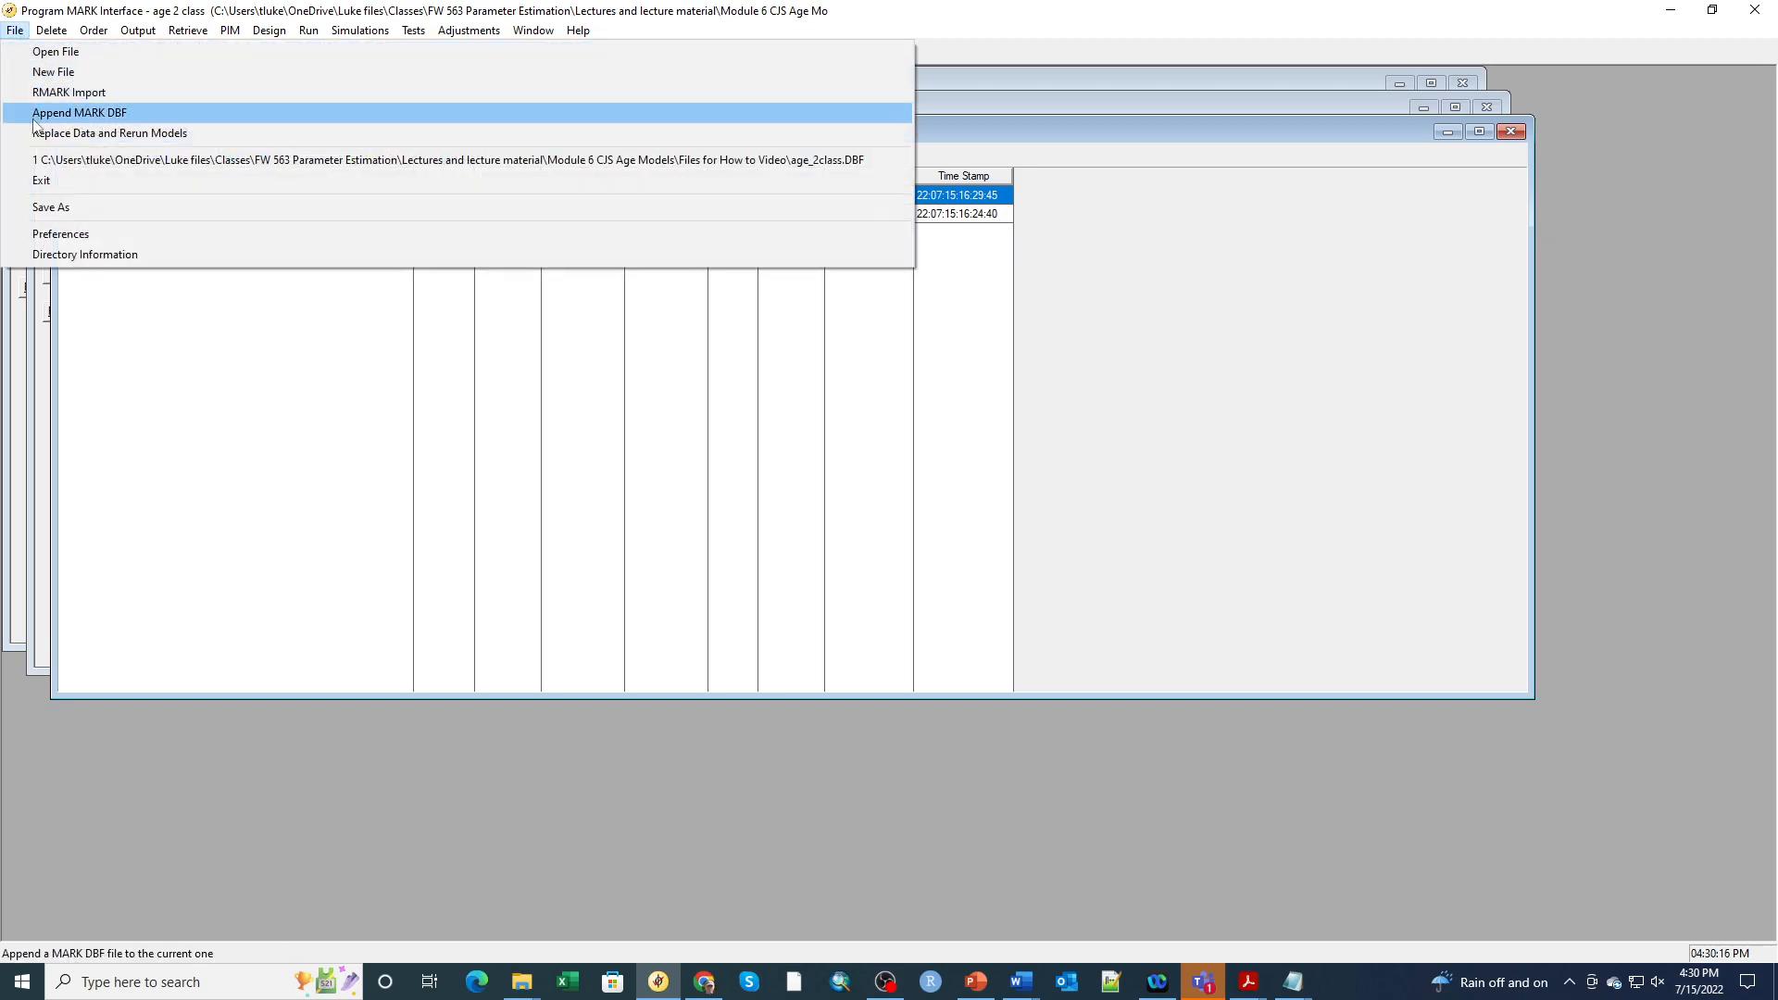
click(47, 234)
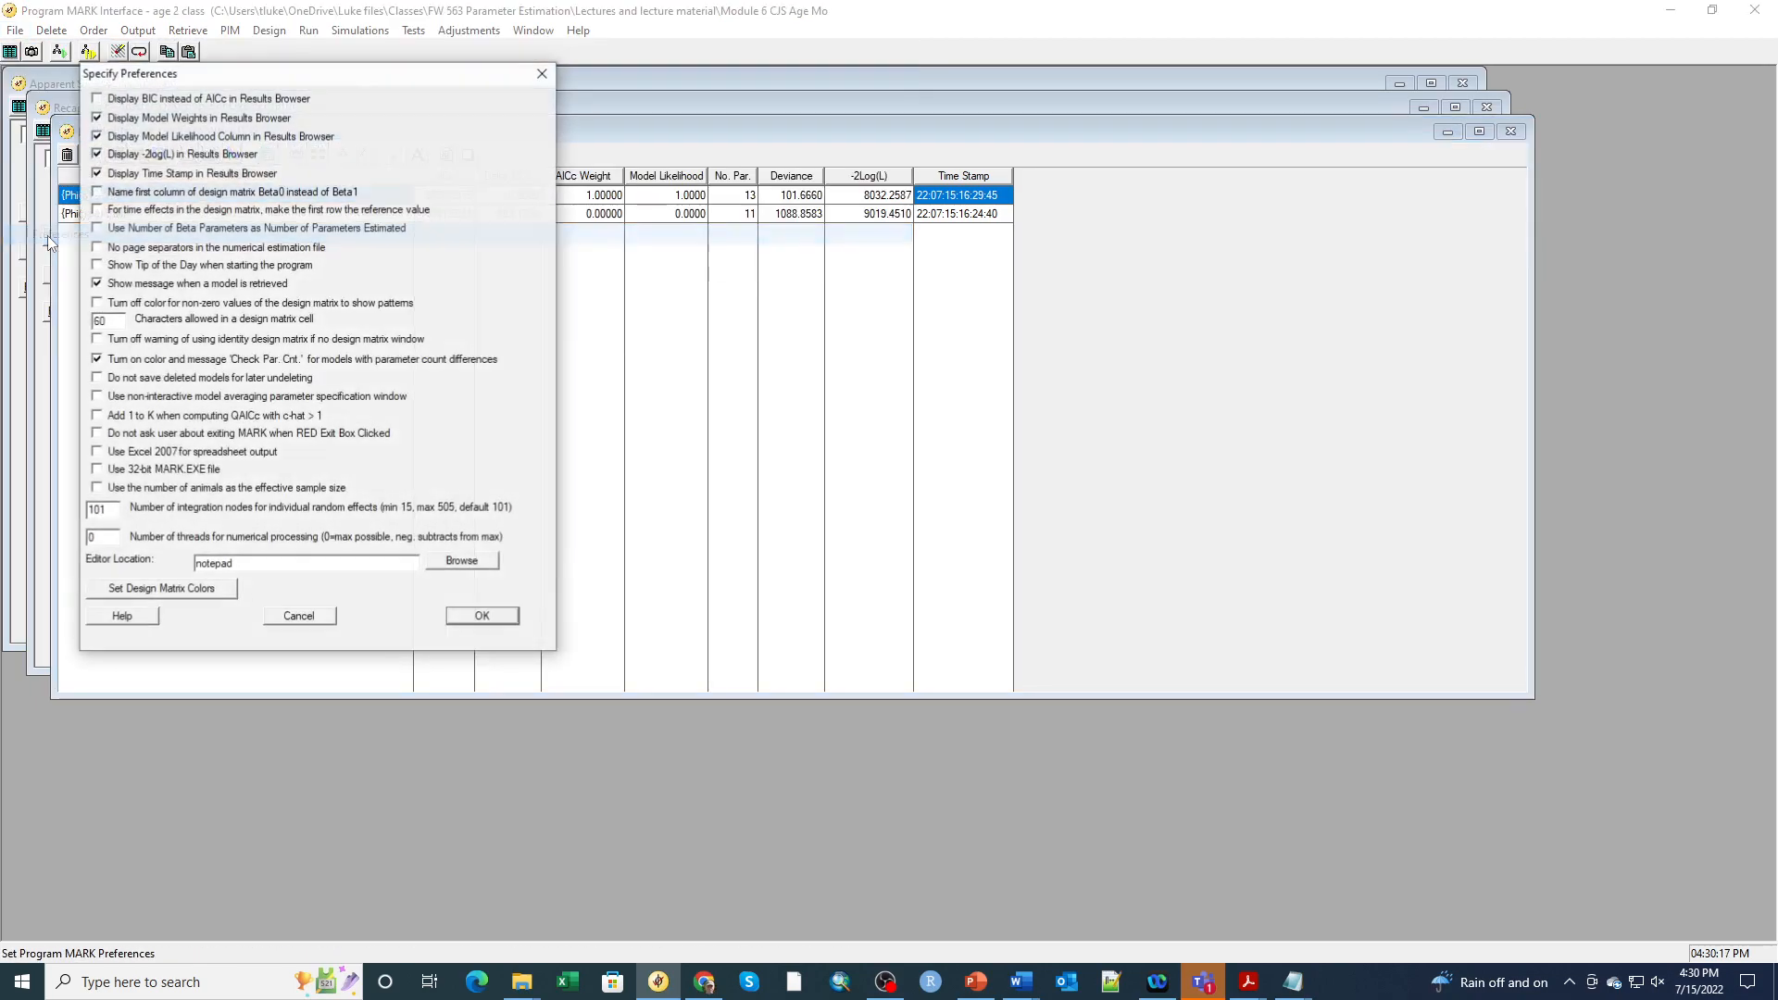
click(96, 285)
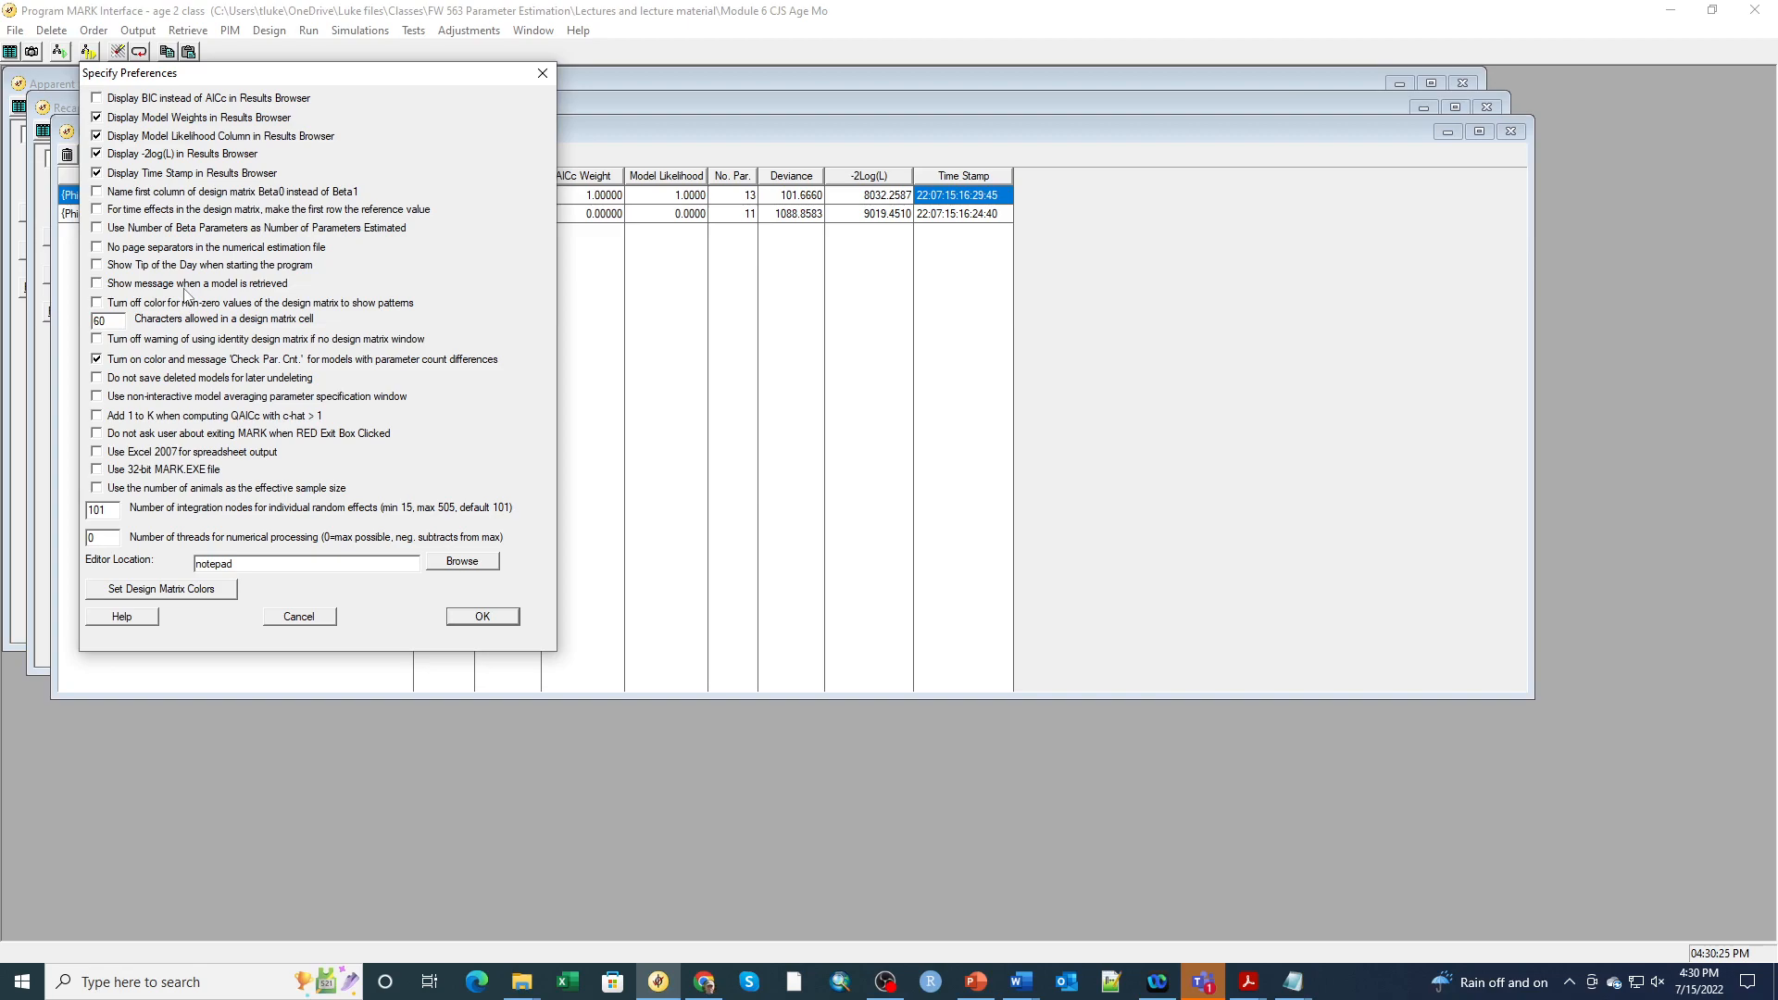
click(98, 341)
click(483, 616)
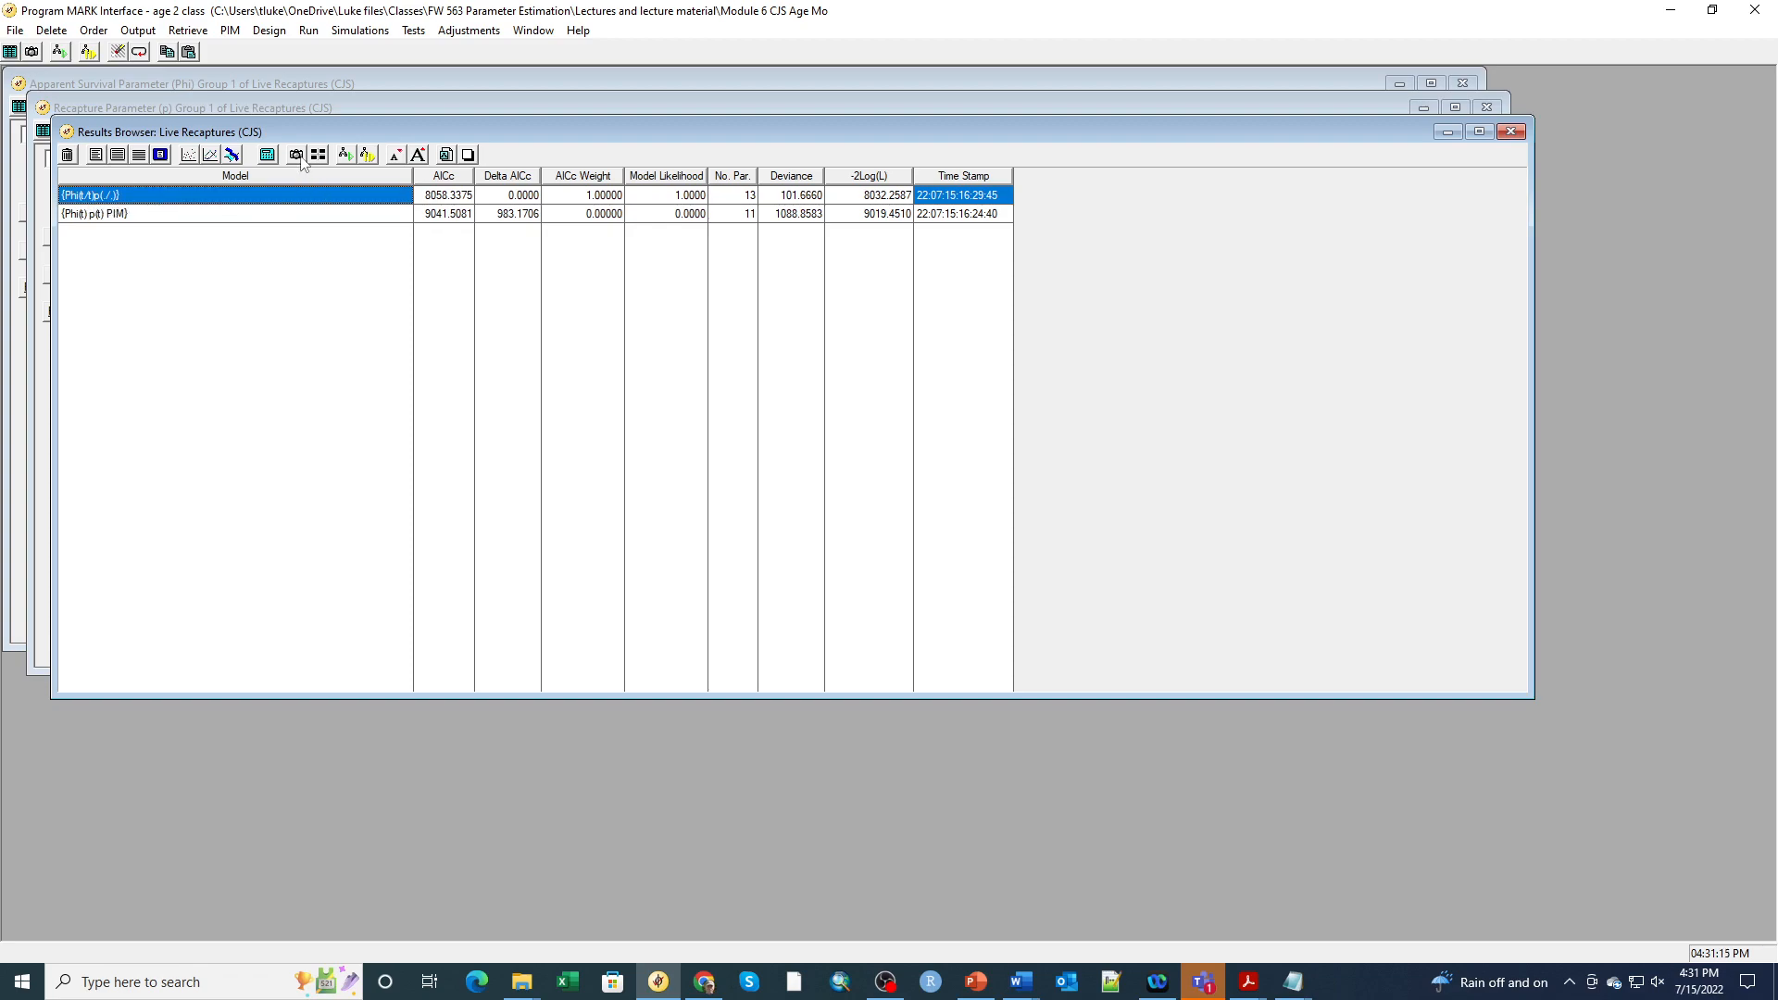
click(233, 32)
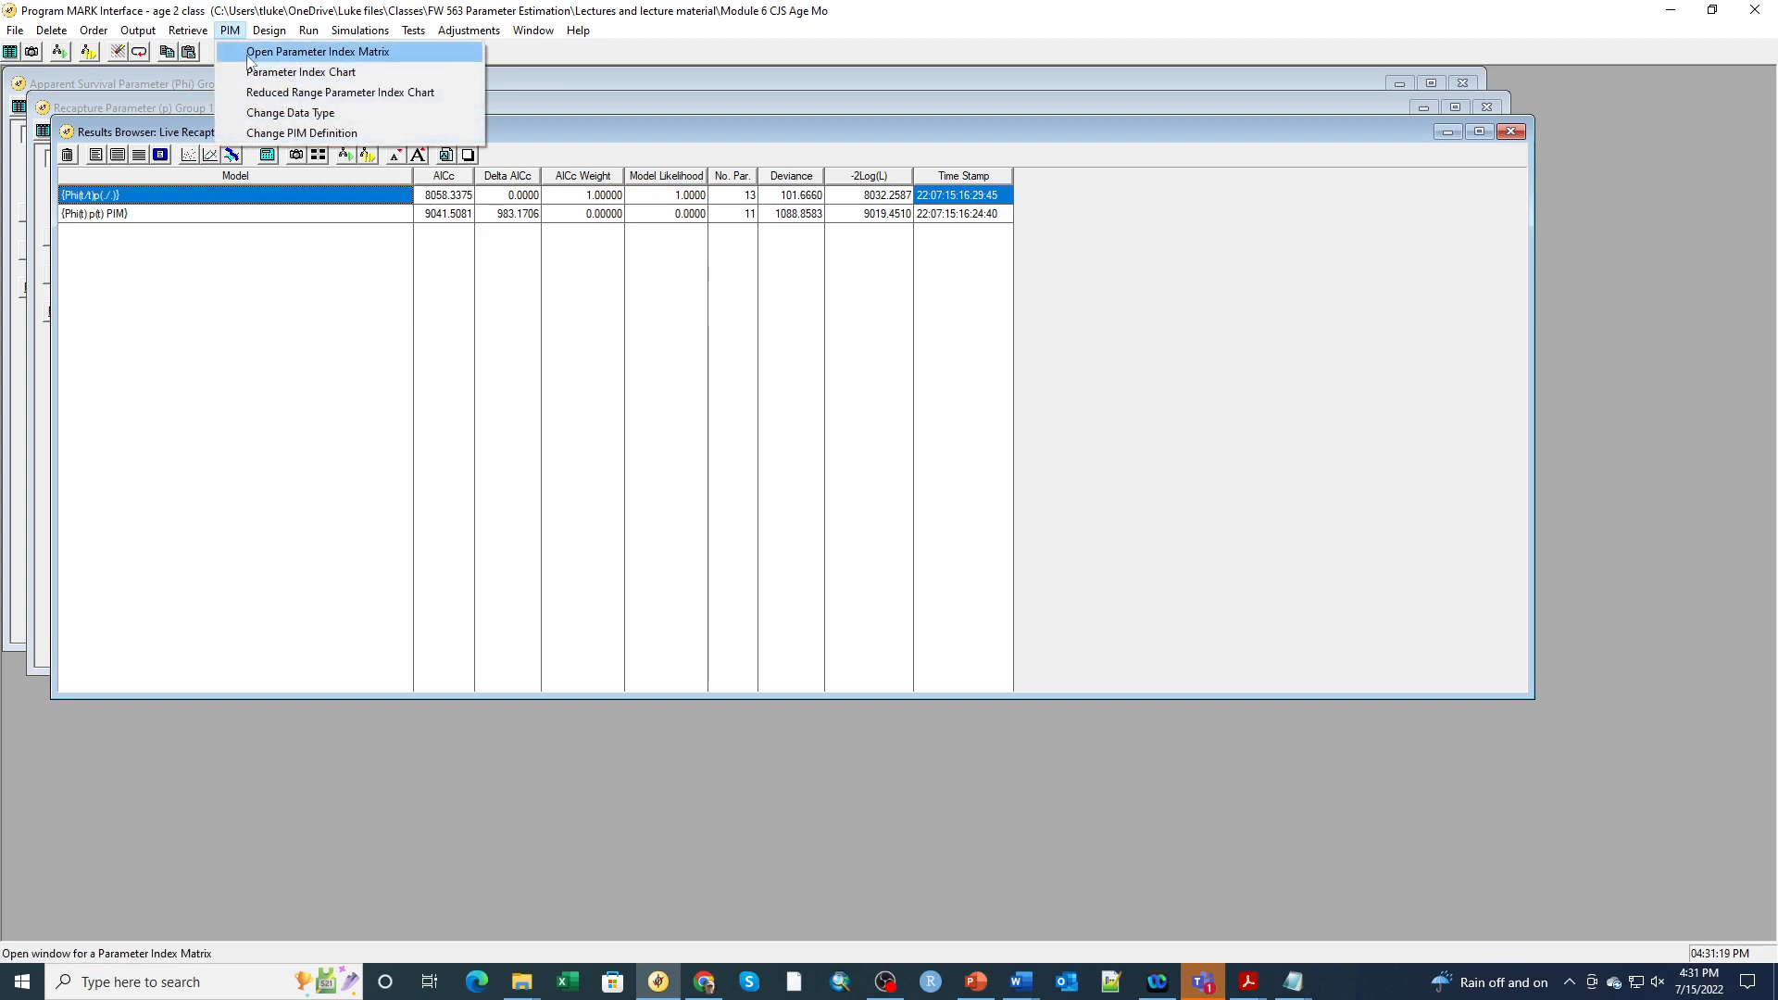
click(248, 56)
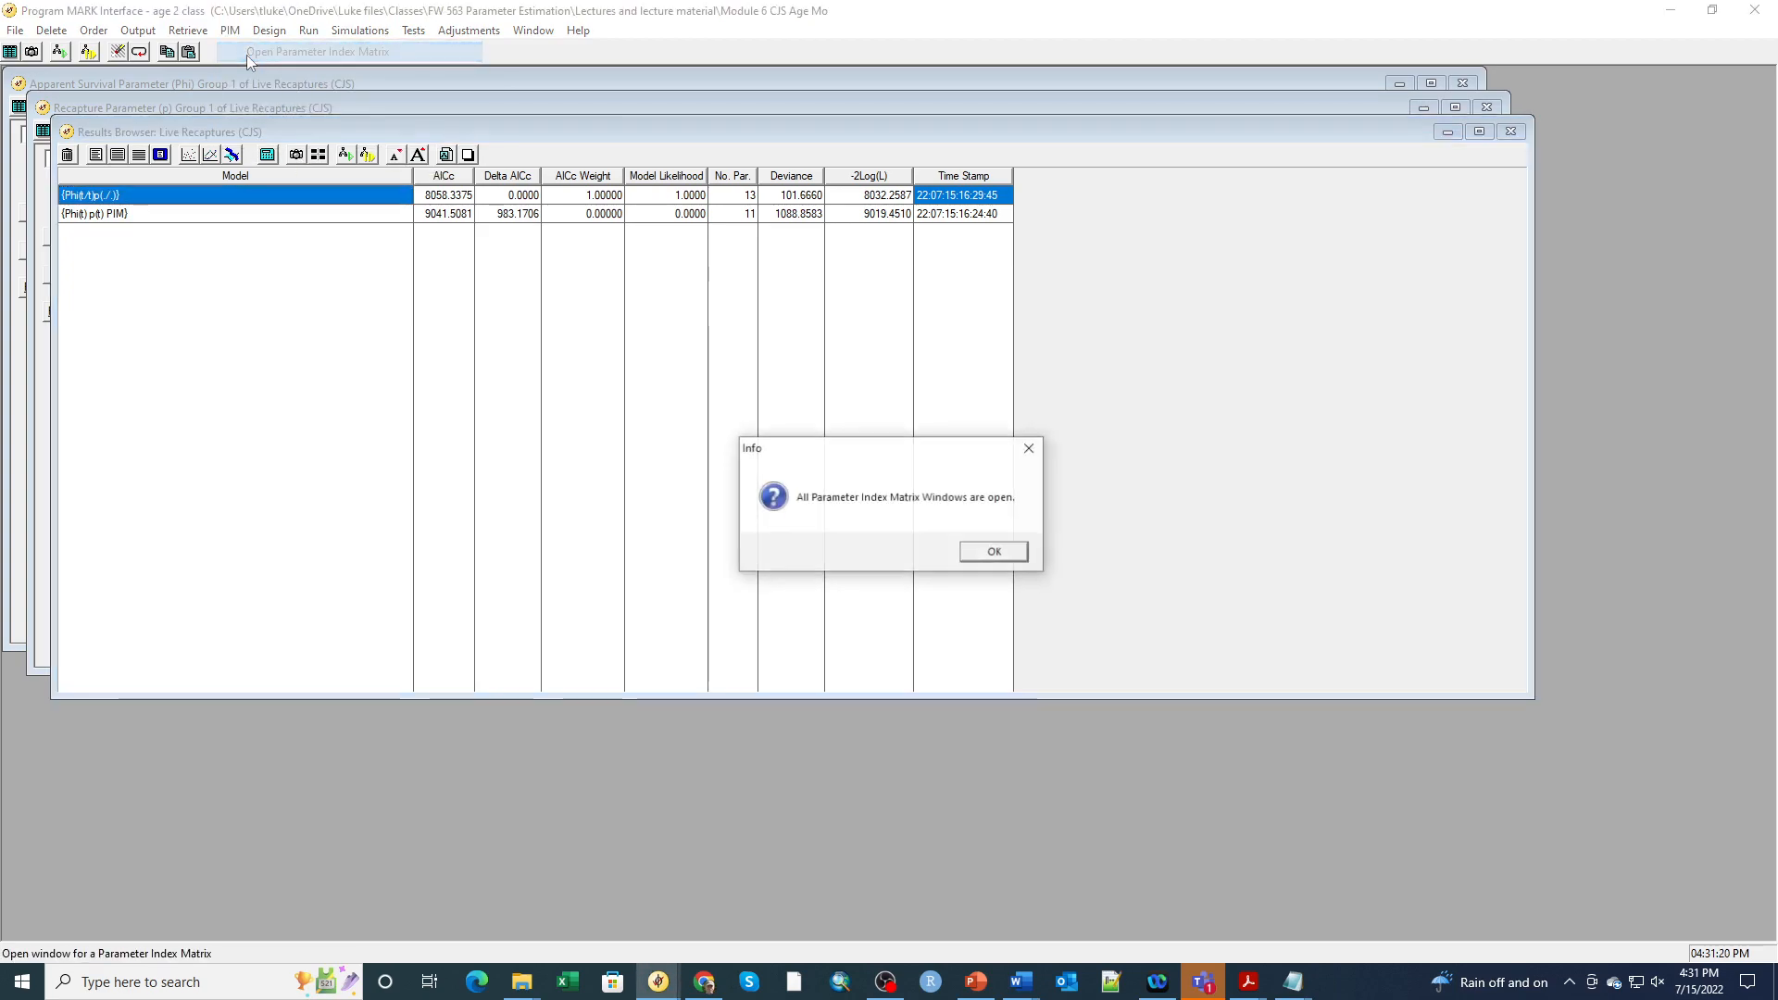
click(1005, 555)
- Bring the recapture and survival matrix windows forward, shrink them, and place them side by side over the results browser
click(887, 107)
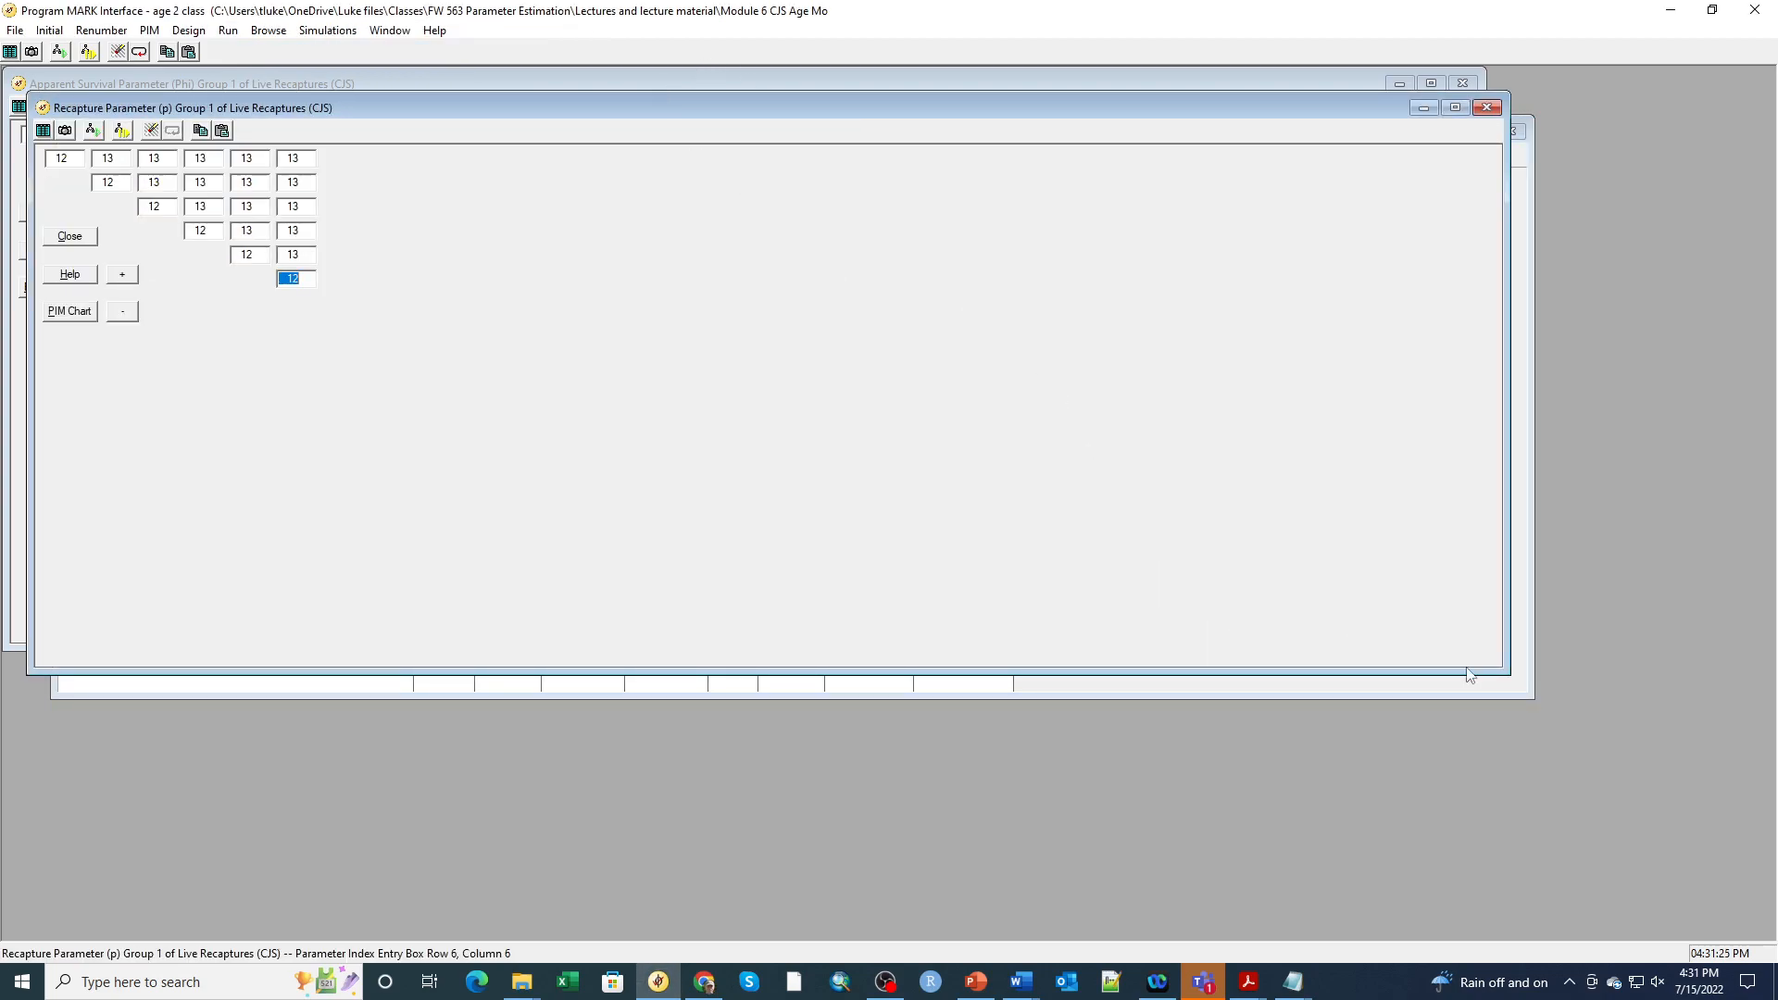
drag(1523, 674, 442, 456)
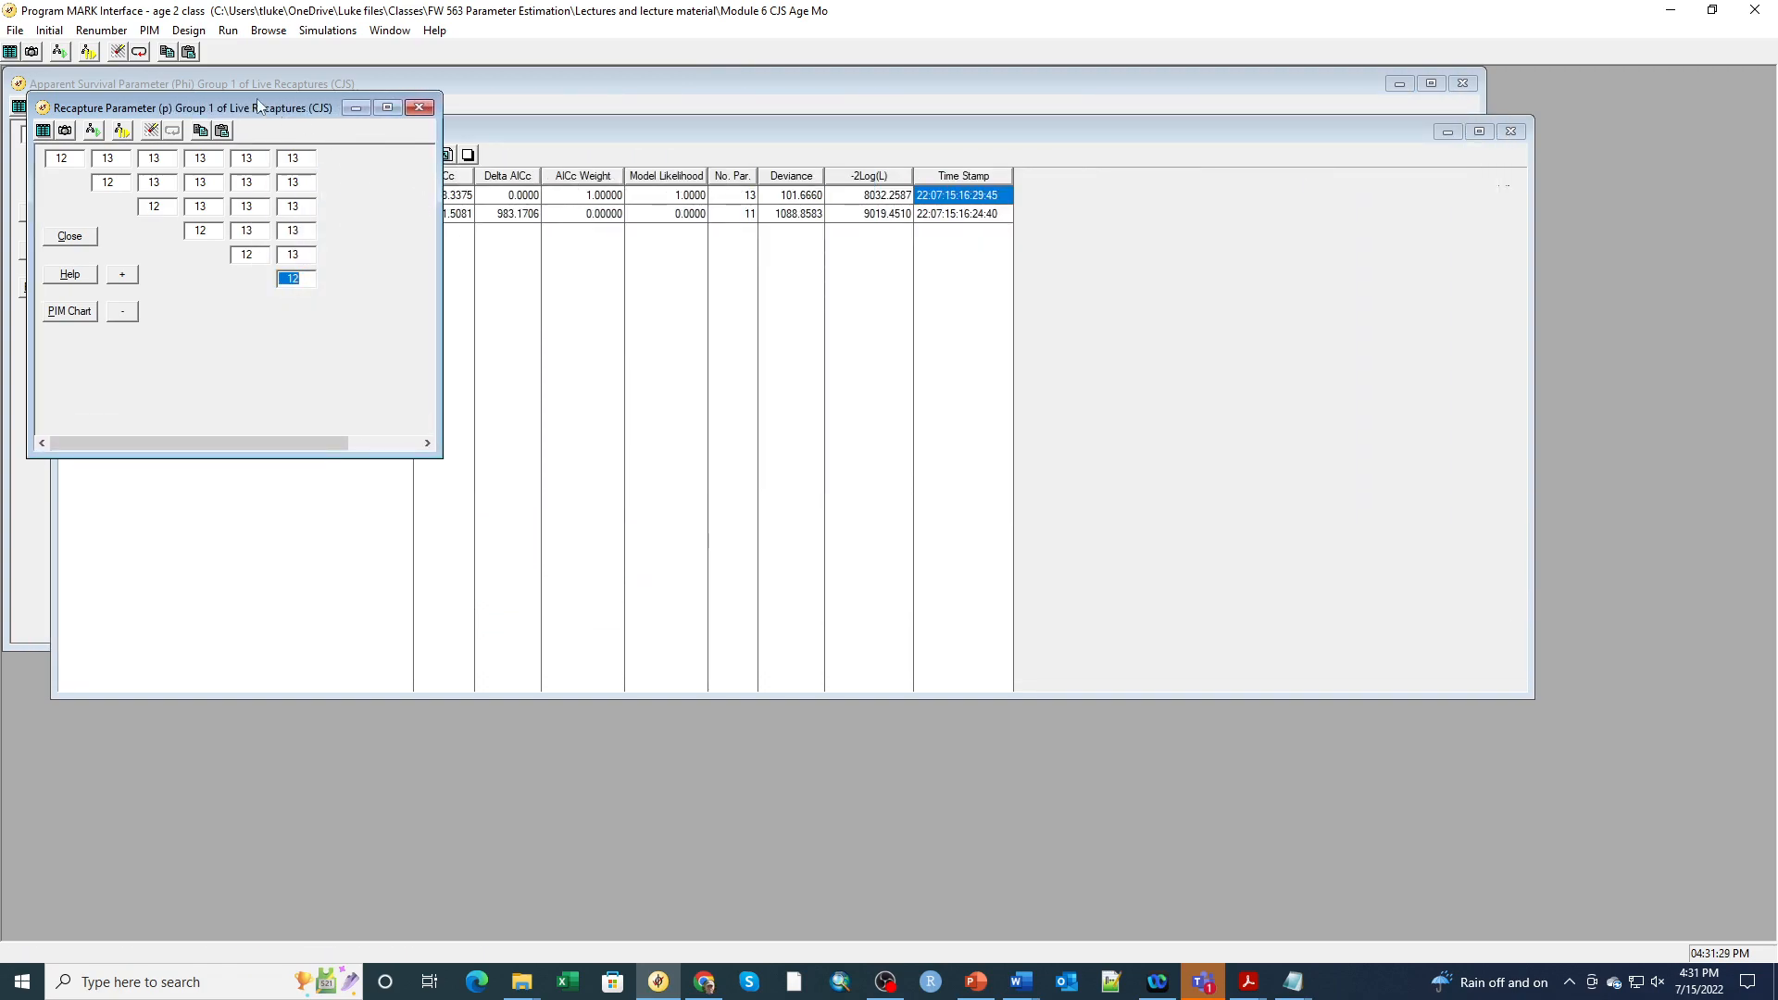
drag(246, 112, 1306, 391)
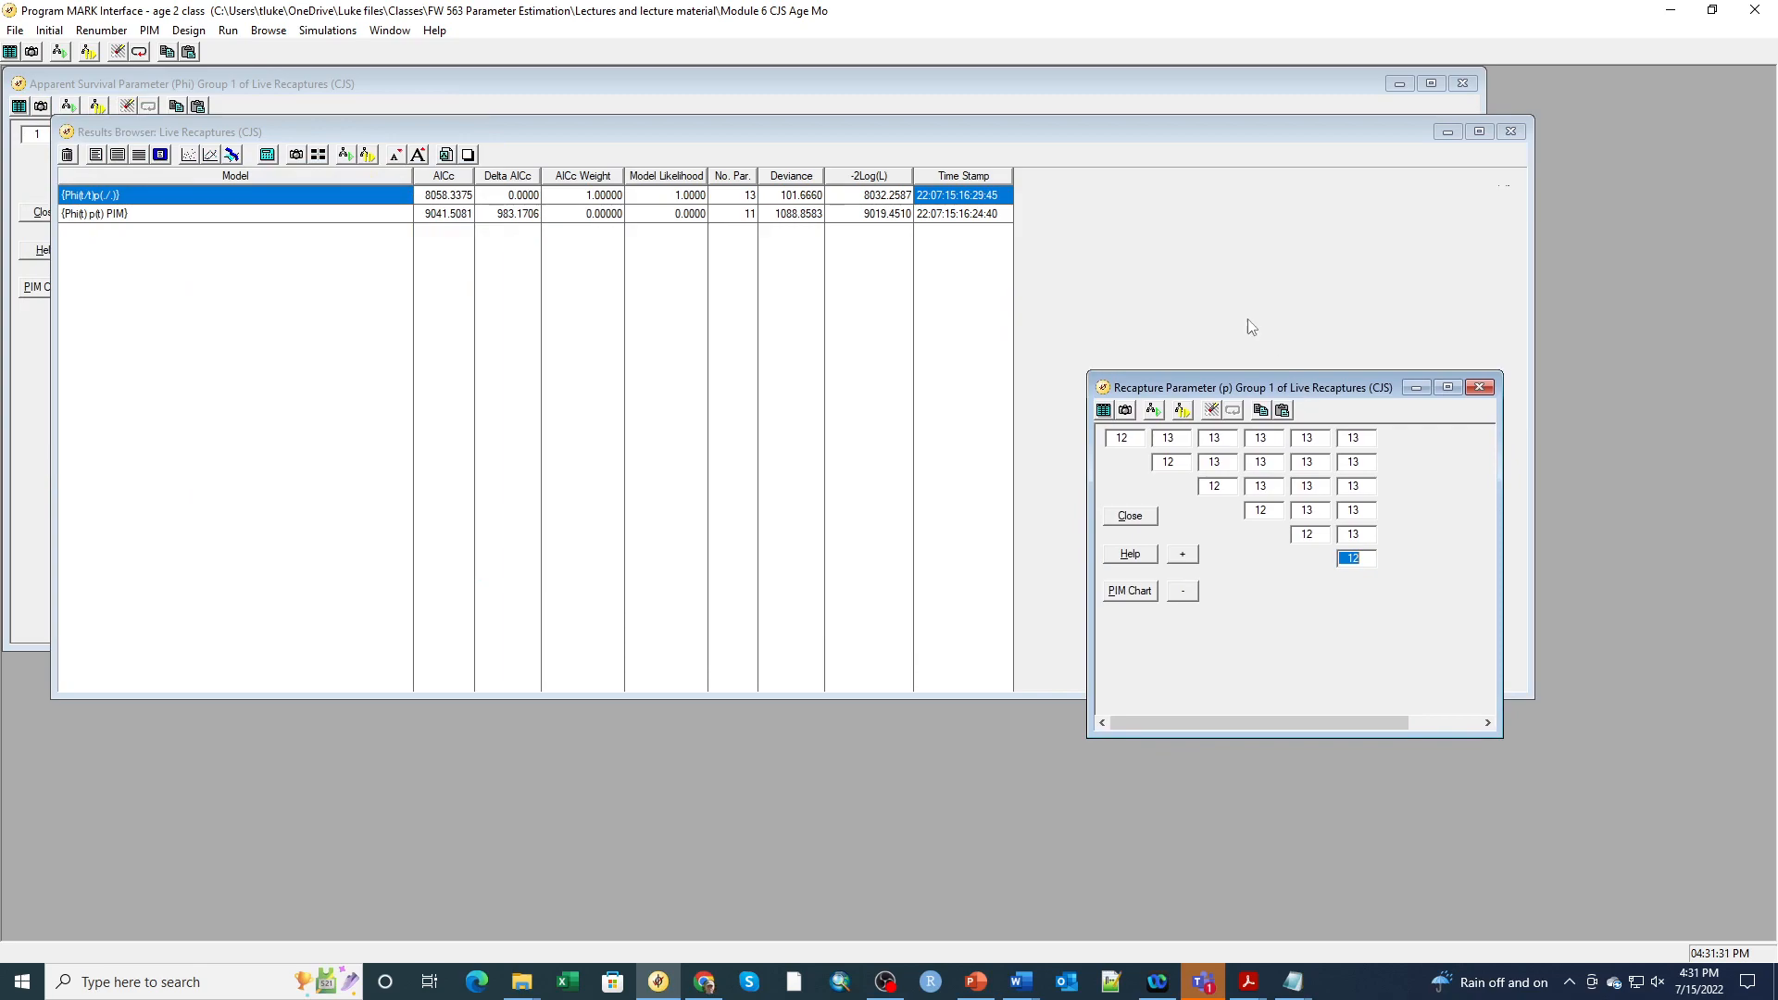
click(596, 86)
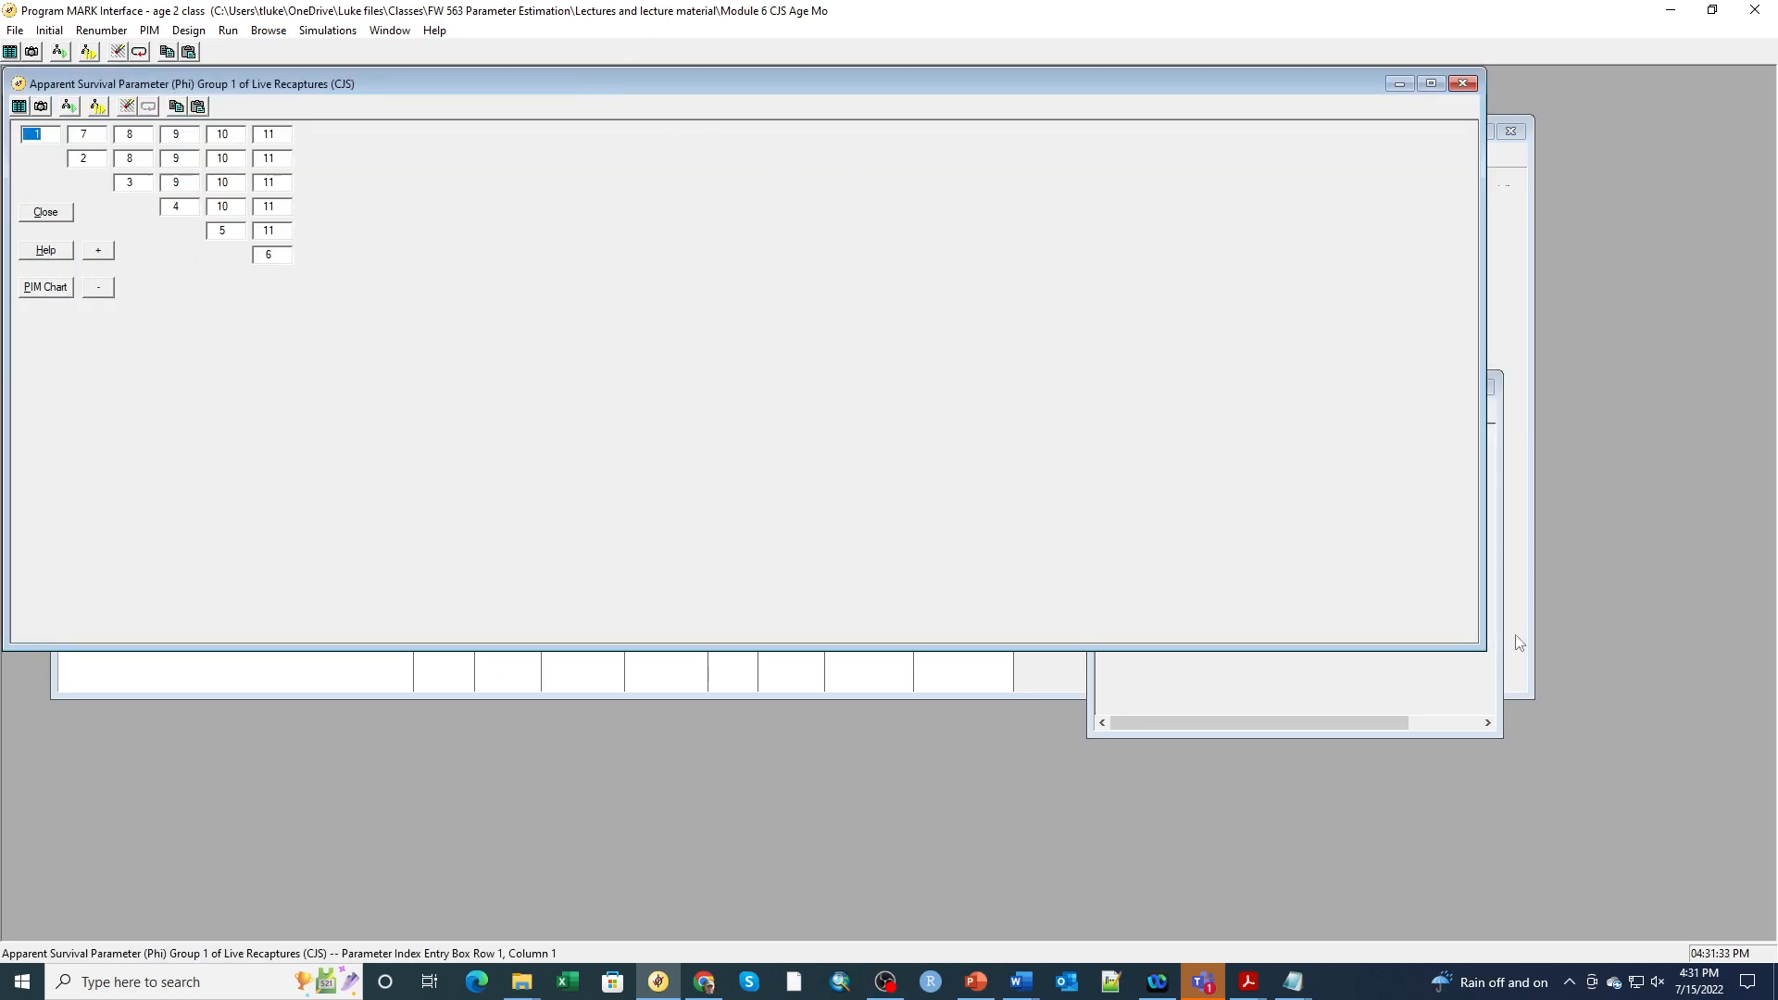
drag(1483, 648, 419, 404)
drag(250, 85, 769, 385)
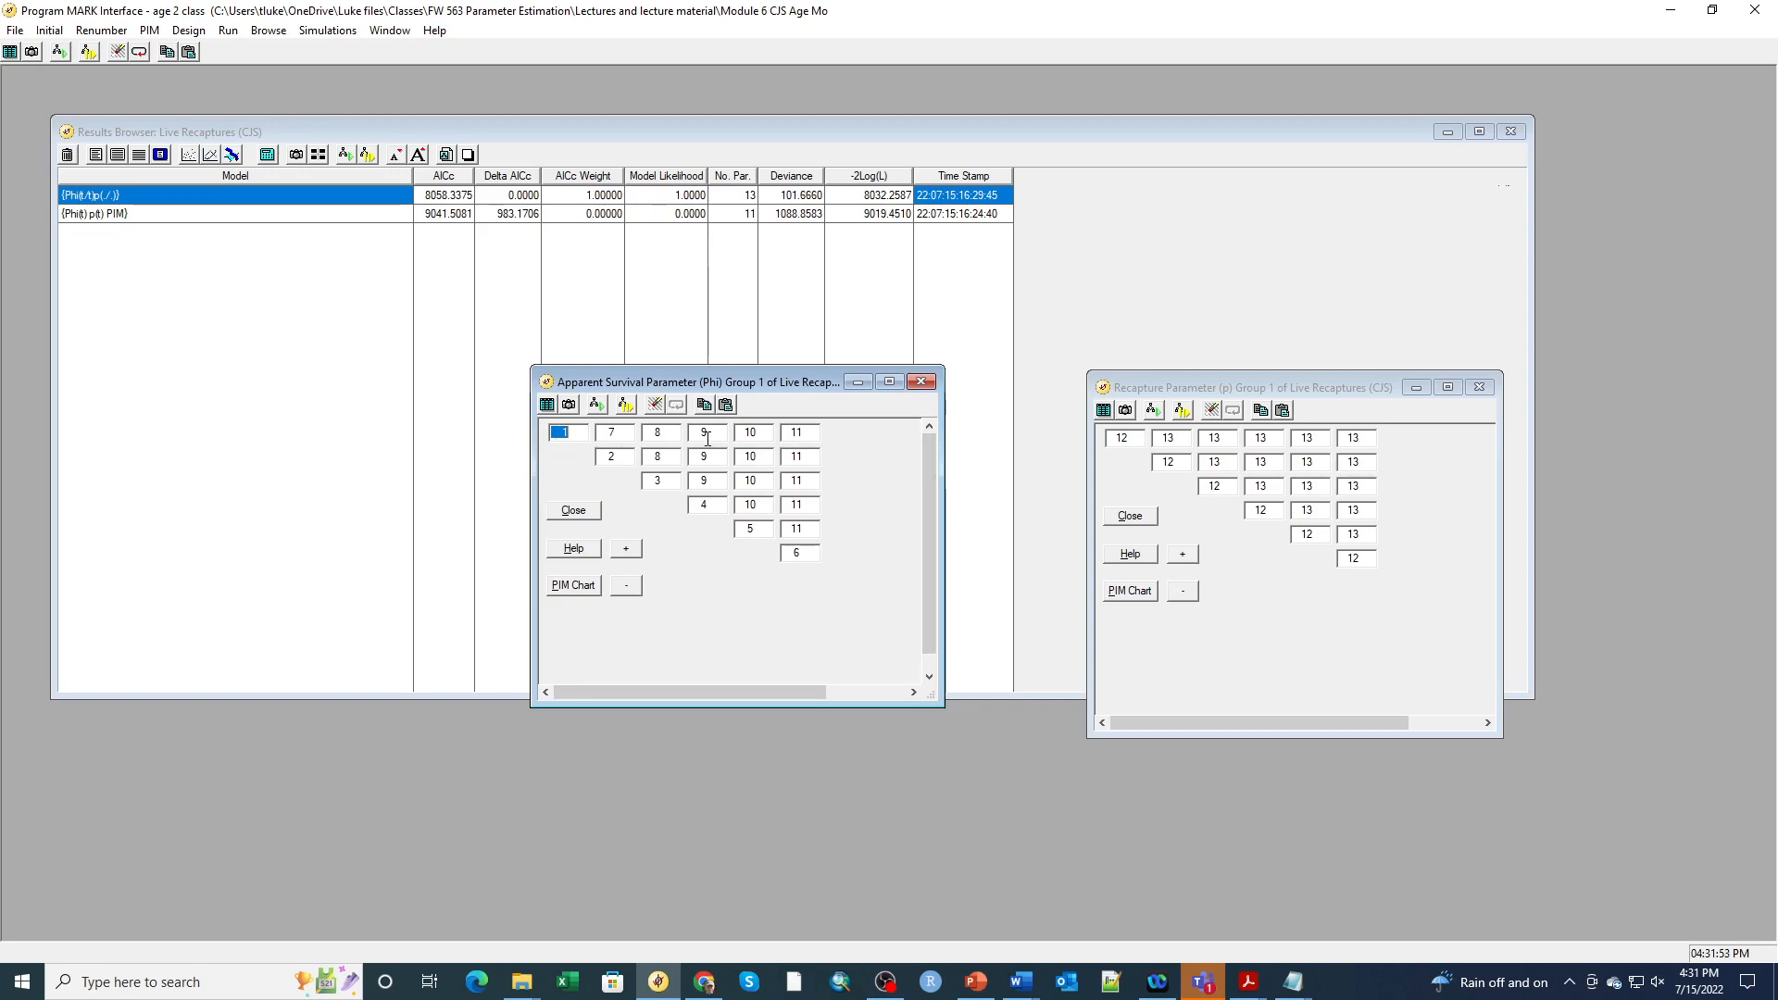
- Set the survival matrix's first cell to 2 and make the whole matrix constant
text(2)
click(47, 31)
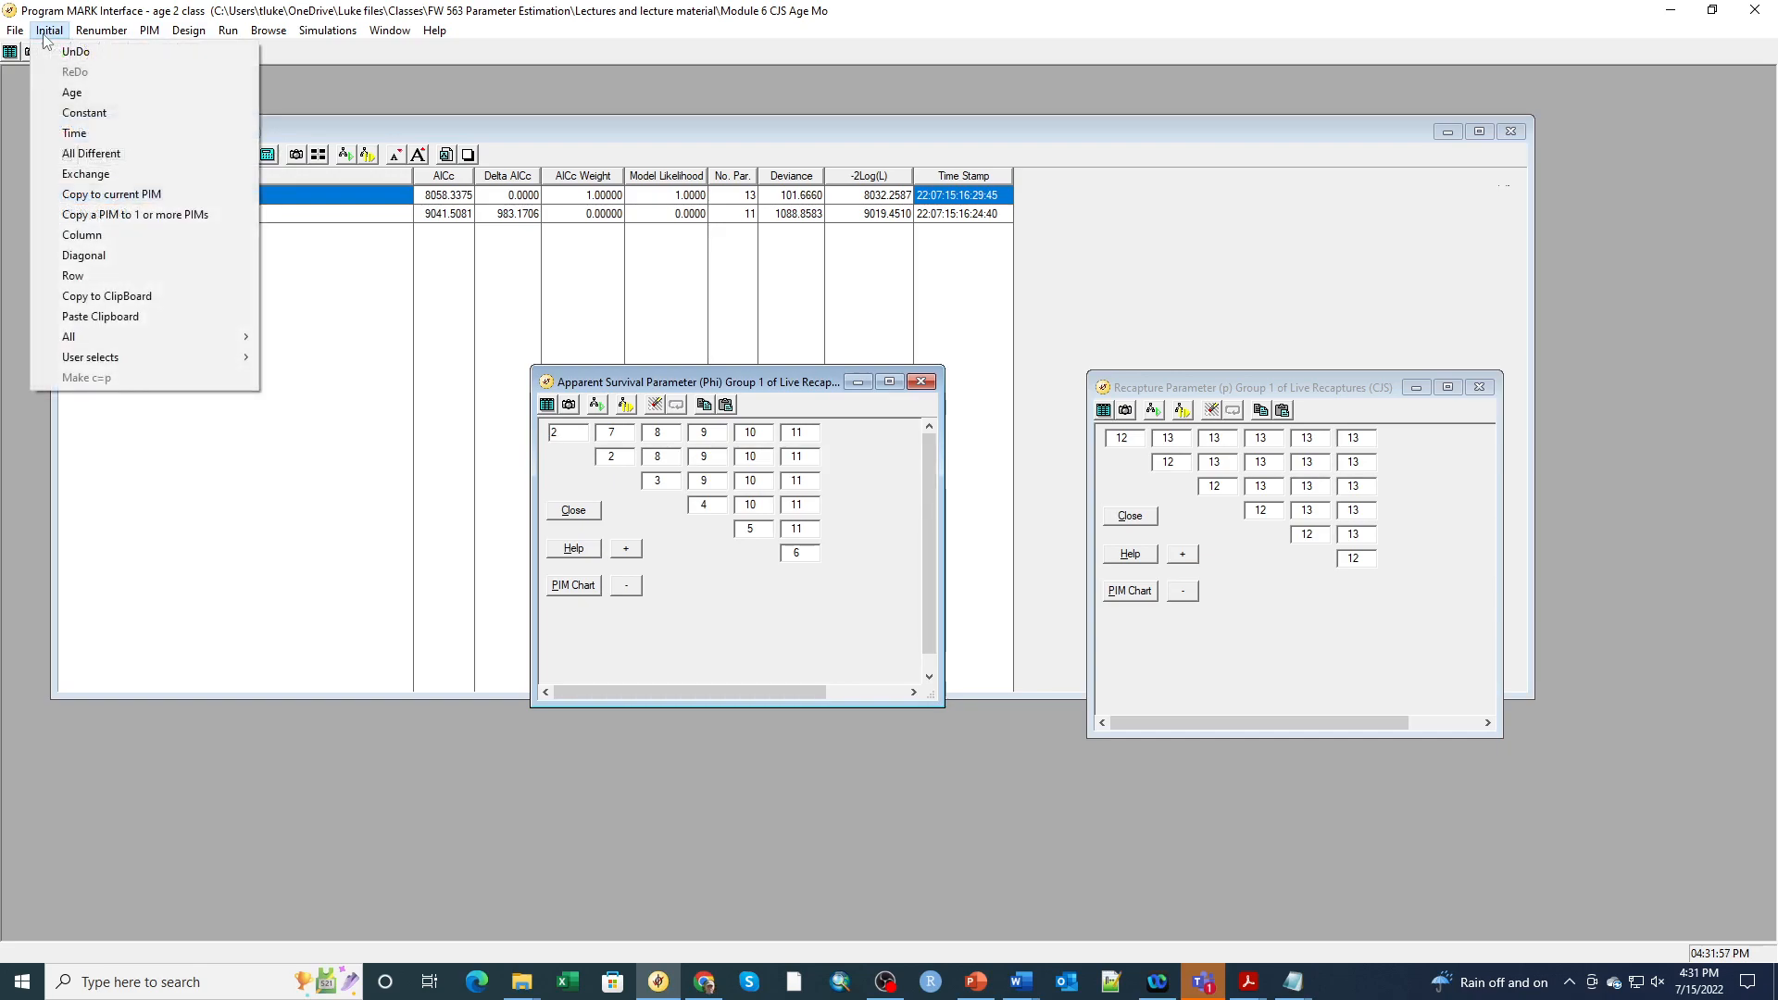
click(71, 115)
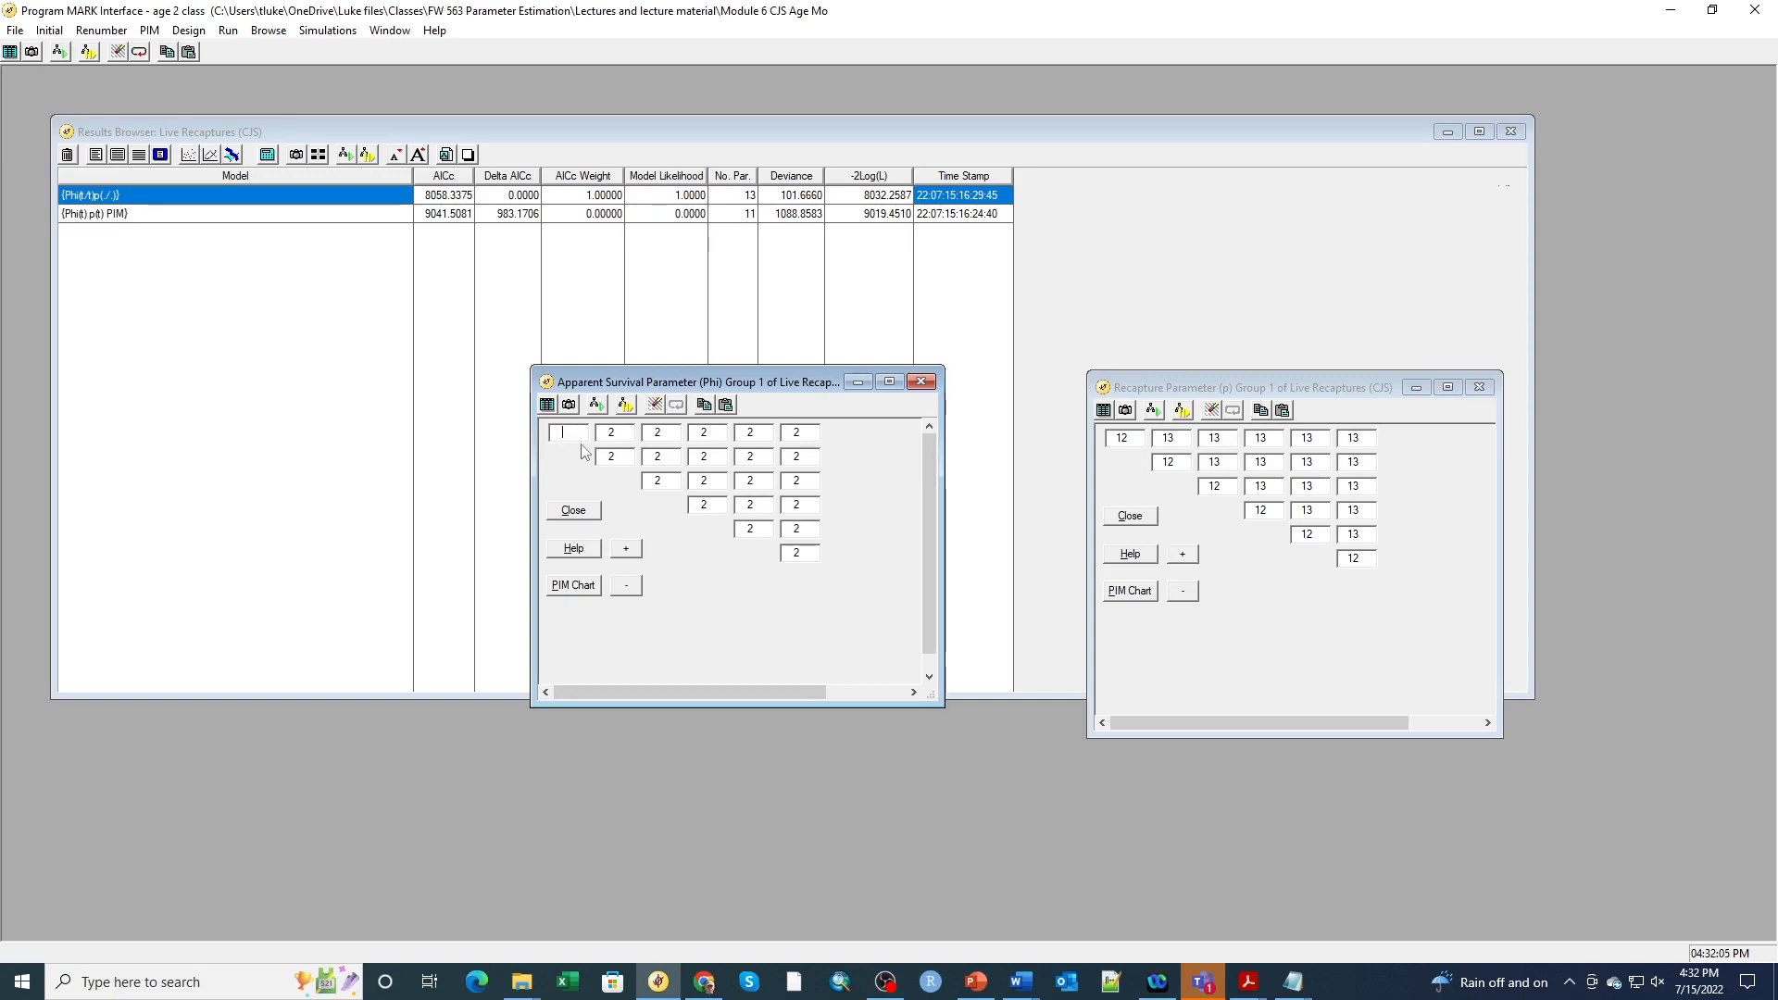
- Set every cell on the survival matrix's main diagonal to 1
double_click(616, 456)
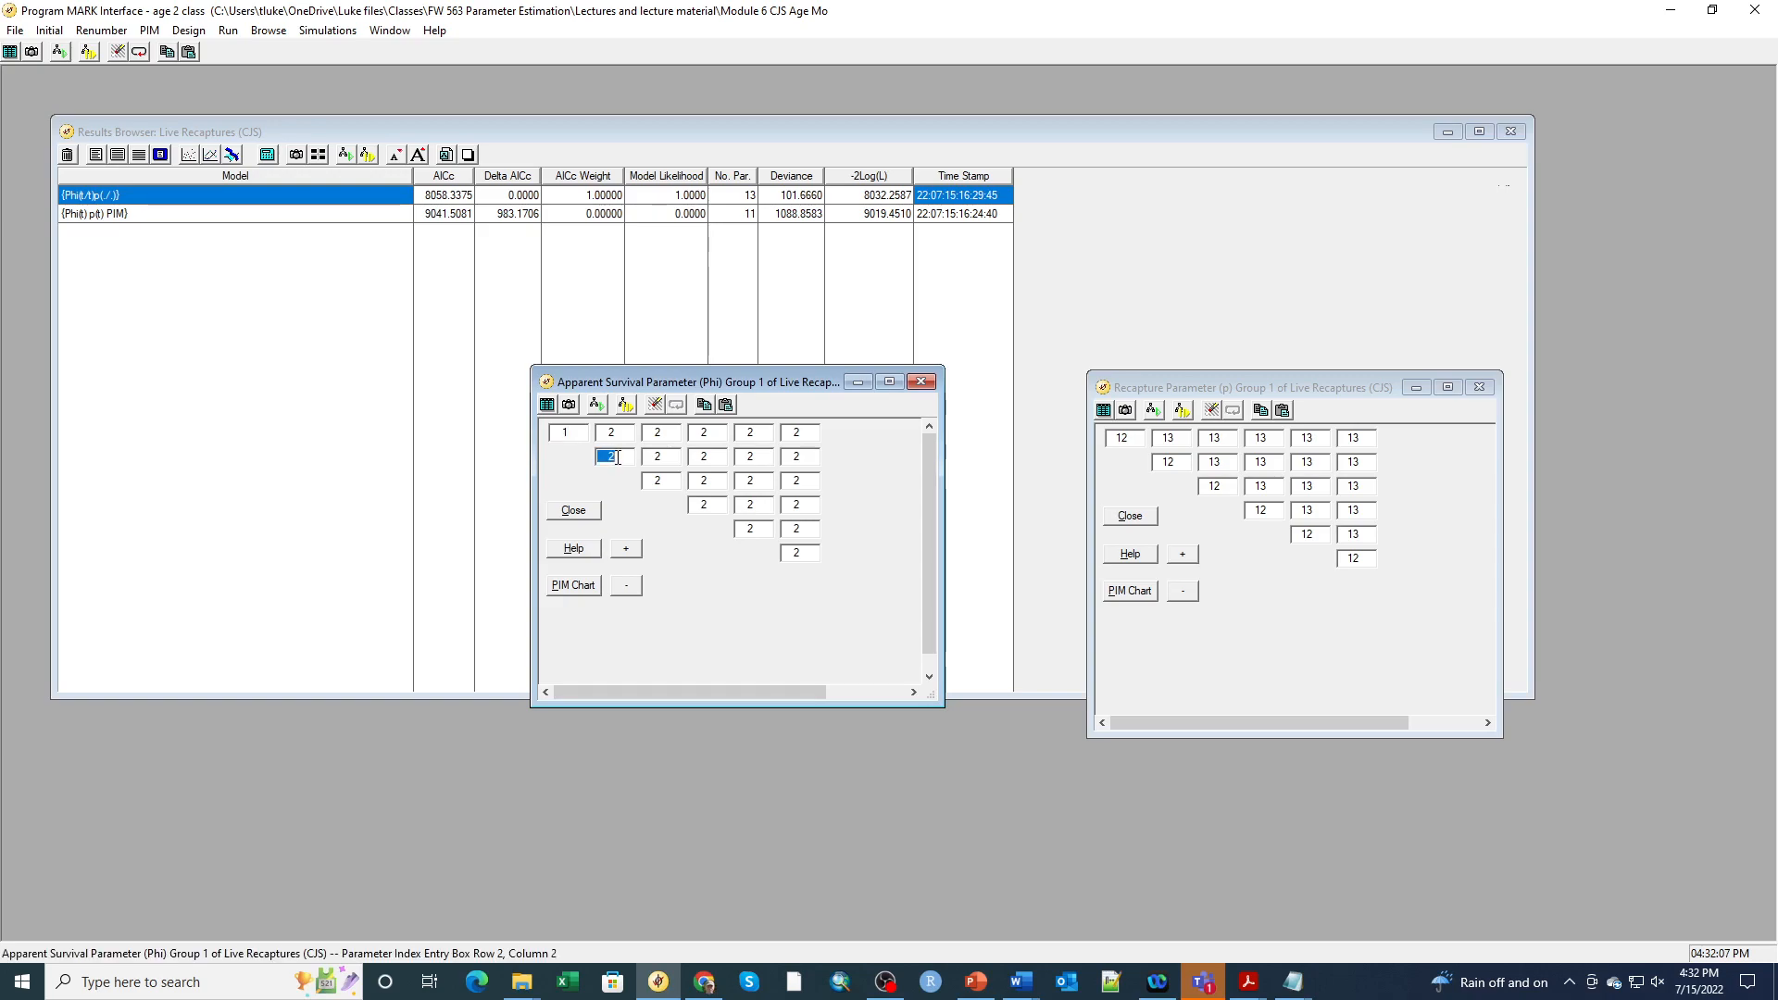
text(1)
double_click(658, 481)
text(1)
double_click(704, 505)
text(1)
double_click(750, 528)
text(1)
double_click(804, 555)
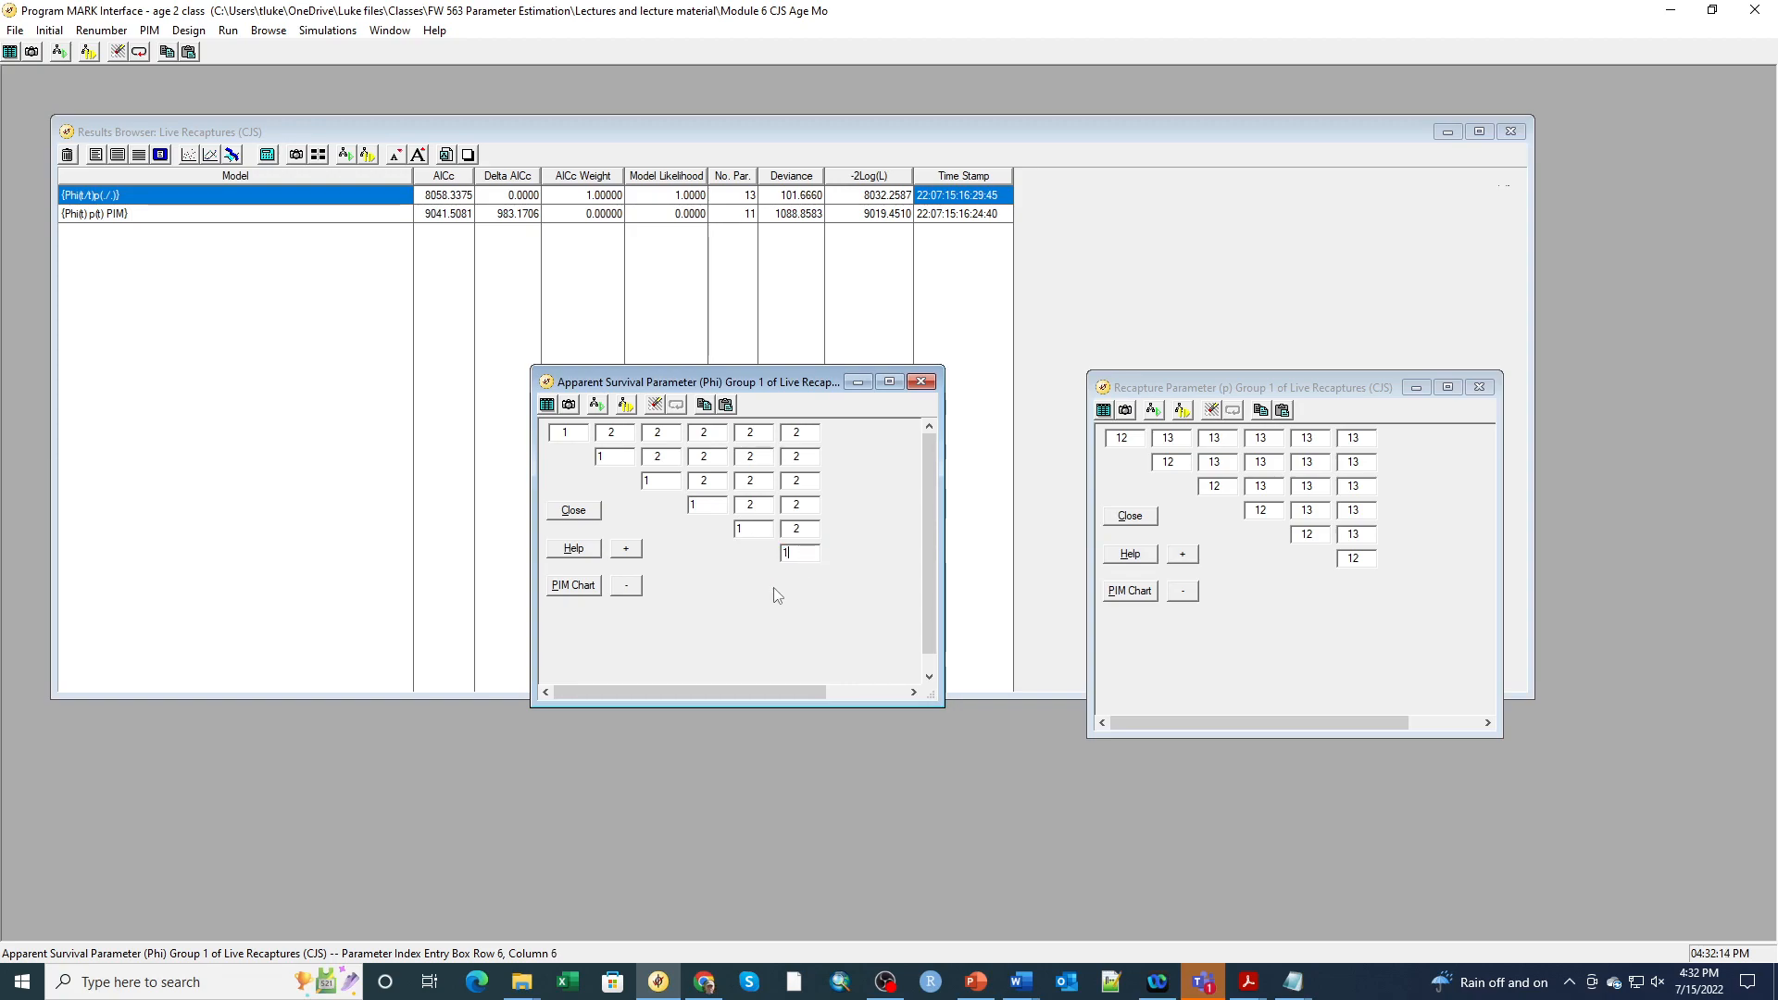
- Run the current model under the name Phi(./.)p(./.) and append its output to the database
click(229, 32)
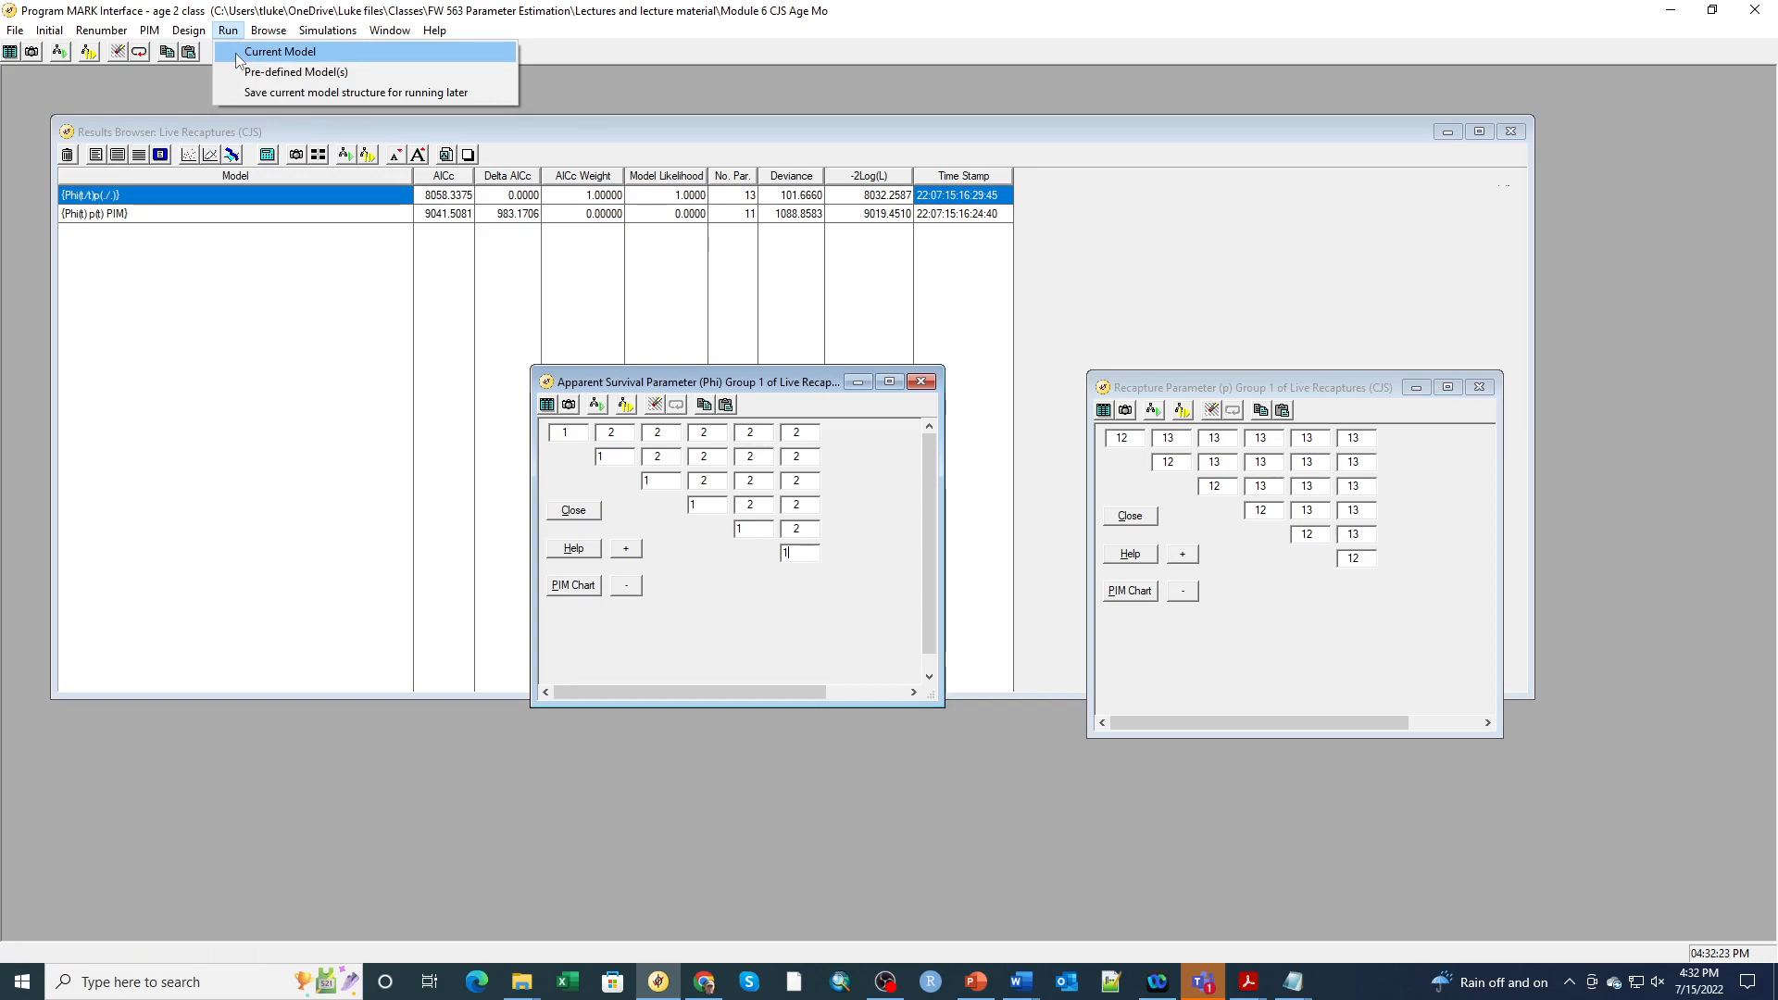
click(235, 52)
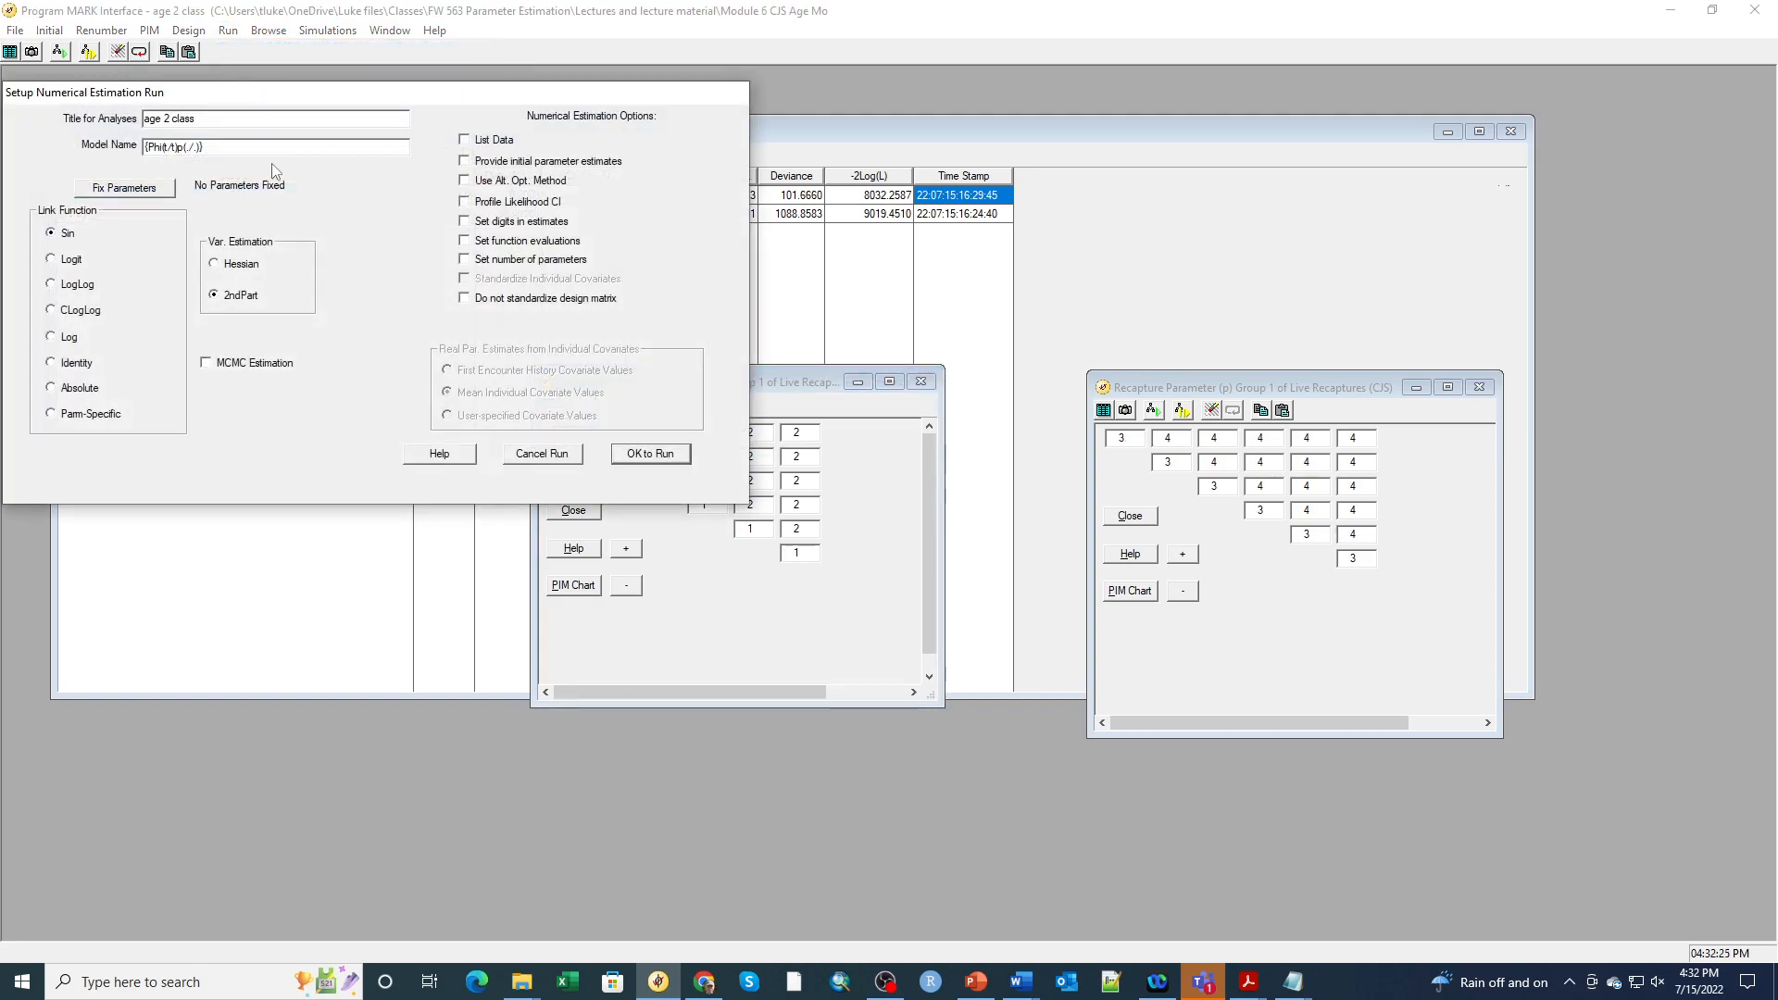
click(171, 150)
click(169, 148)
key(BackSpace)
text(.)
click(177, 147)
key(BackSpace)
text(.)
click(651, 454)
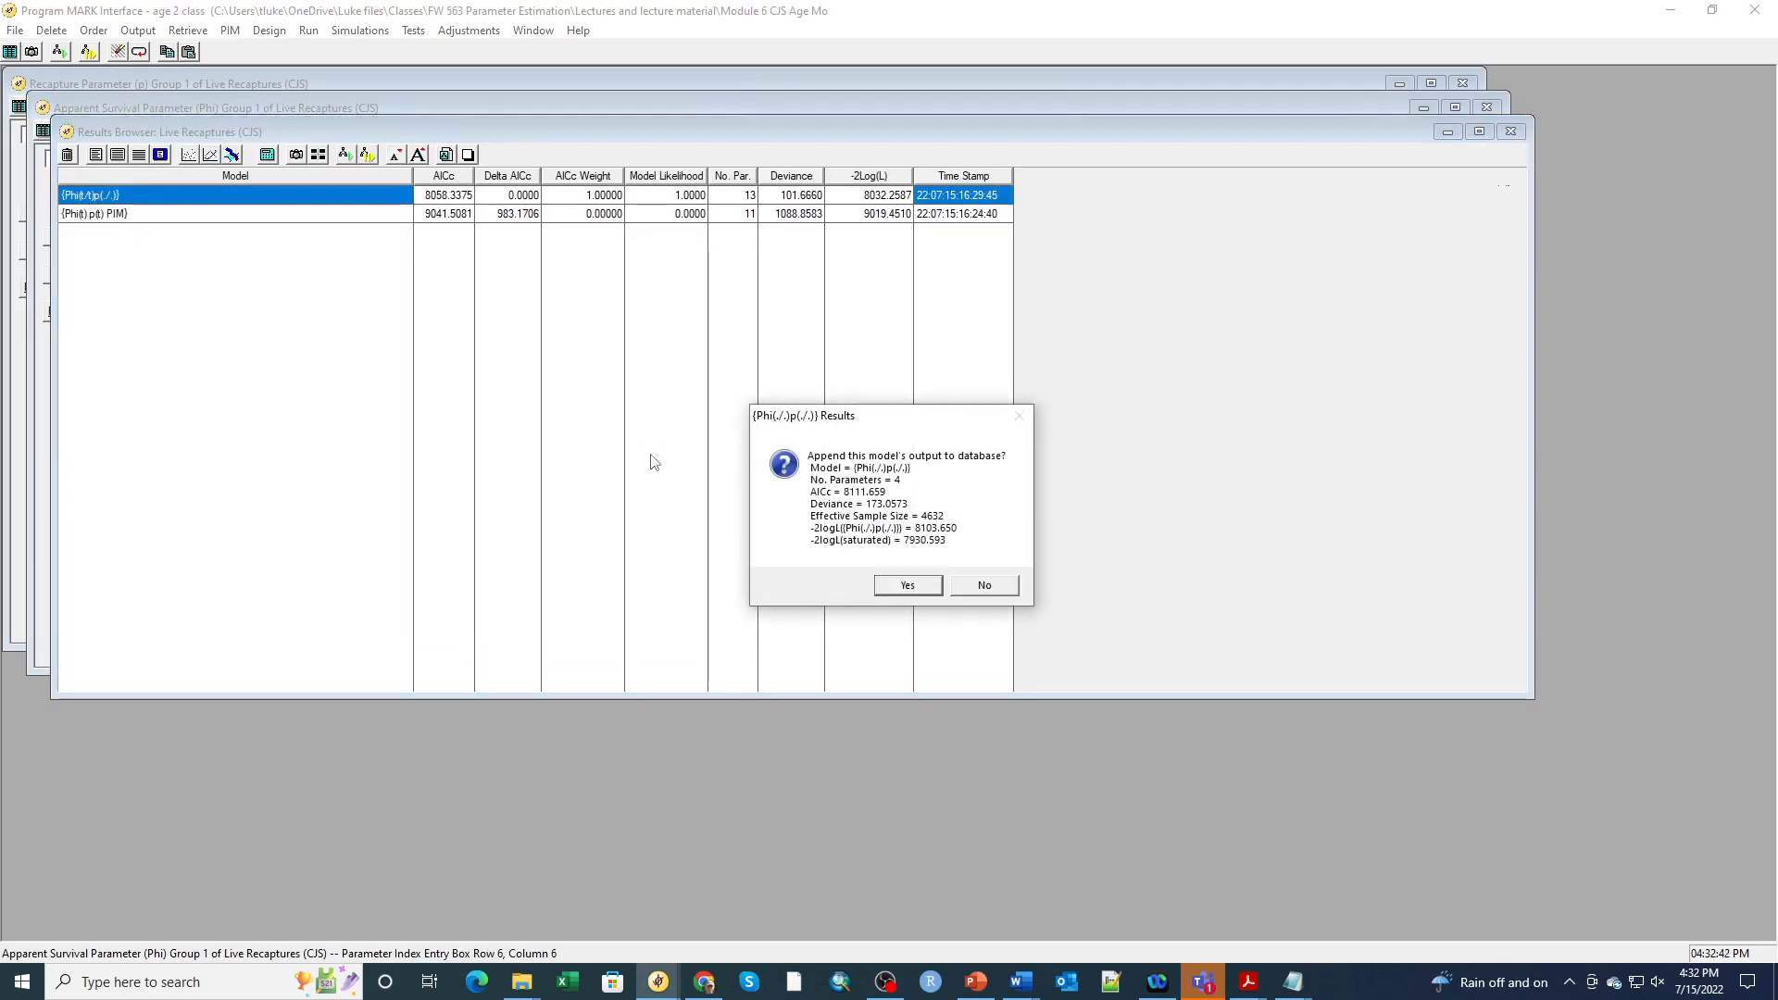
click(908, 587)
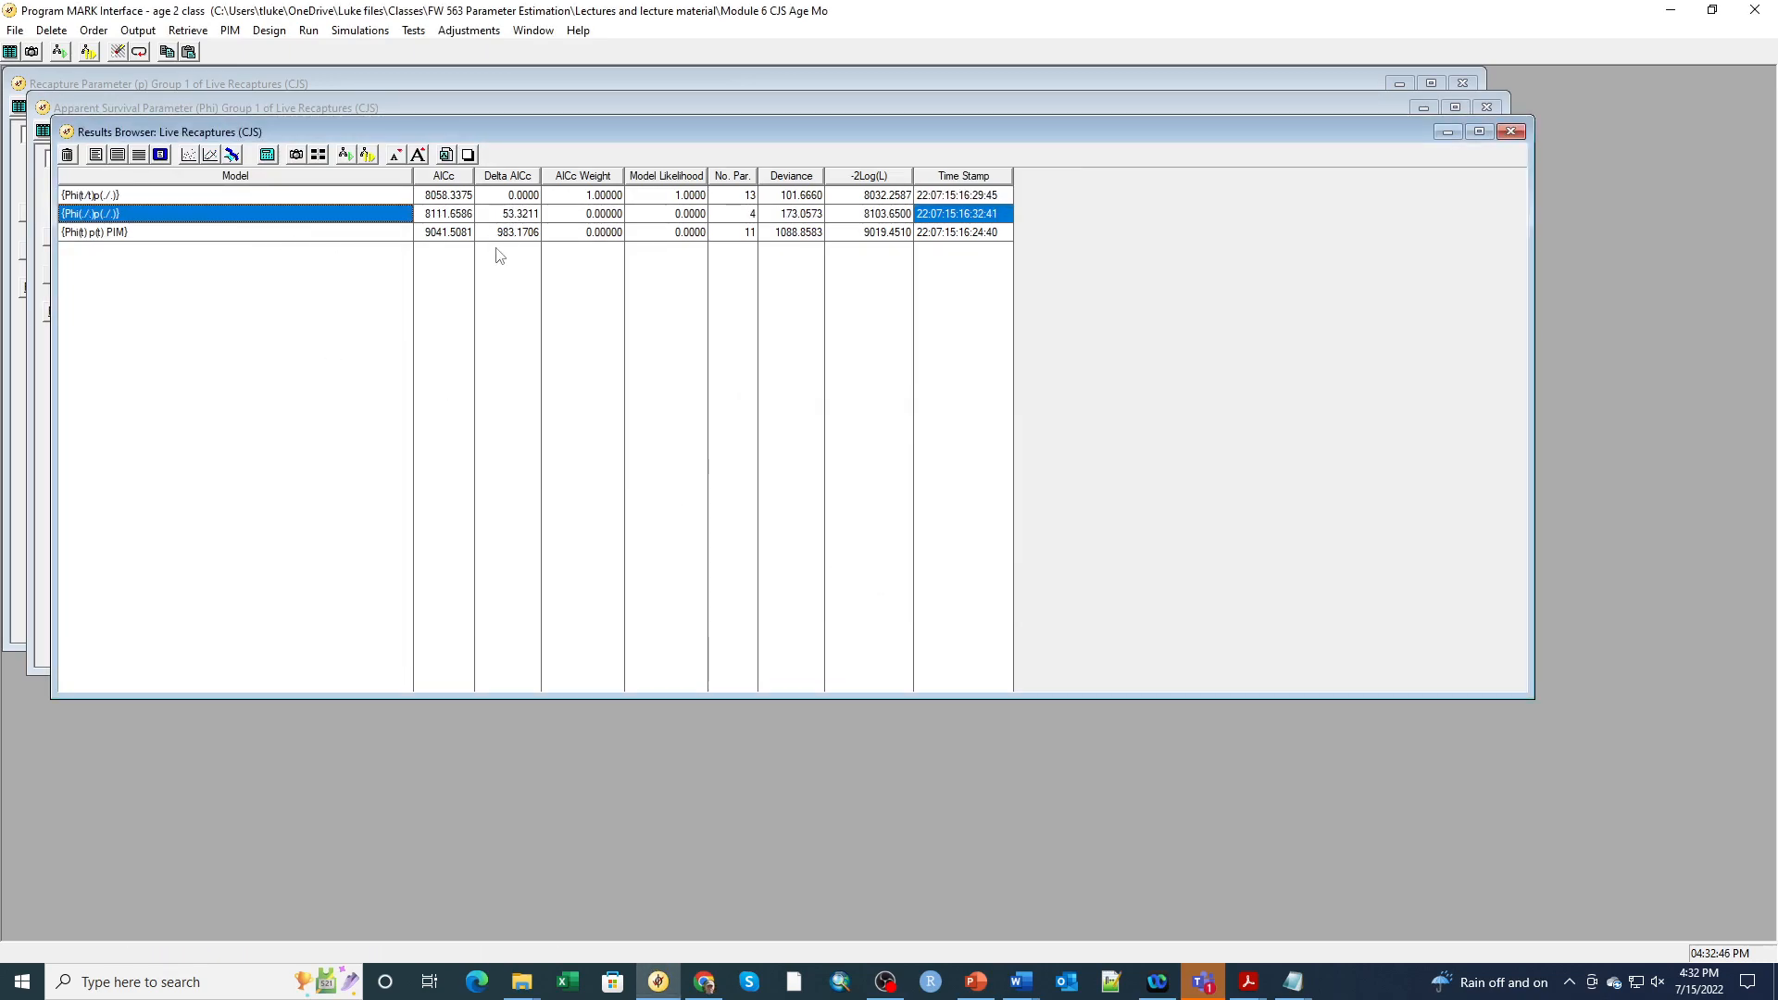
- Retrieve the Phi(t) p(t) PIM model from the results and open its parameter index chart
click(156, 236)
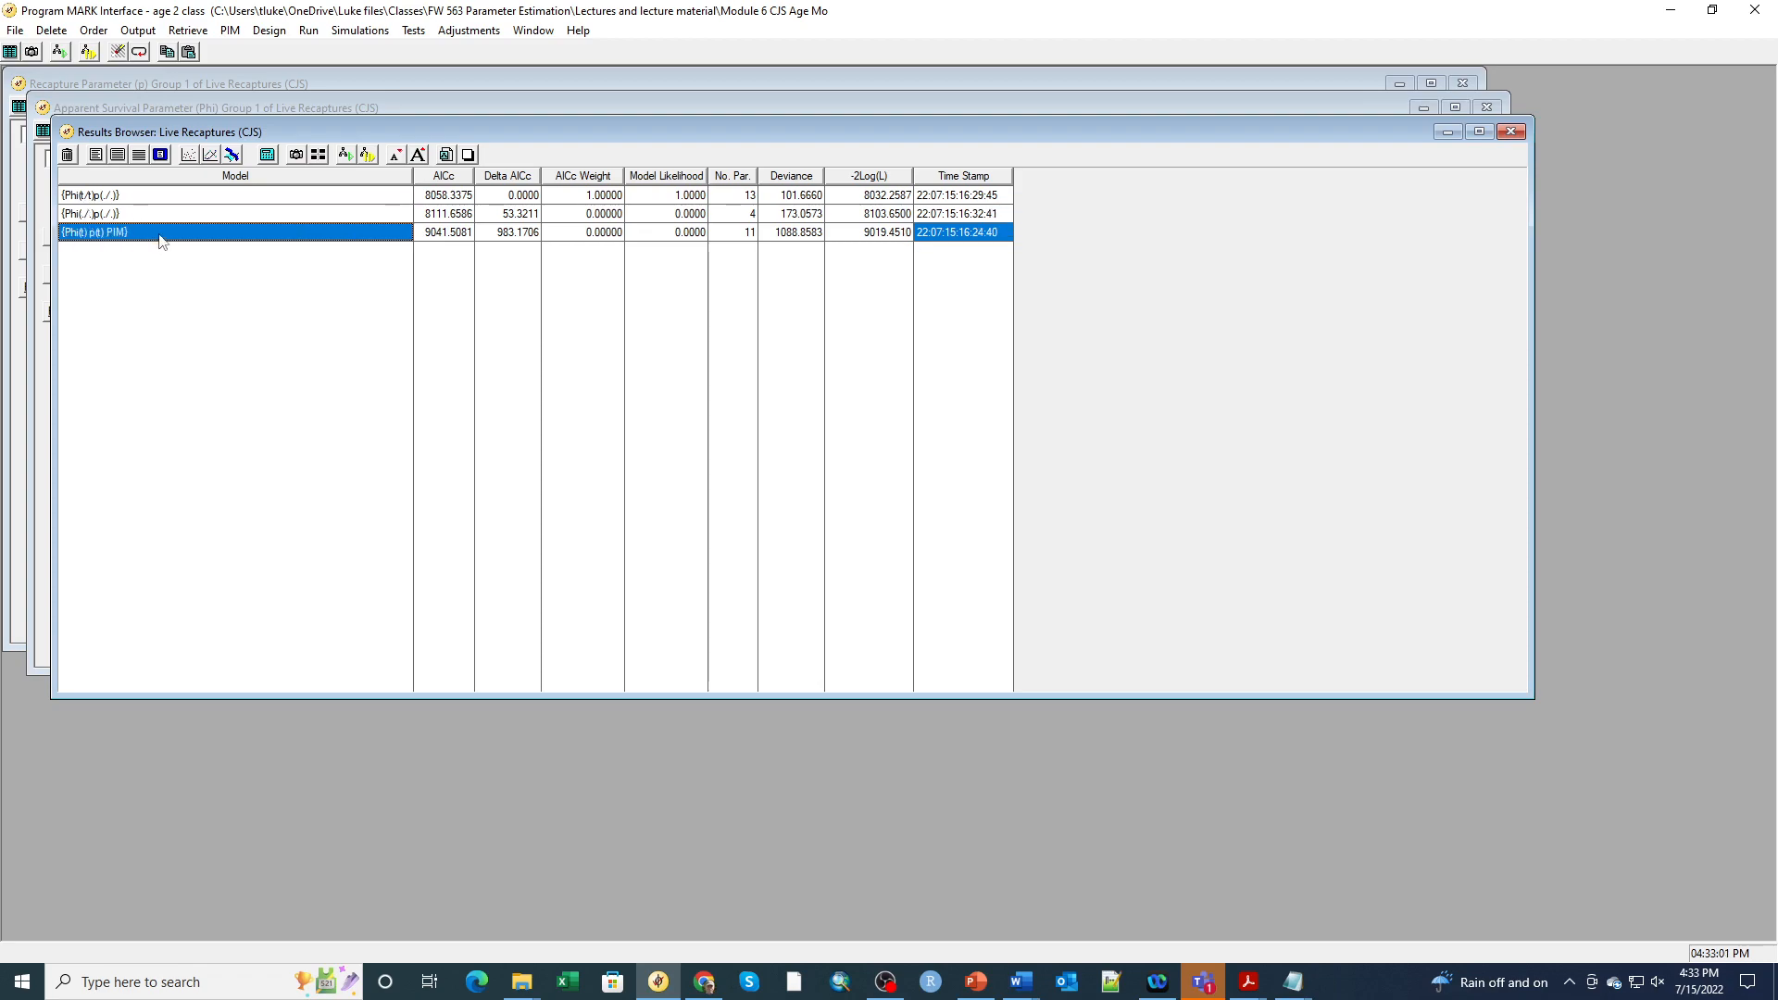
click(320, 155)
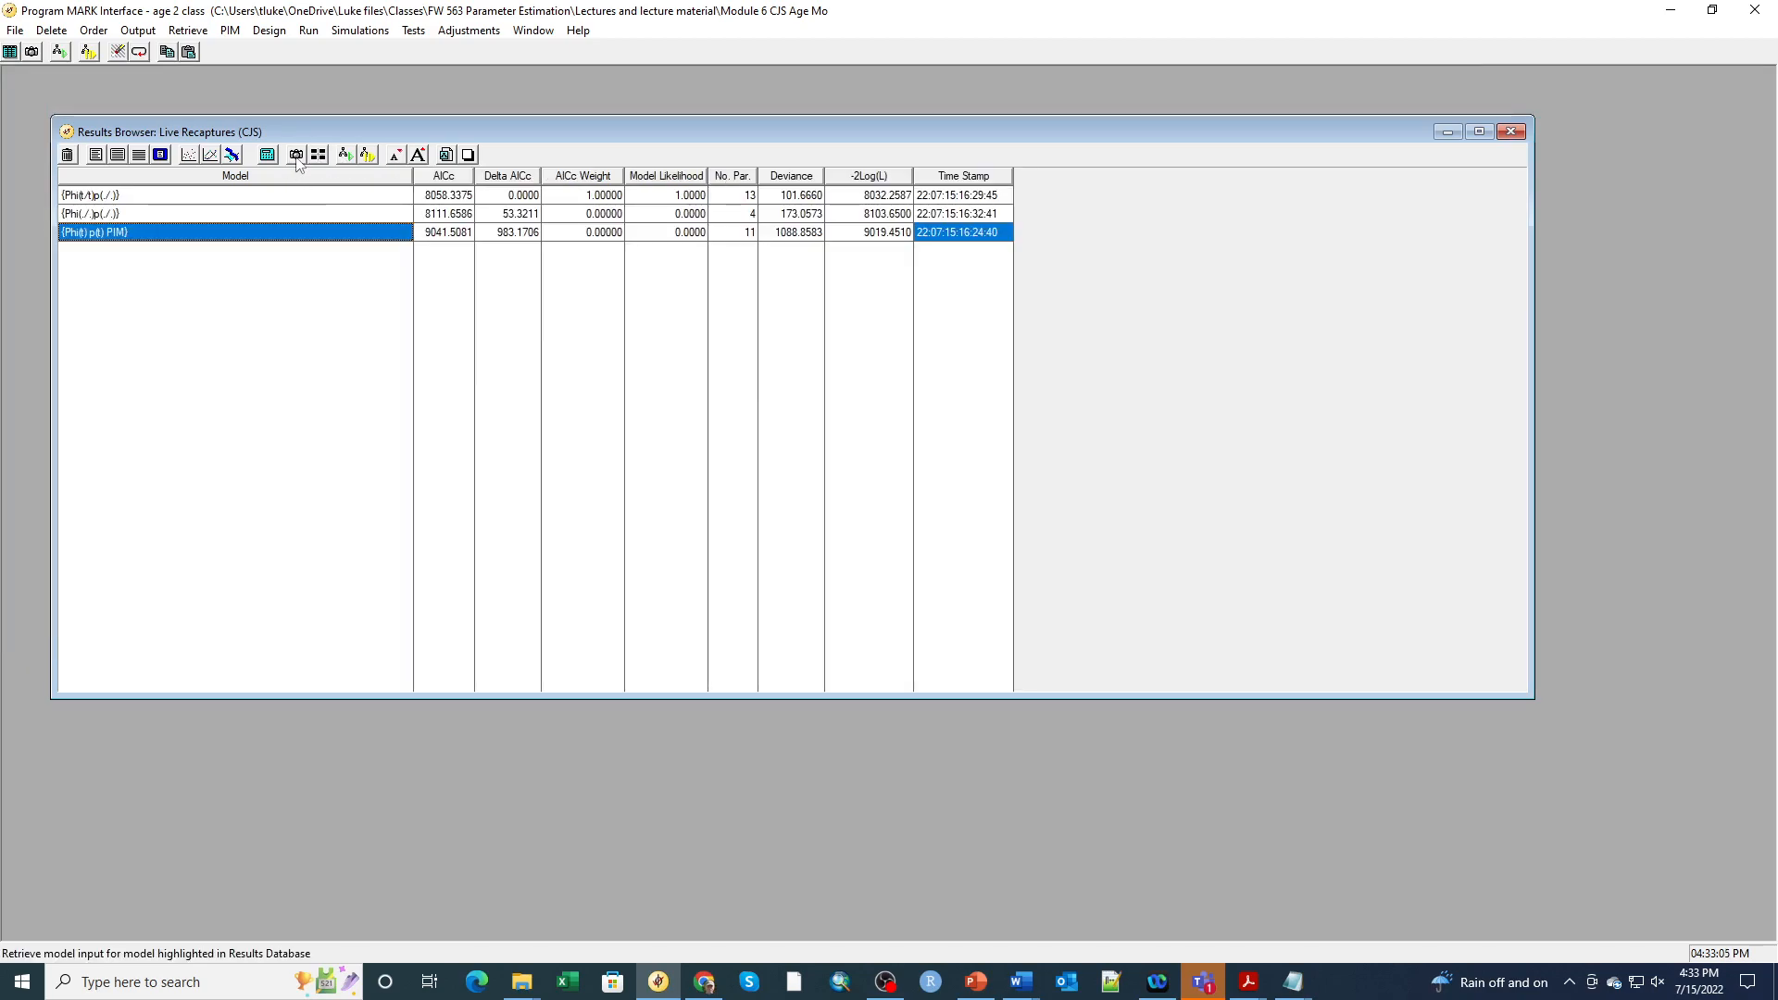
click(297, 159)
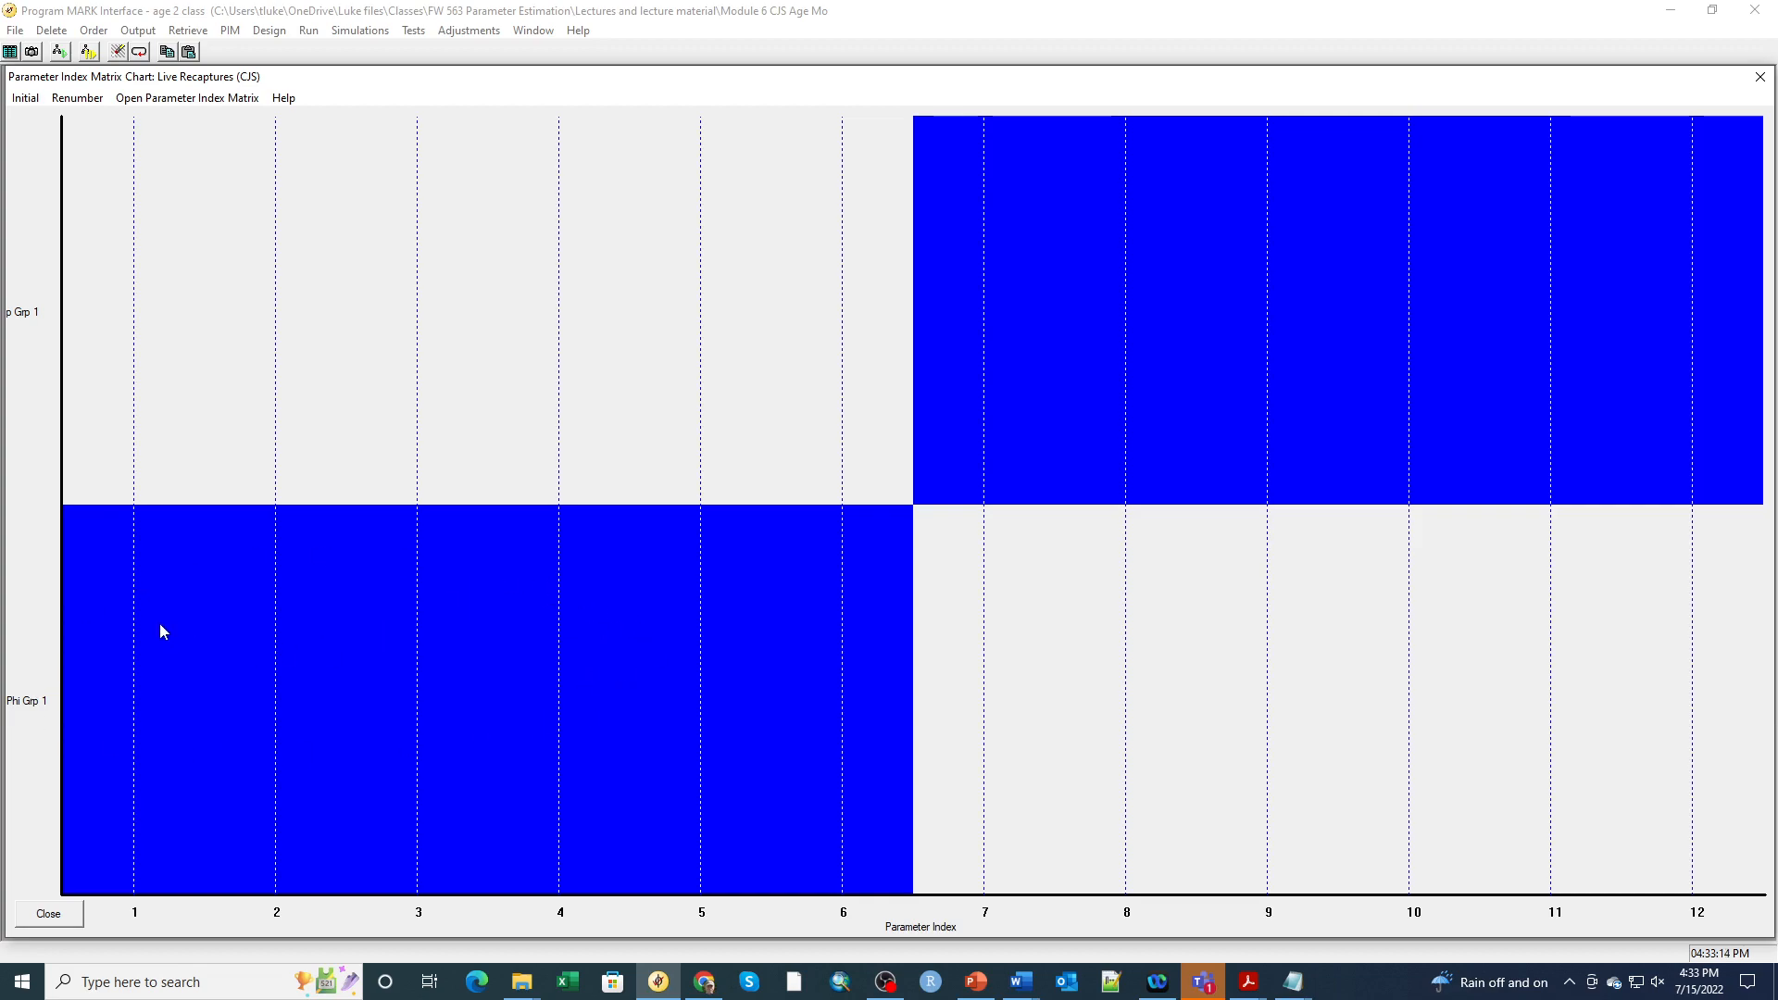
- In the parameter index chart, make the survival and recapture blocks age-structured with a maximum age of 2
right_click(224, 589)
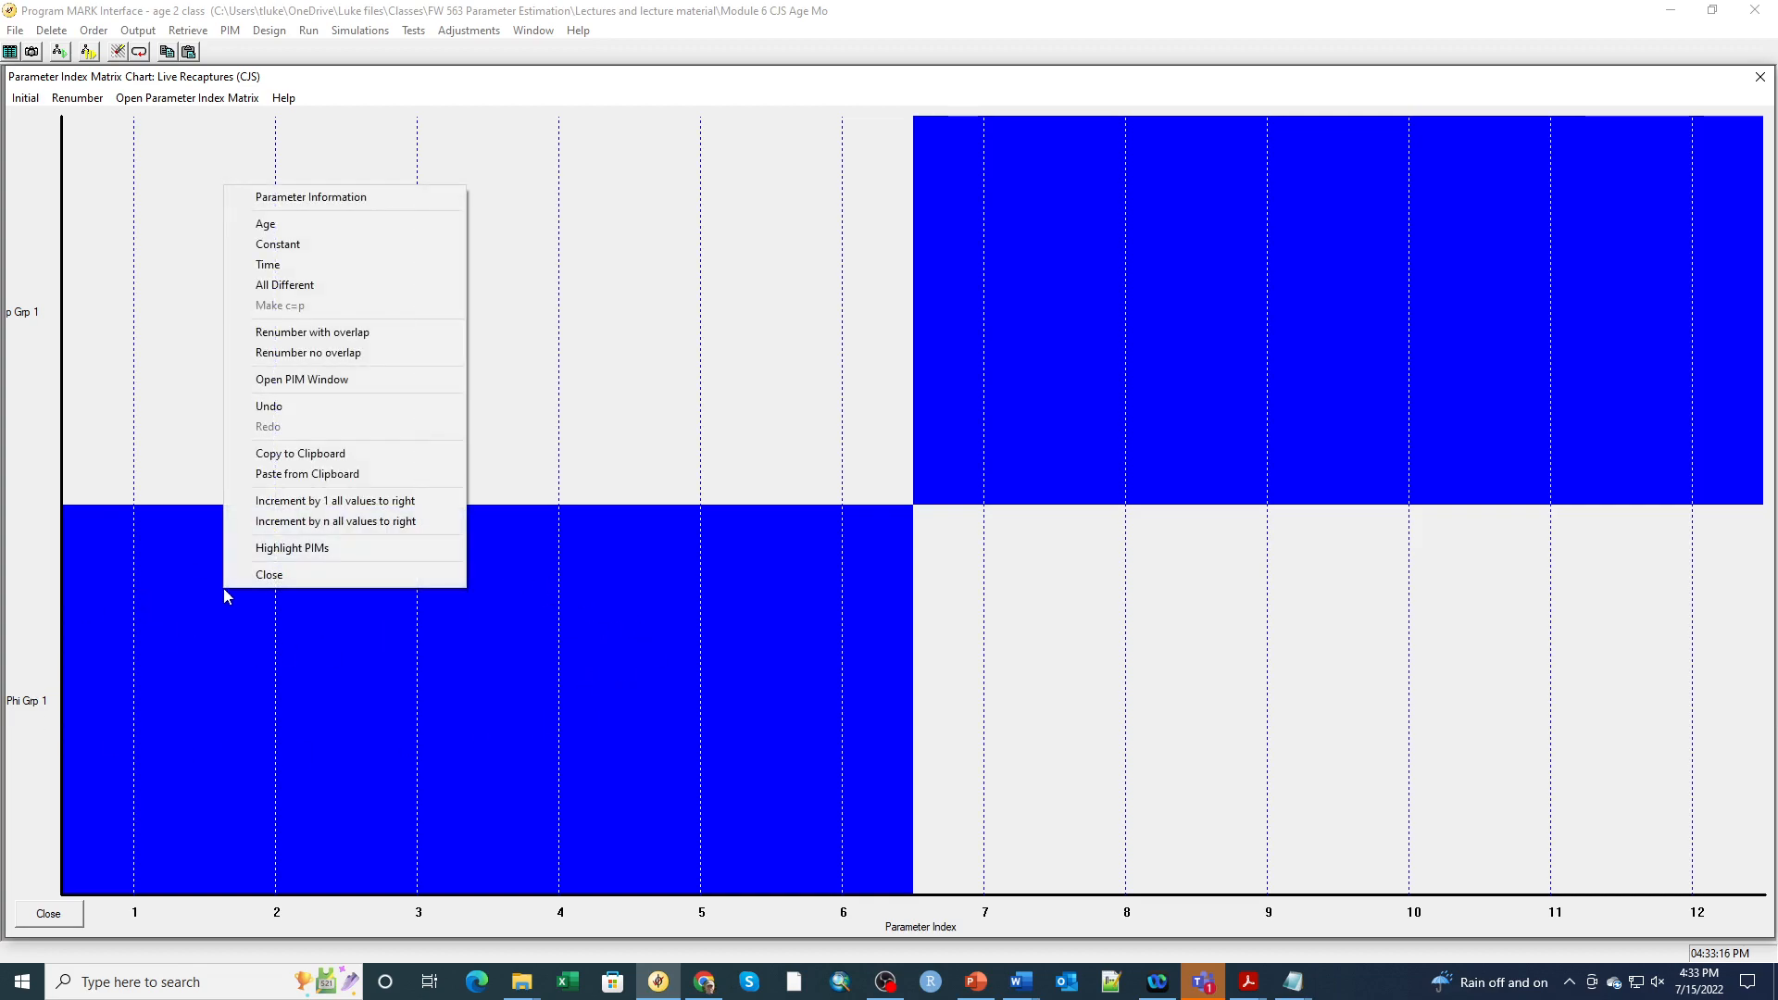
click(284, 224)
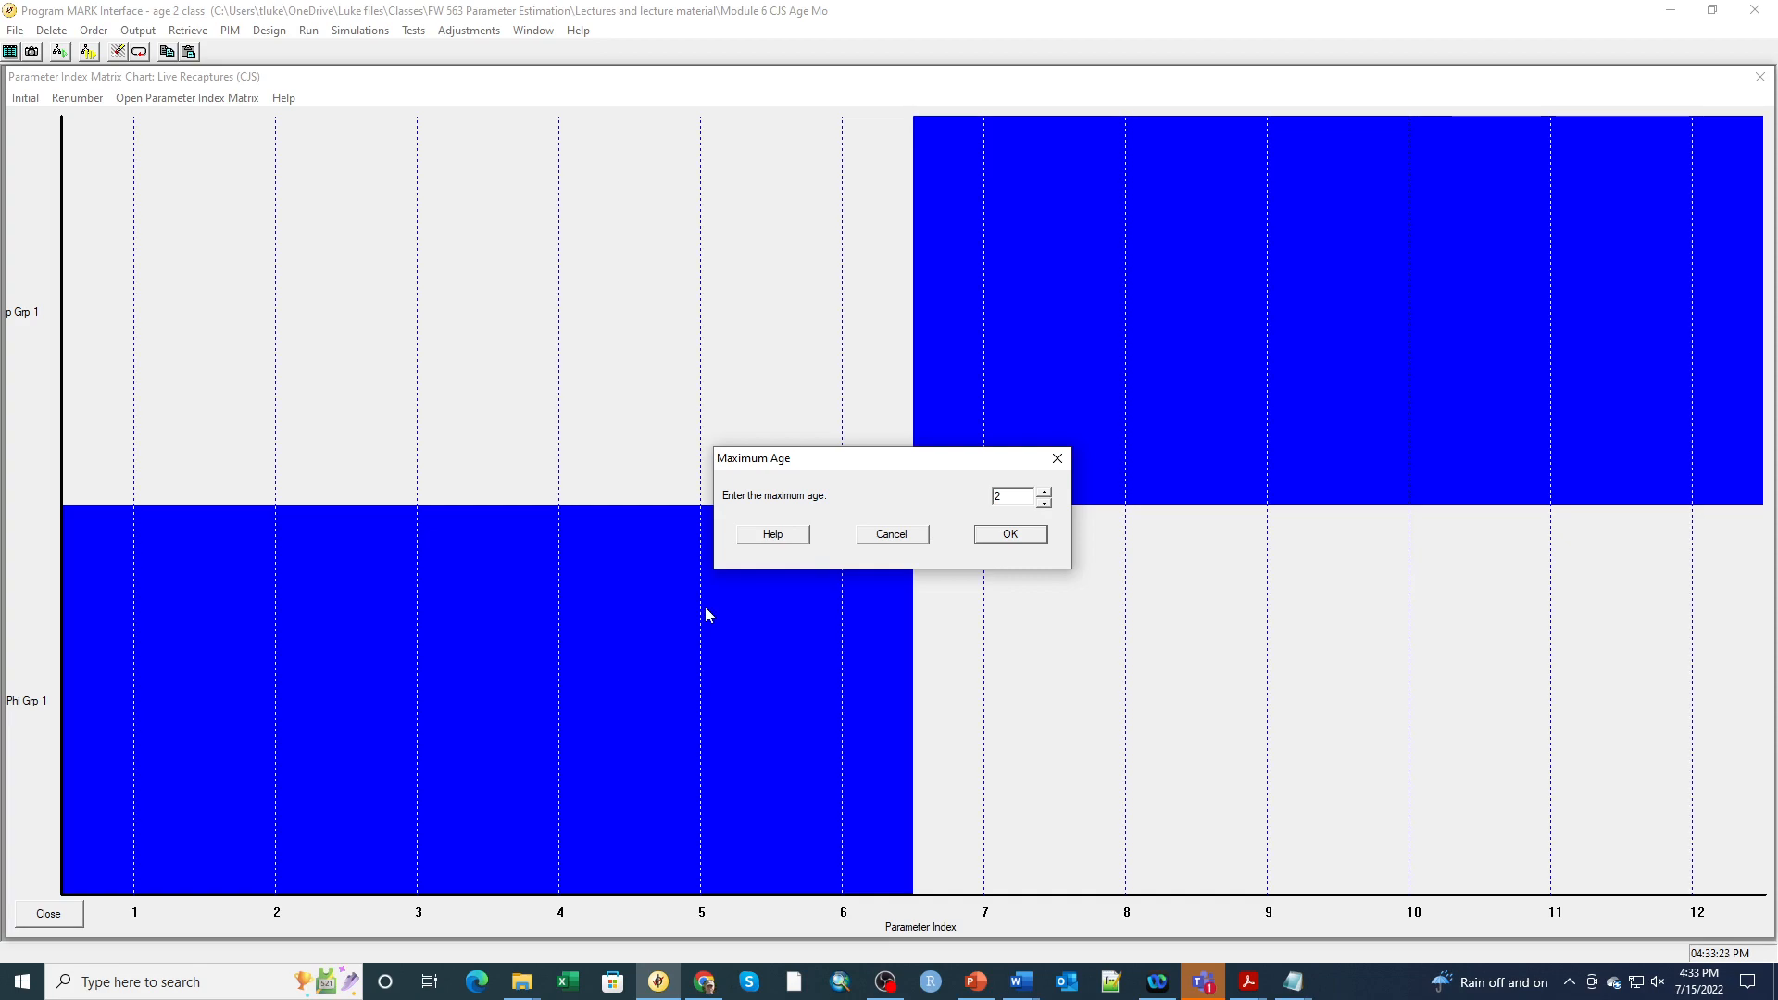
click(1023, 538)
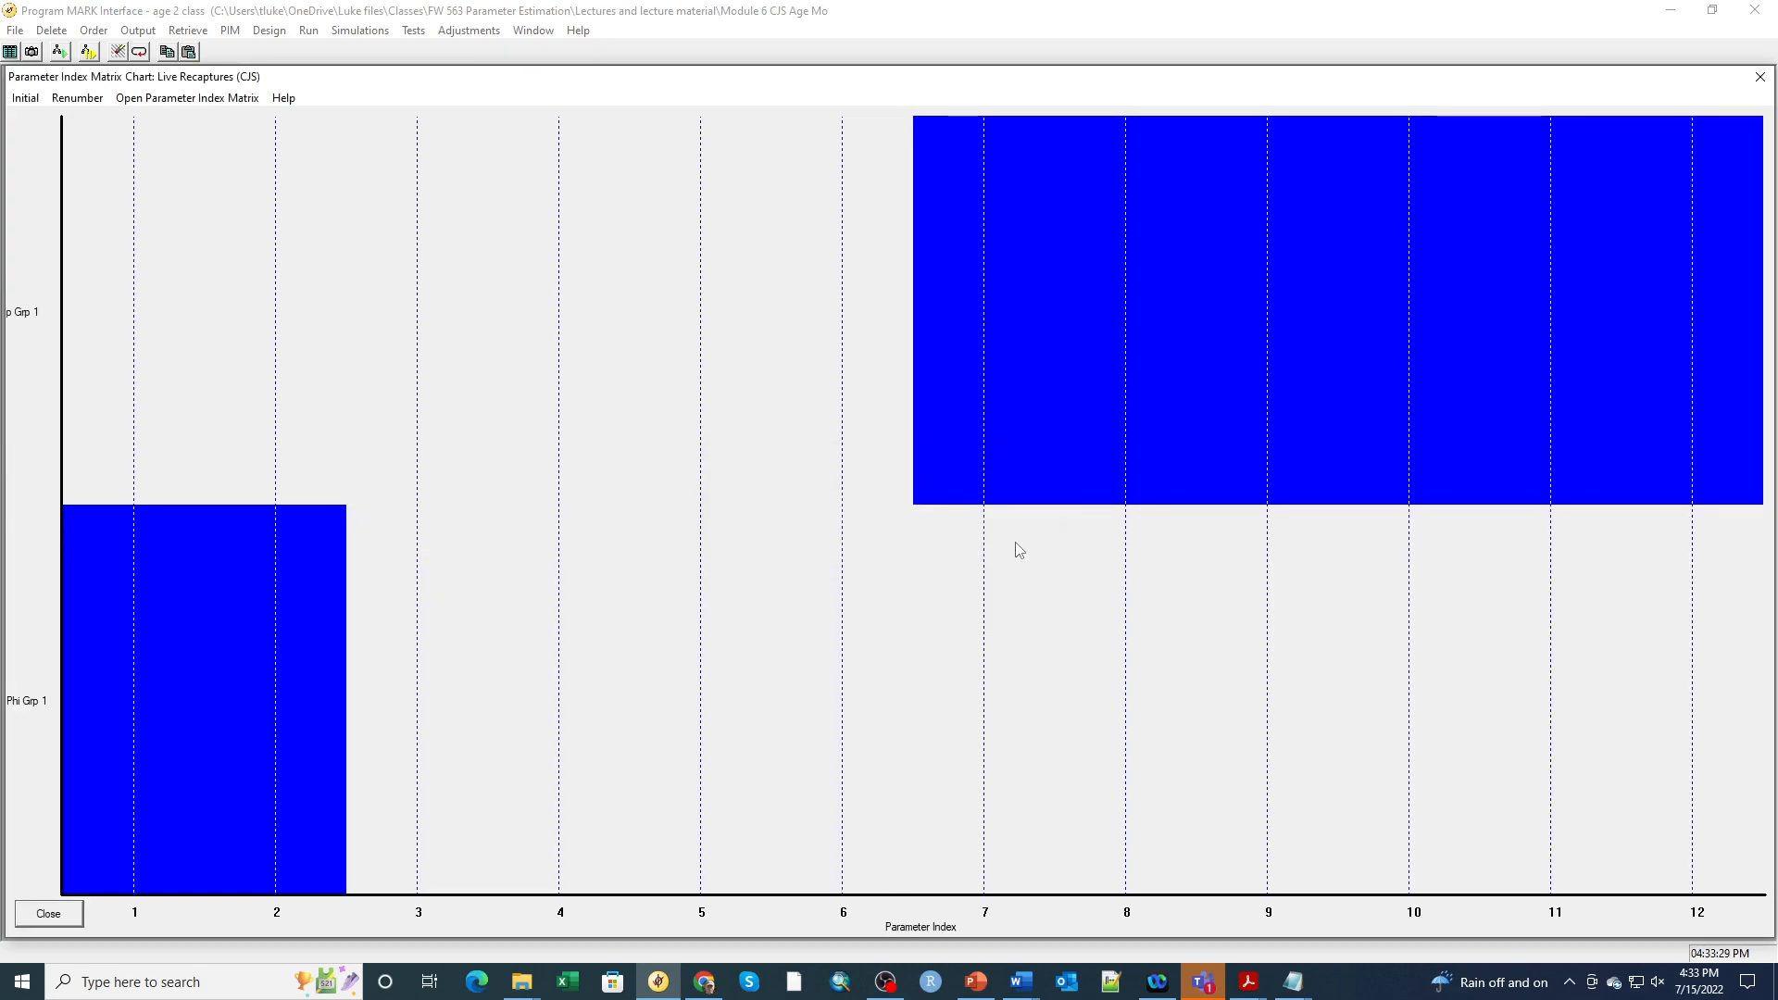
right_click(963, 288)
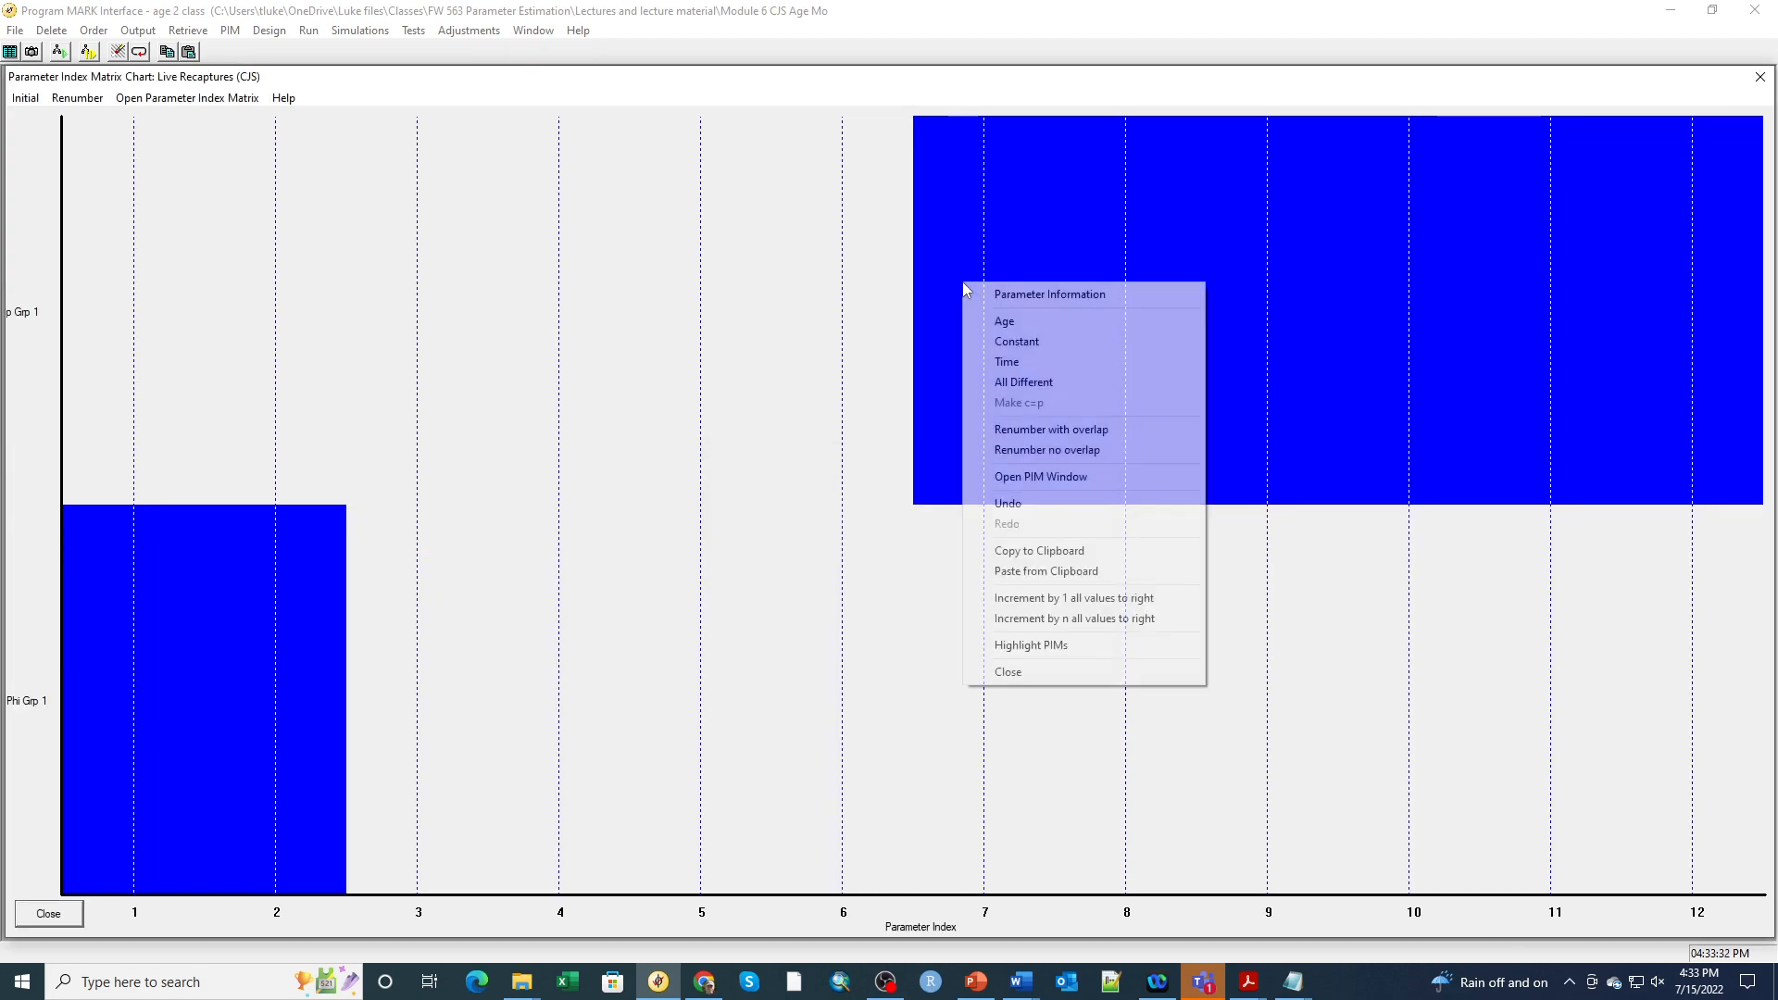
click(993, 320)
click(1010, 535)
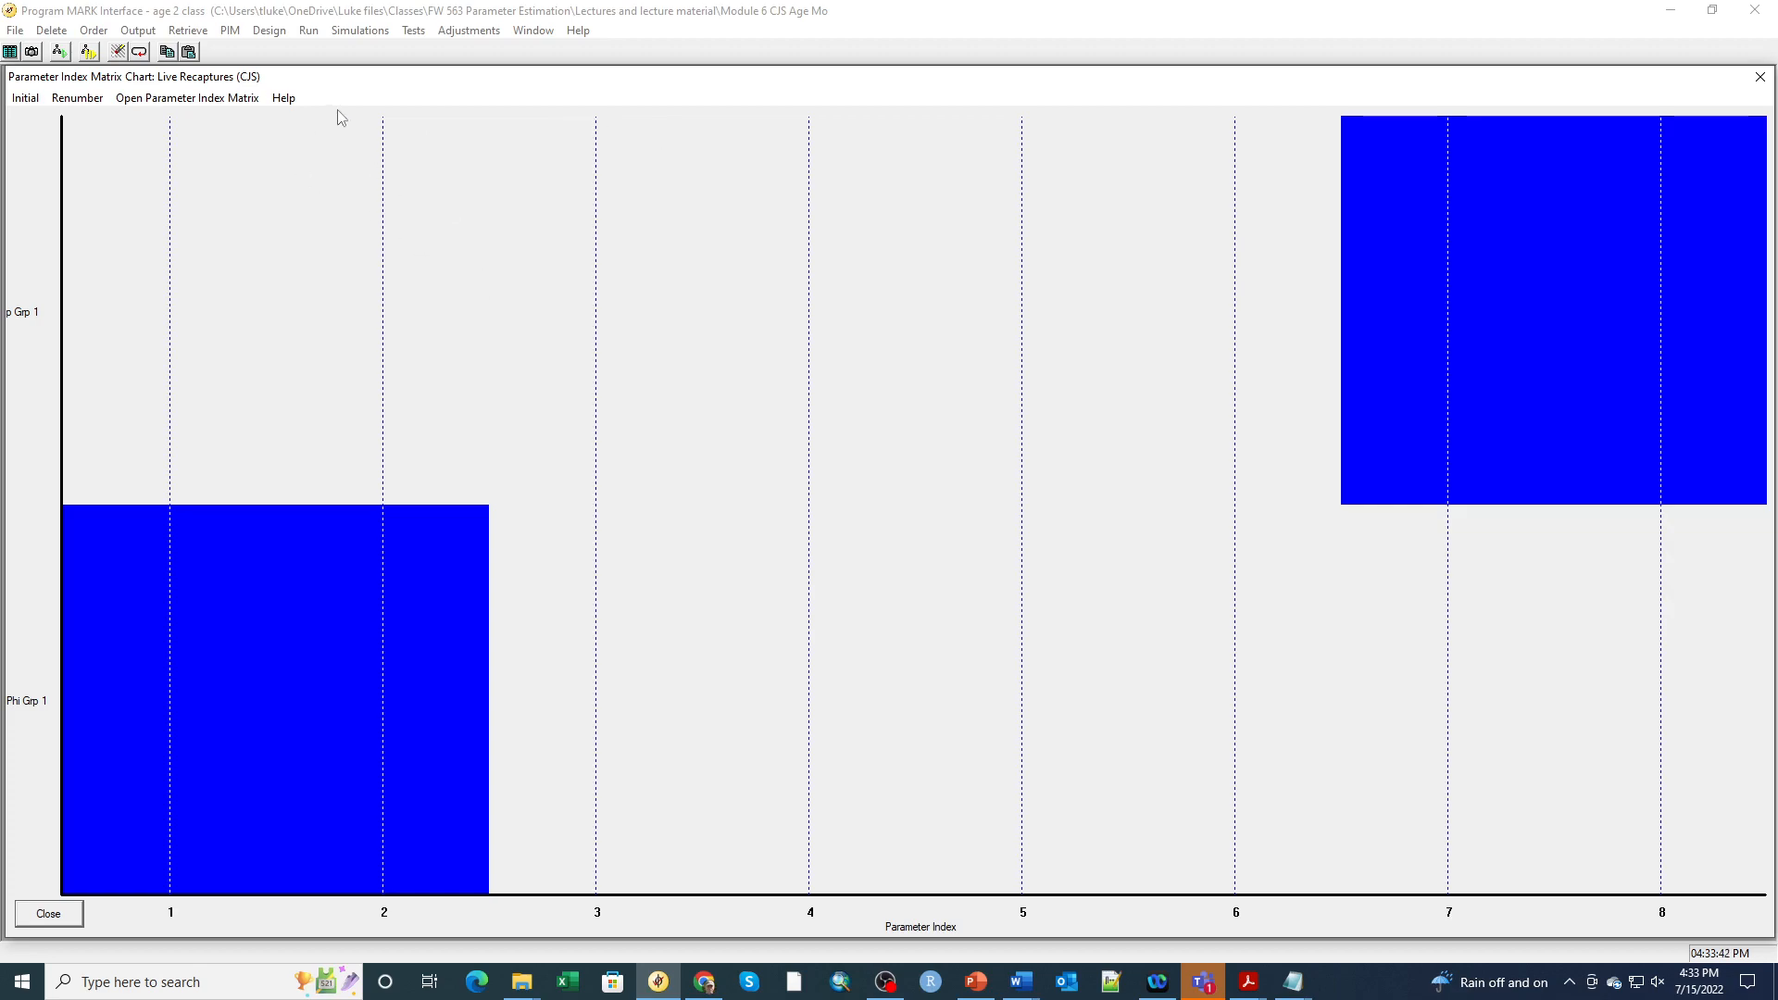
- Renumber the parameter index chart with overlap and close it
click(91, 102)
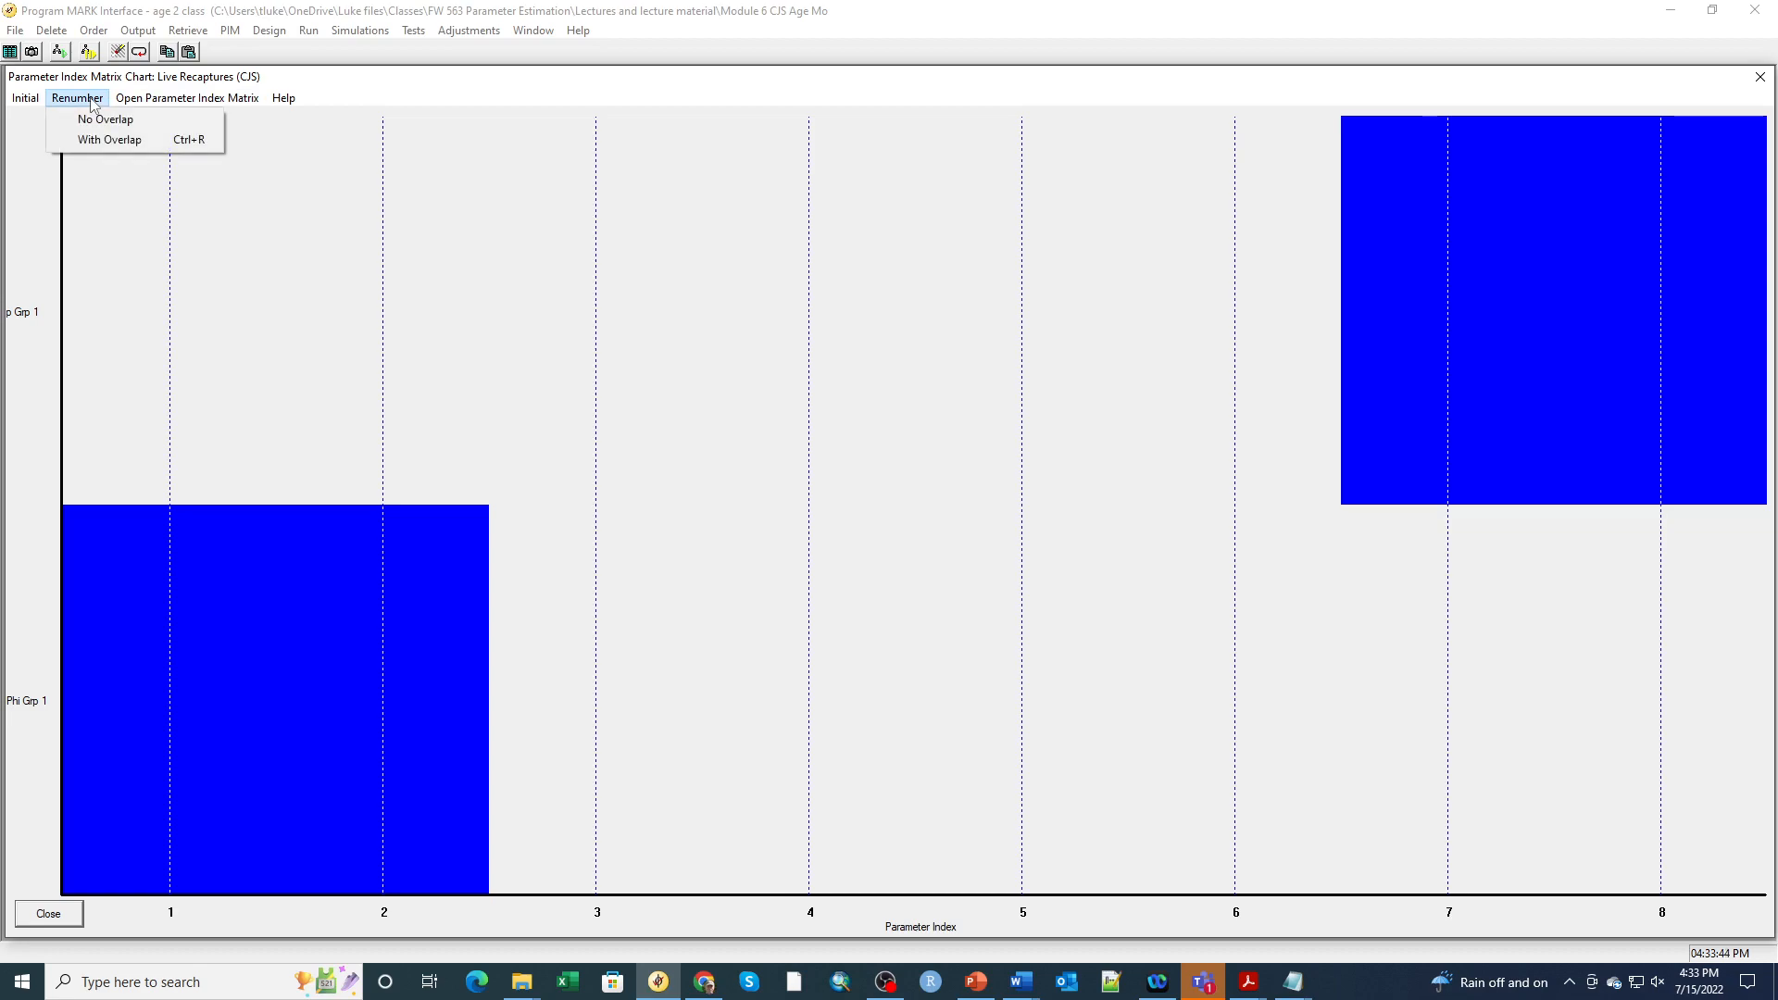
click(91, 139)
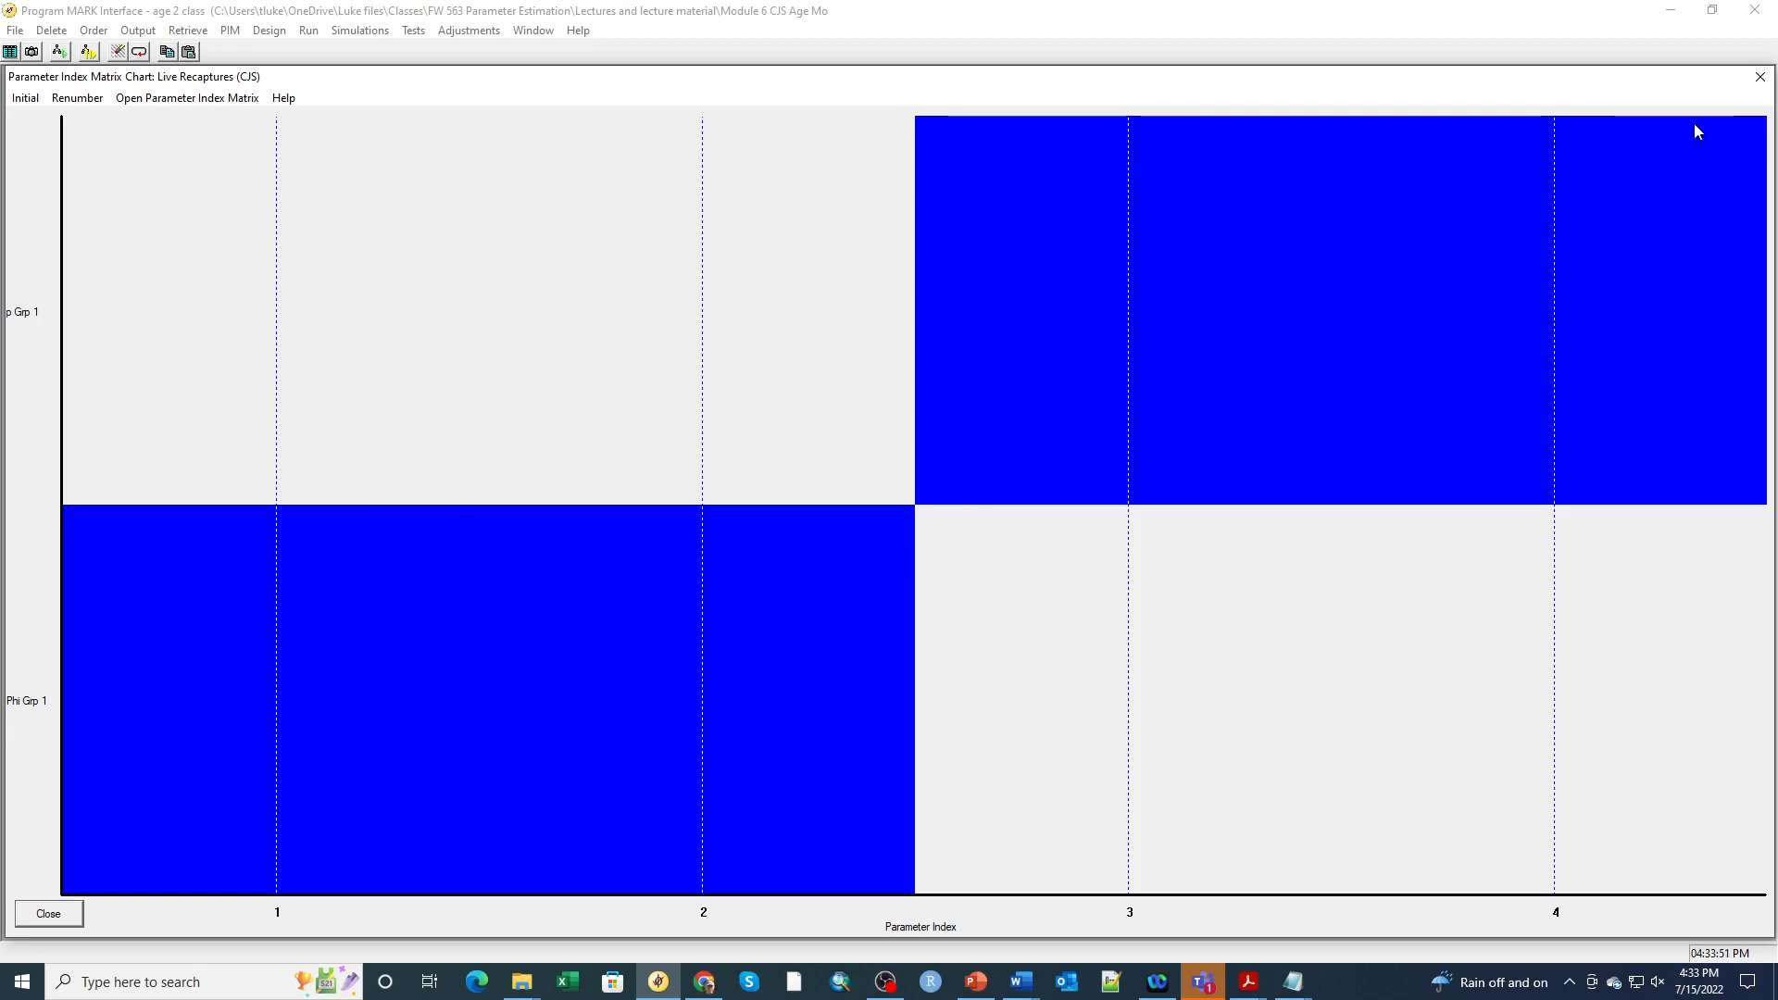
click(1759, 83)
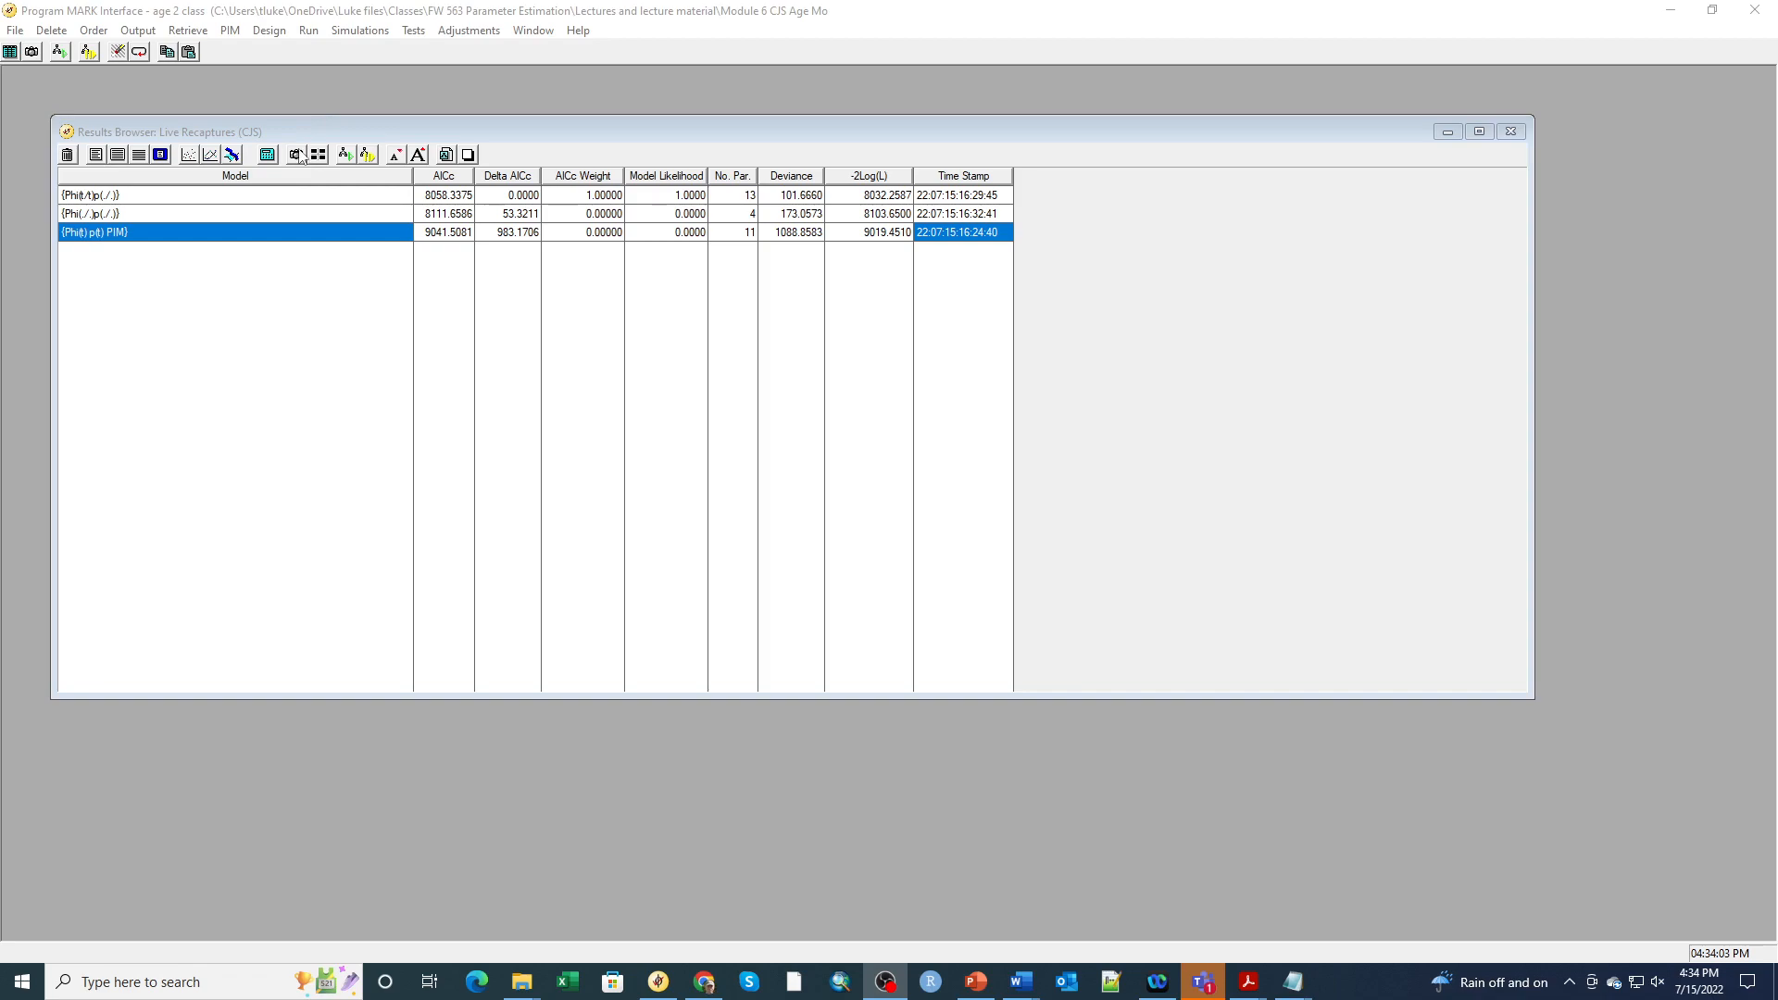
- Open the survival and recapture parameter index matrices for group 1 and arrange them side by side
click(230, 33)
click(236, 52)
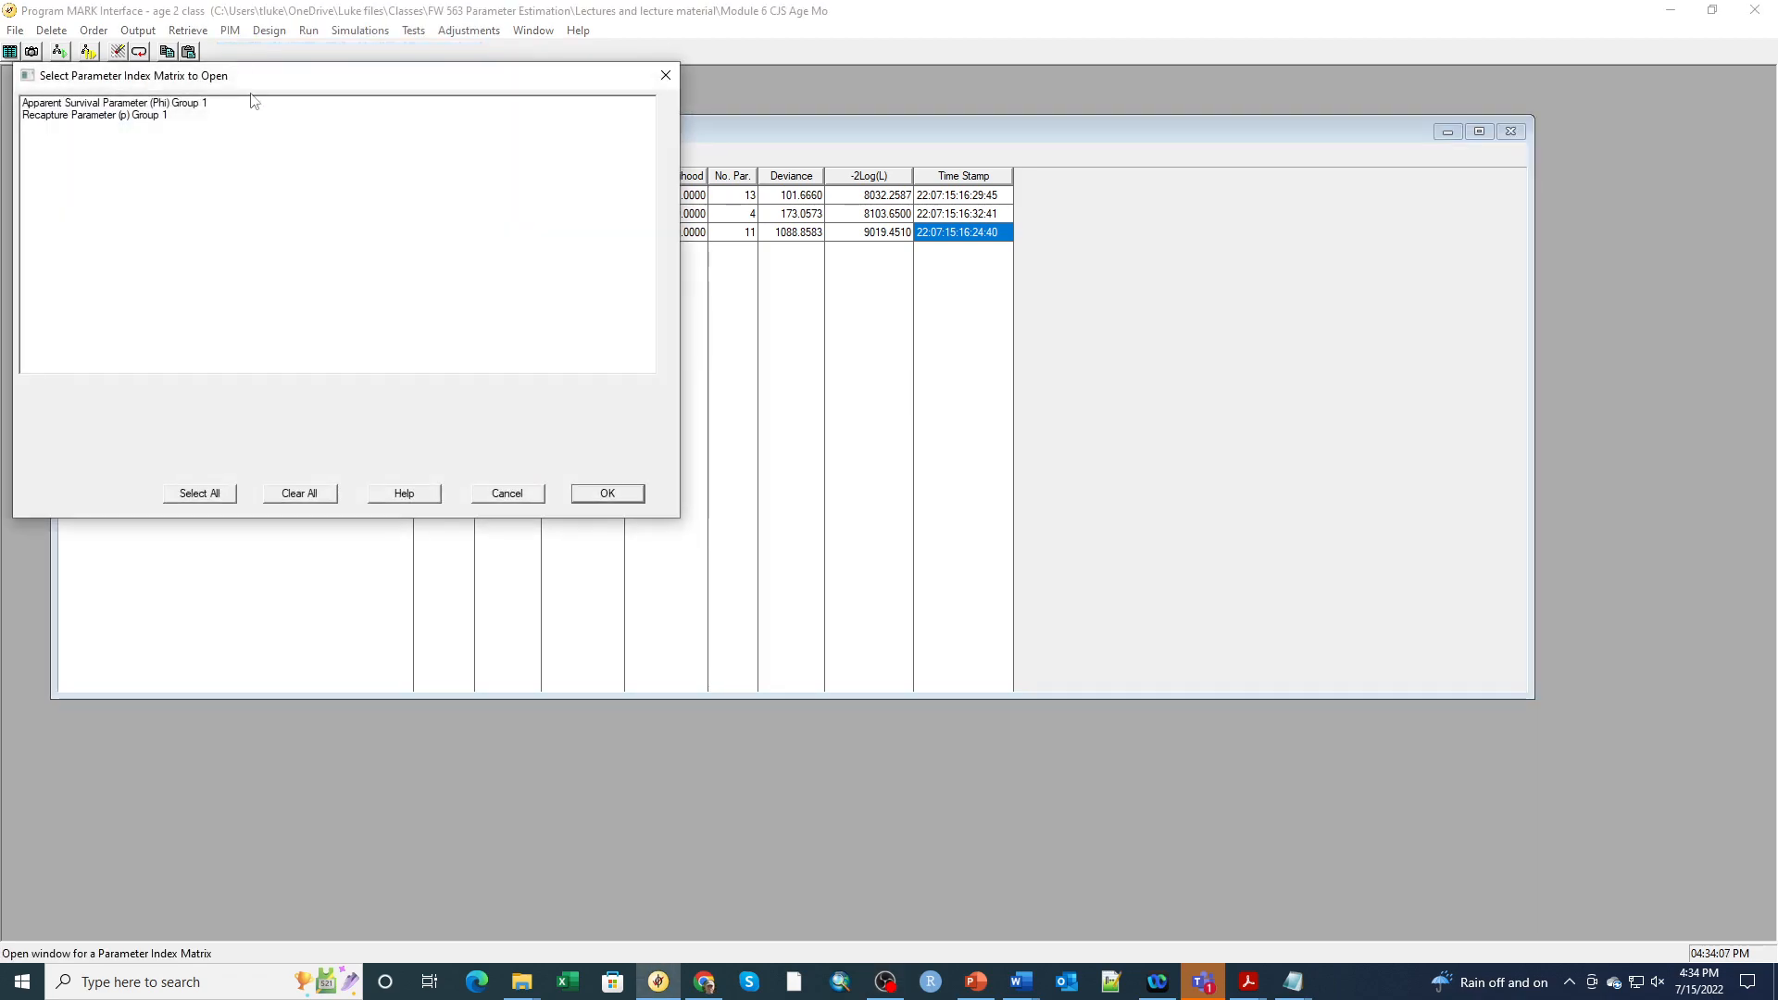
click(163, 105)
click(158, 117)
click(606, 492)
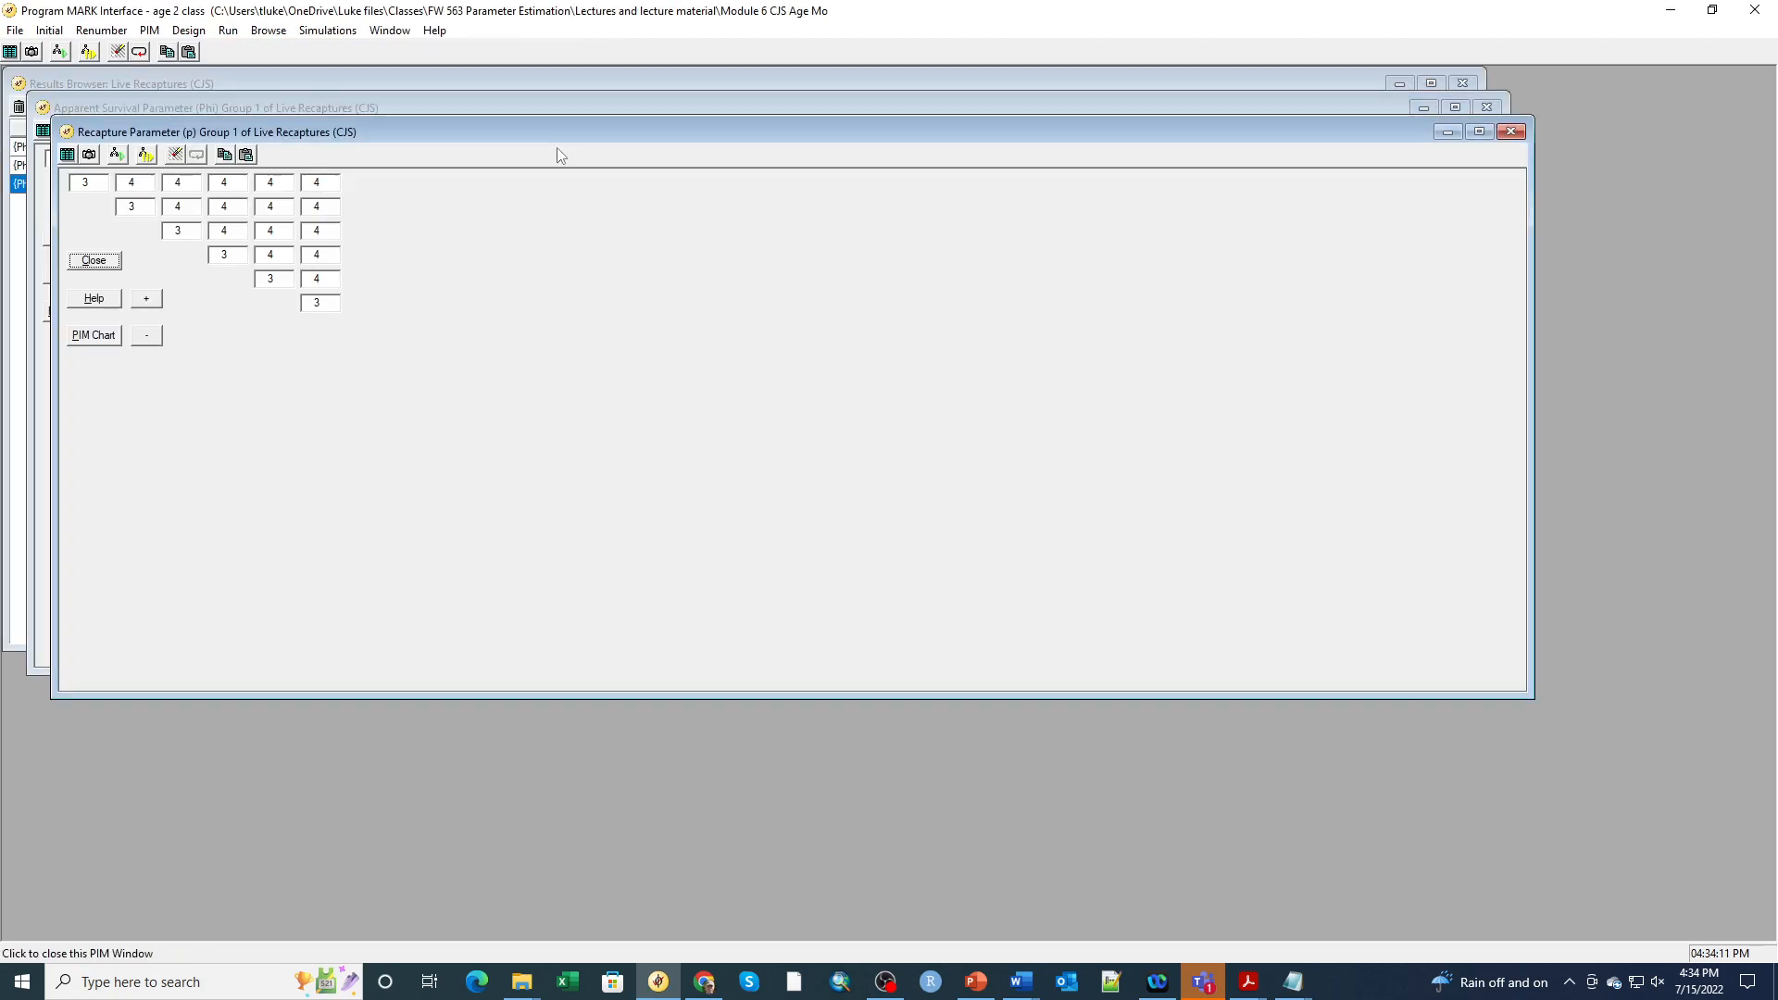
drag(522, 131, 968, 84)
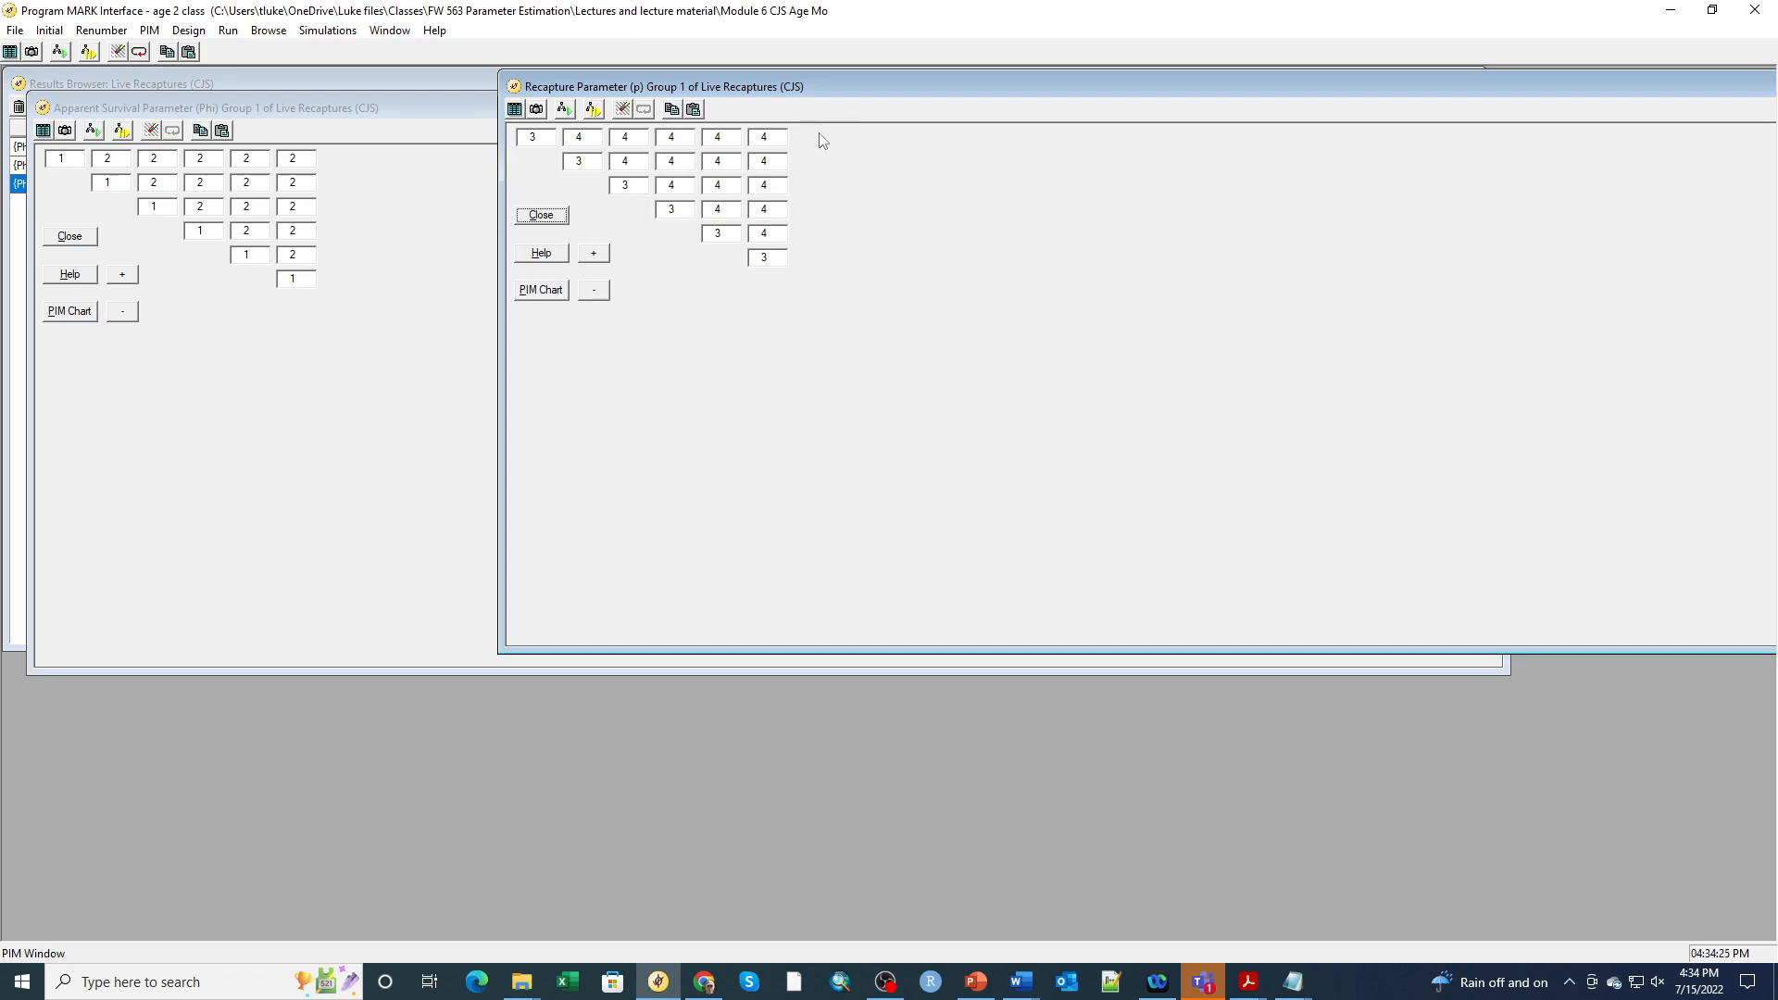
drag(865, 89, 727, 109)
drag(841, 98, 934, 144)
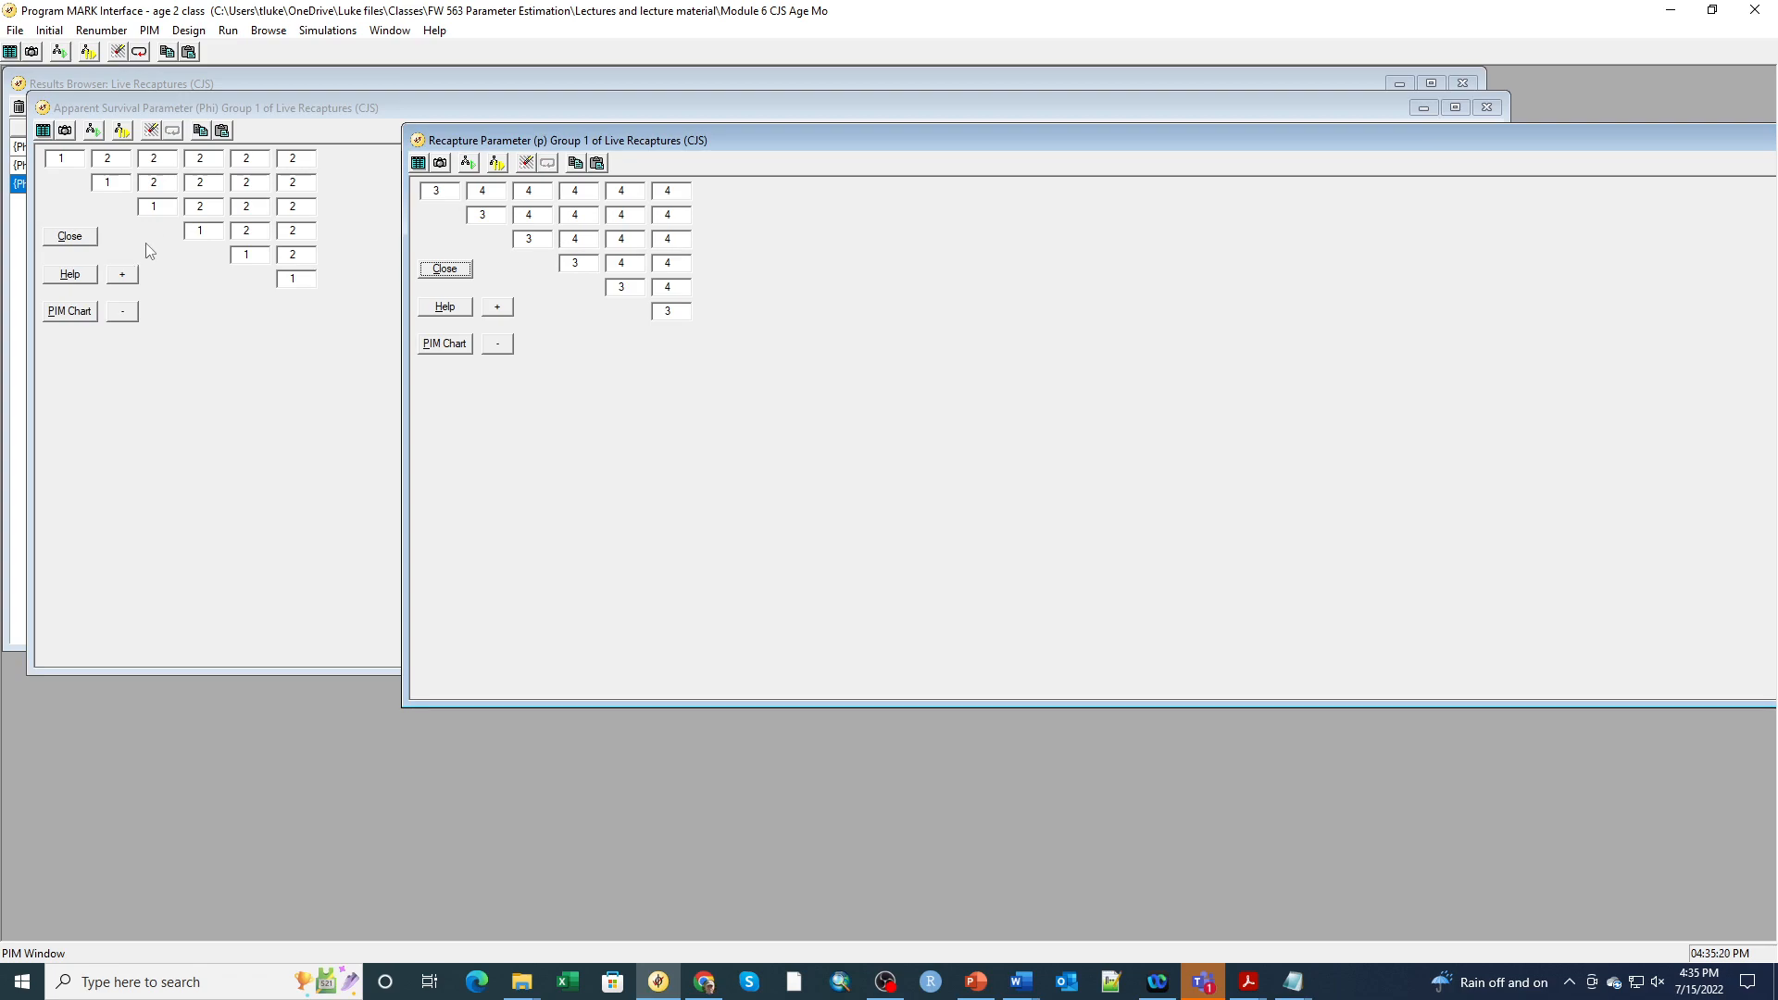
- Initialize the apparent survival matrix to a time-varying structure with indices 1 to 6 across the columns
click(64, 158)
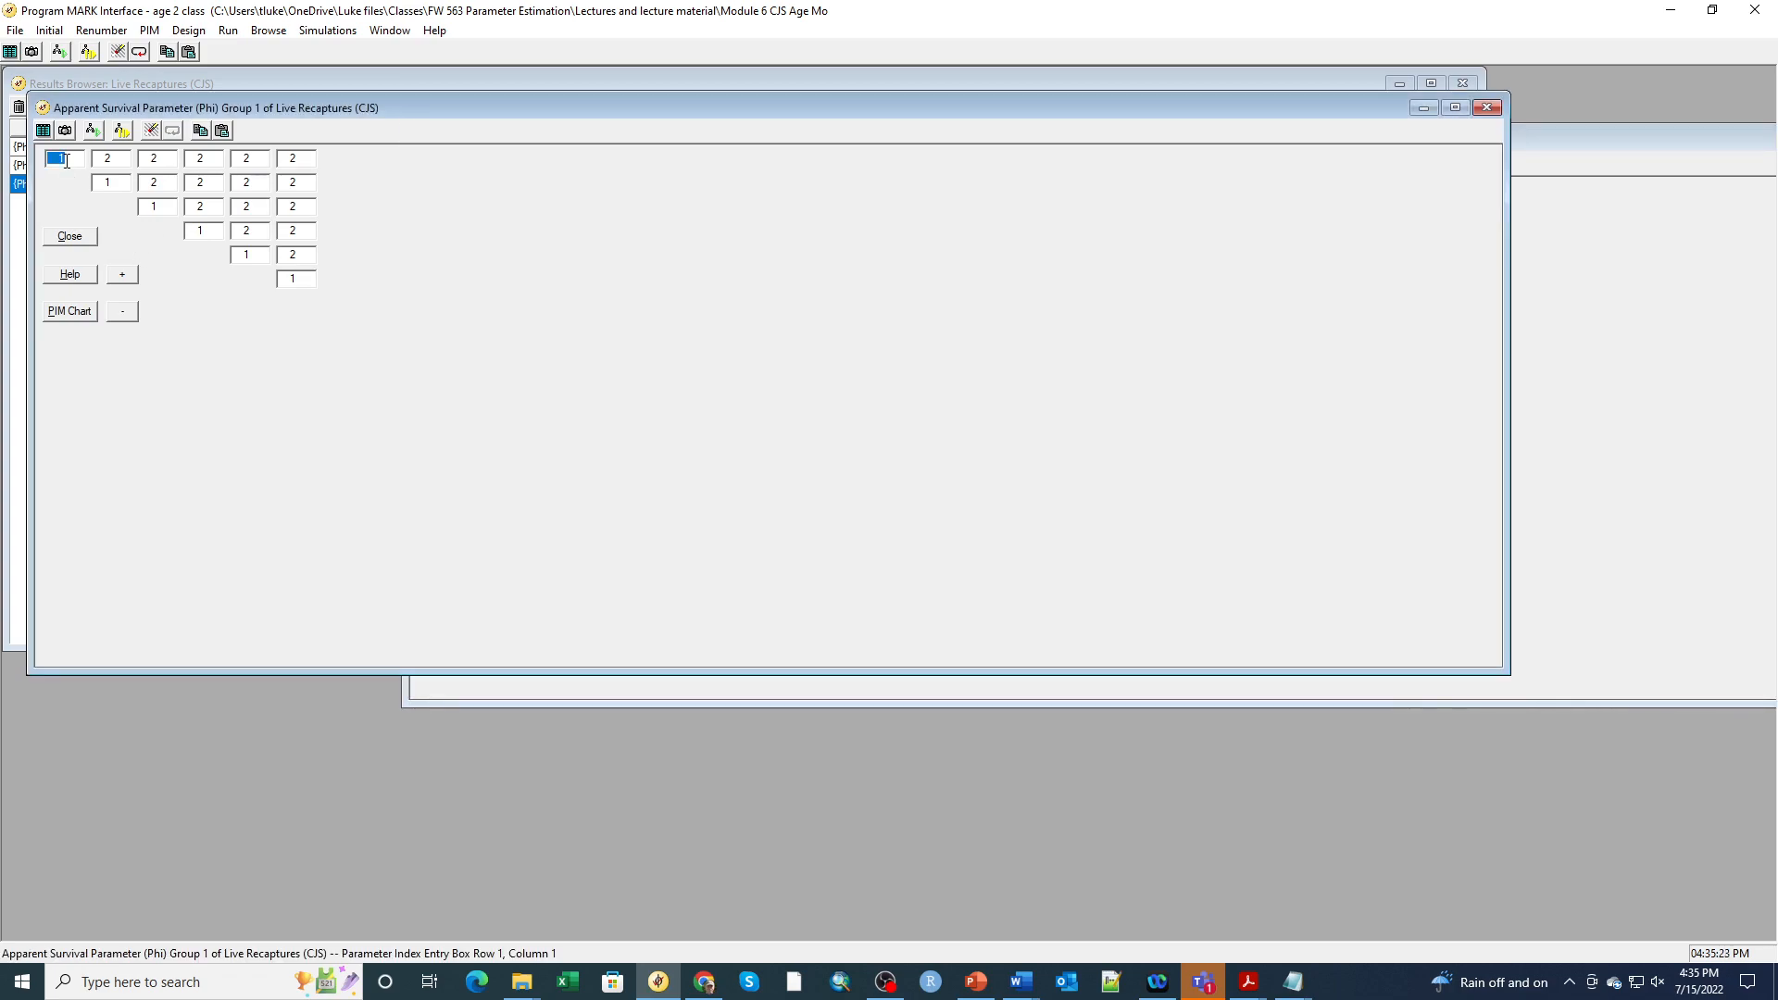
text(2)
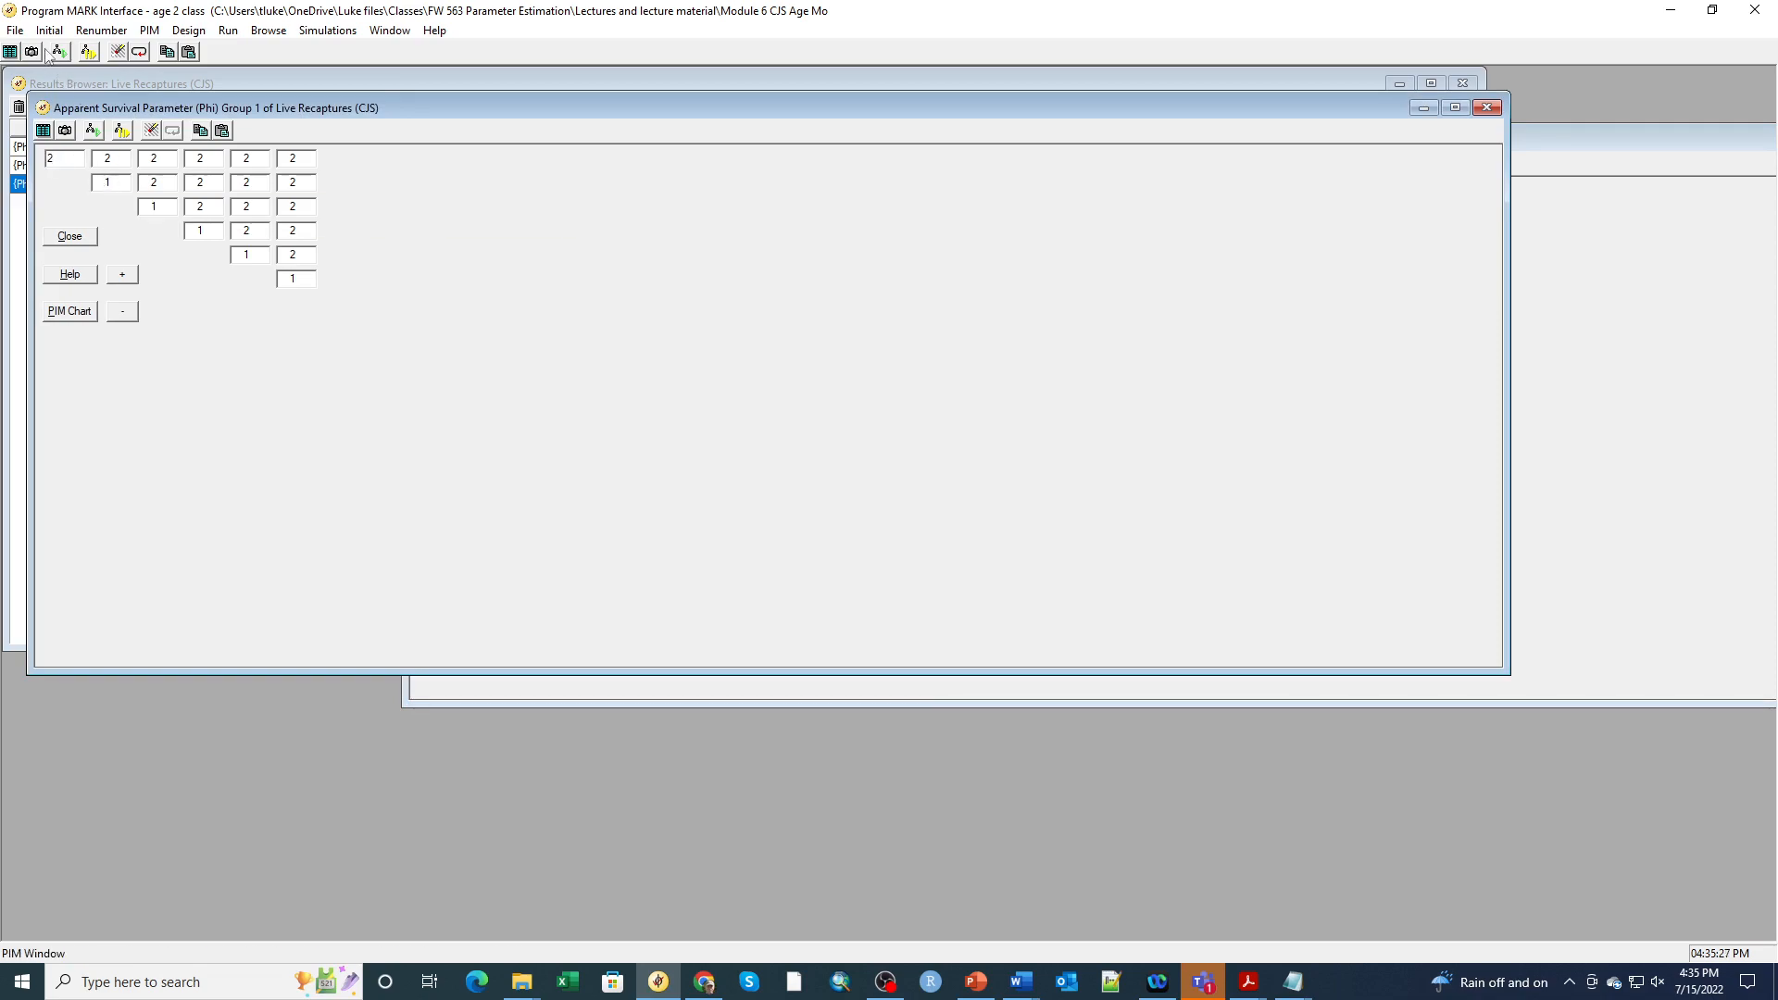
click(48, 30)
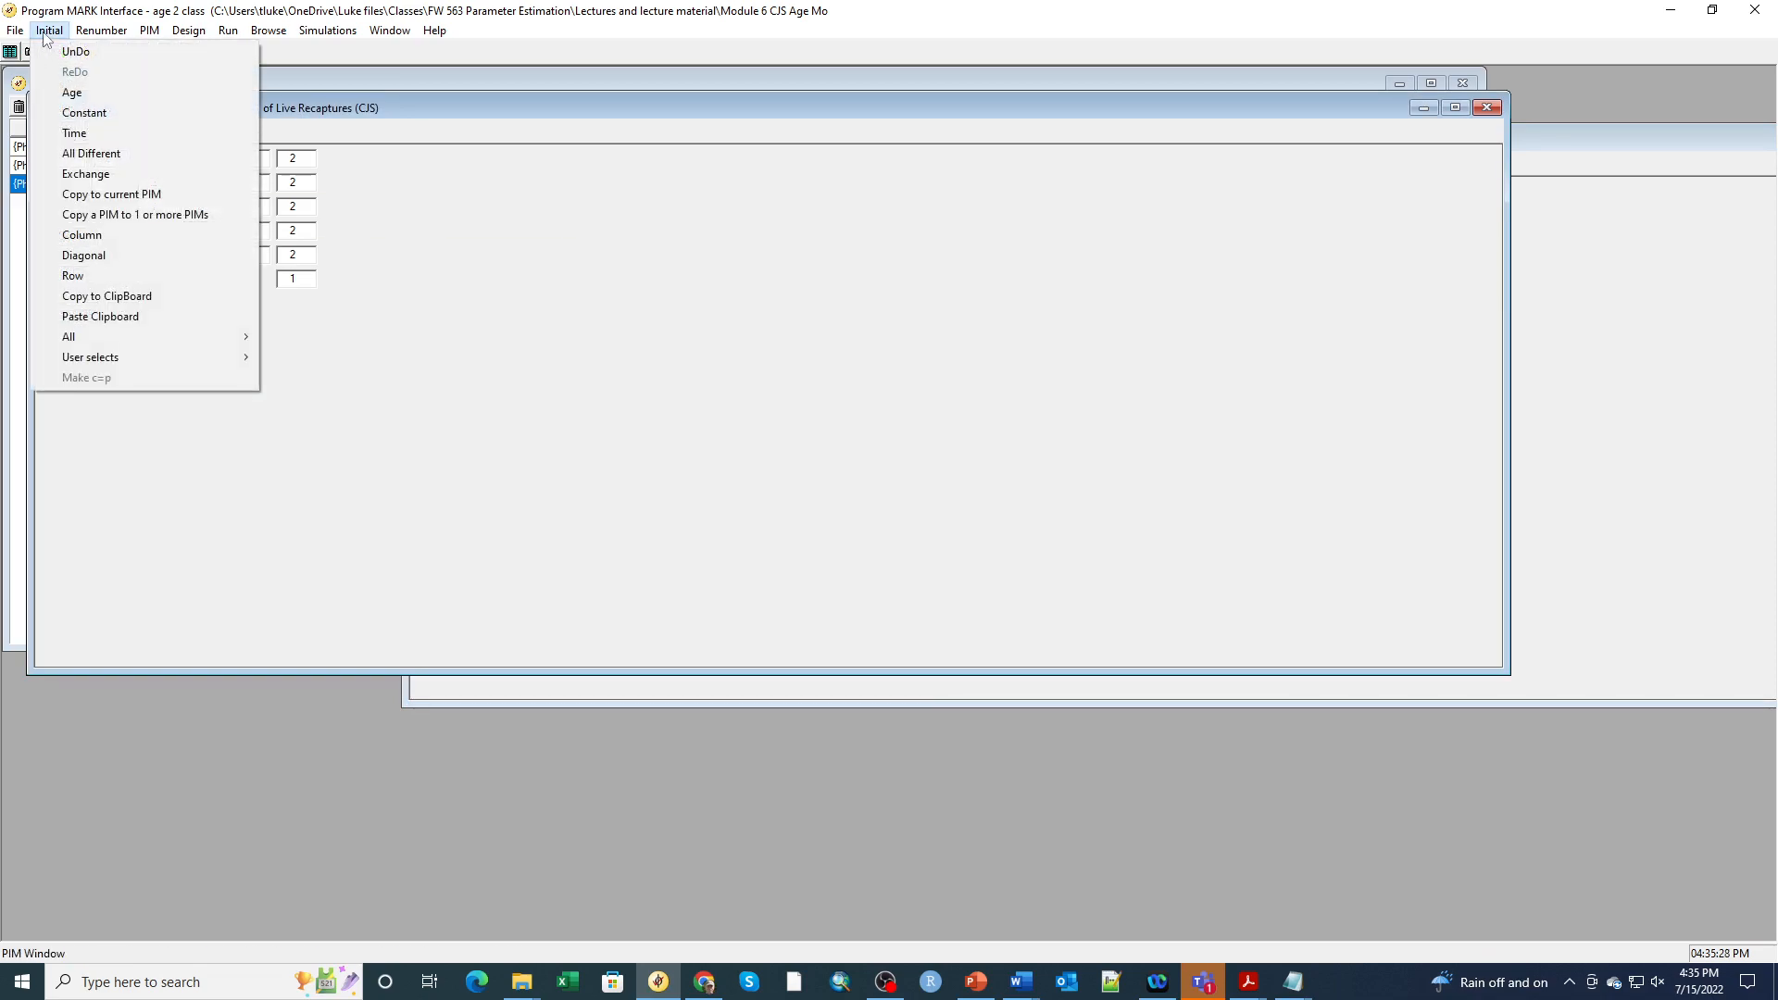
click(84, 135)
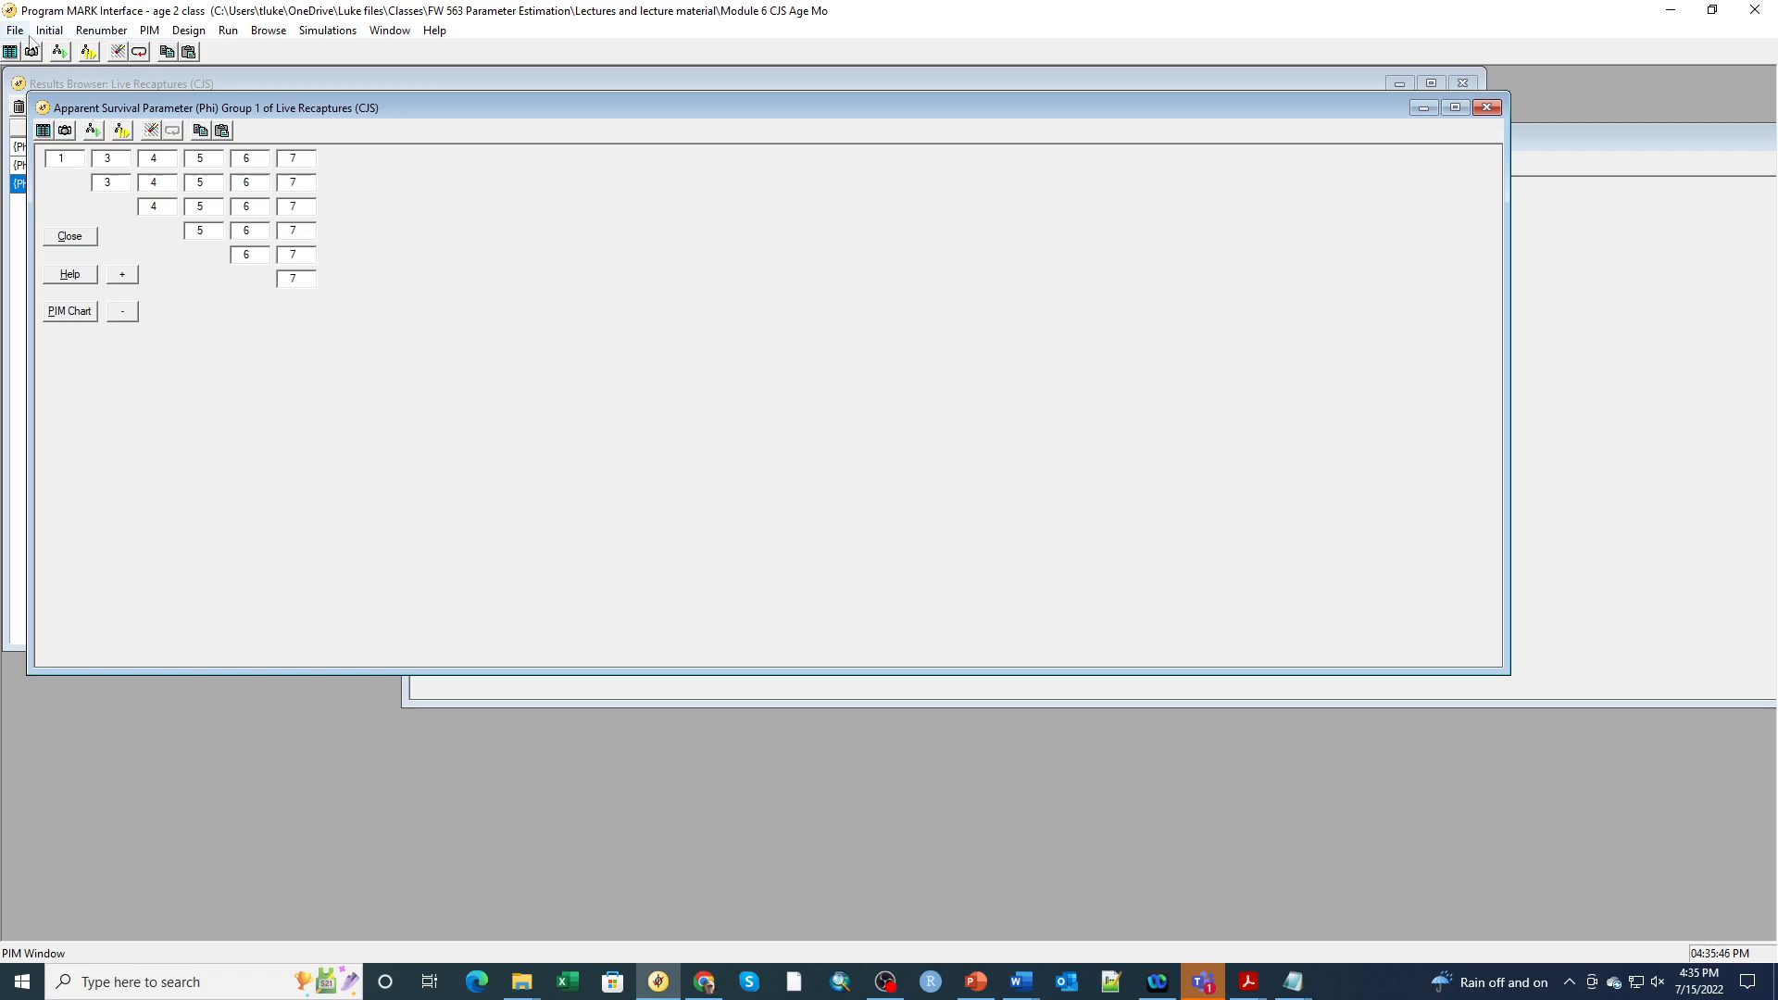
click(49, 30)
click(107, 133)
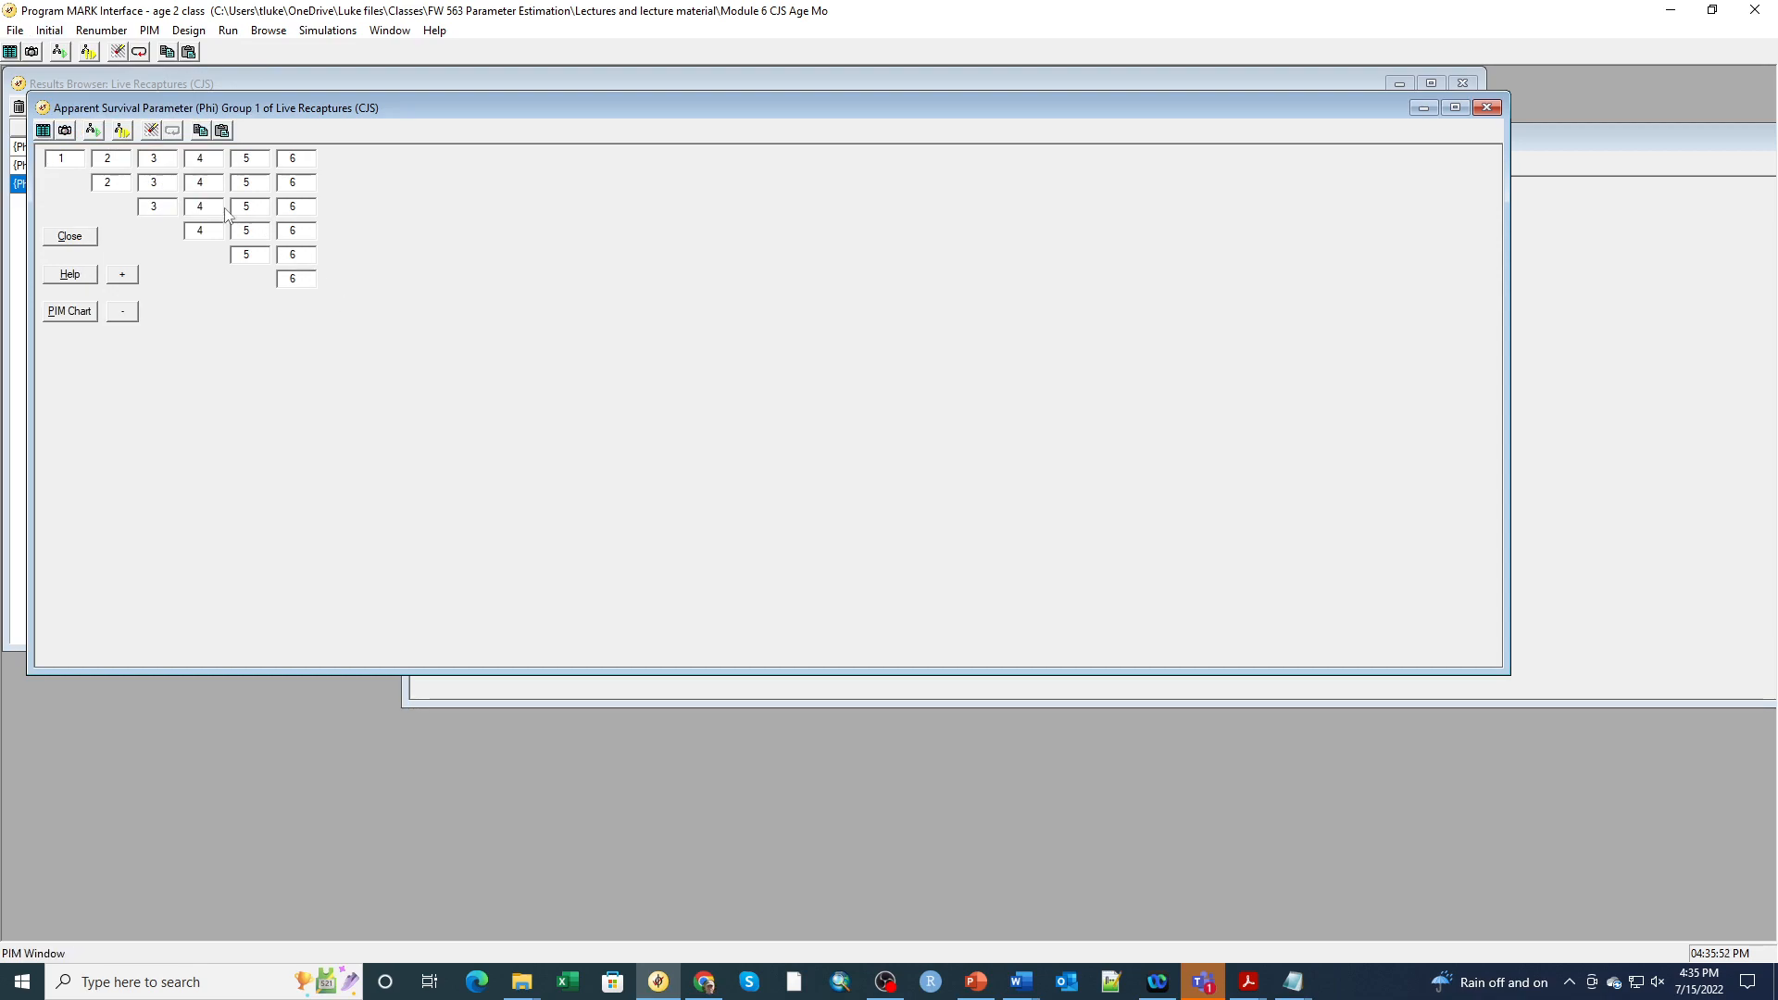
- Set every diagonal cell of the apparent survival matrix from row 2 to row 6 to 1
click(120, 183)
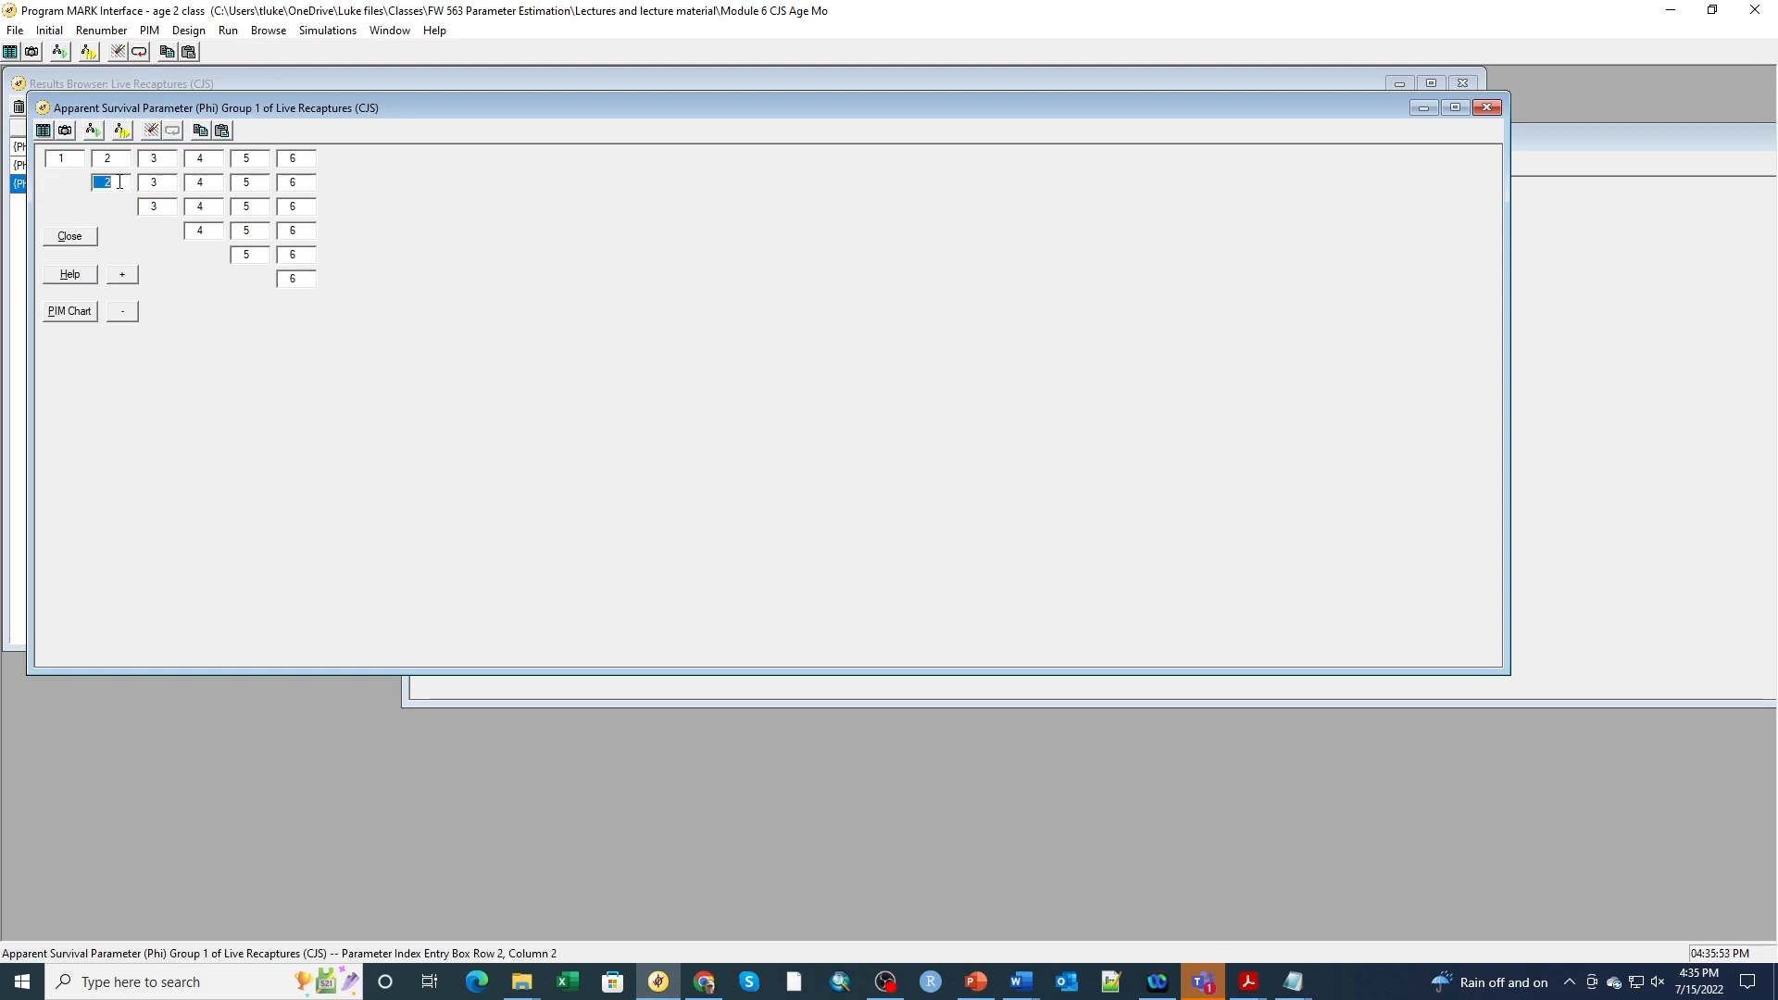
text(1)
click(162, 208)
text(1)
click(195, 230)
text(1)
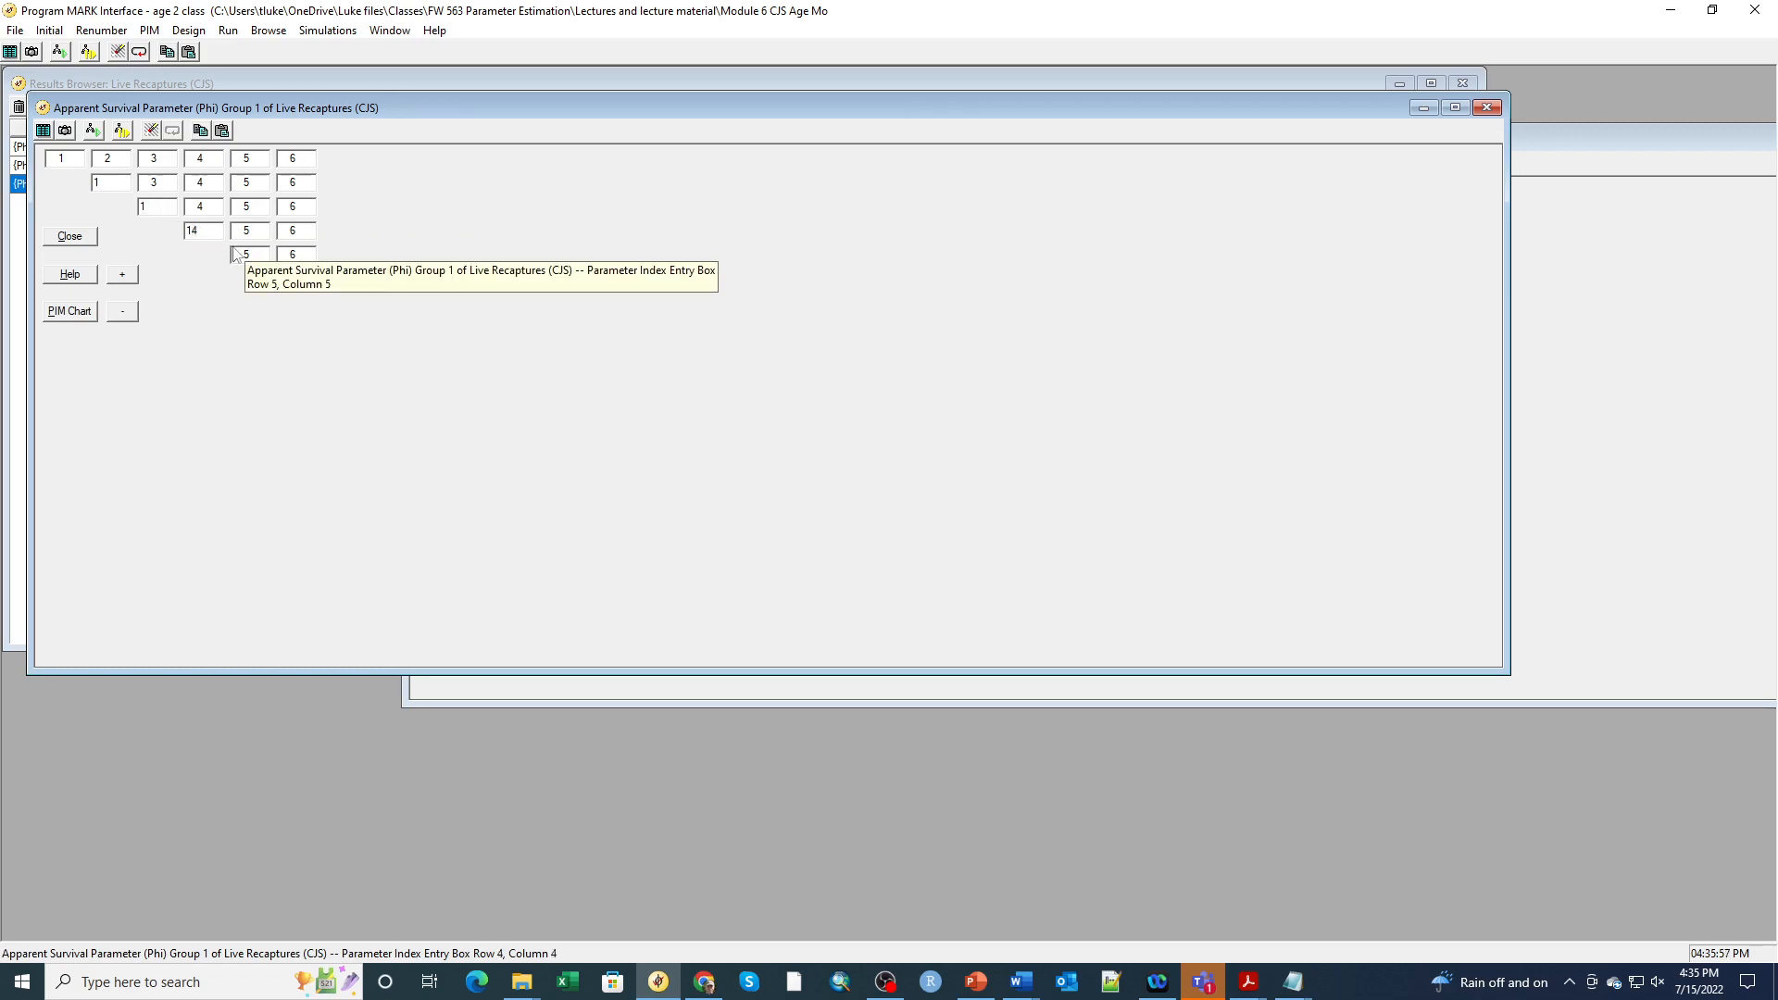
click(252, 256)
text(1)
click(287, 282)
text(1)
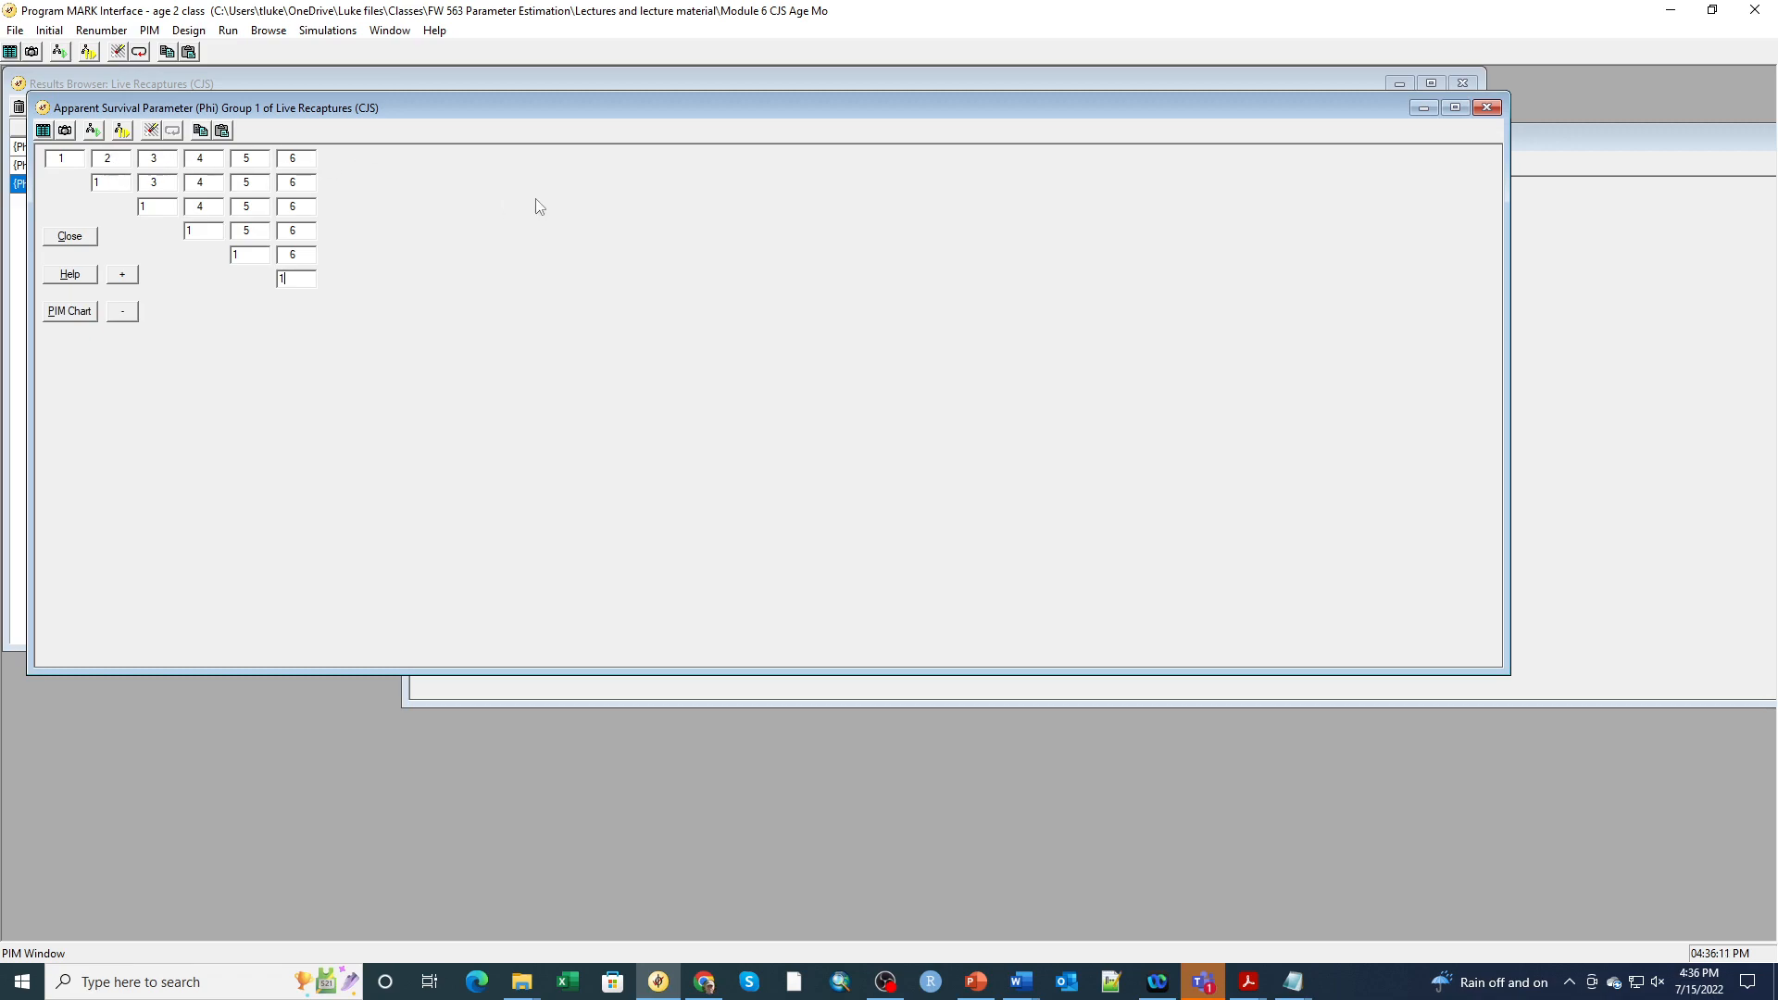
- Open the parameter index chart and renumber the survival and recapture parameters with no overlap
drag(551, 113, 574, 256)
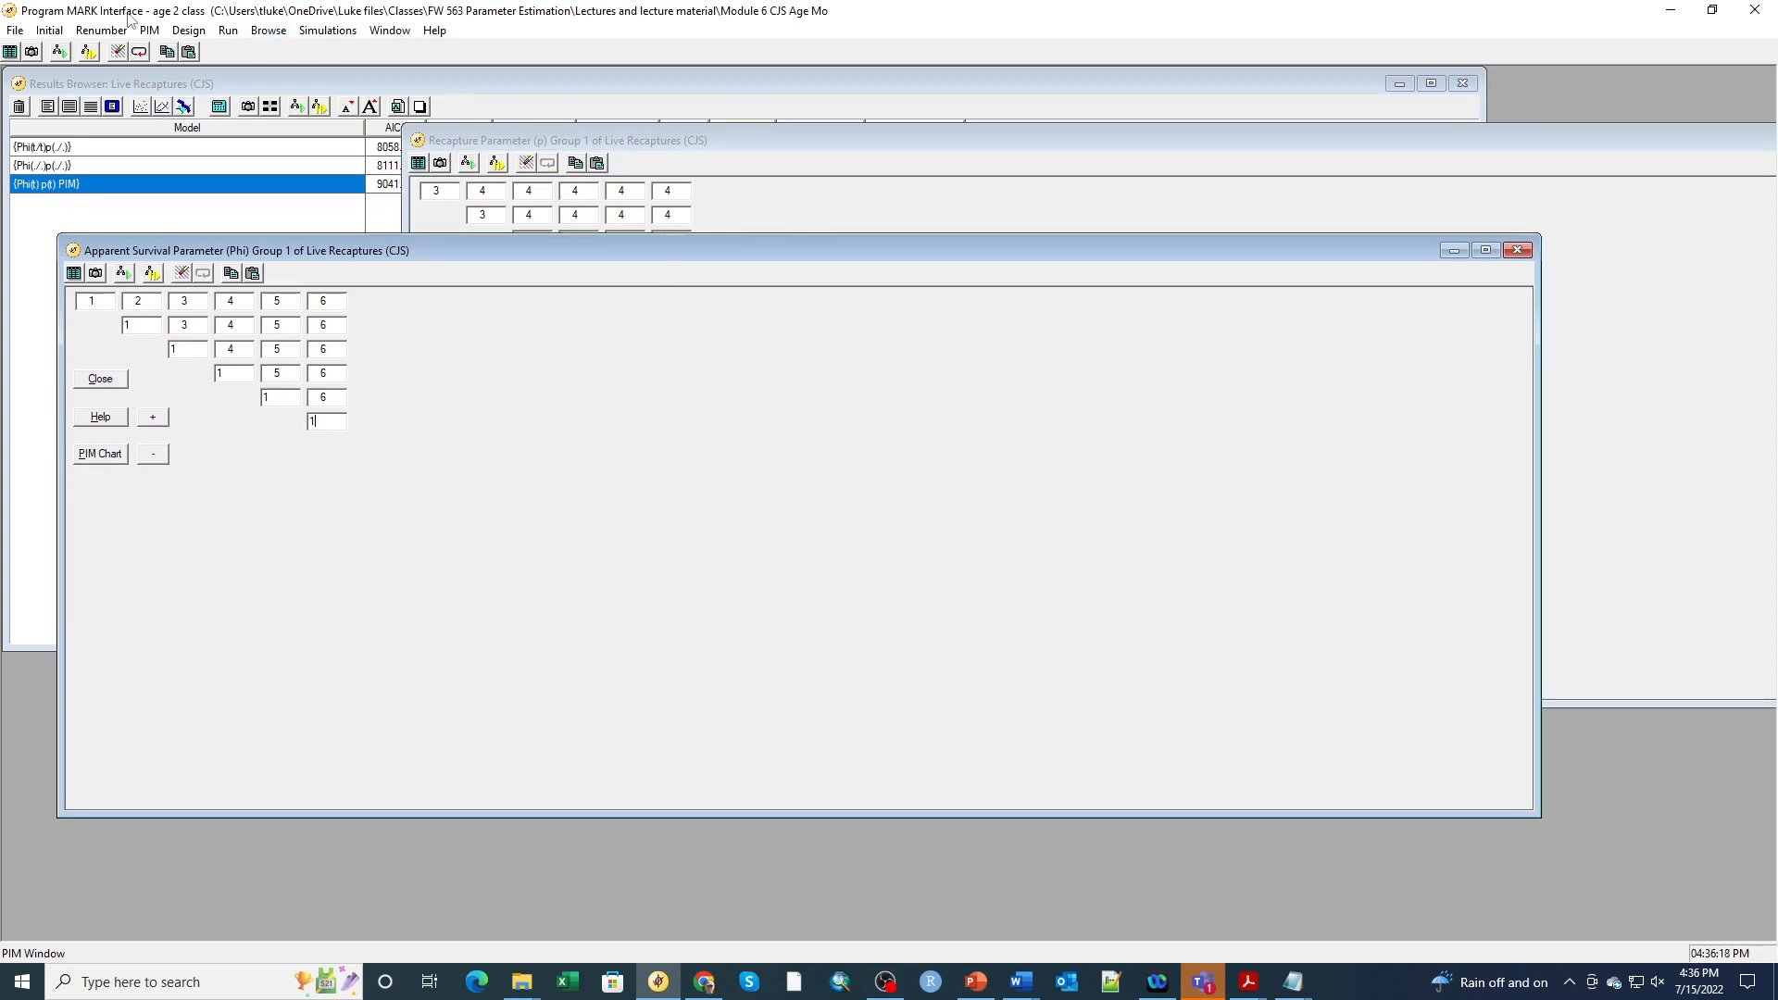
click(247, 106)
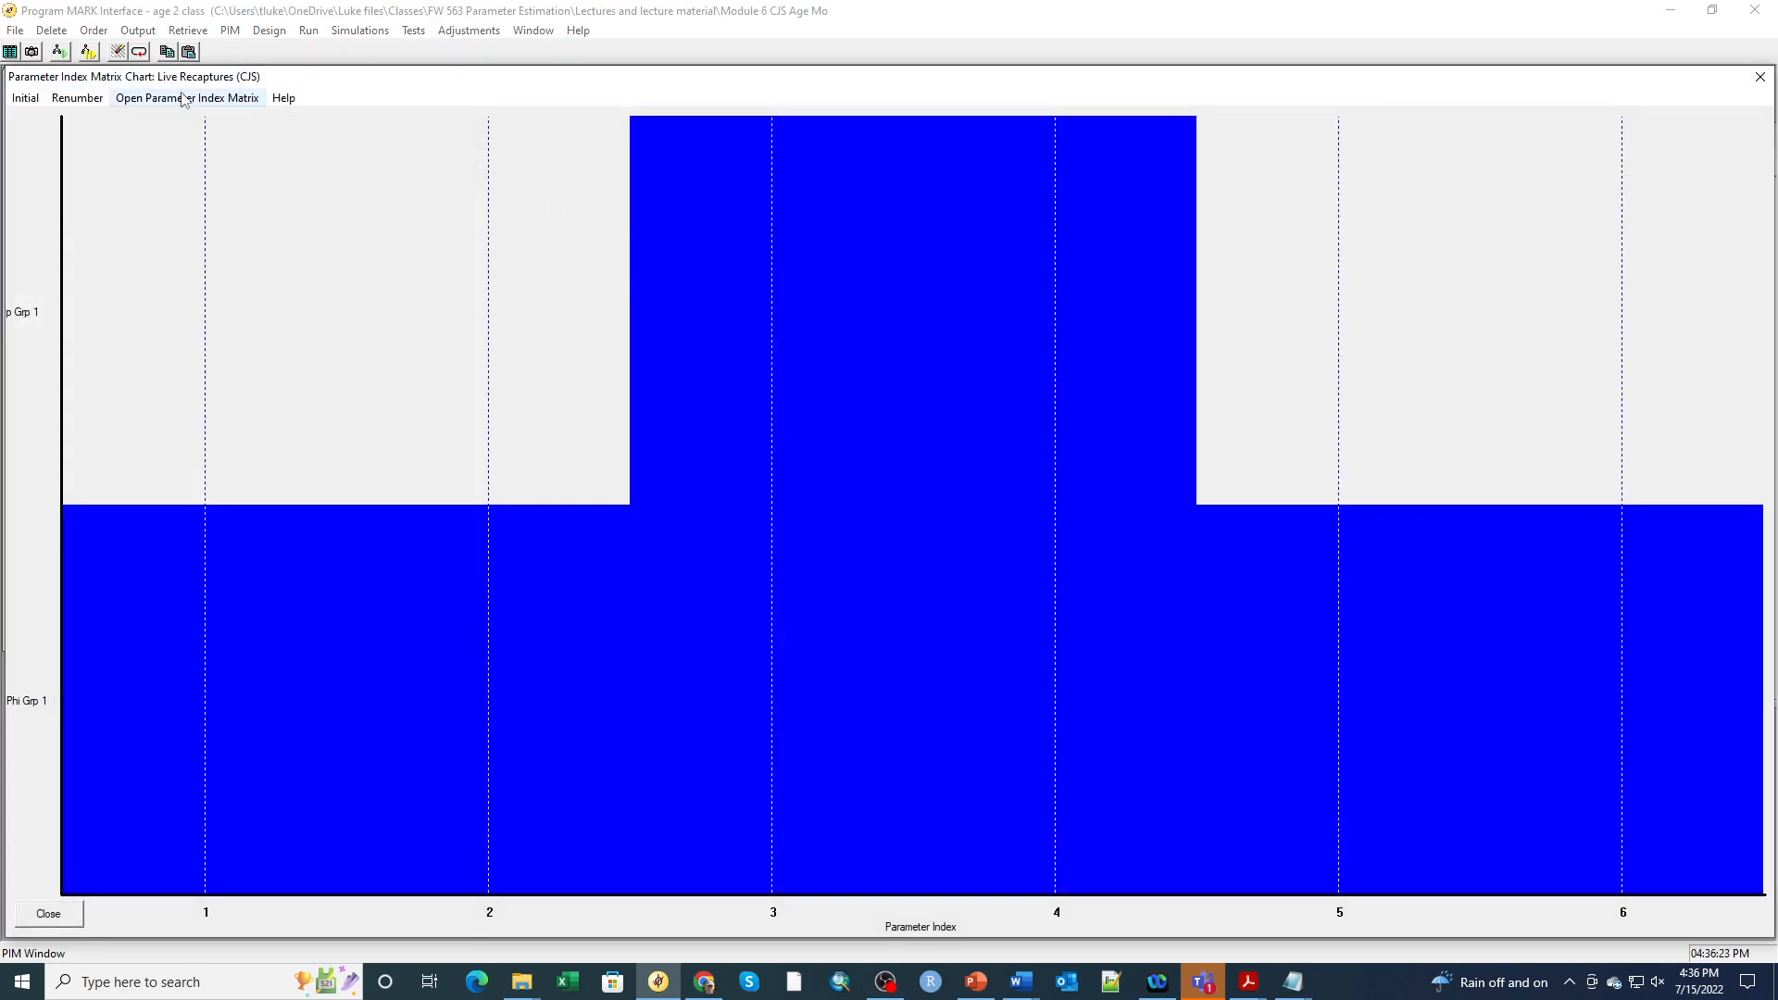
click(79, 99)
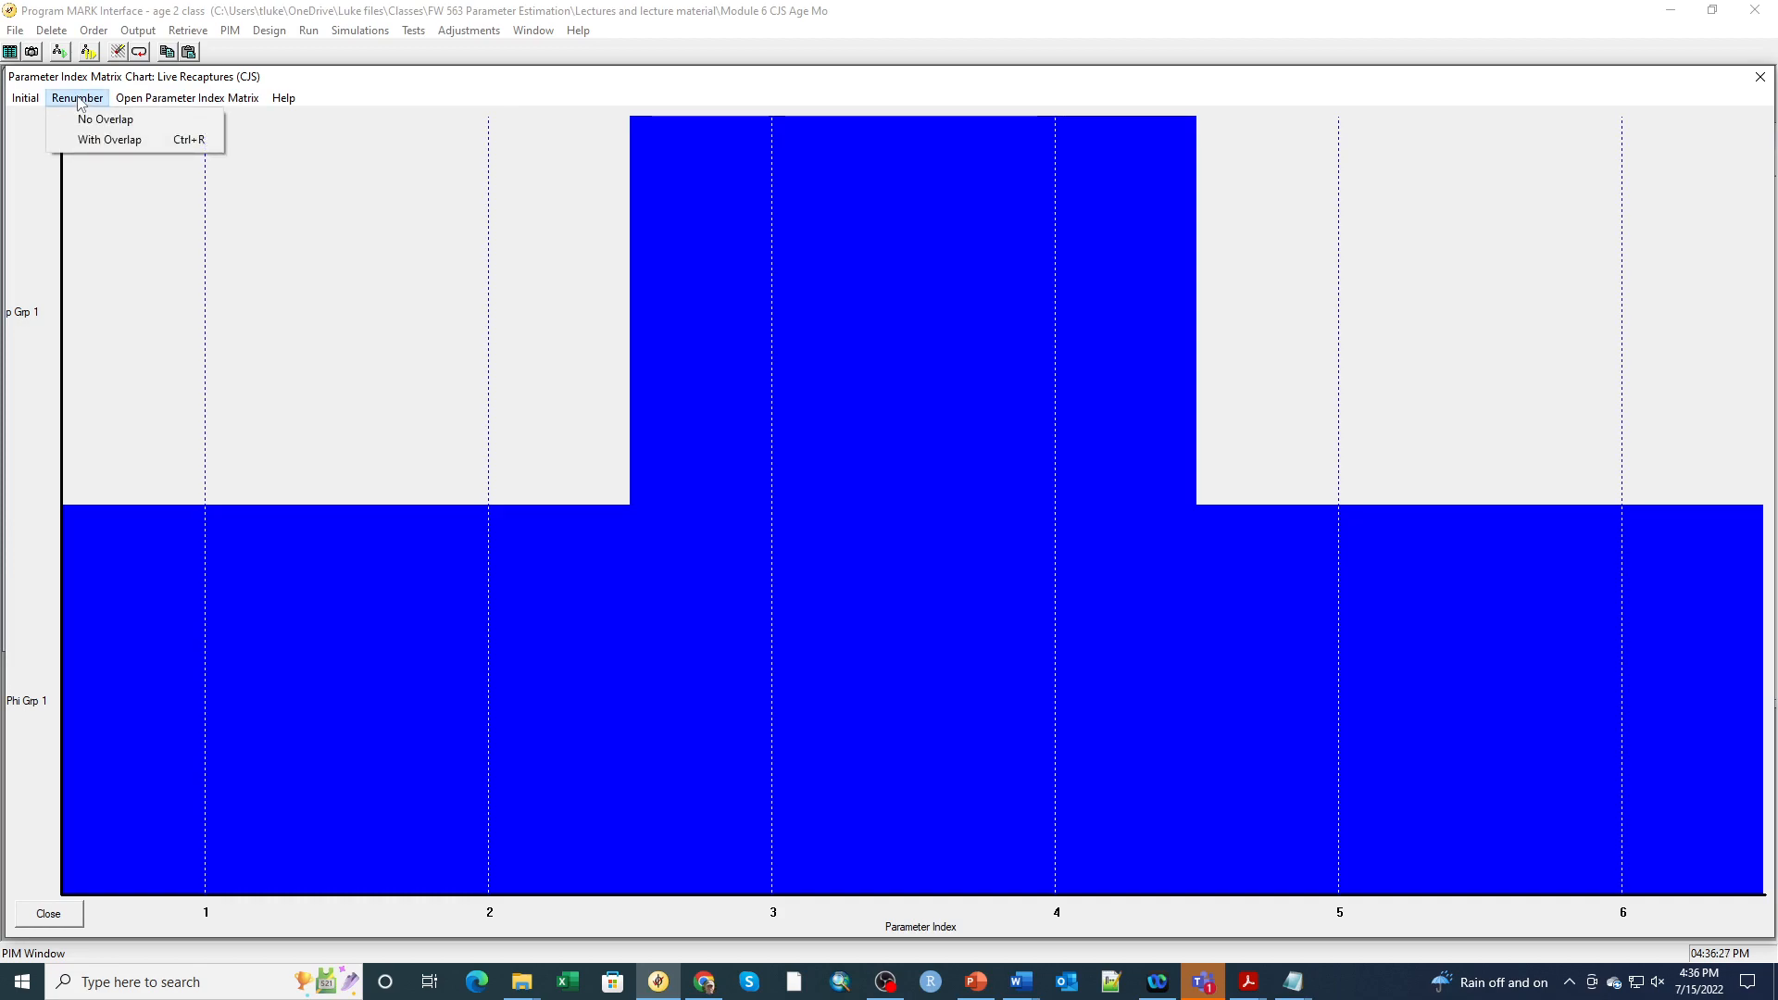
click(85, 120)
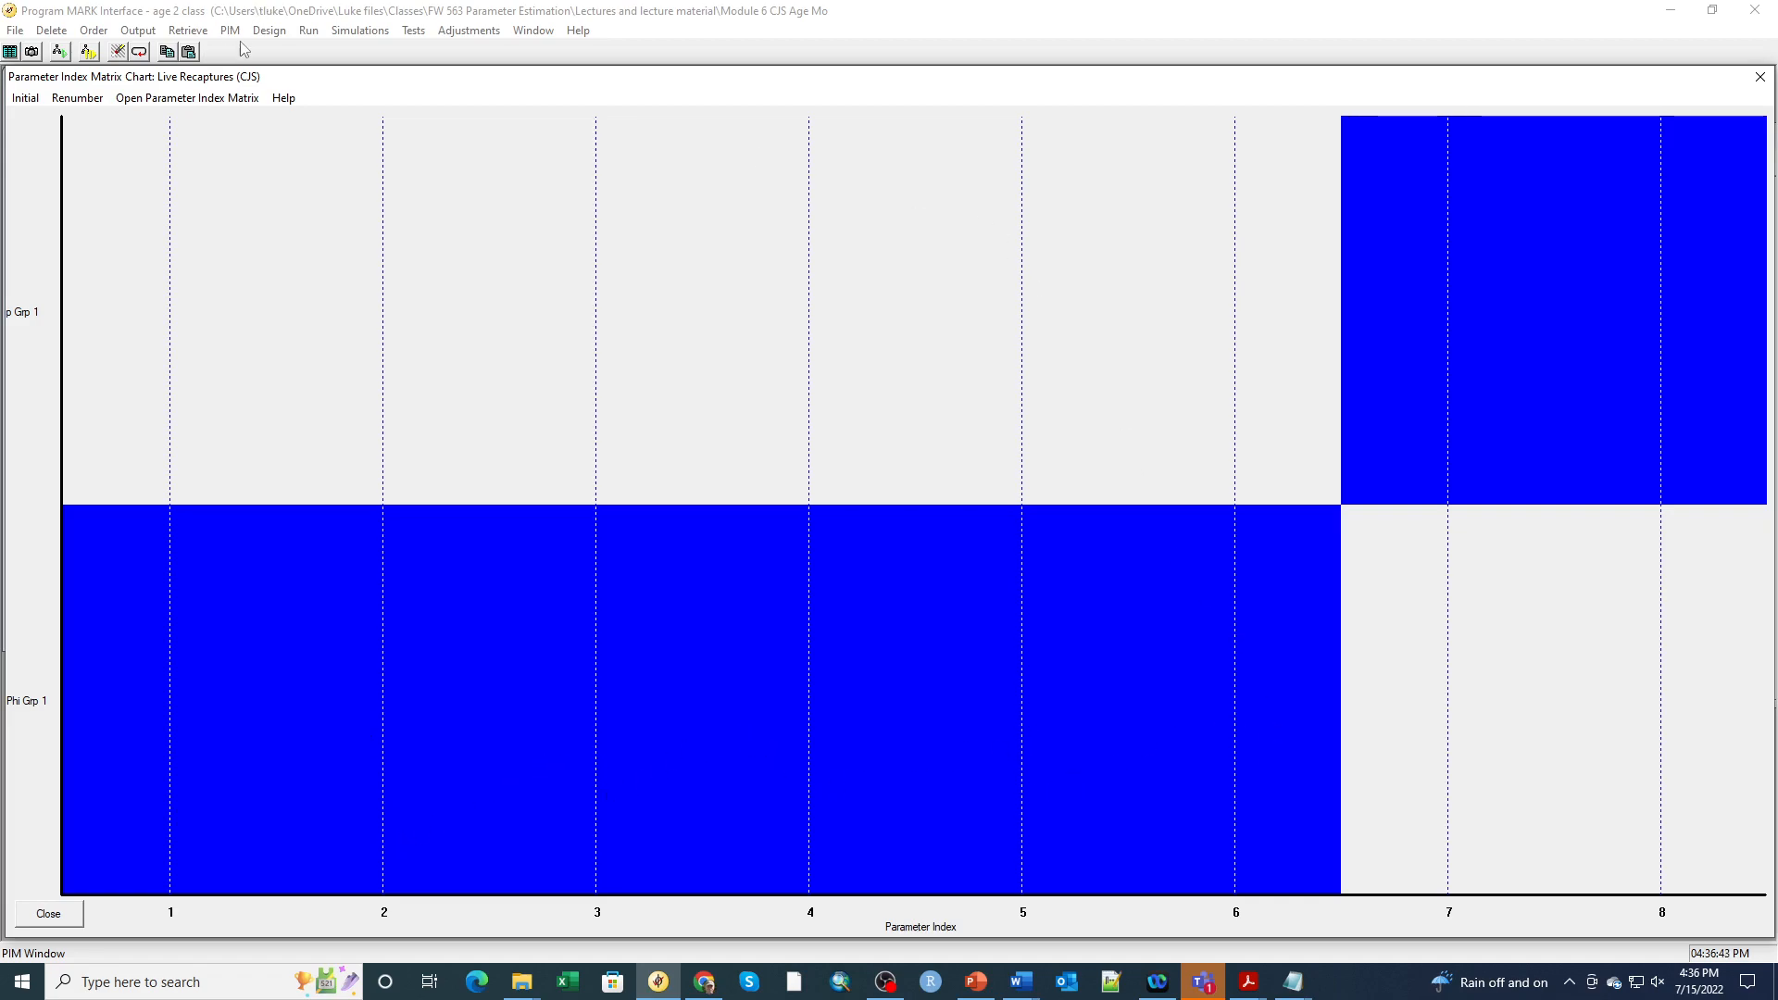
- Run the current model under the name Phi(./t) p(t) PIM, append its output to the database, and close the chart
click(309, 31)
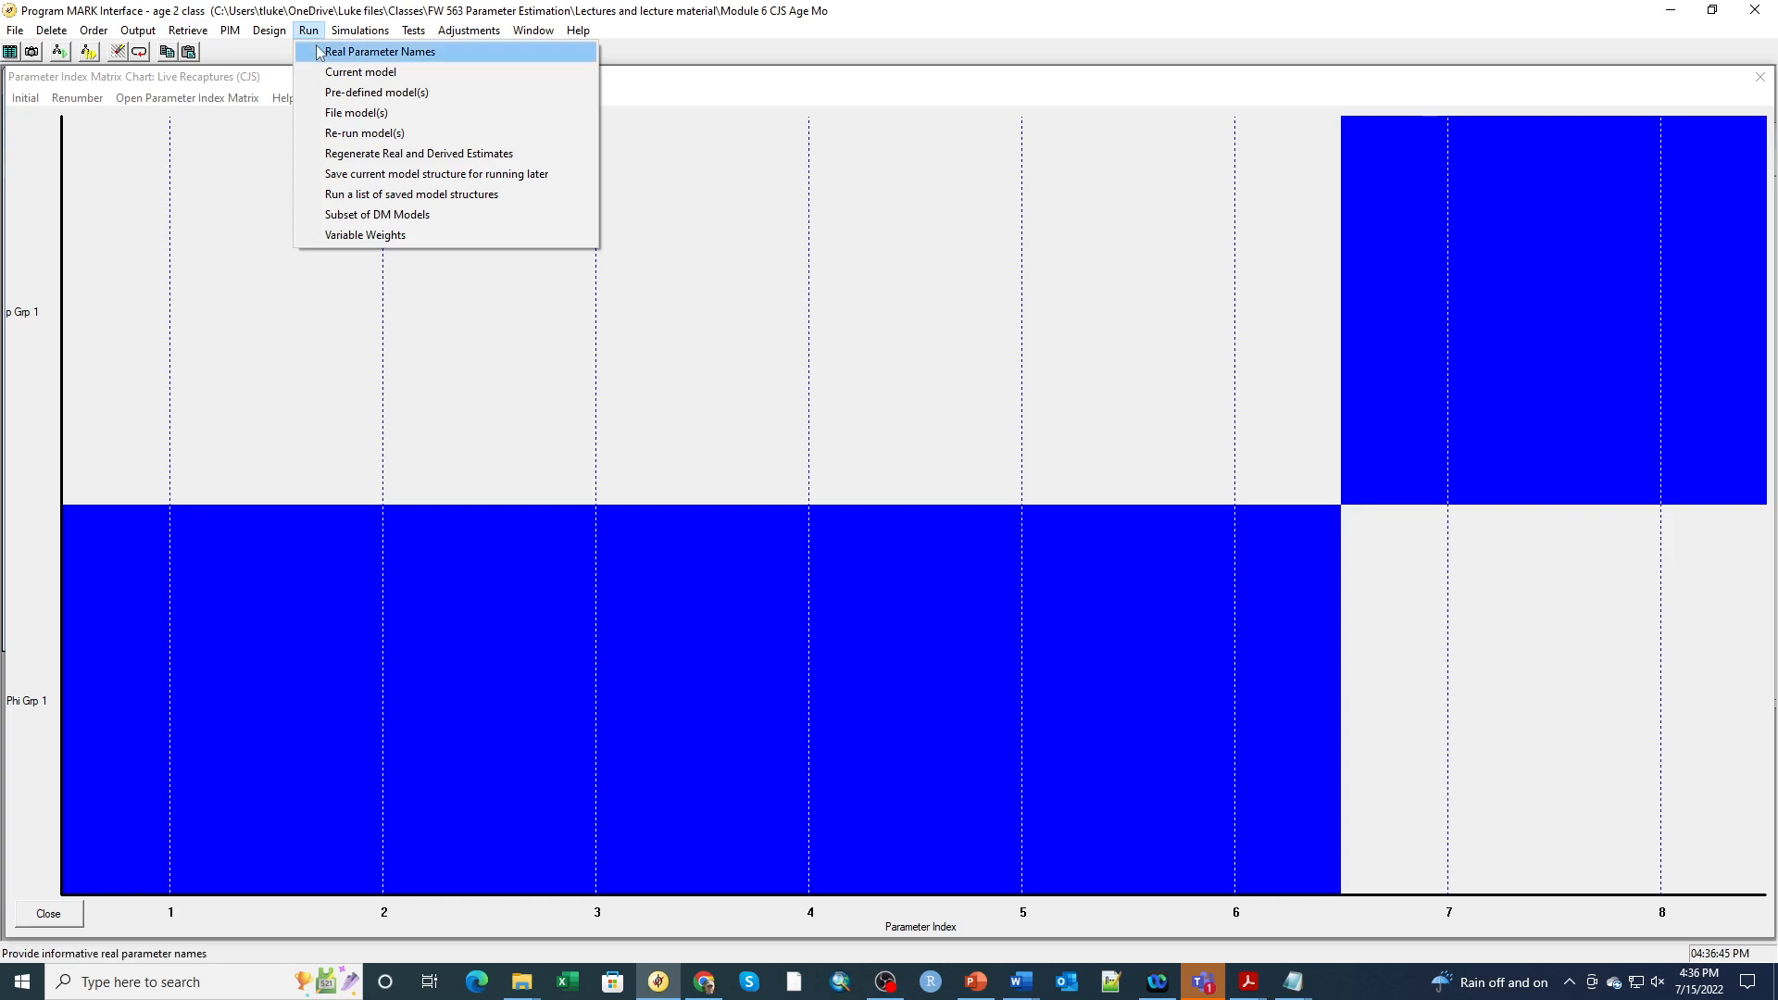
click(324, 72)
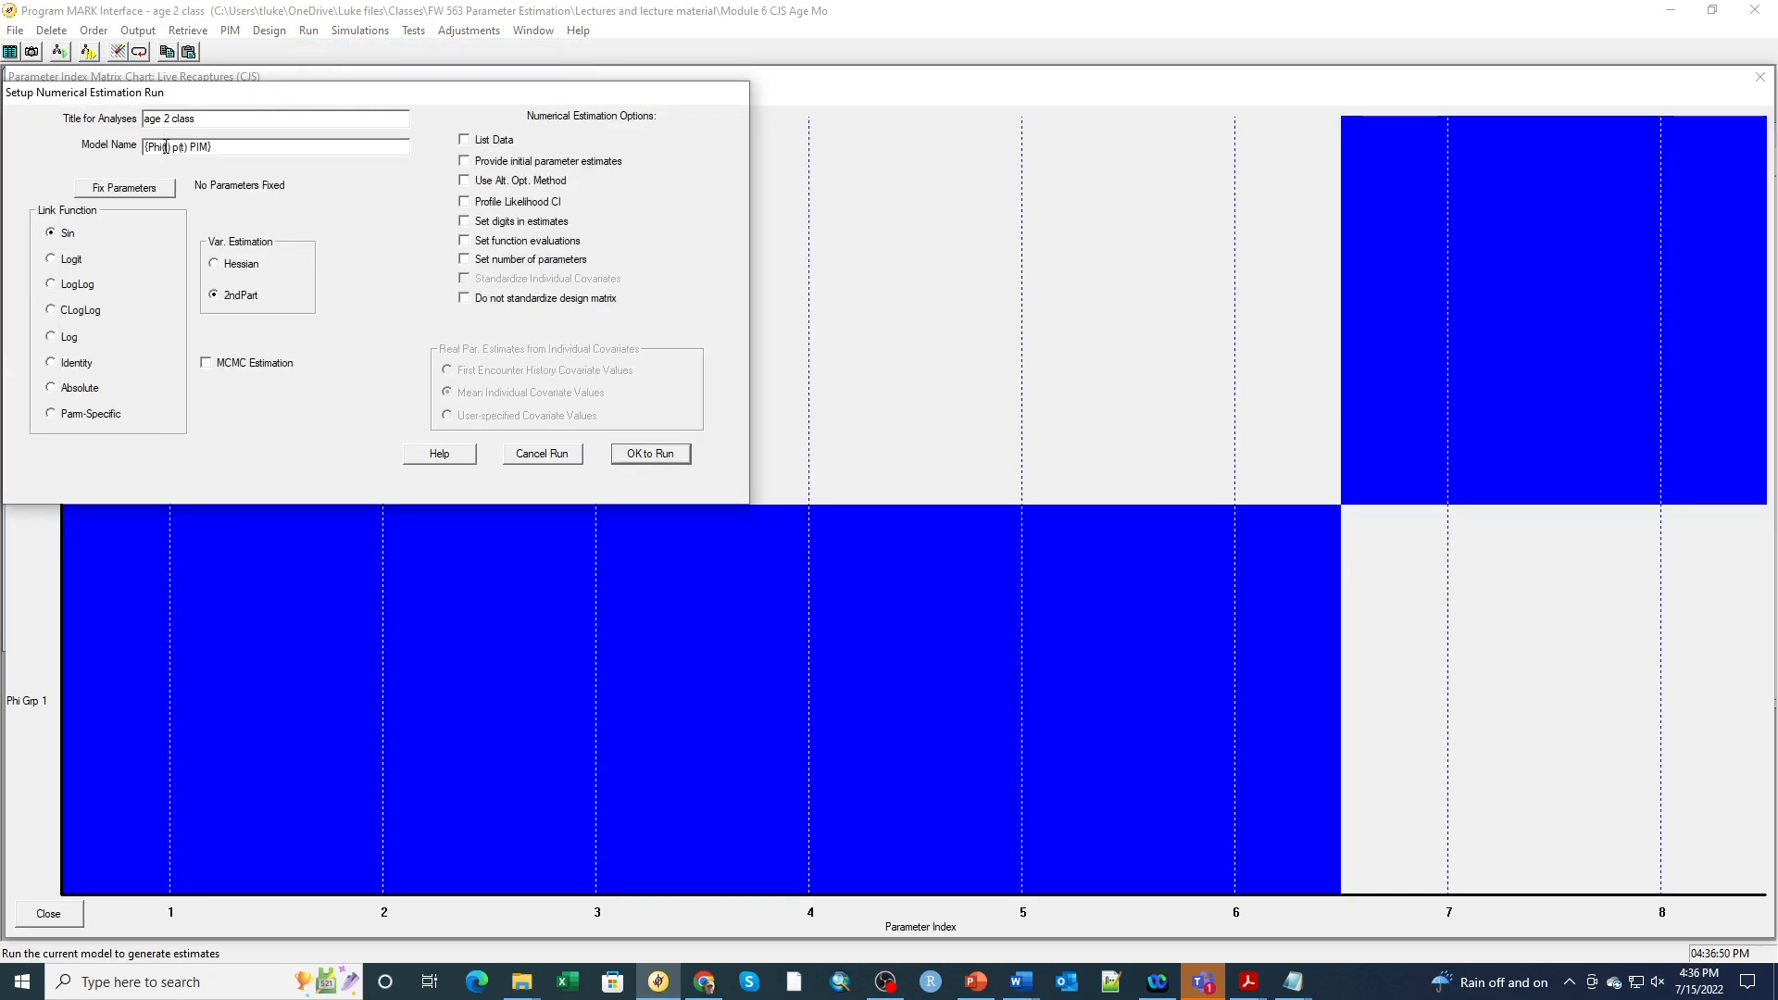
drag(164, 147, 218, 151)
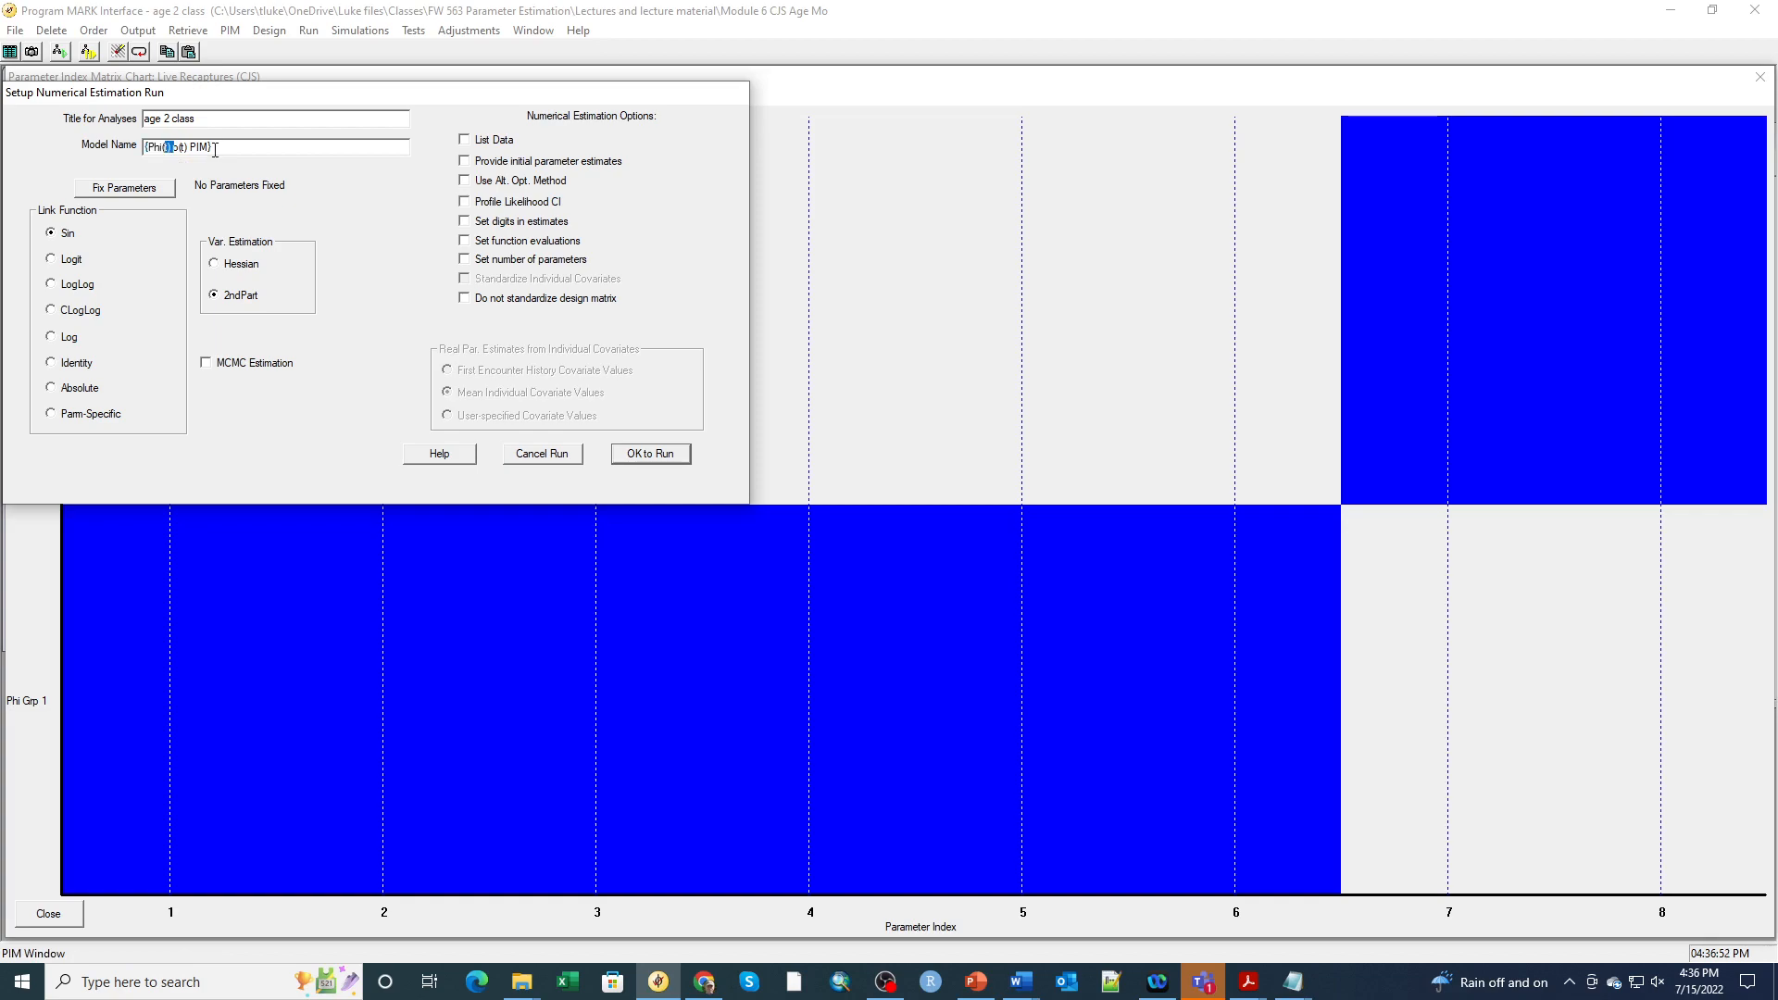
key(BackSpace)
text(./t))
click(651, 455)
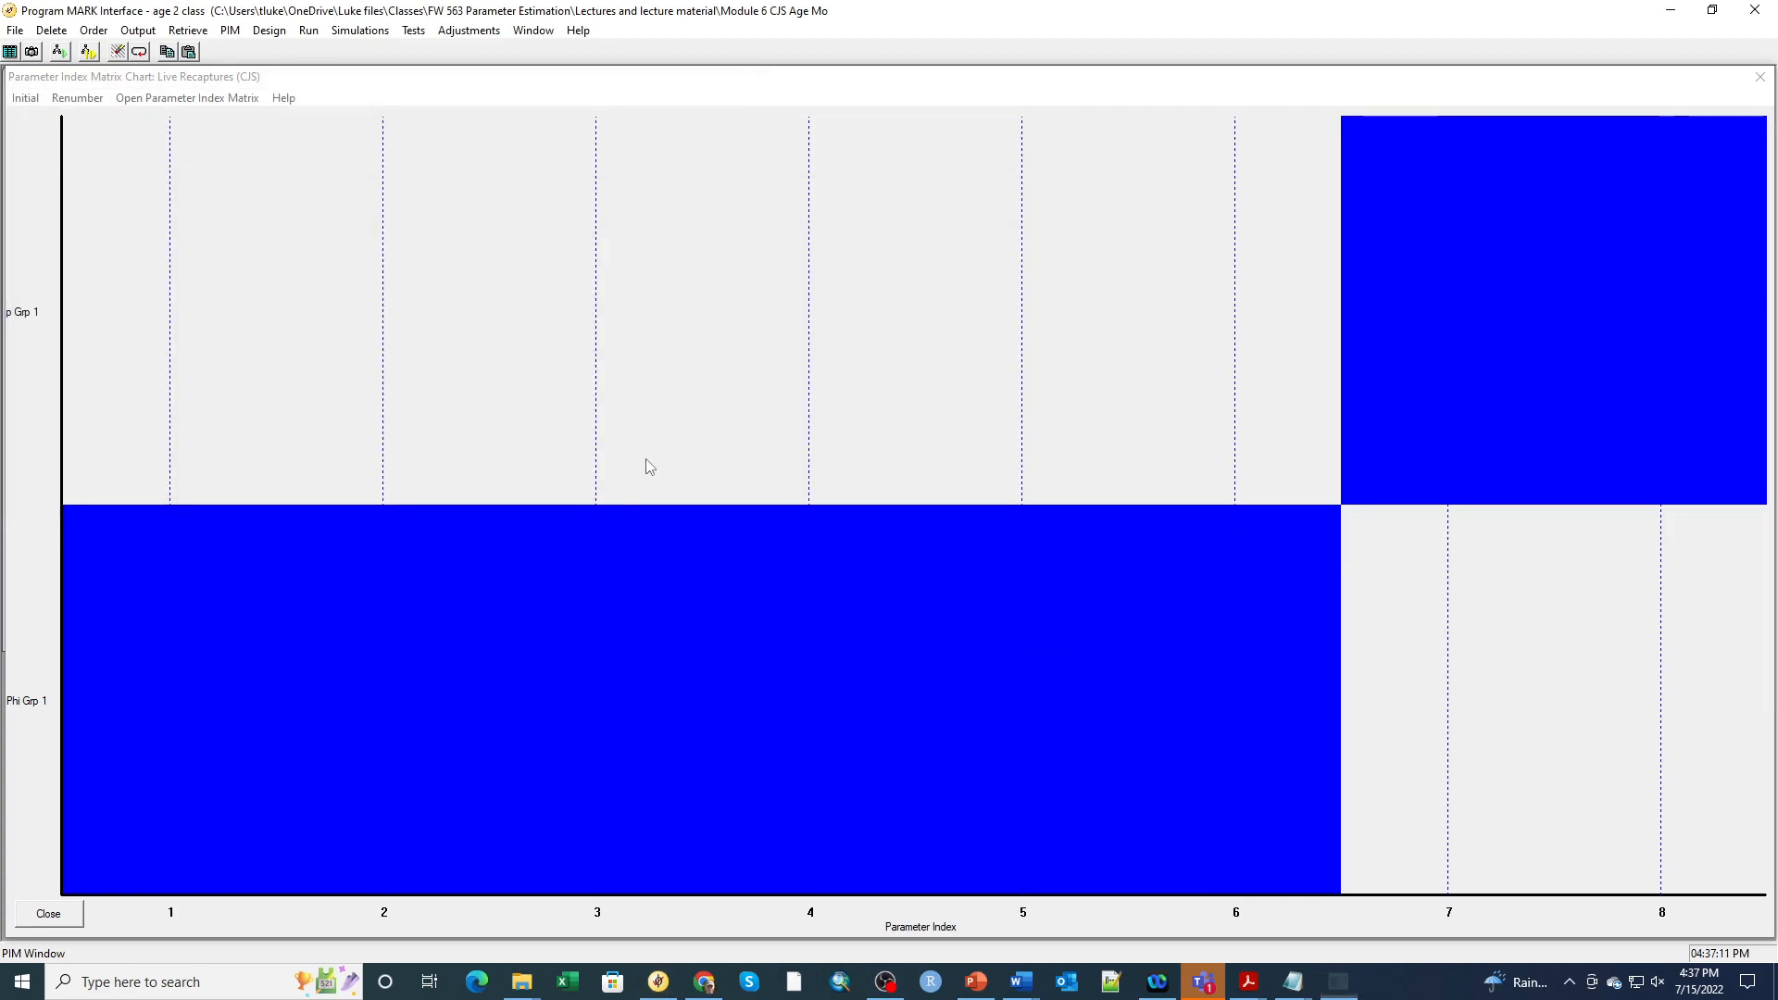
click(919, 588)
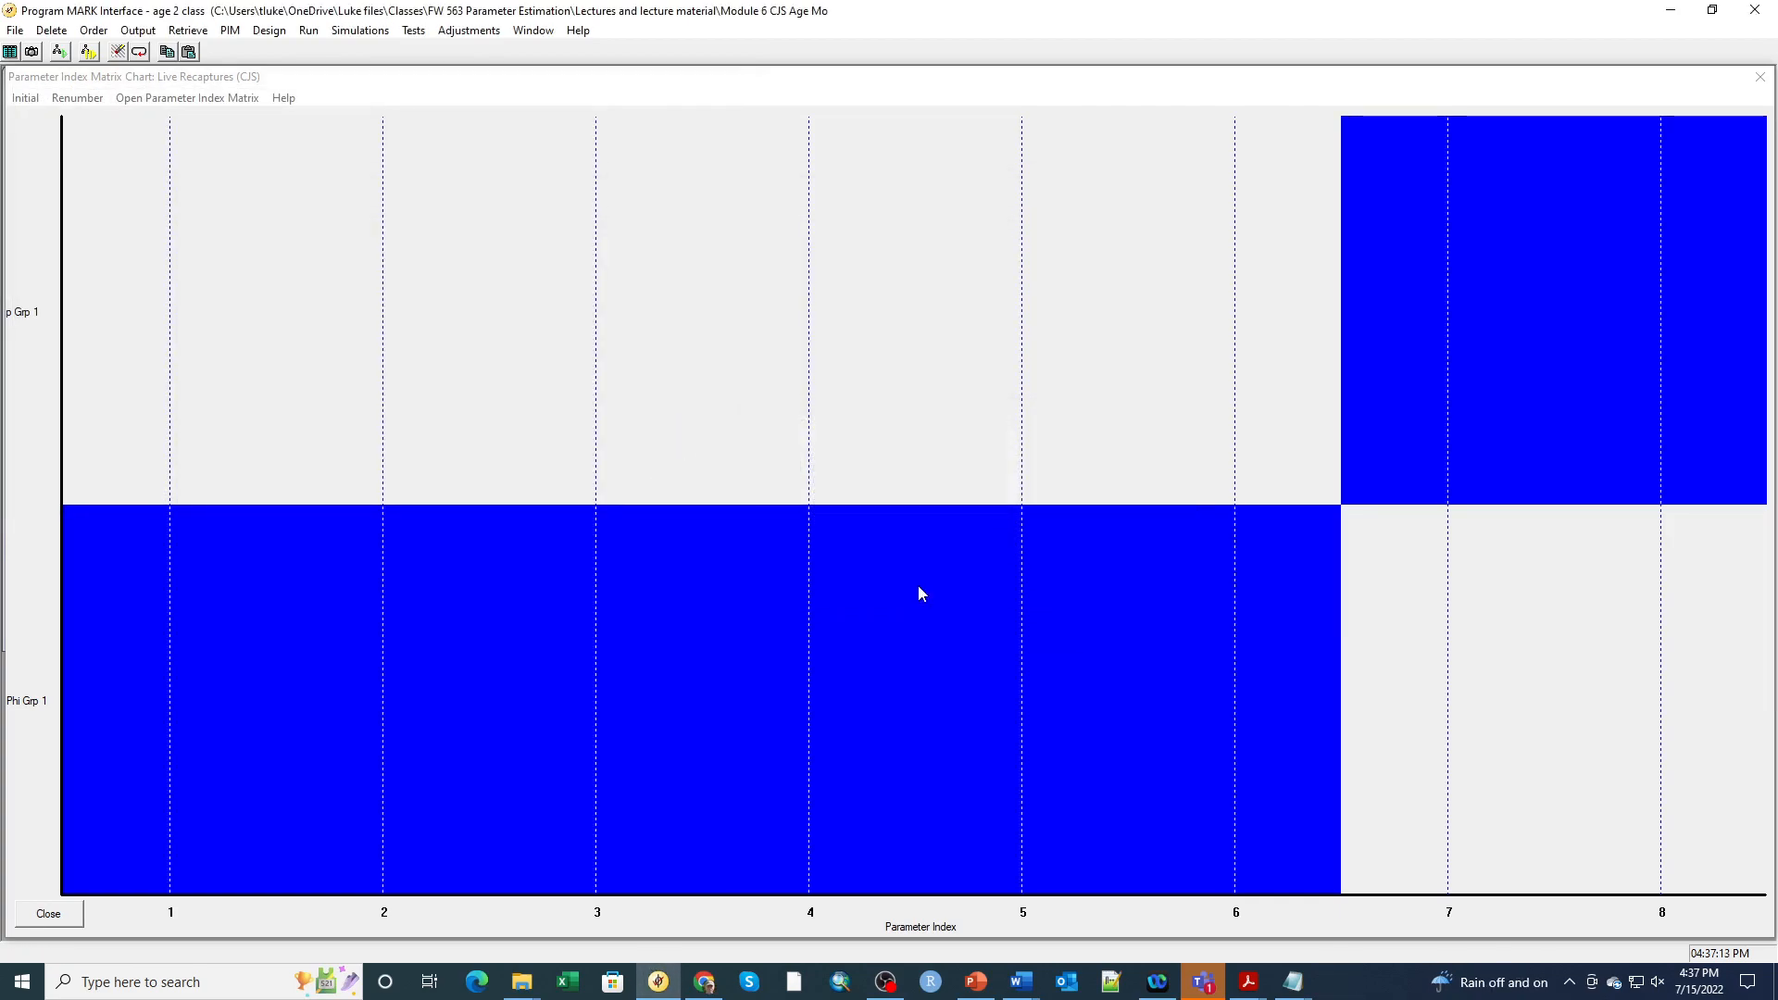
click(1760, 76)
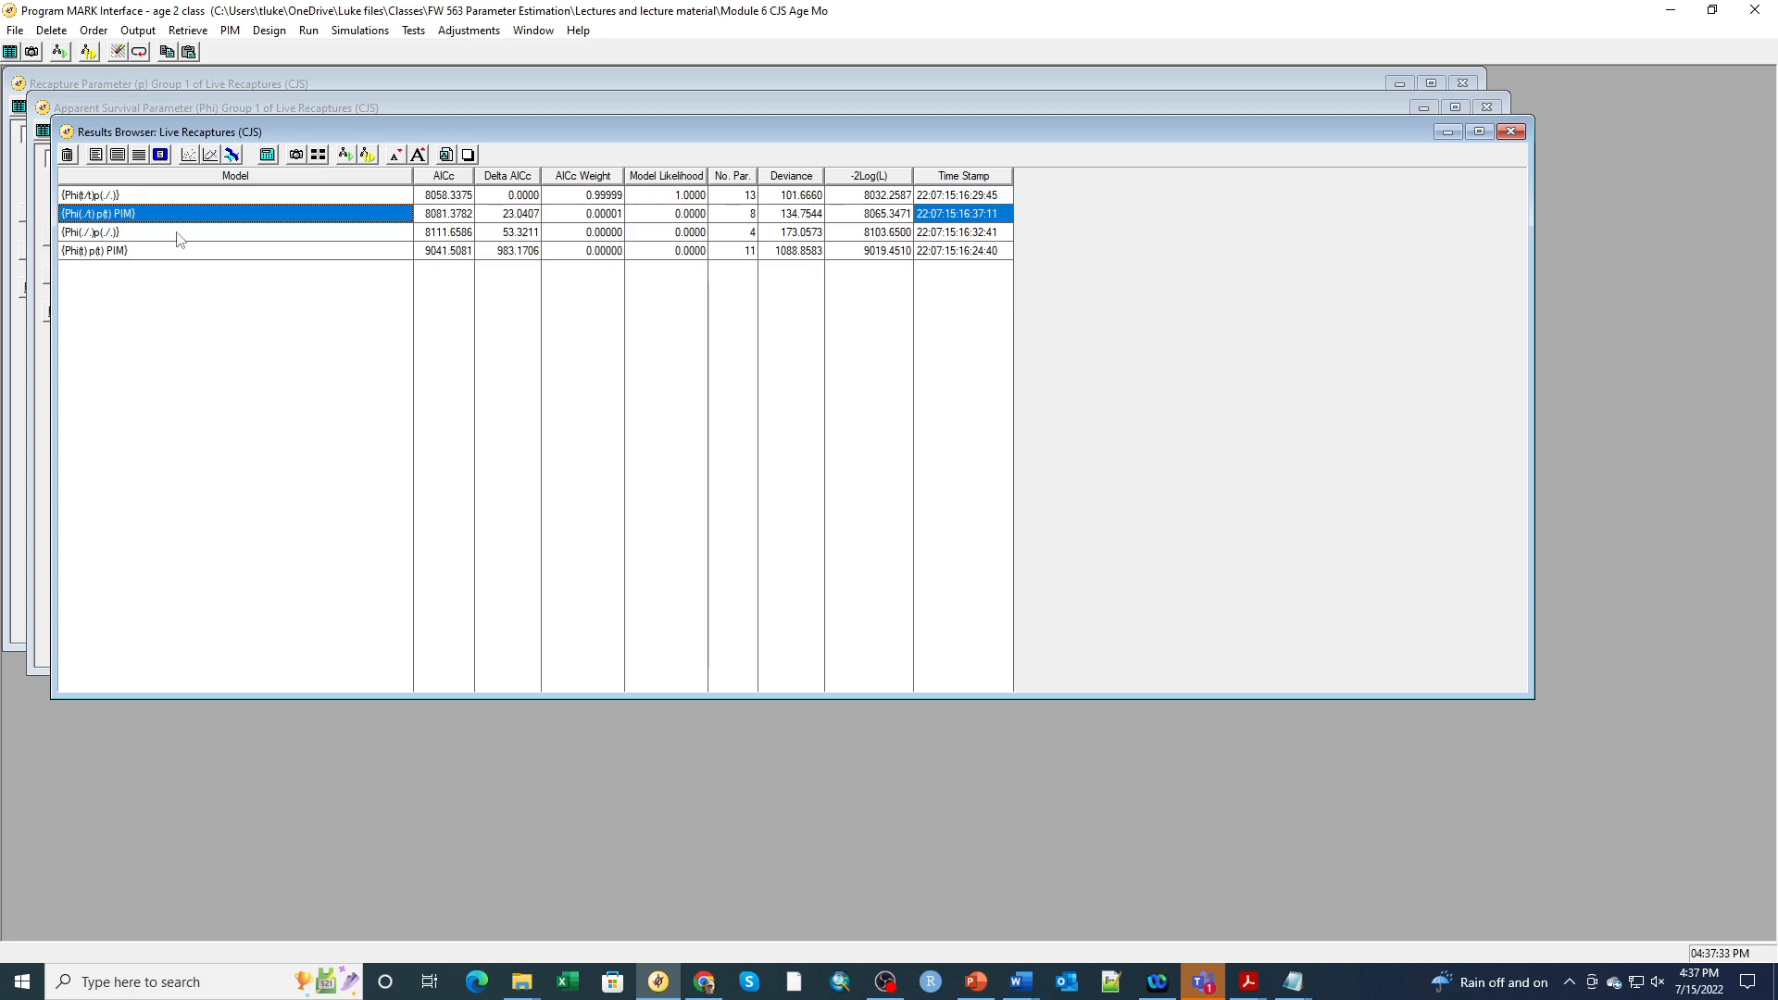
- Select the Phi(t/t)p(./.) model in the results
click(155, 203)
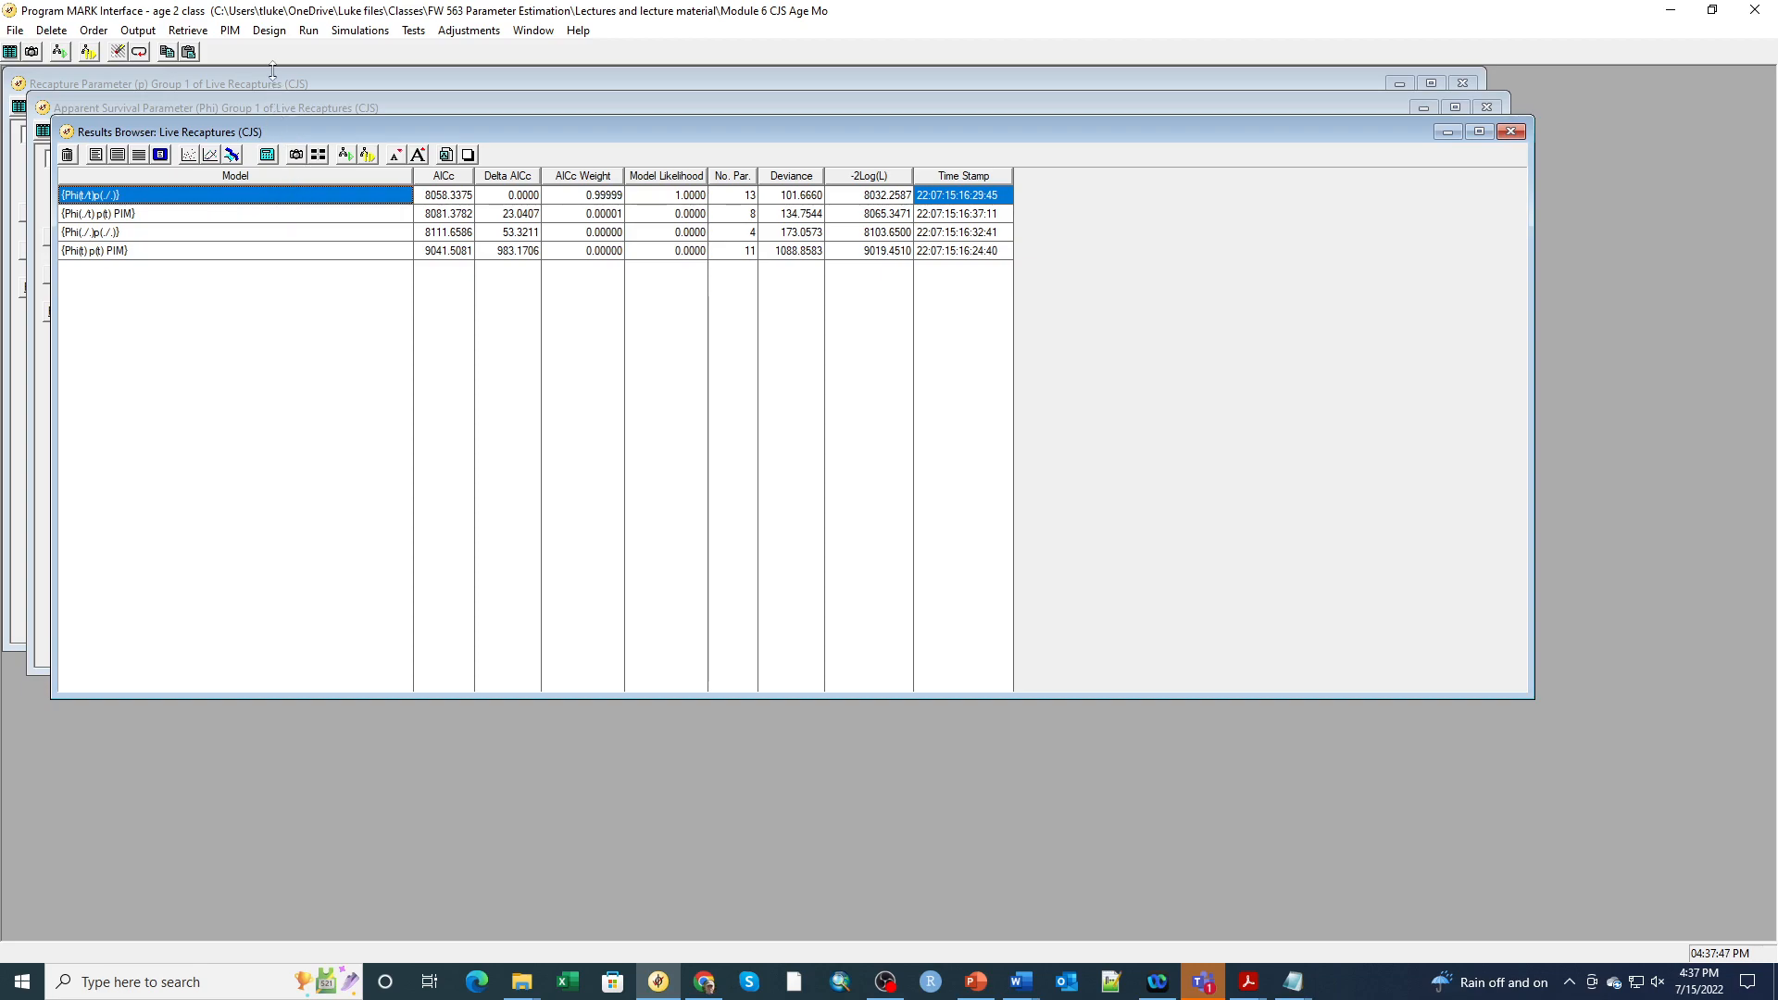
click(268, 31)
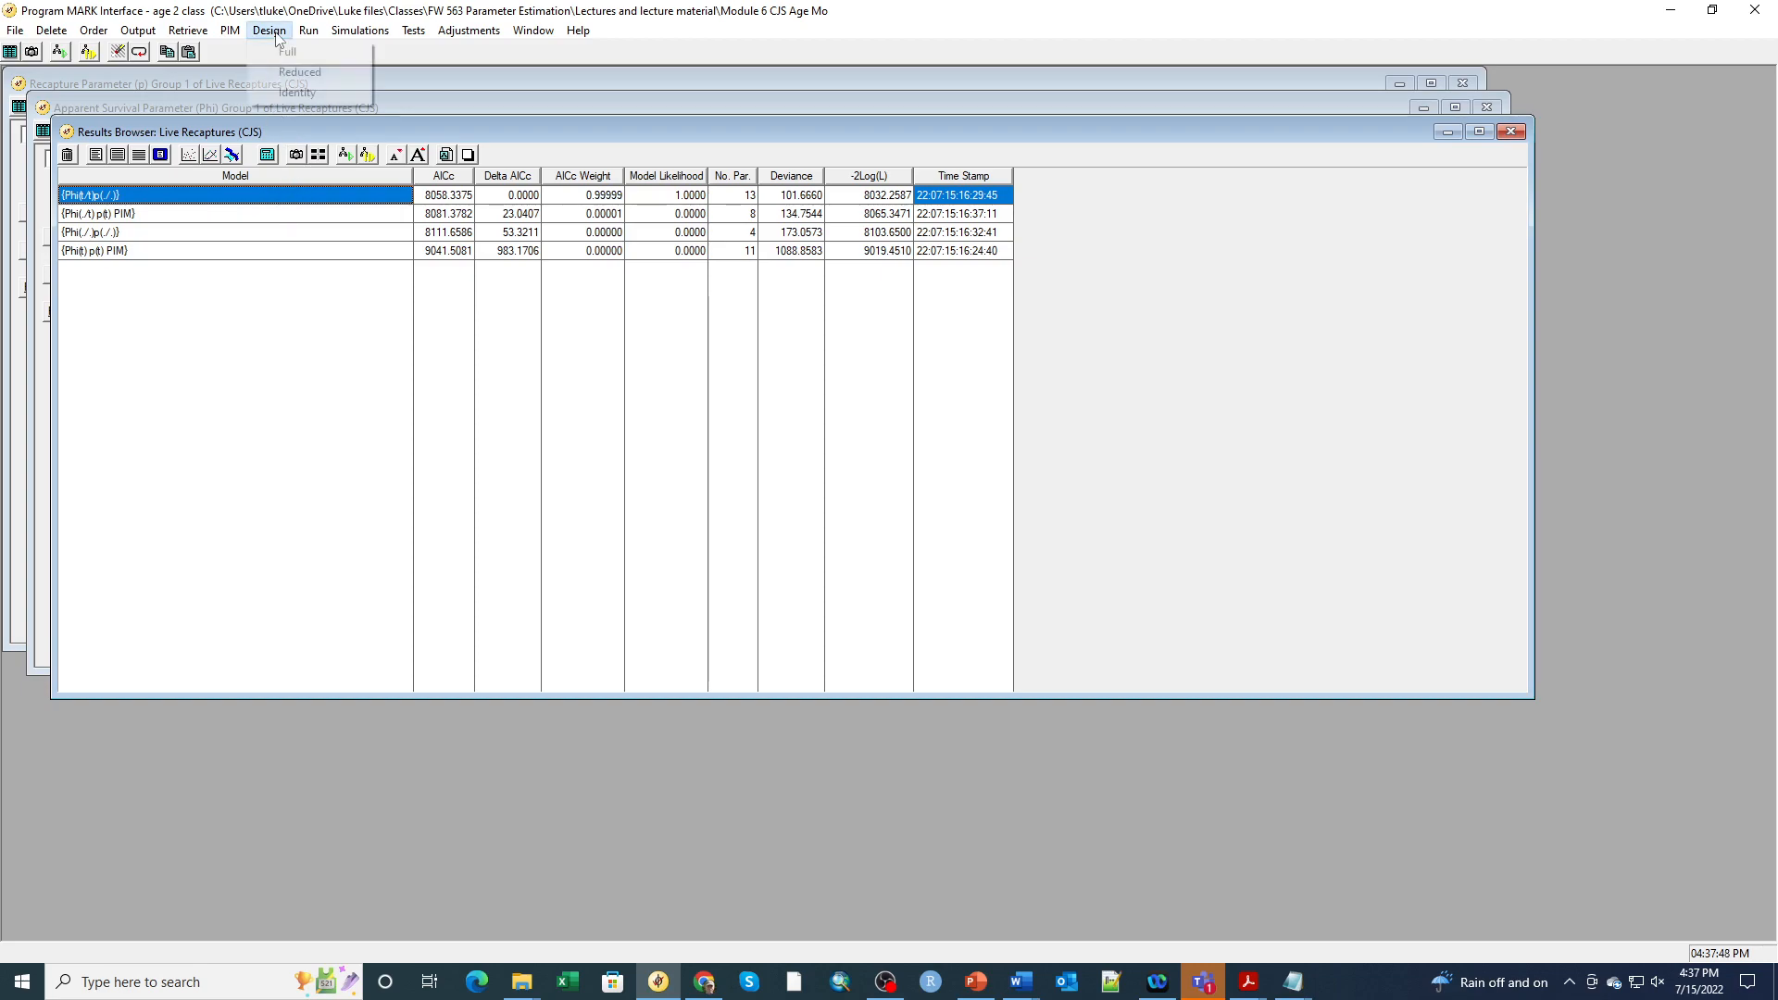
click(289, 81)
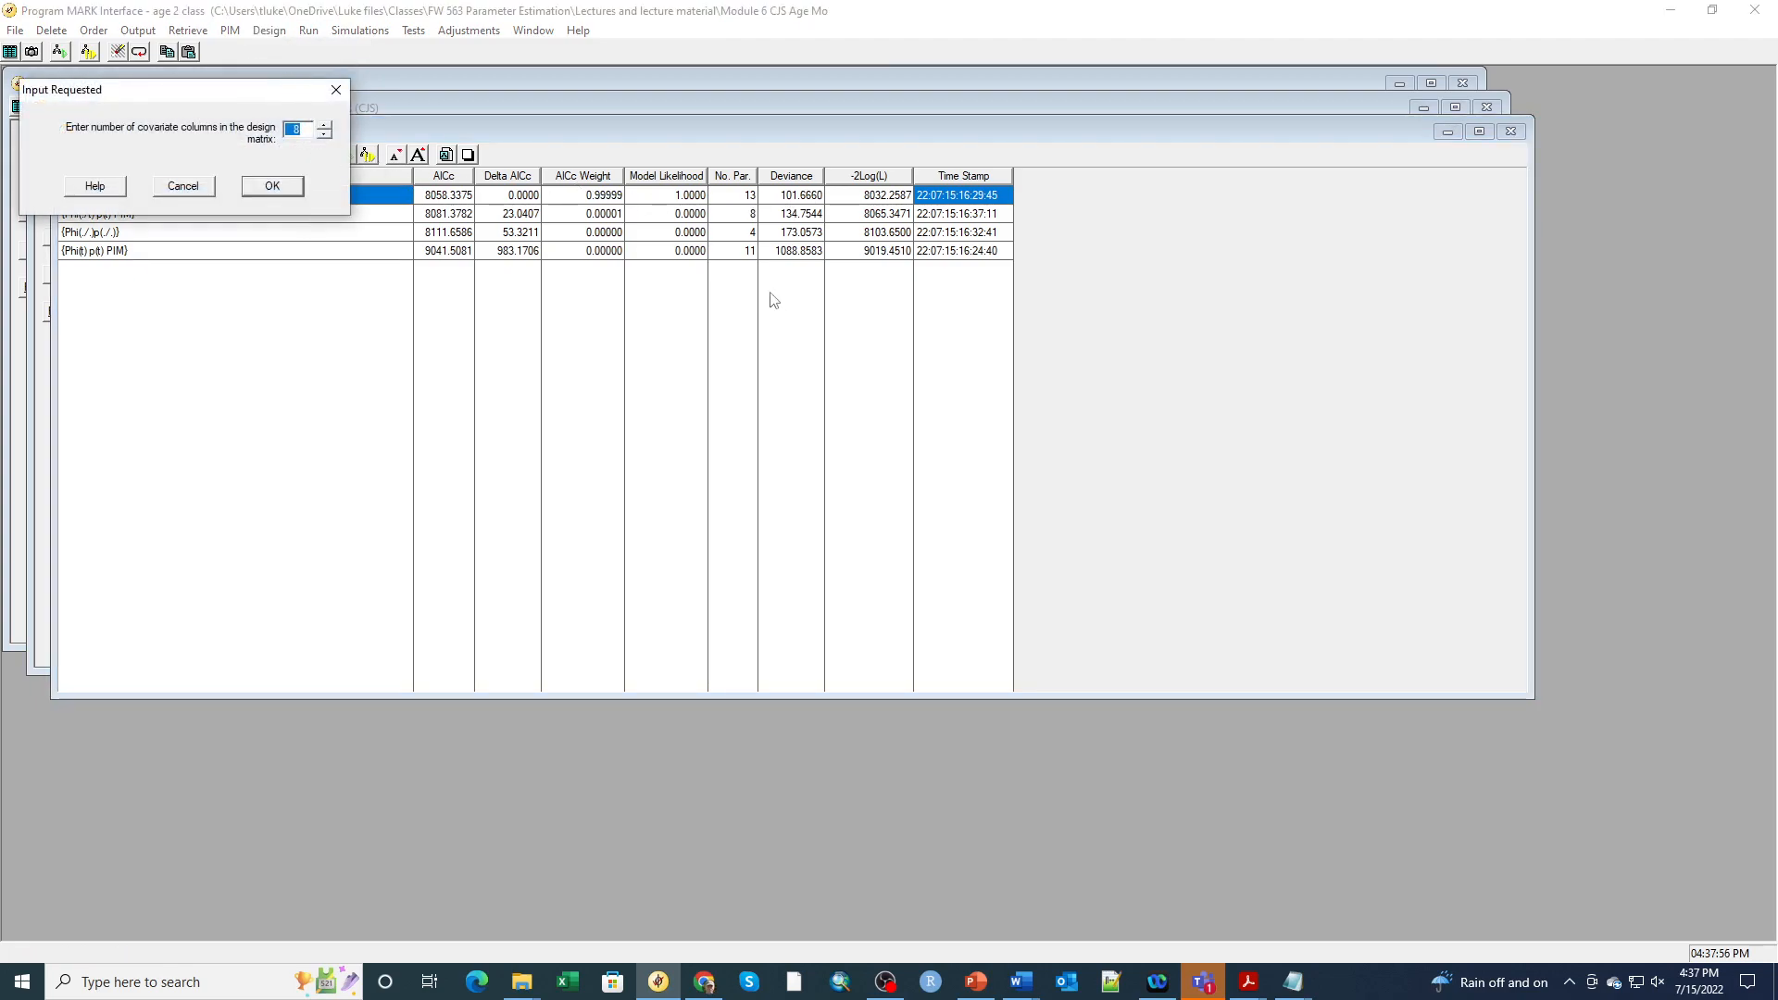
click(336, 91)
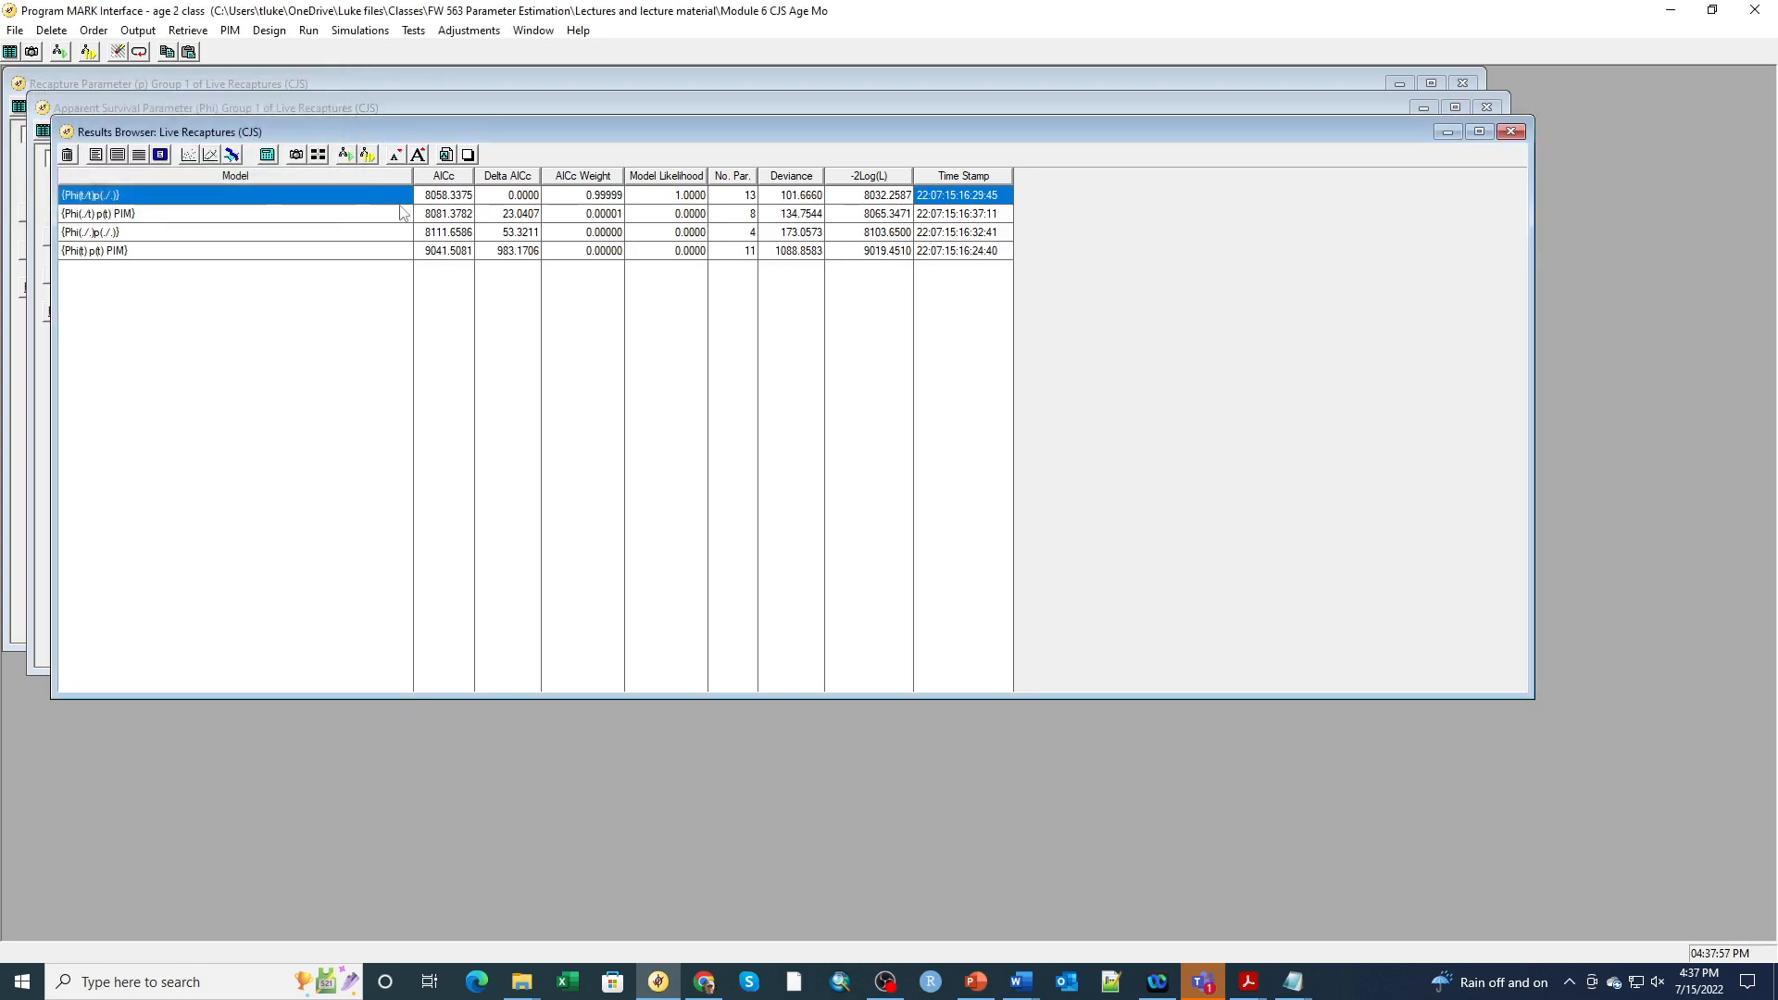
- Retrieve the Phi(t/t)p(./.) model and open its reduced design matrix with 13 covariate columns, placing the parameter column after B11
click(323, 156)
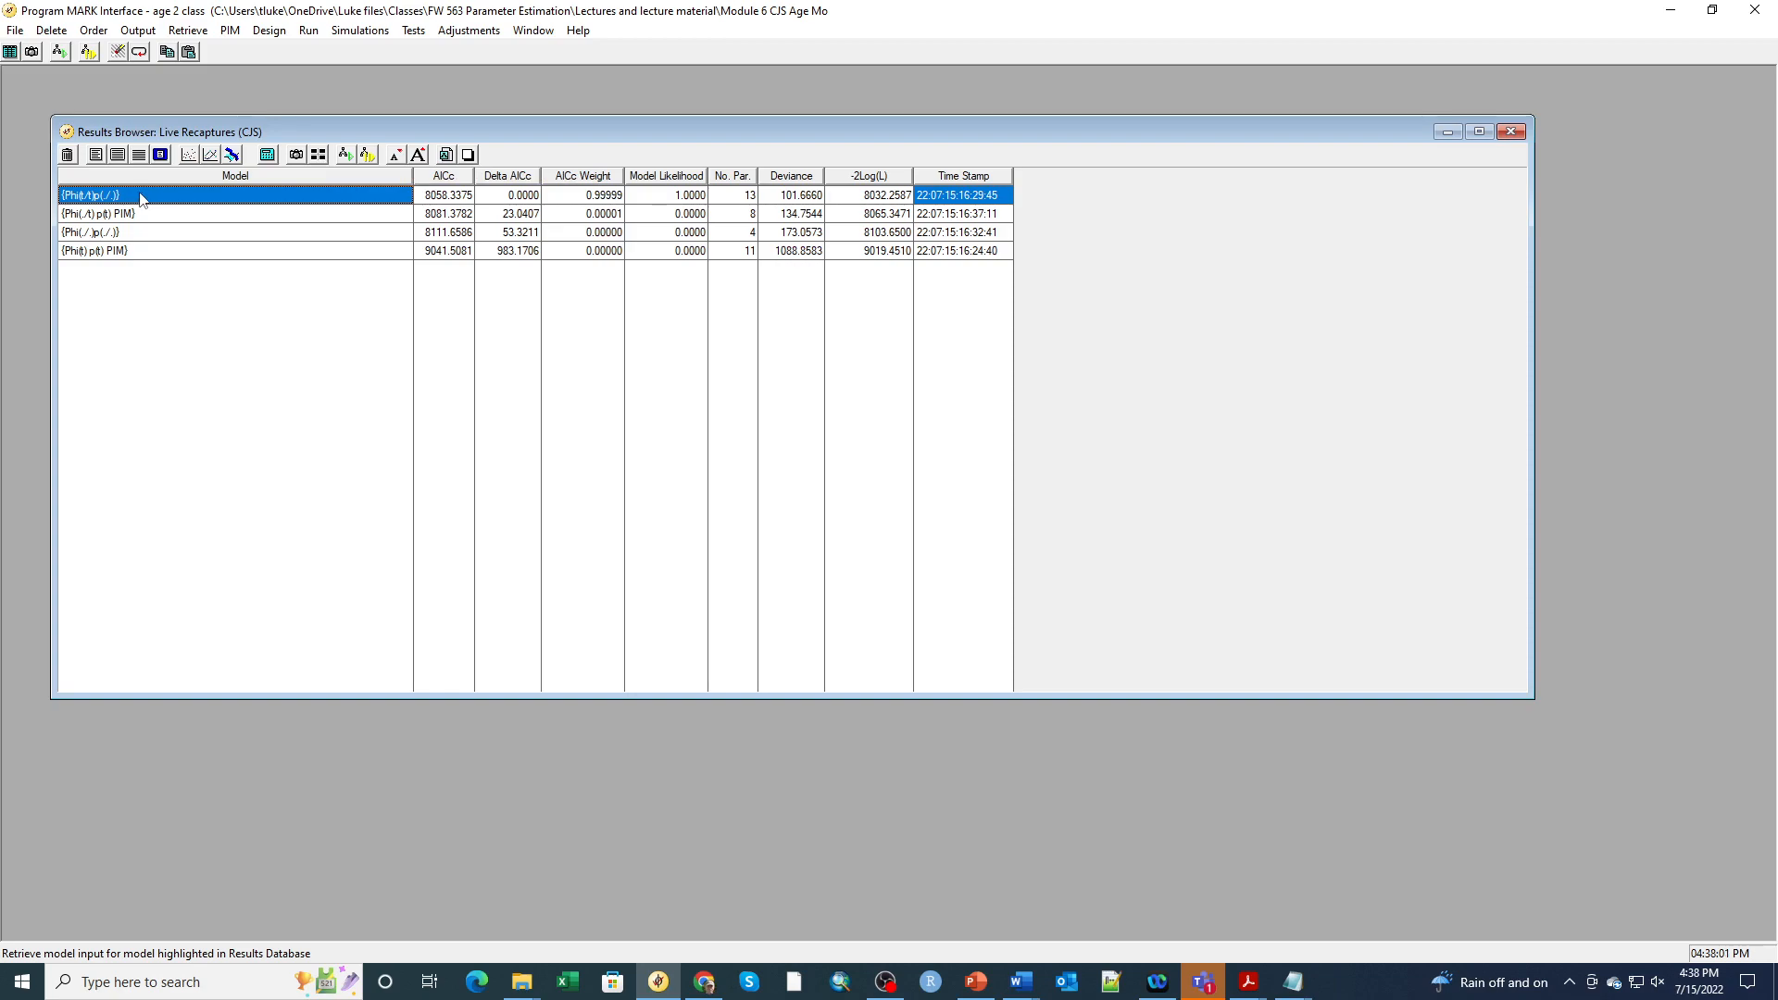
click(269, 31)
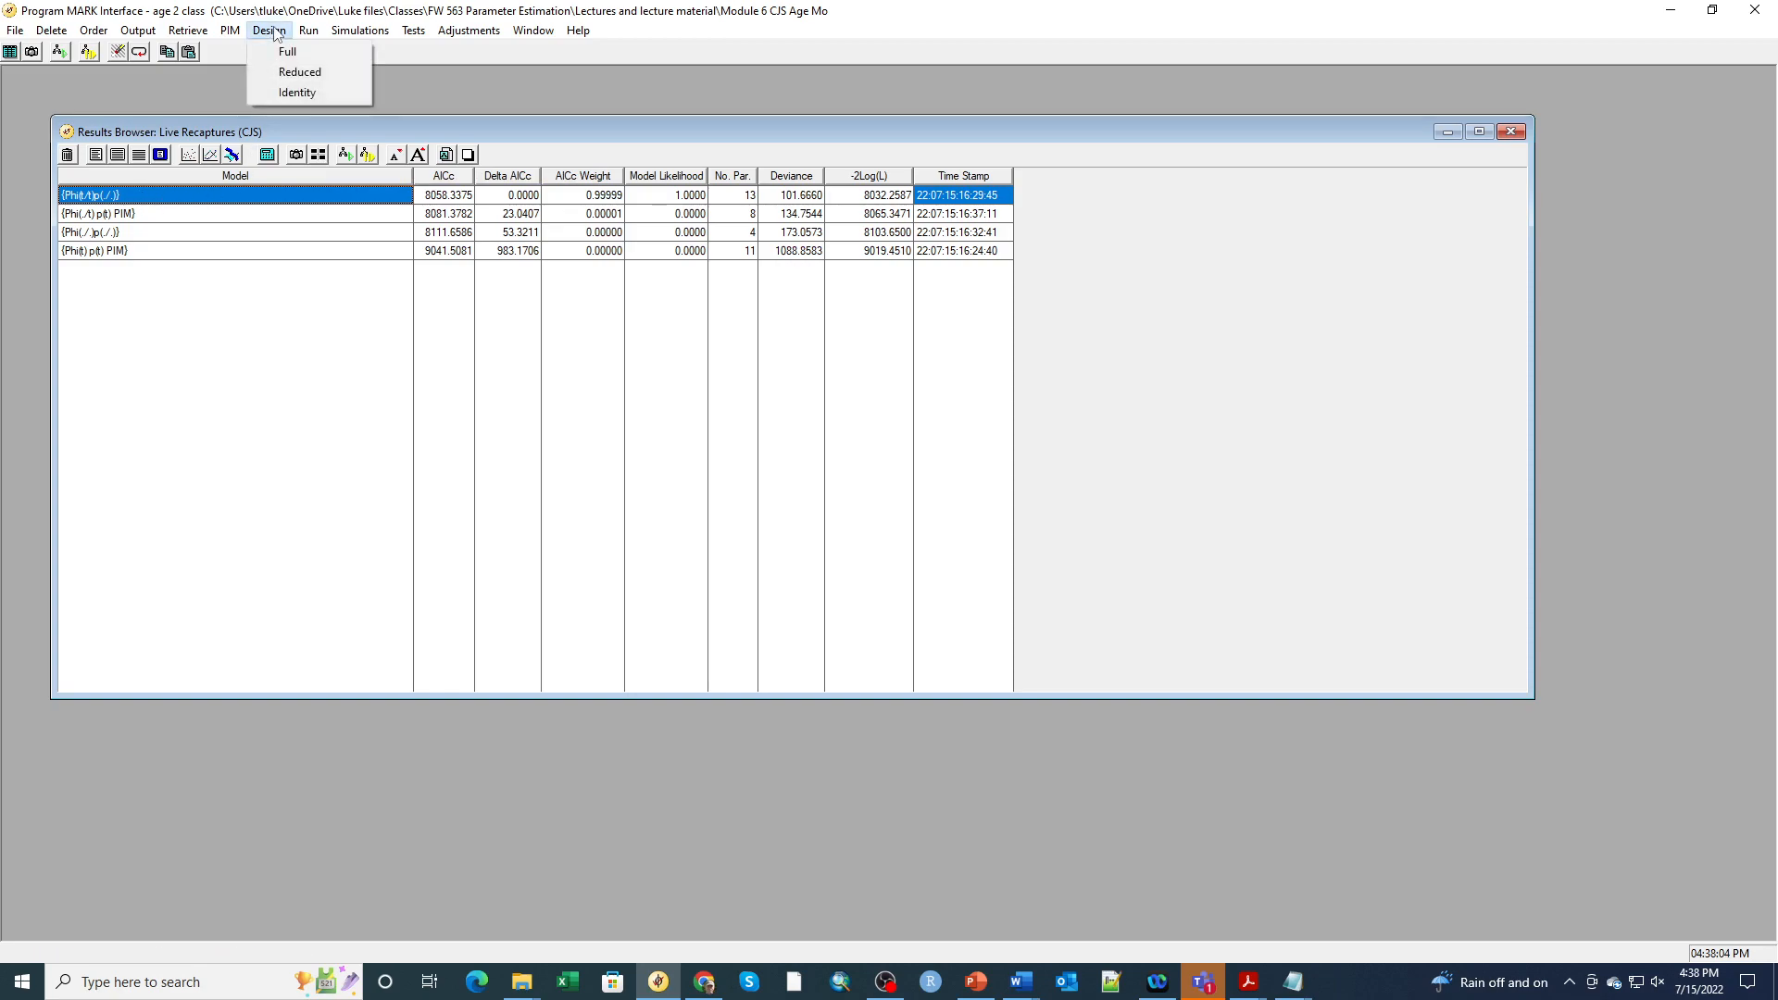
click(296, 71)
click(272, 185)
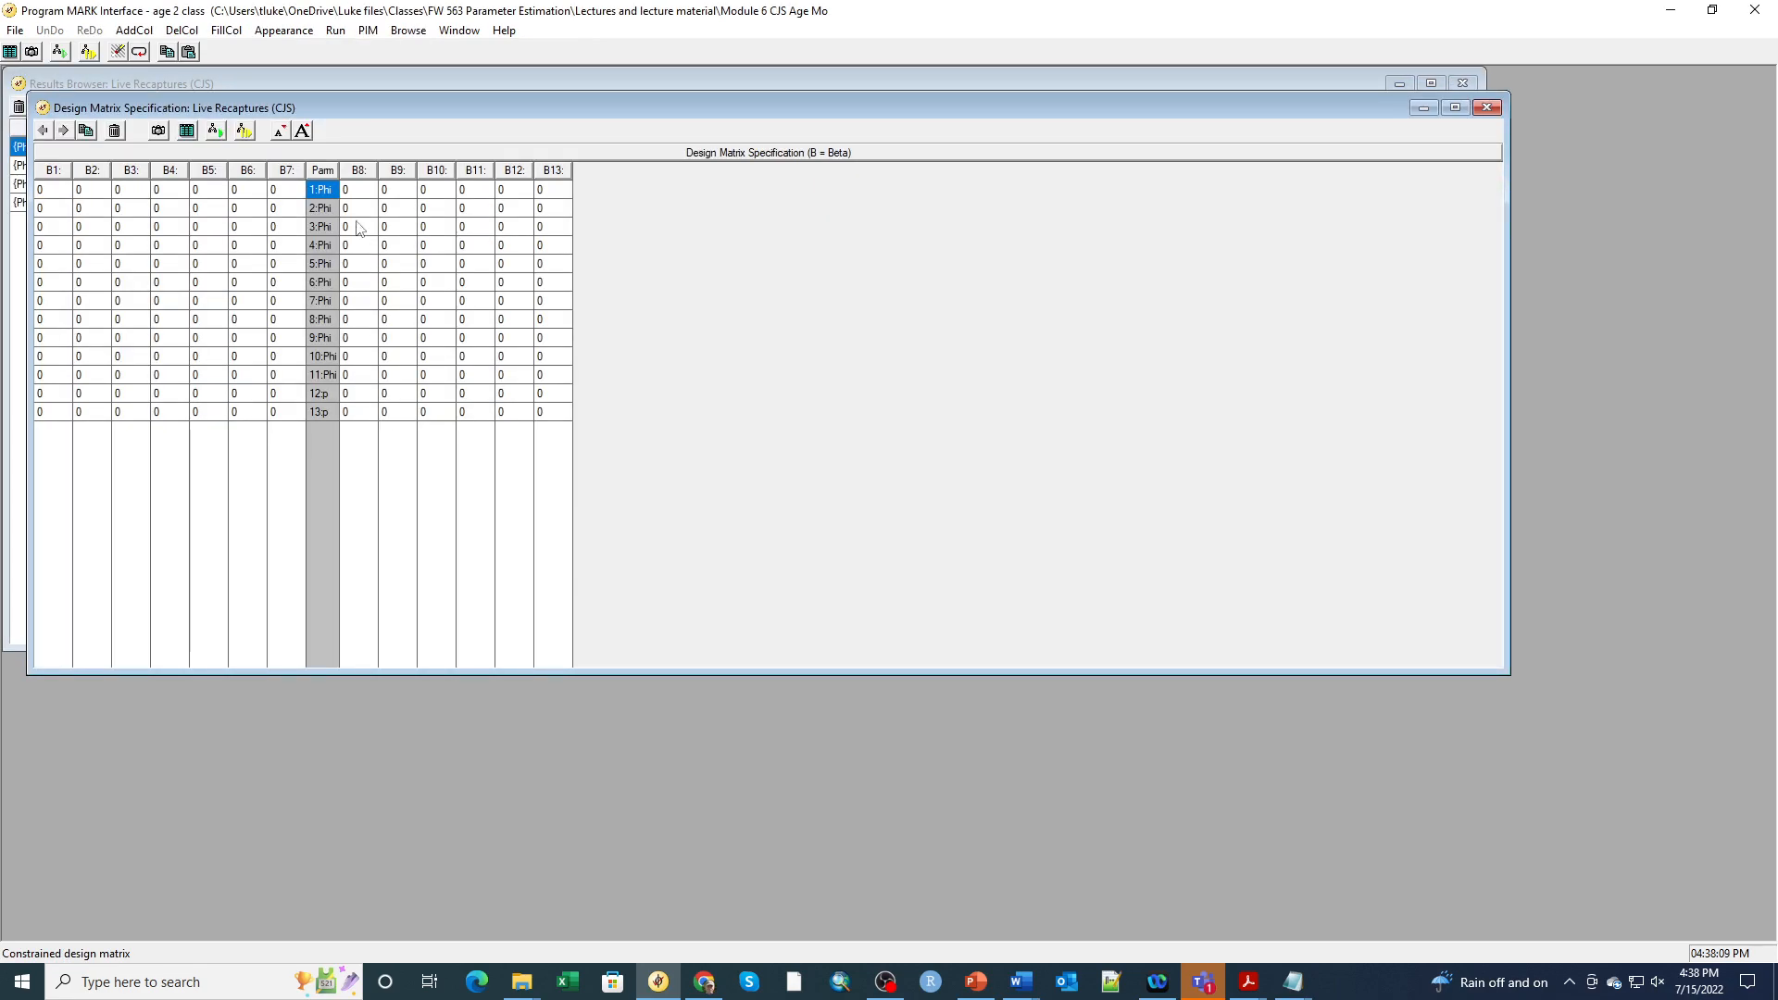
drag(318, 175, 478, 173)
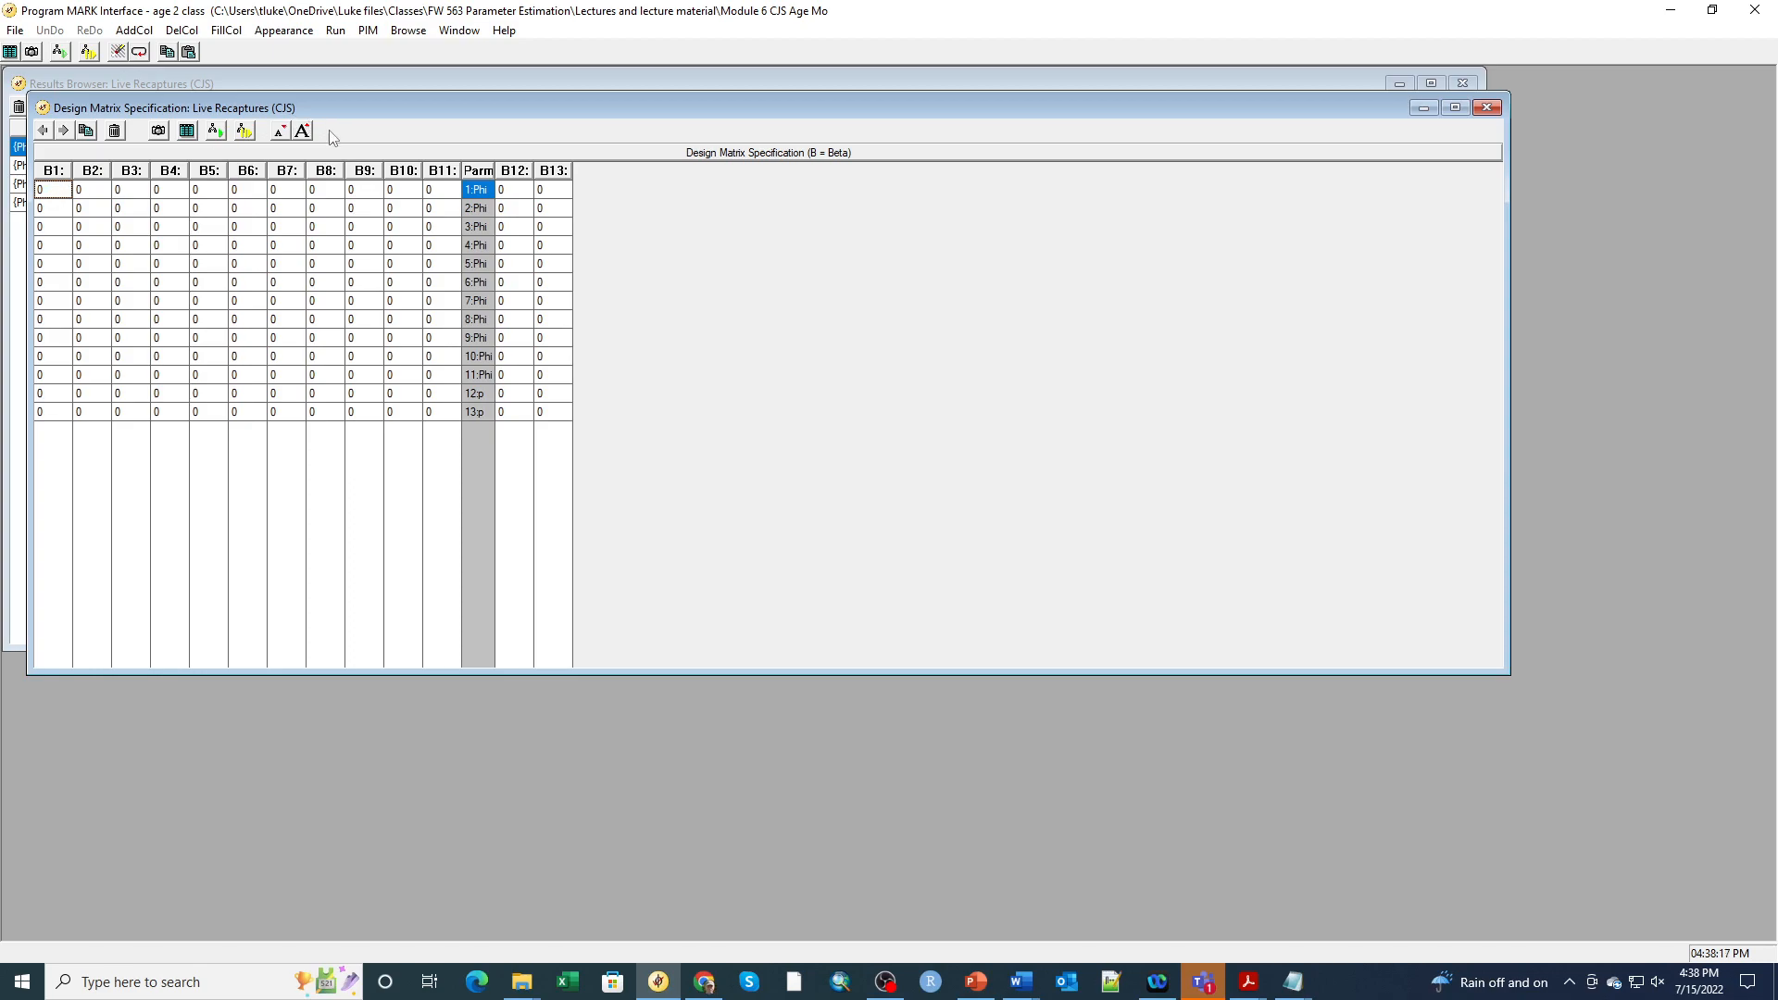
drag(369, 104, 681, 91)
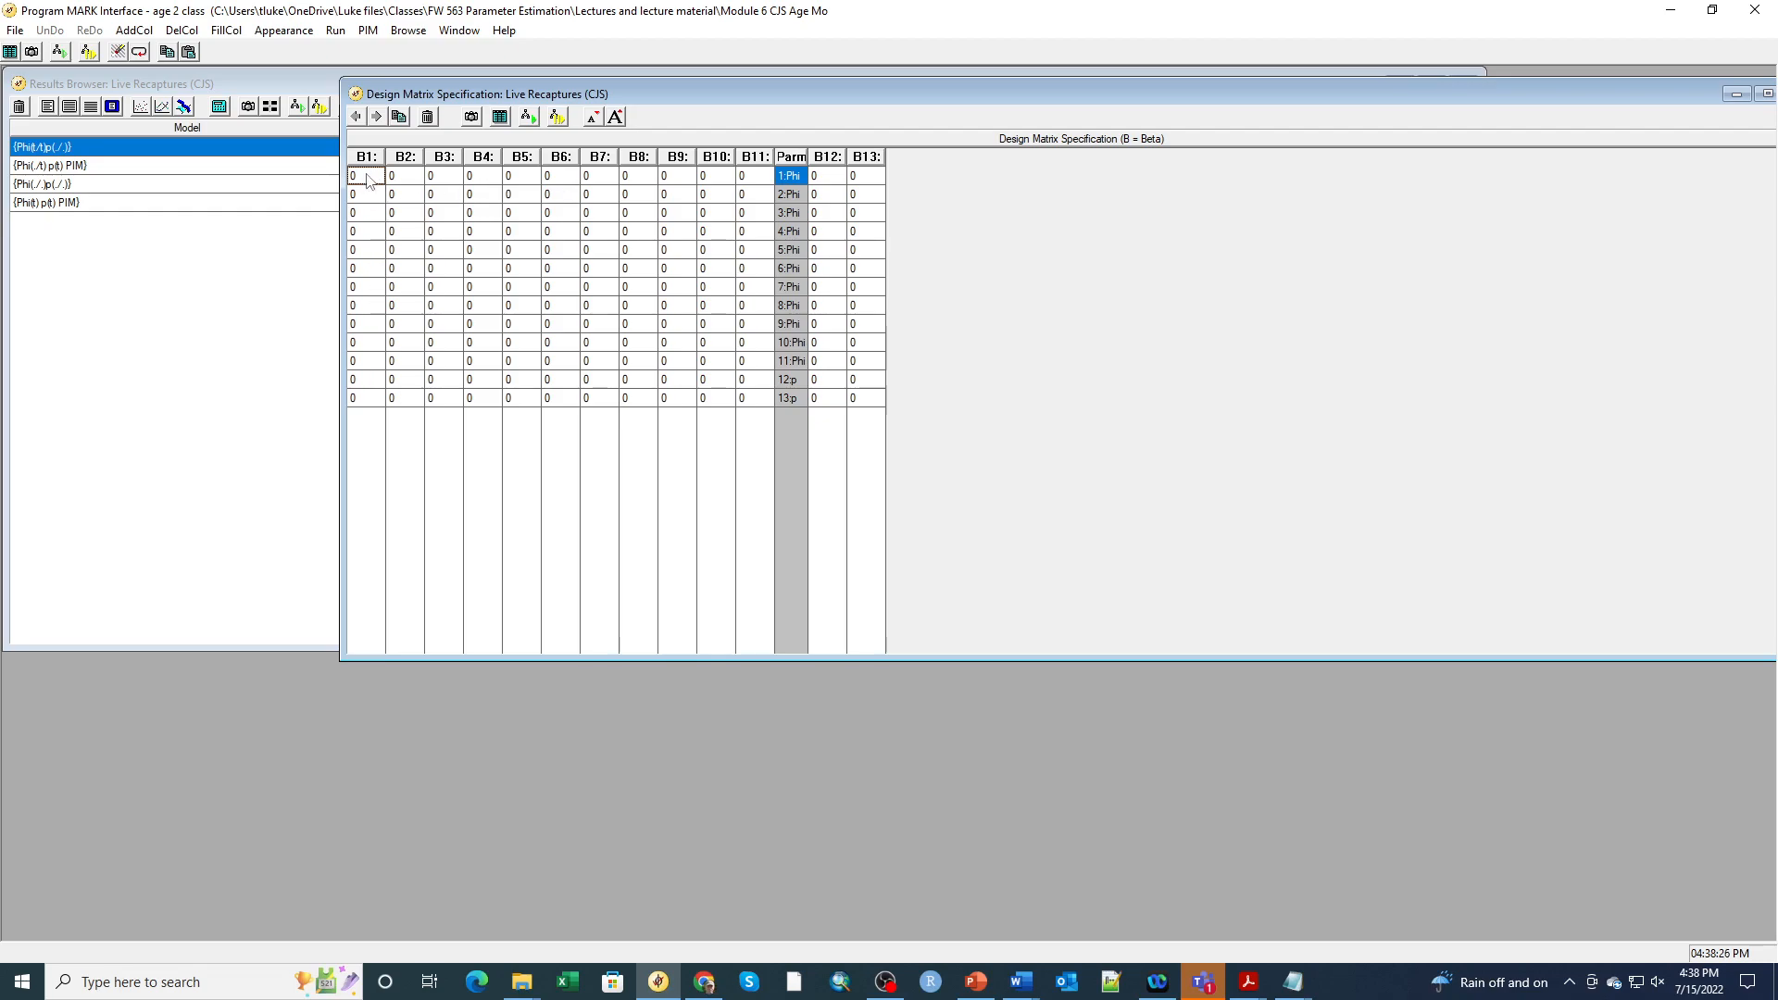
- Fill column B1 with a partial intercept over 11 rows, covering survival parameters 1 to 11
click(237, 33)
click(274, 72)
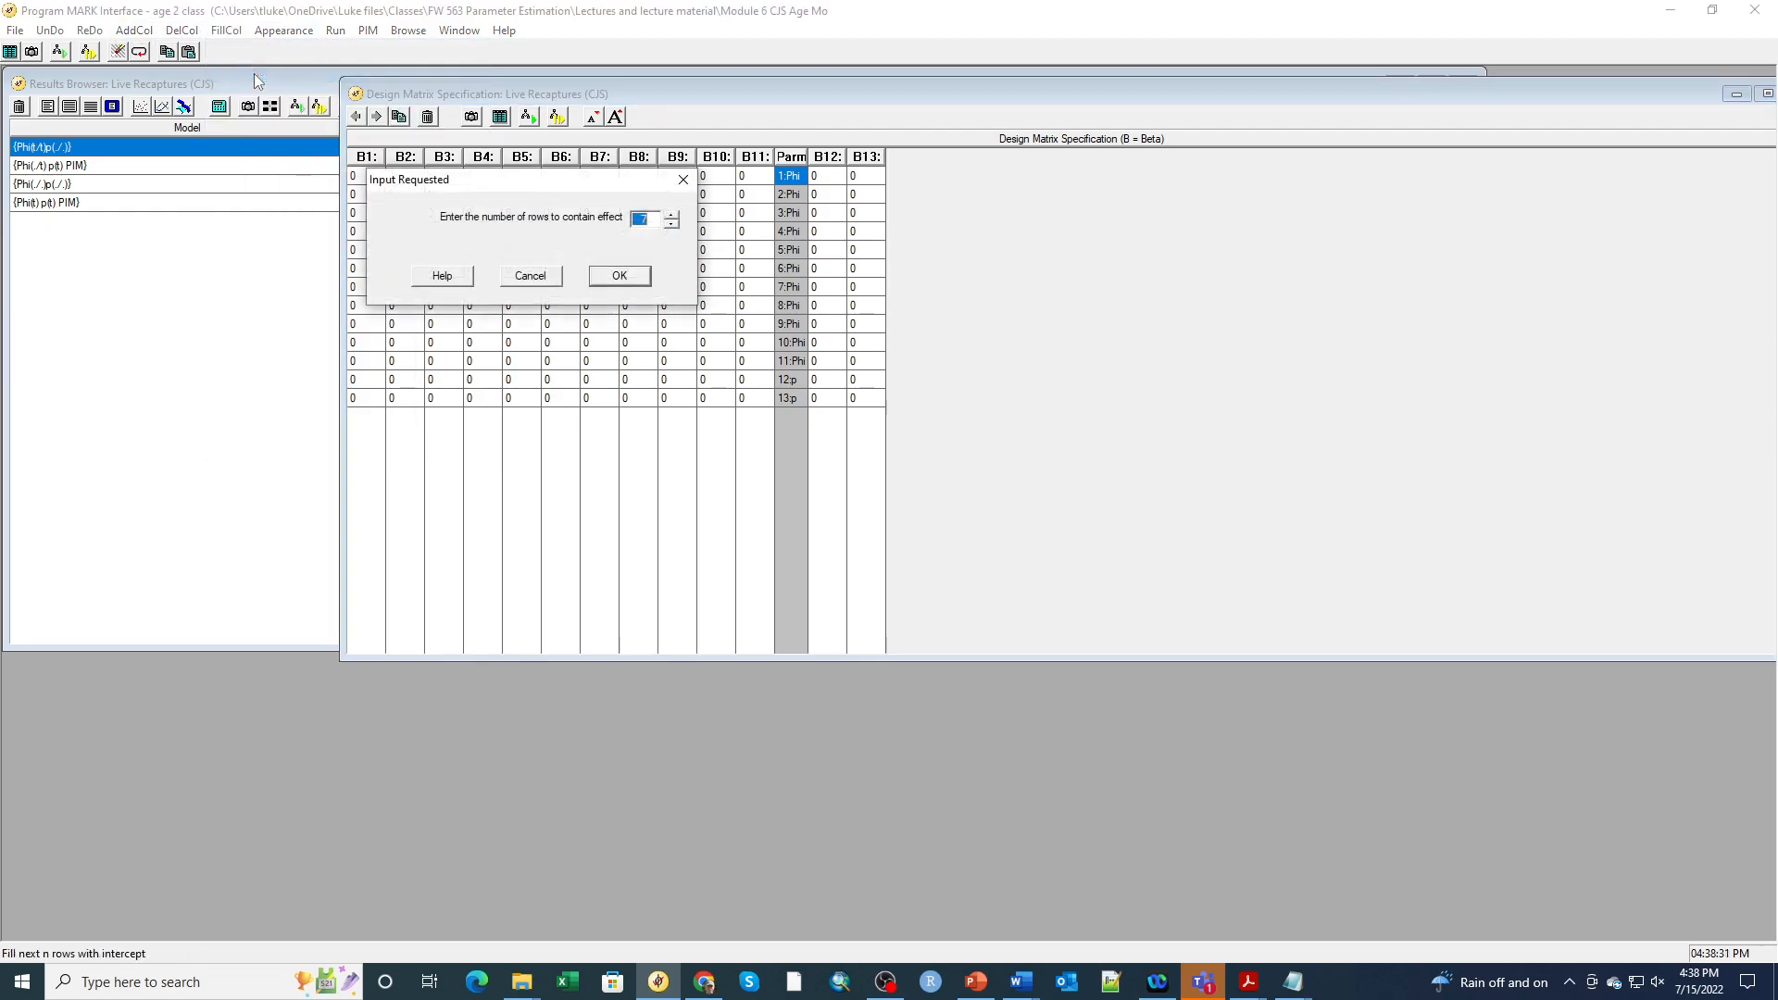
click(671, 215)
click(672, 214)
click(618, 276)
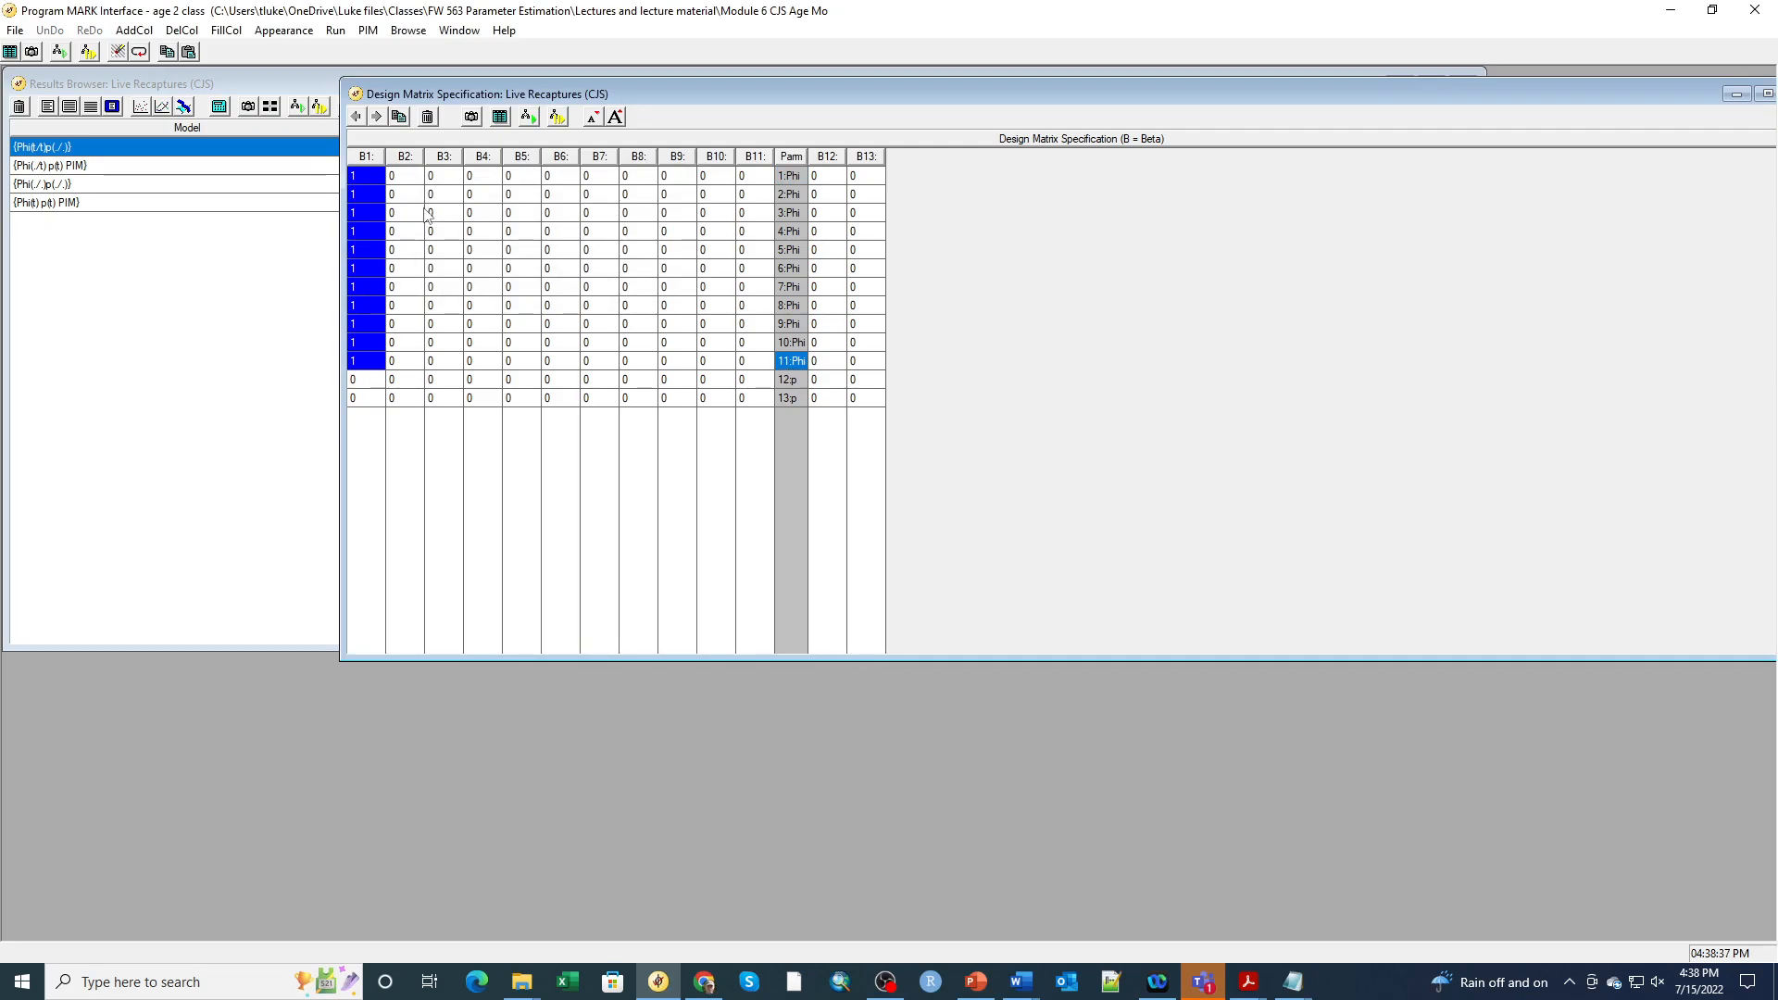
- Fill column B2 with a partial intercept over 6 rows, starting at survival parameter 1
click(401, 180)
click(232, 33)
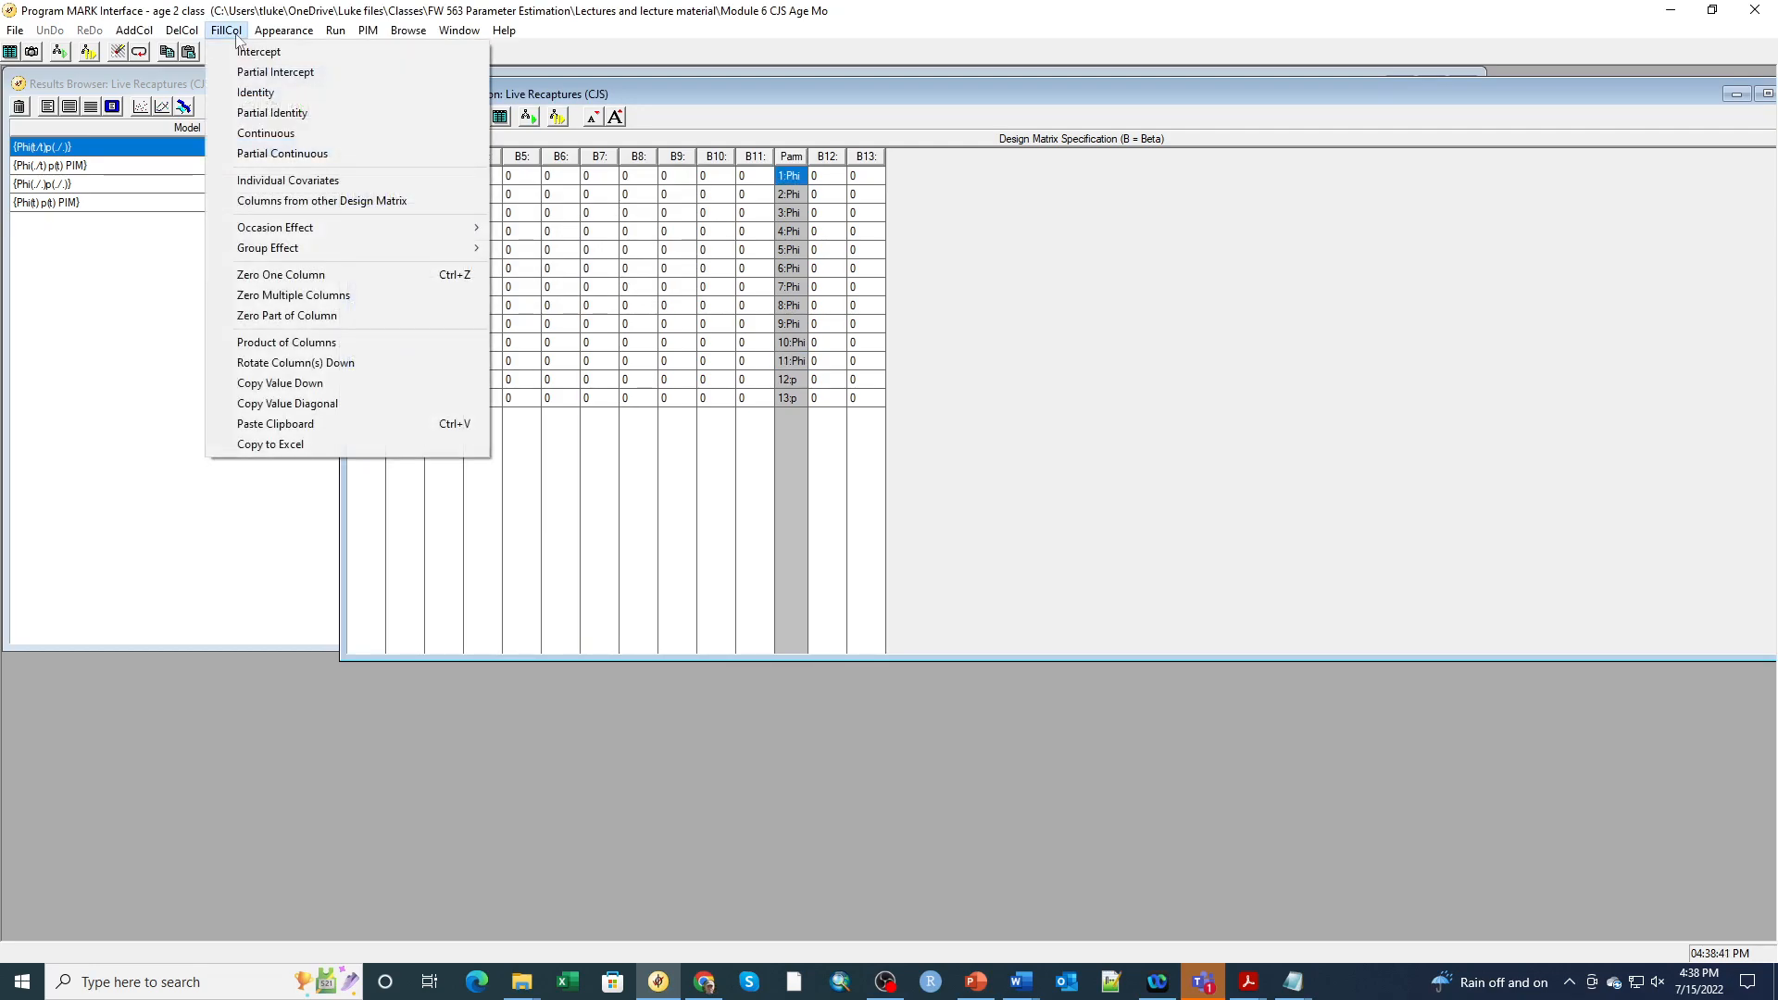
click(250, 74)
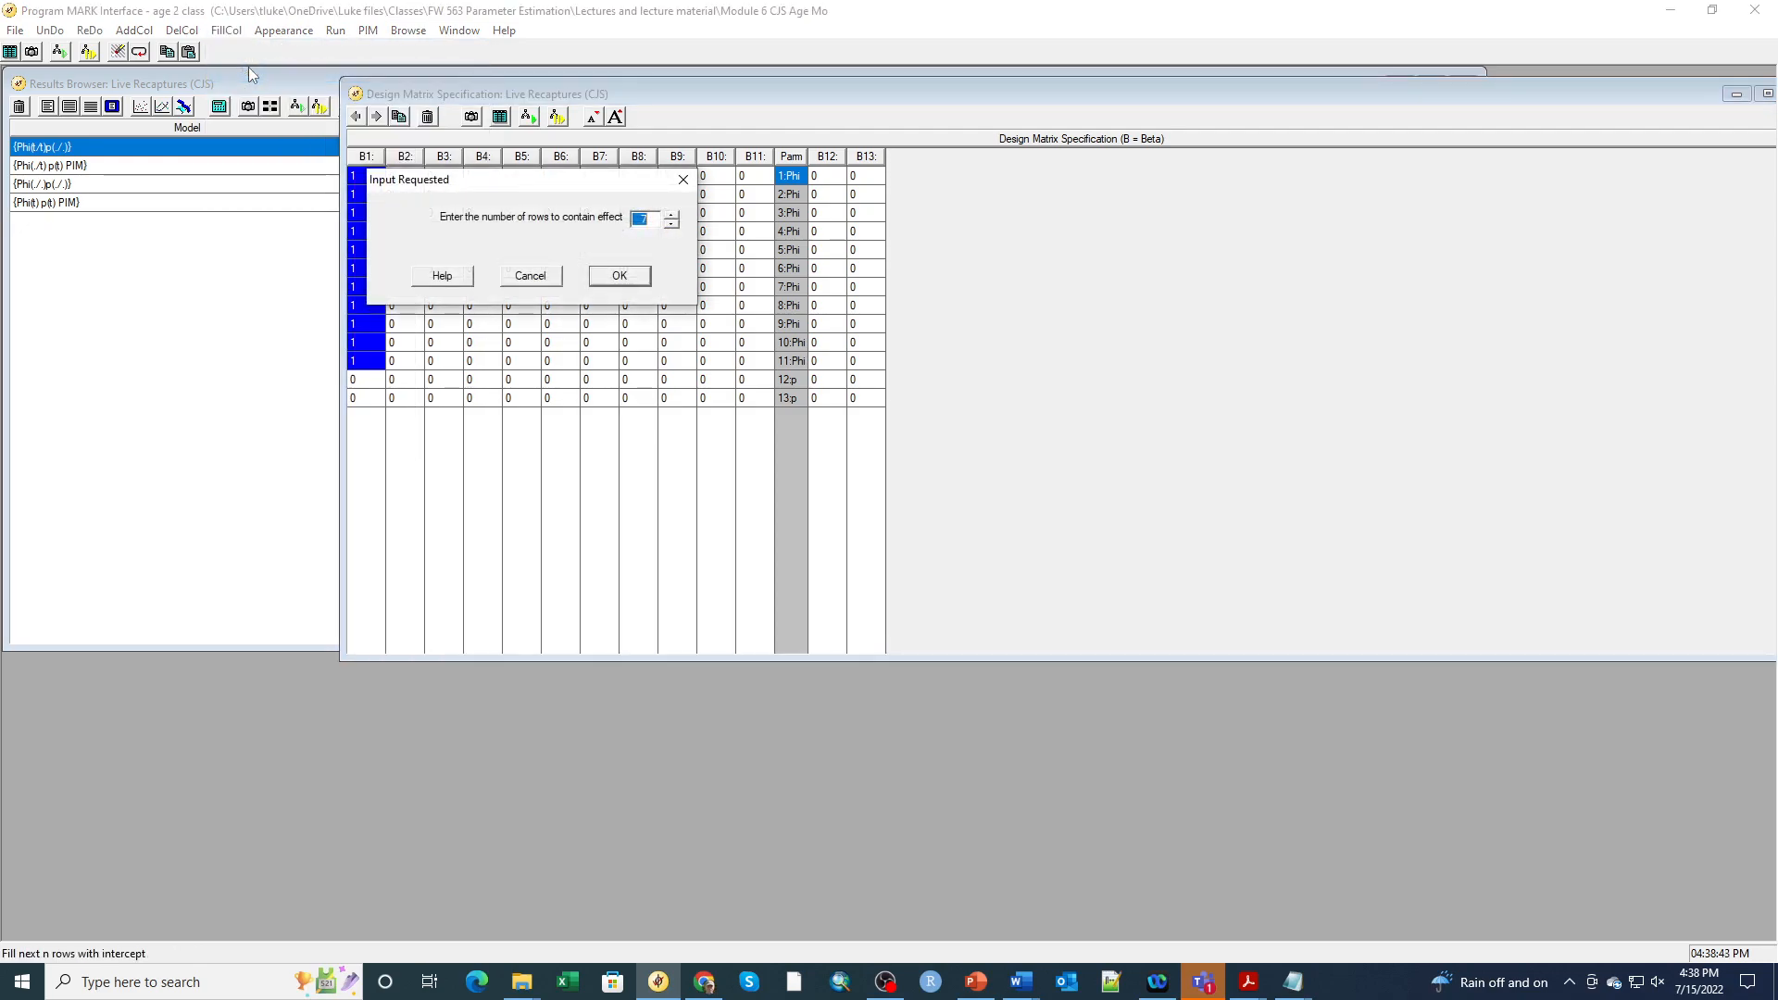
click(672, 224)
click(620, 276)
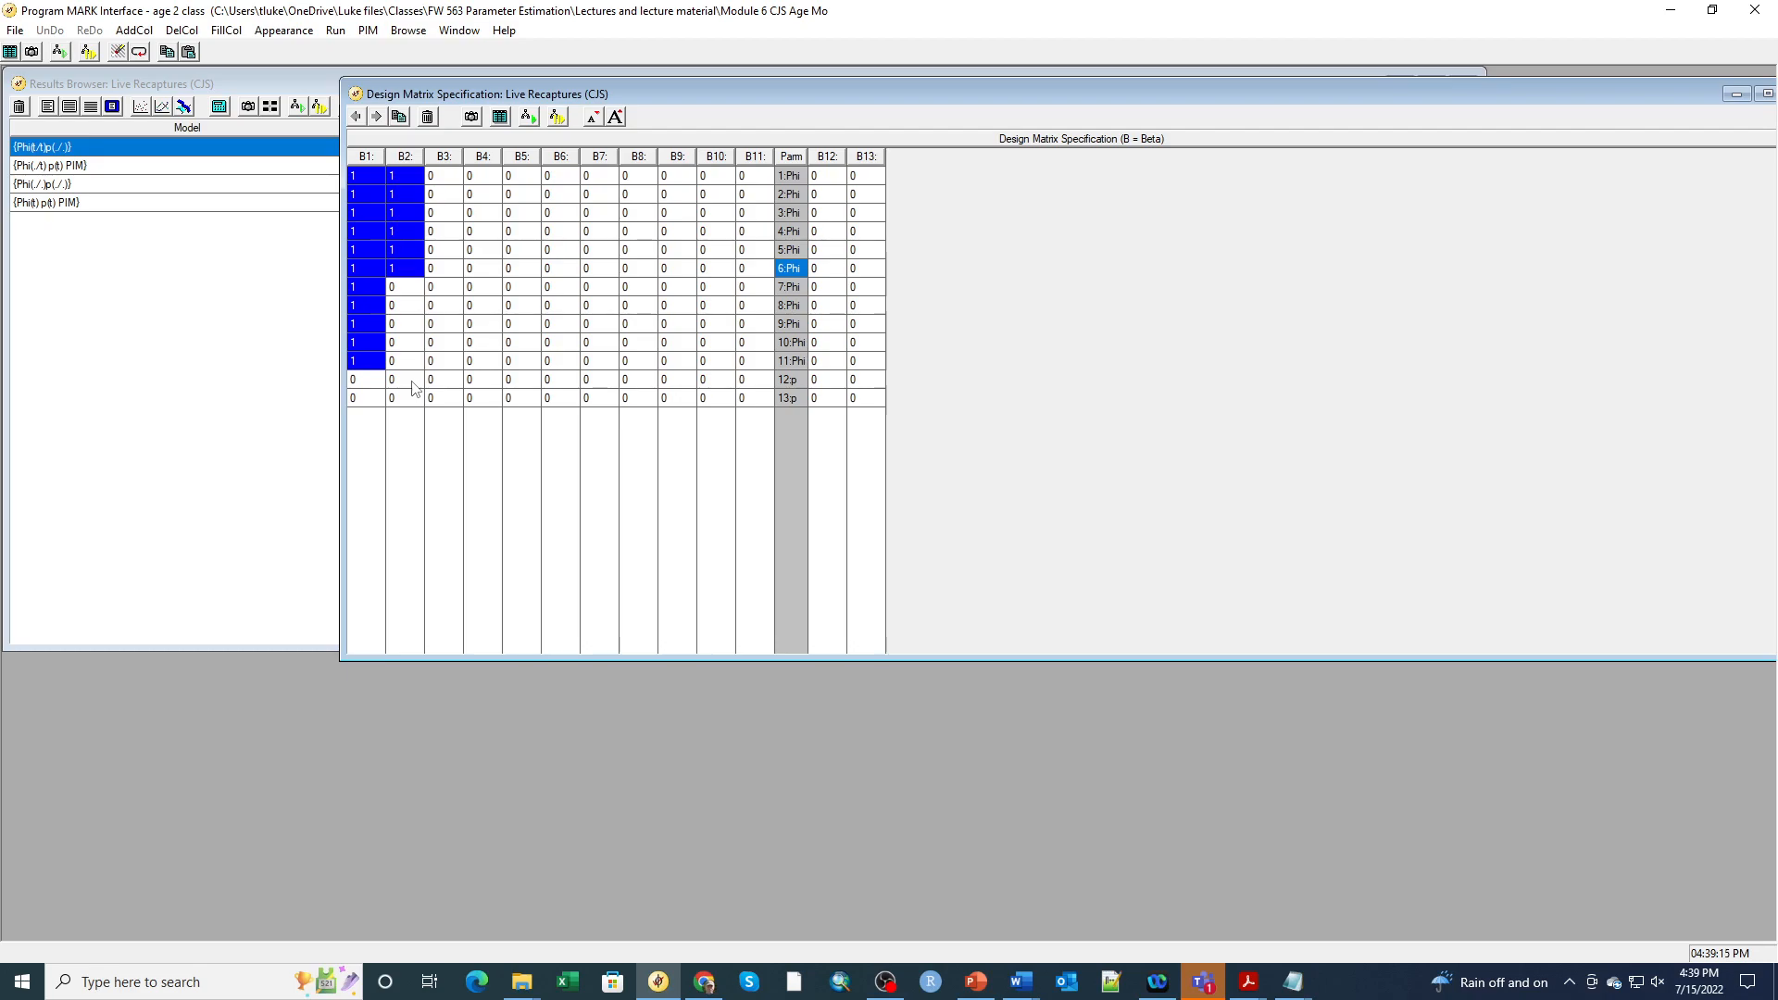
- Fill columns B3 to B7 with a 5-column partial identity matrix starting at survival parameter 1
click(446, 177)
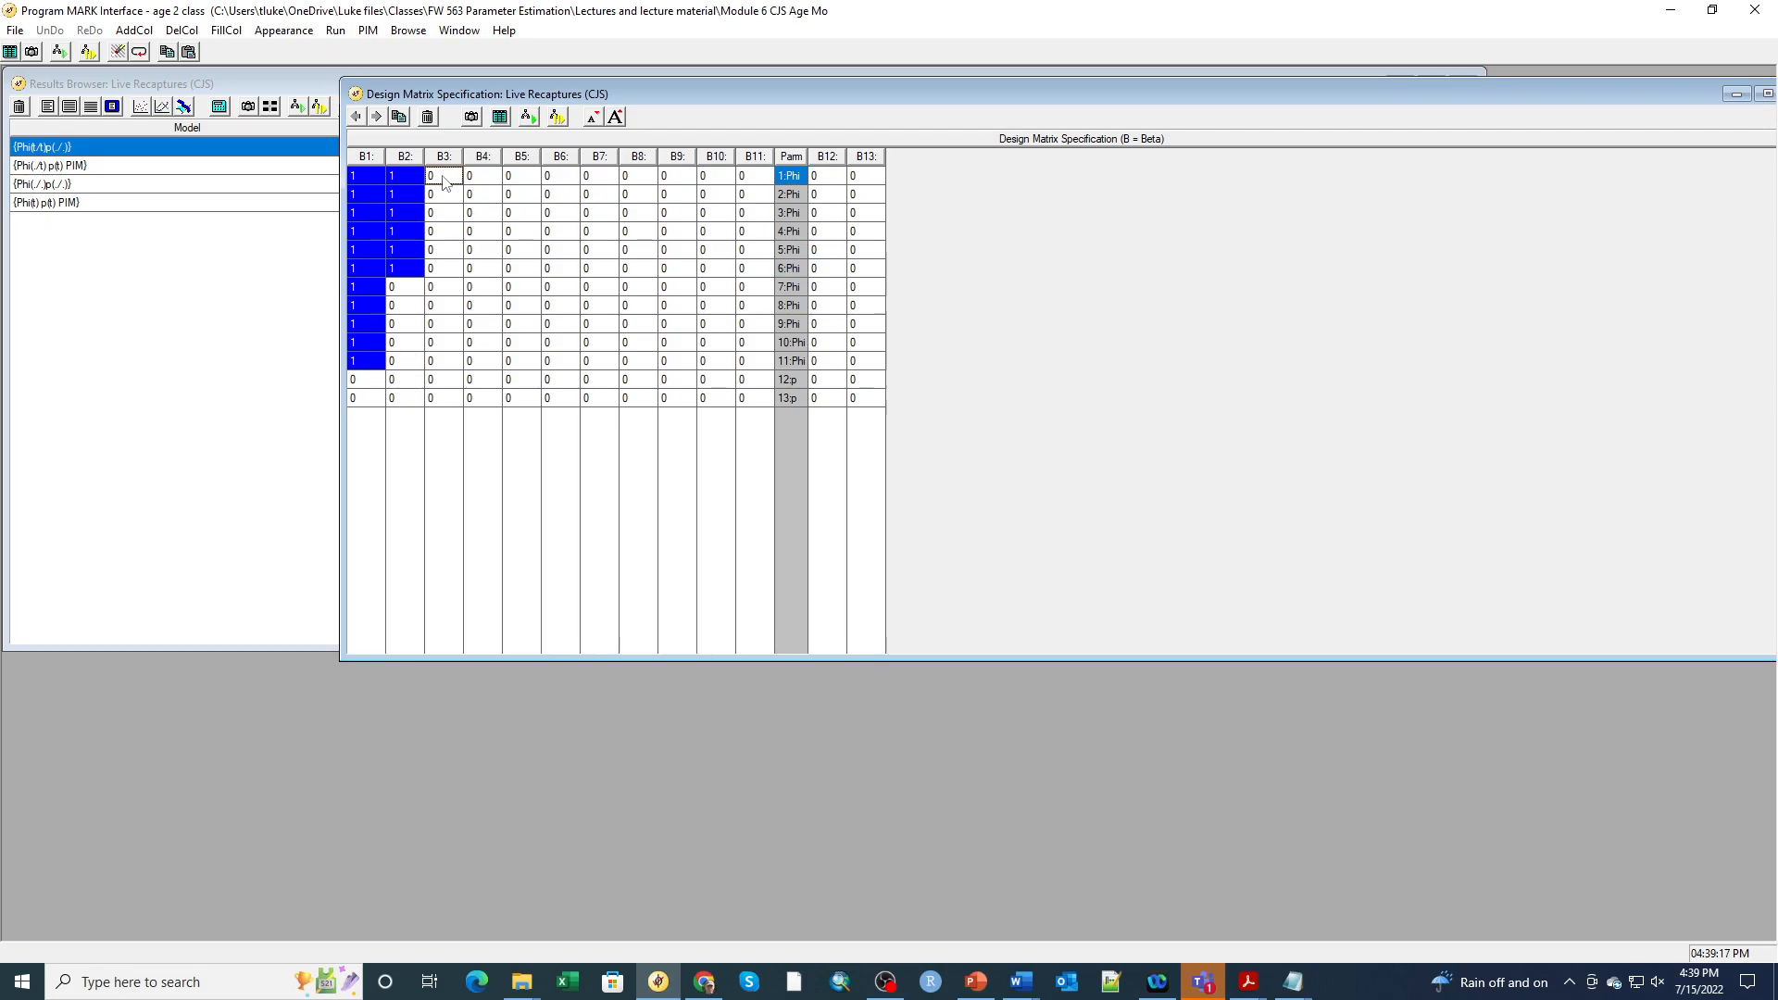
click(219, 32)
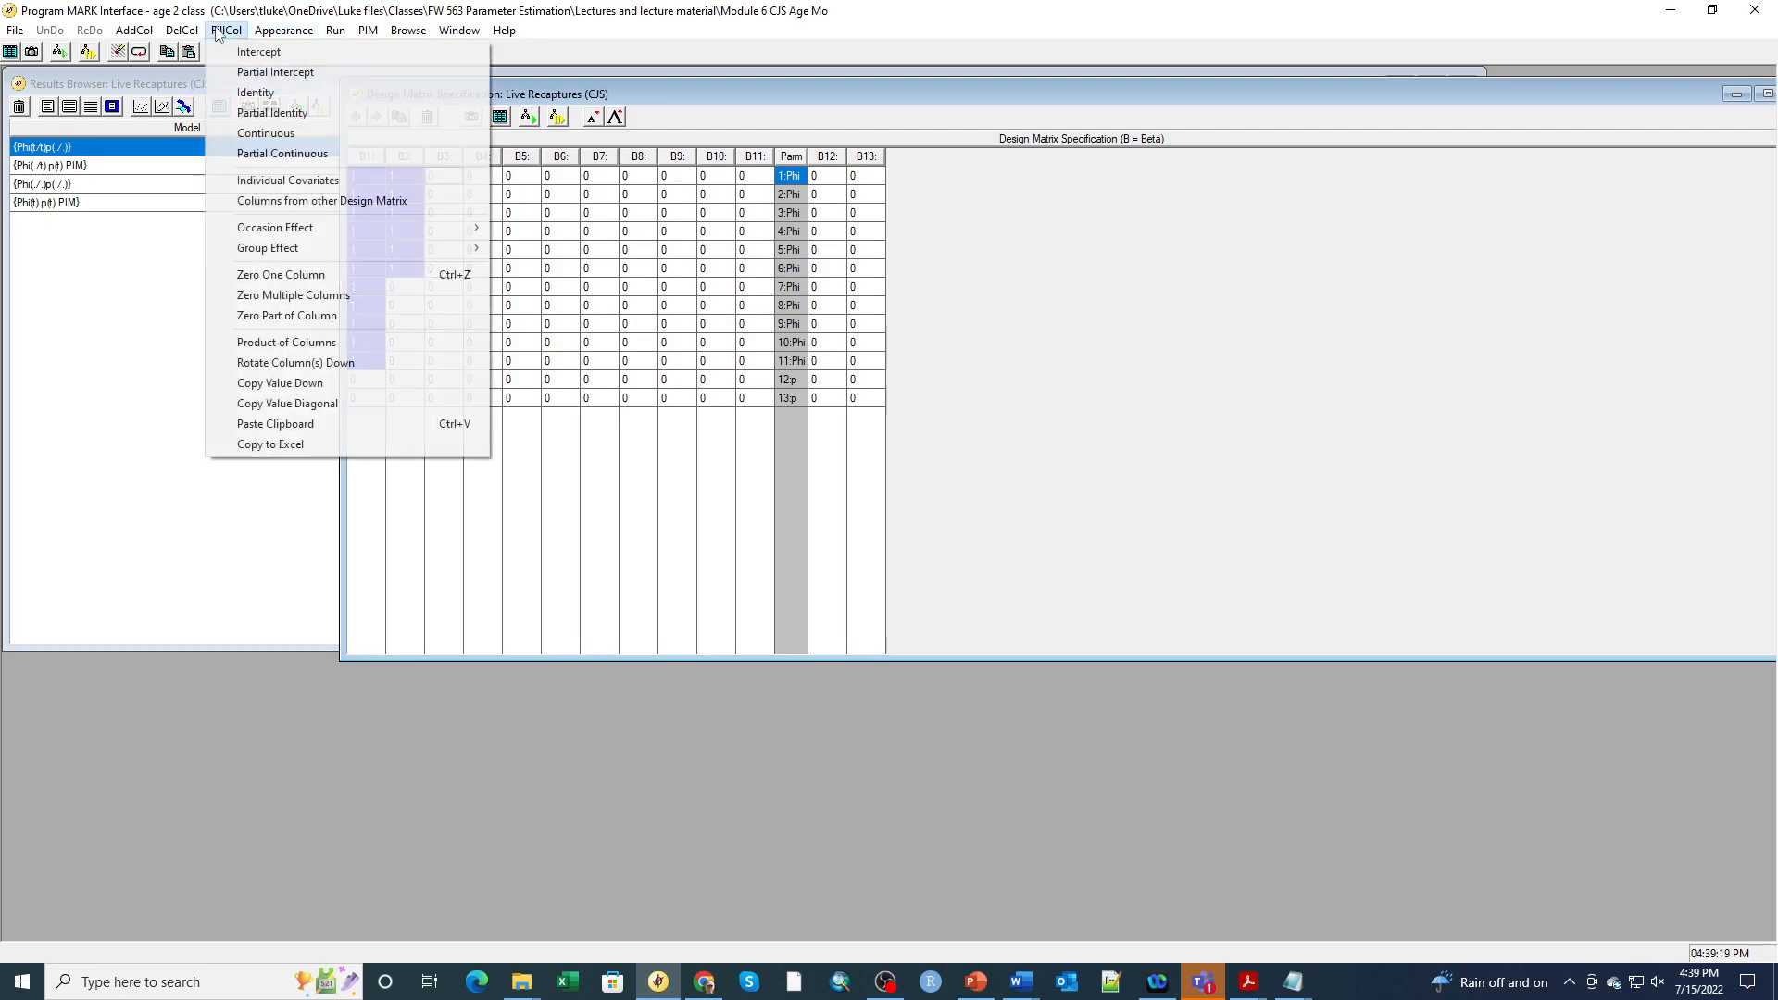
click(248, 115)
click(672, 224)
click(619, 276)
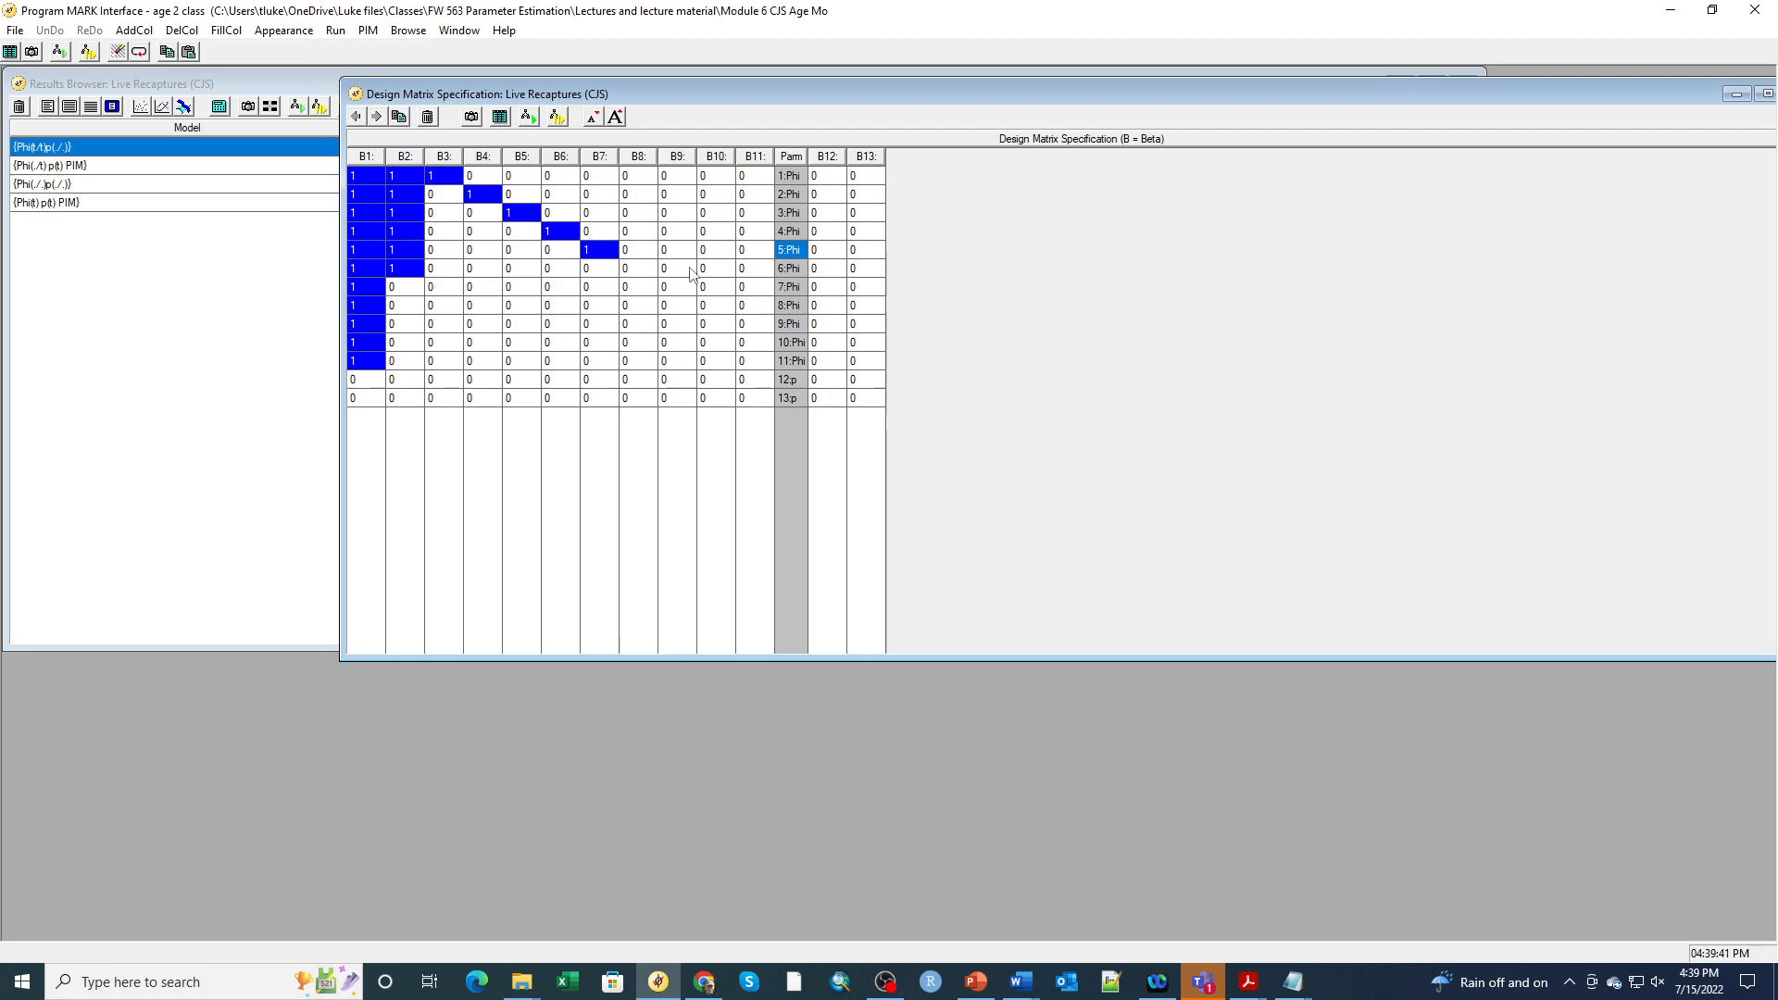
- Fill columns B4 to B7 with a 4-column partial identity matrix starting at survival parameter 7
click(480, 293)
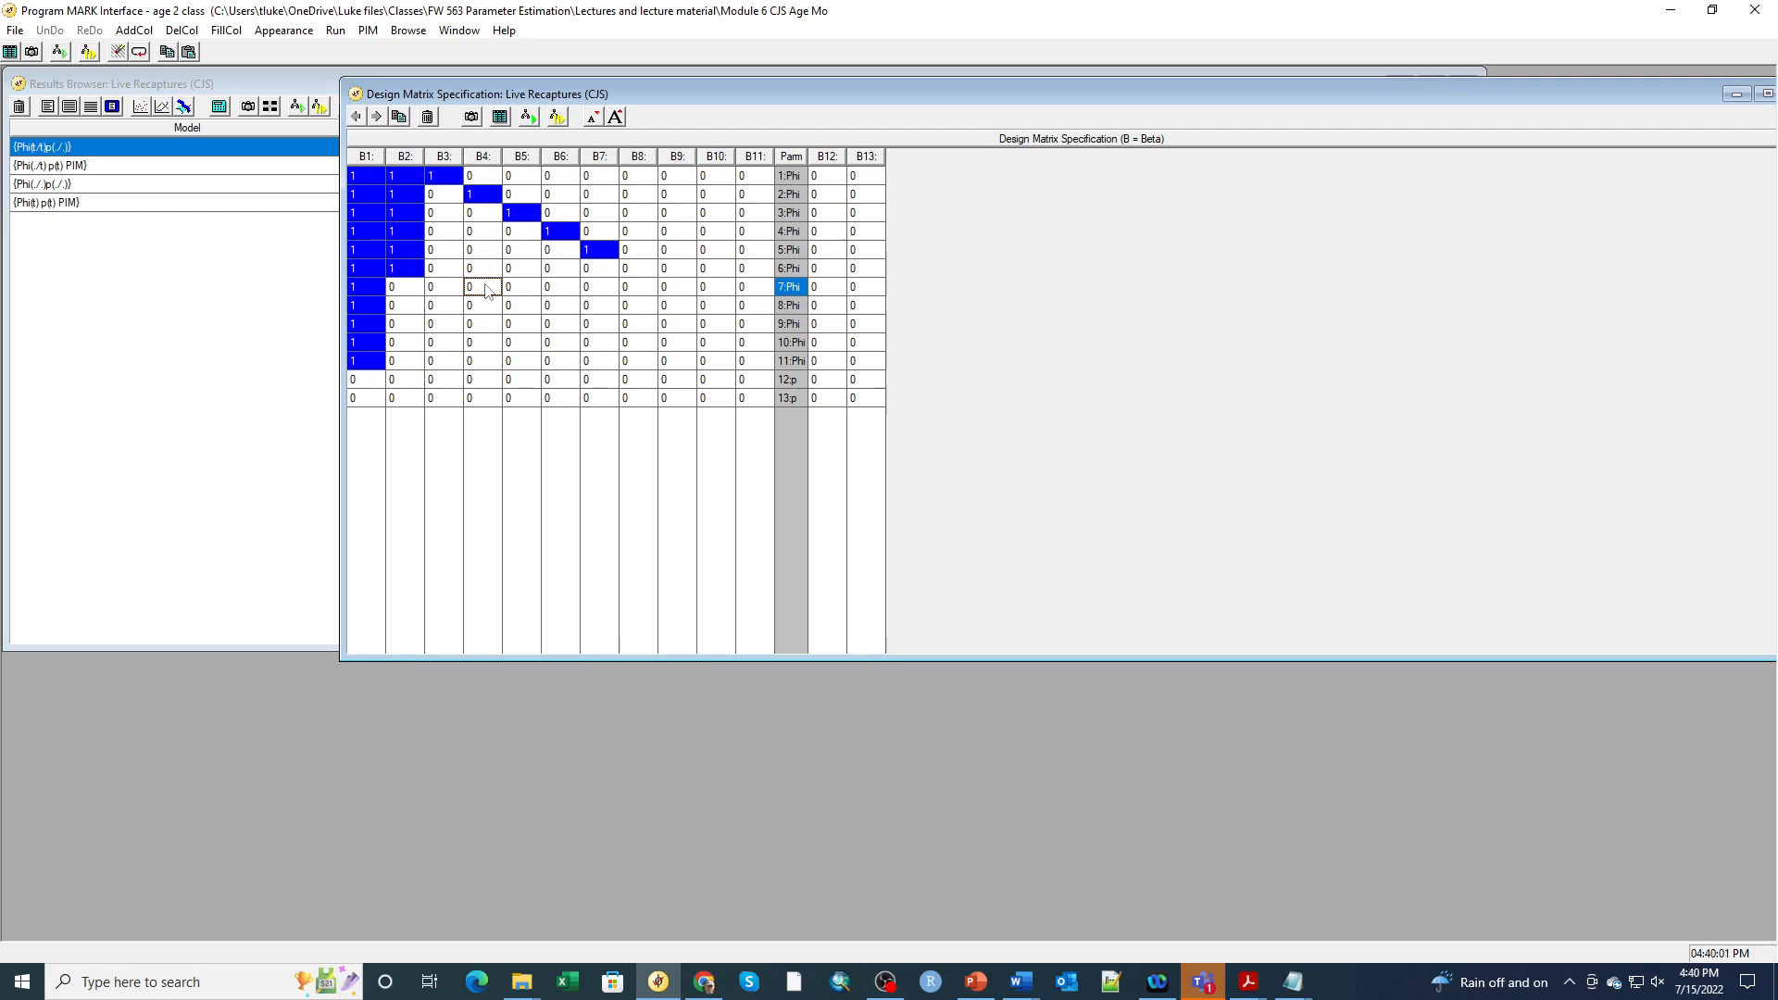
click(226, 33)
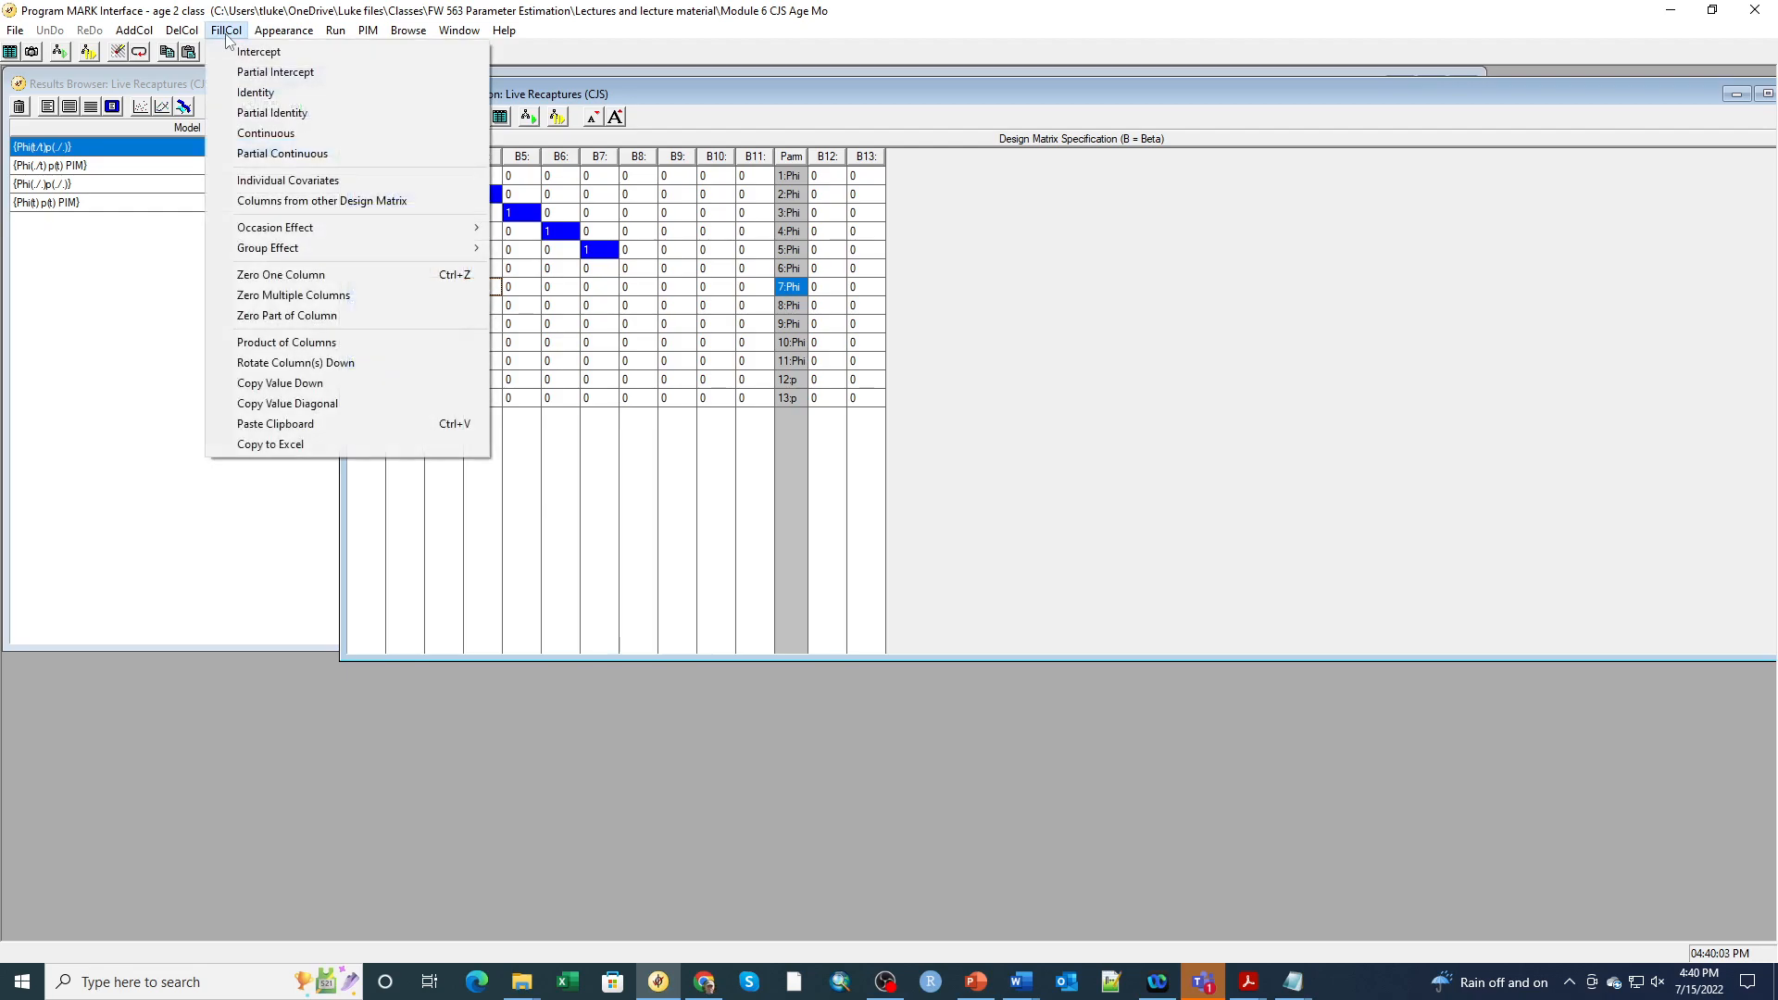
click(252, 114)
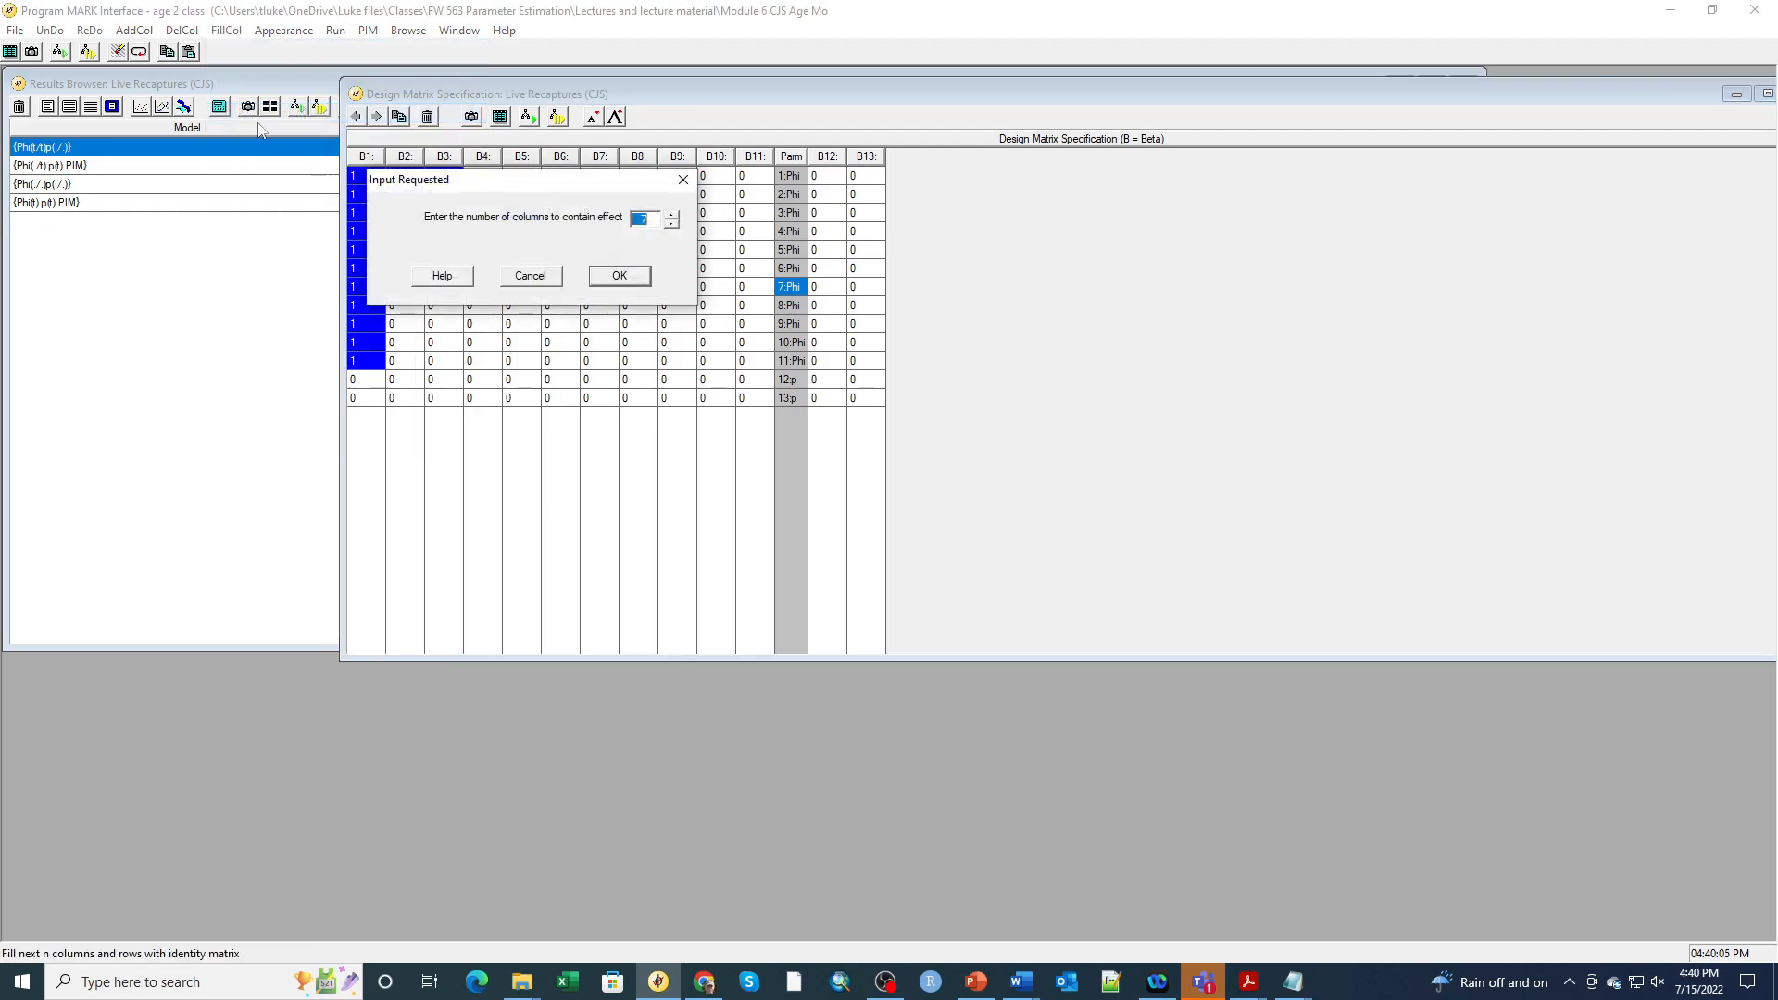
click(672, 224)
click(619, 276)
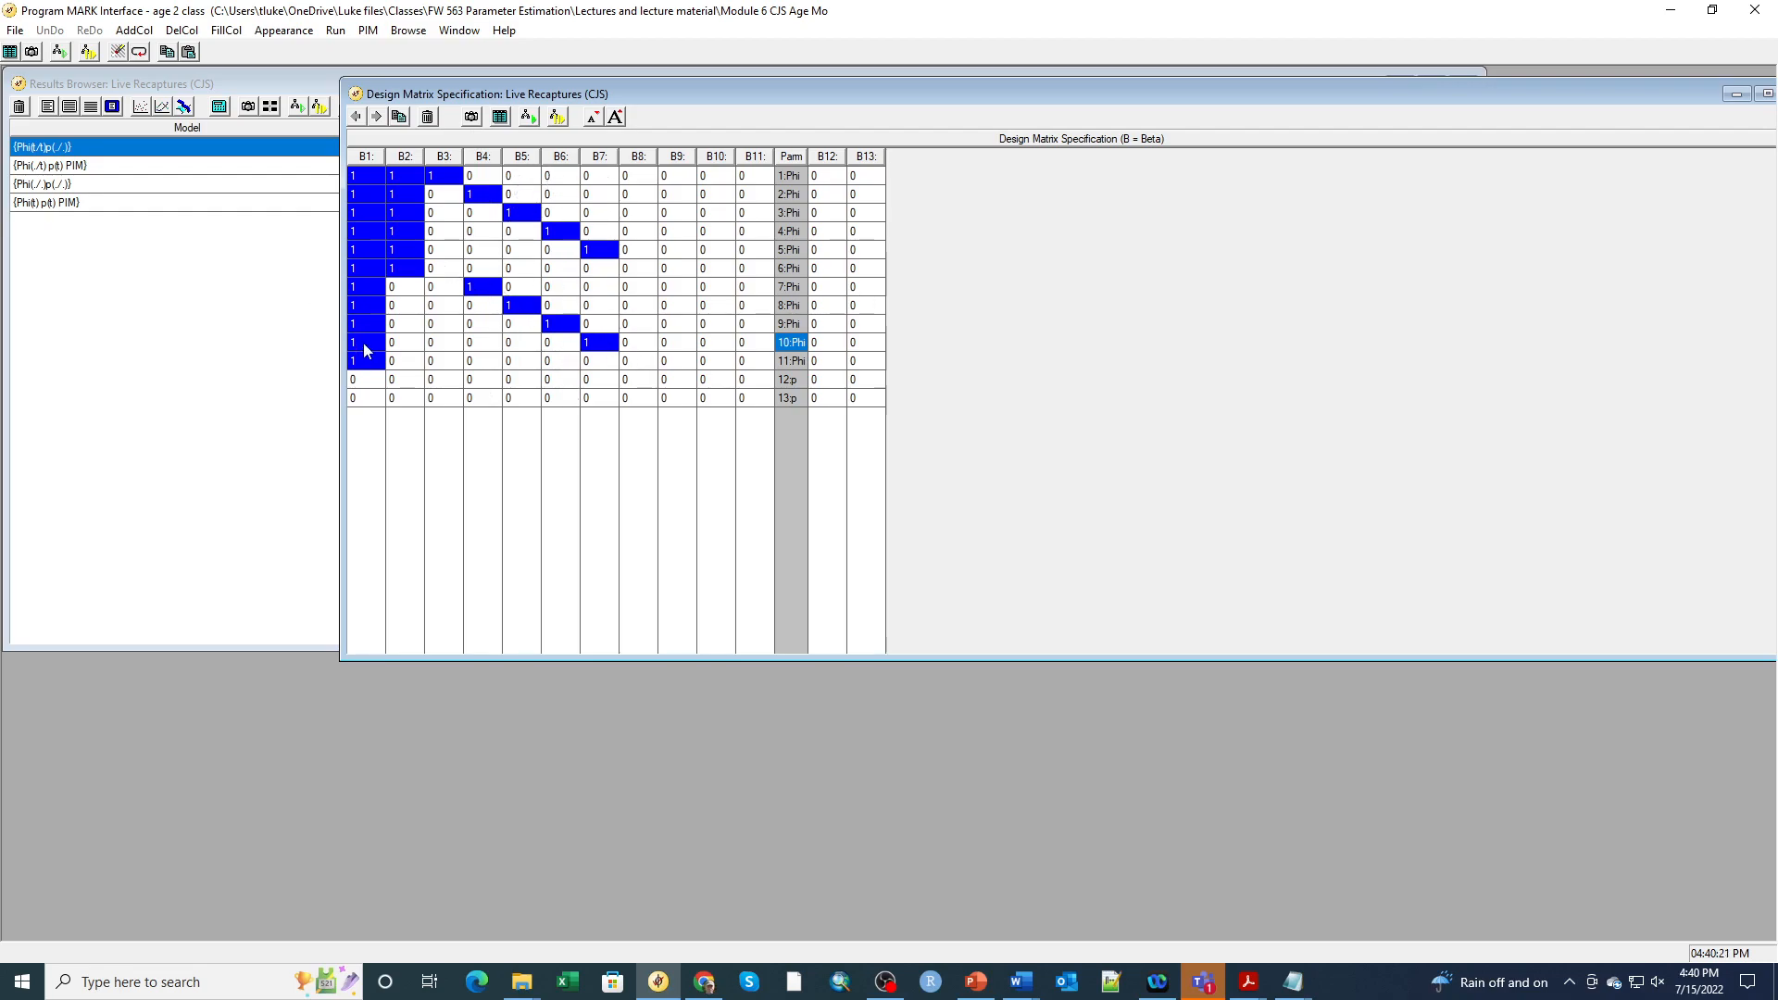
- Fill columns B8 to B11 with a 4-column partial identity matrix starting at survival parameter 2
click(631, 196)
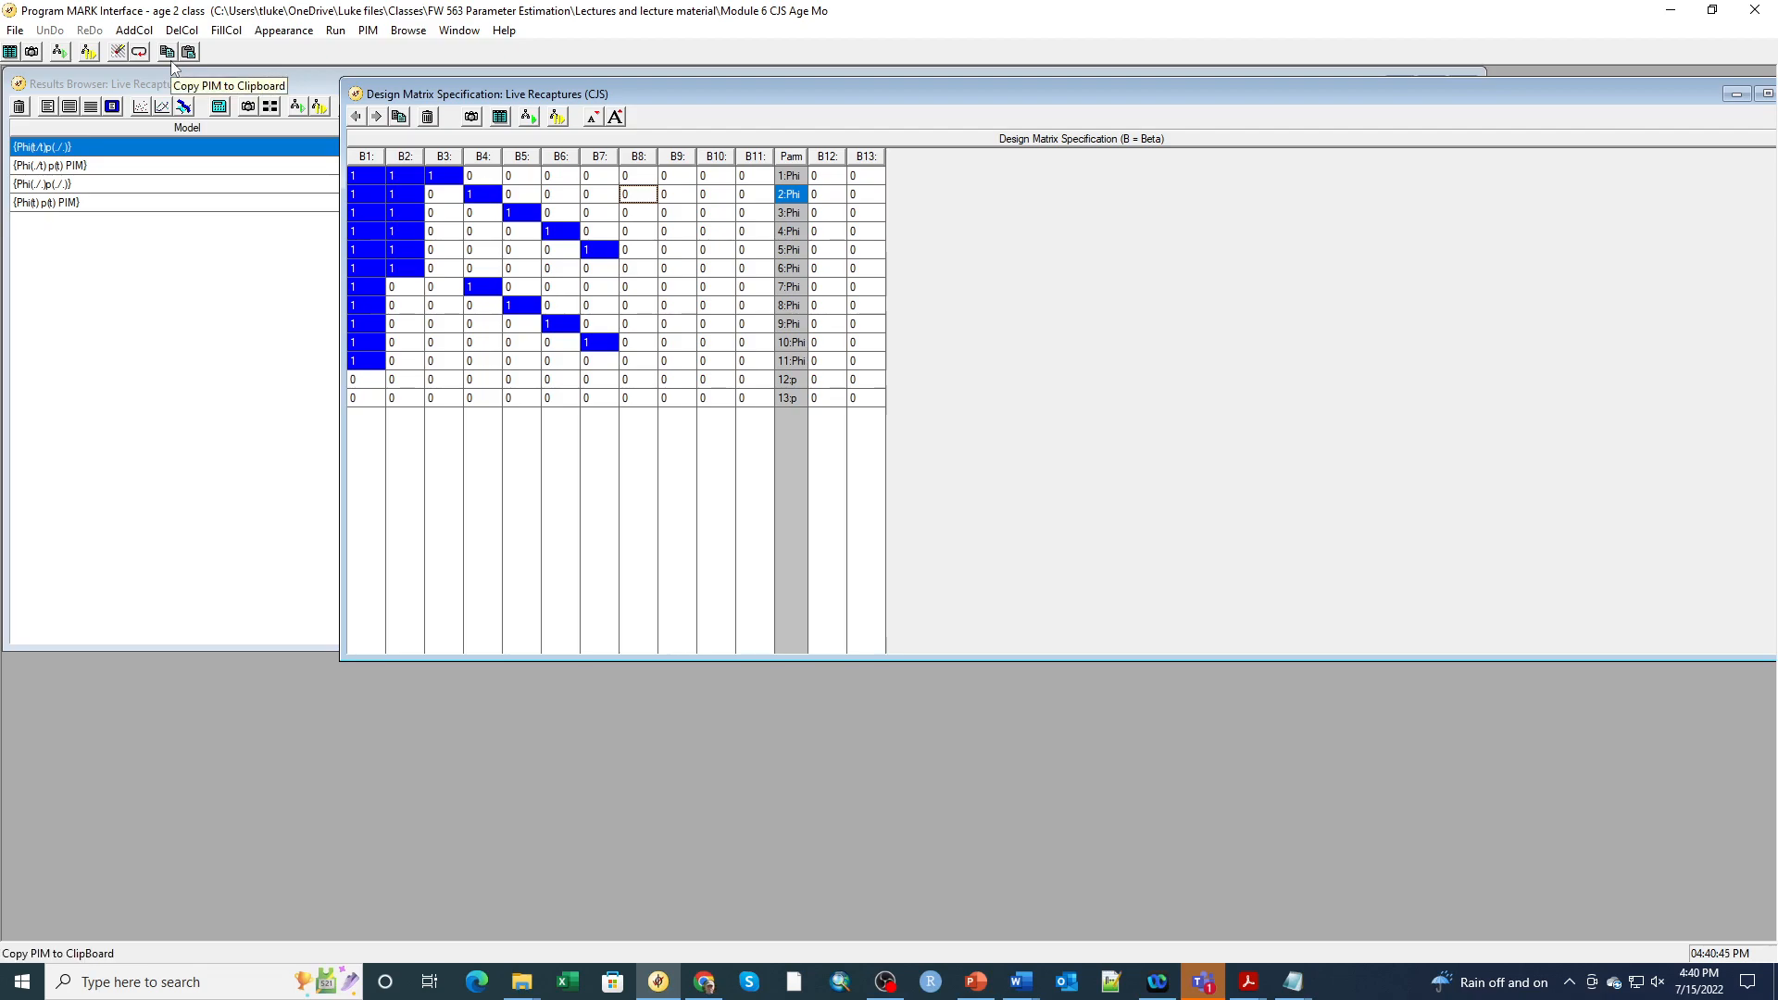
click(223, 34)
click(272, 112)
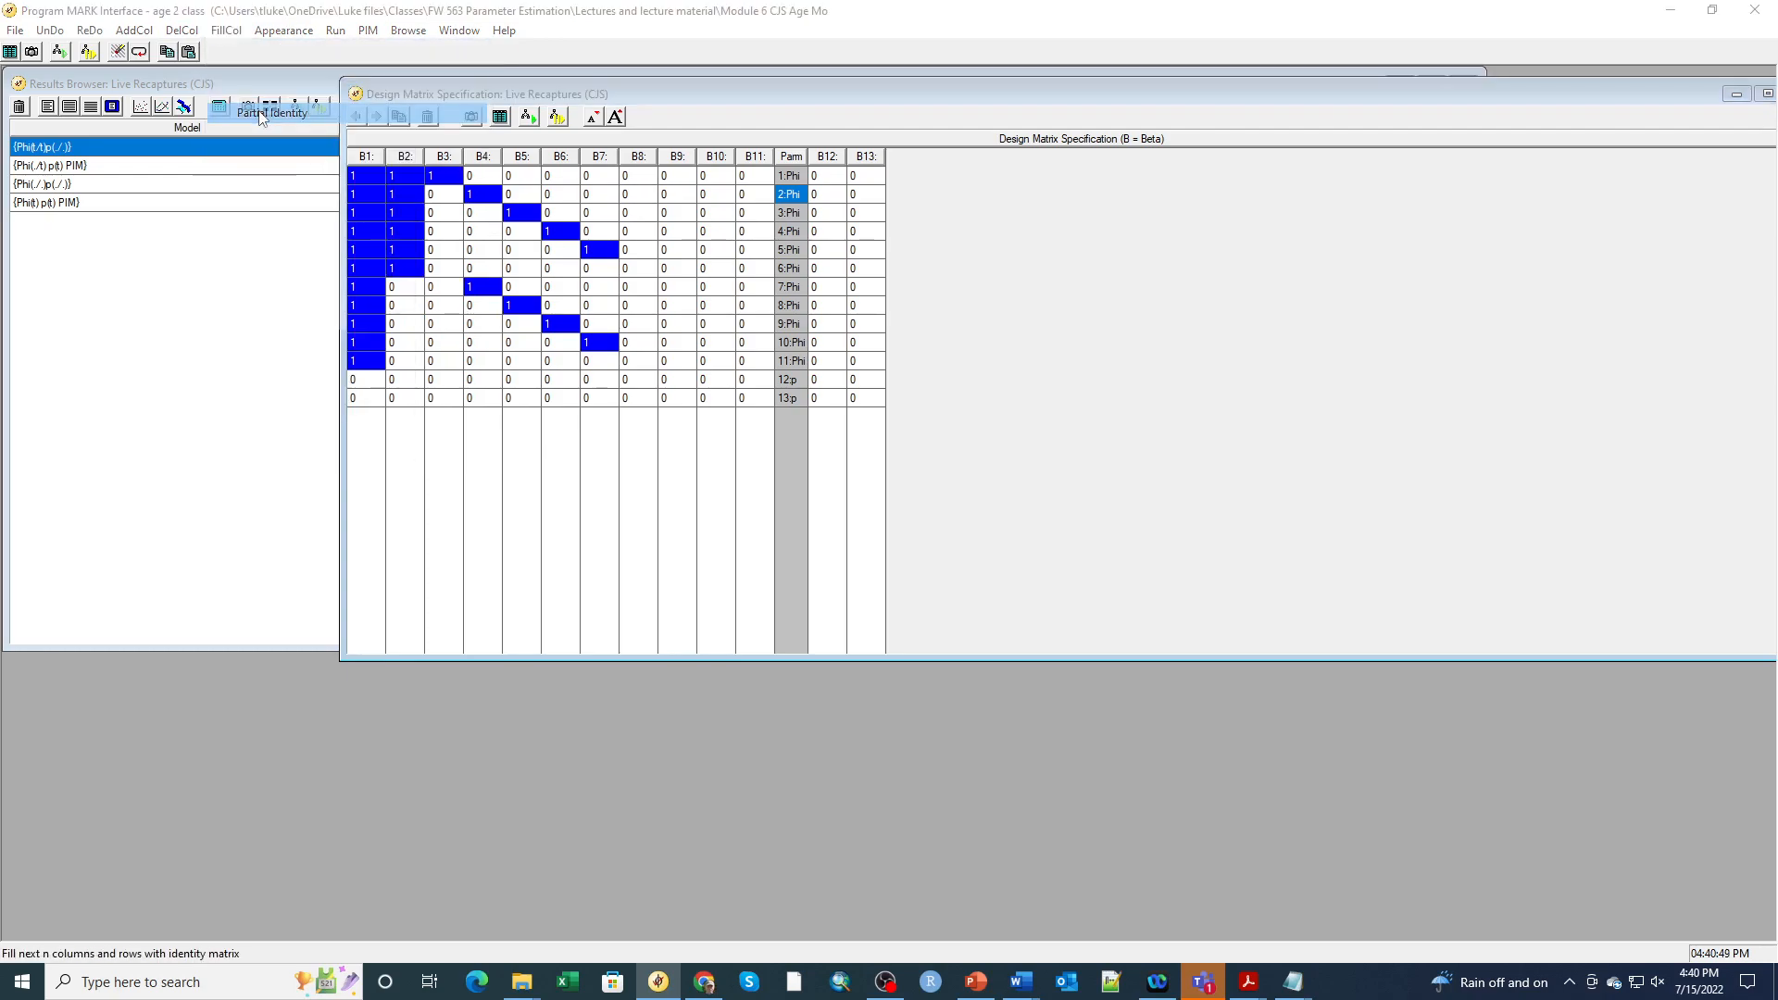
click(672, 224)
click(672, 224)
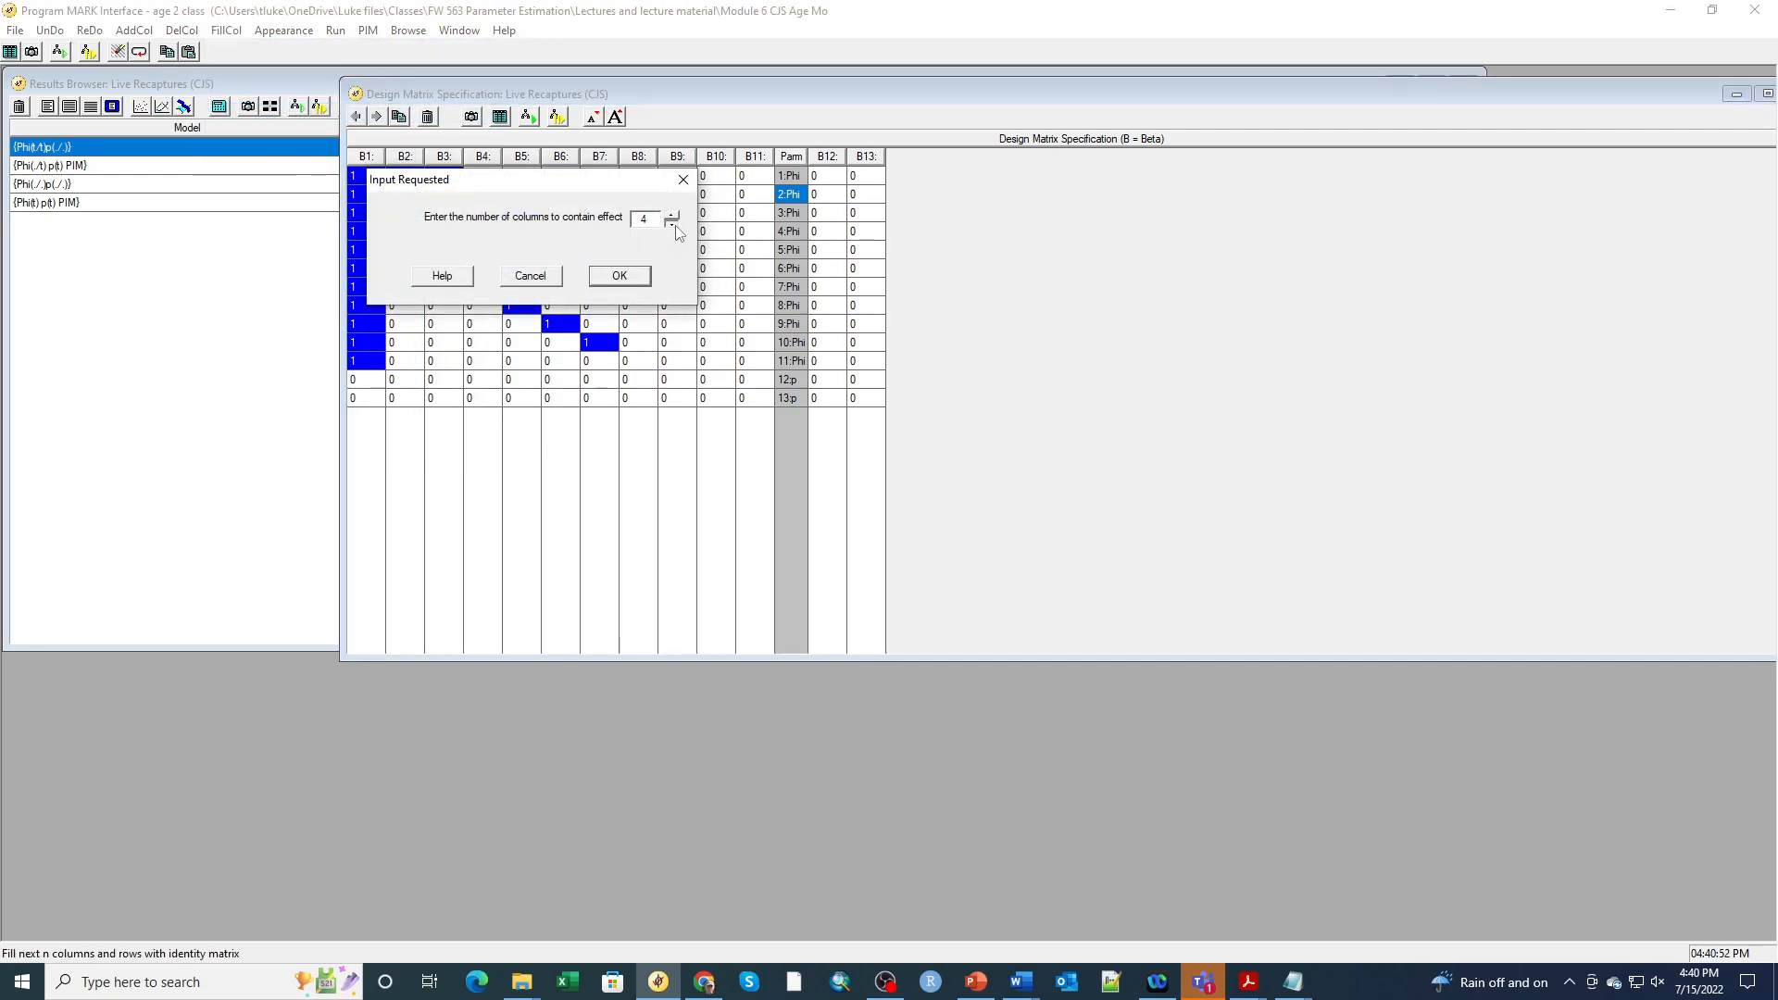
click(620, 276)
- Enter 1 in column B12 for recapture parameter 12 and 1 in column B13 for recapture parameter 13
click(827, 387)
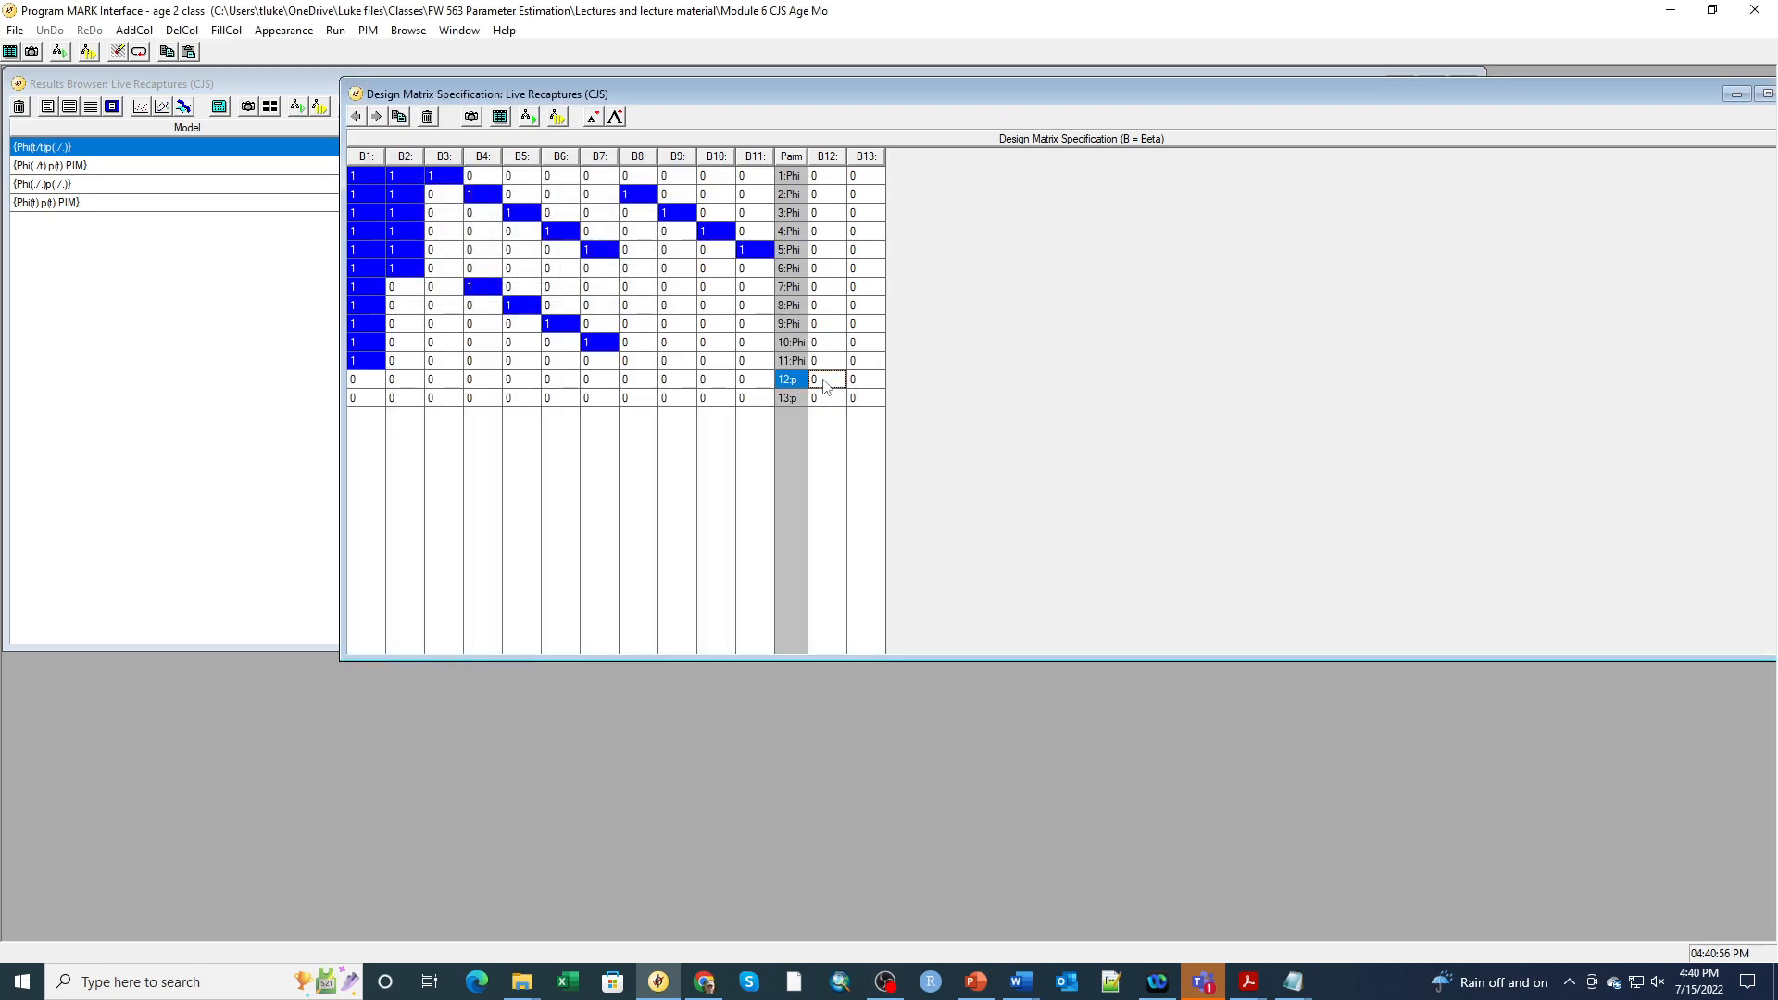
text(1)
click(859, 400)
text(1)
key(Return)
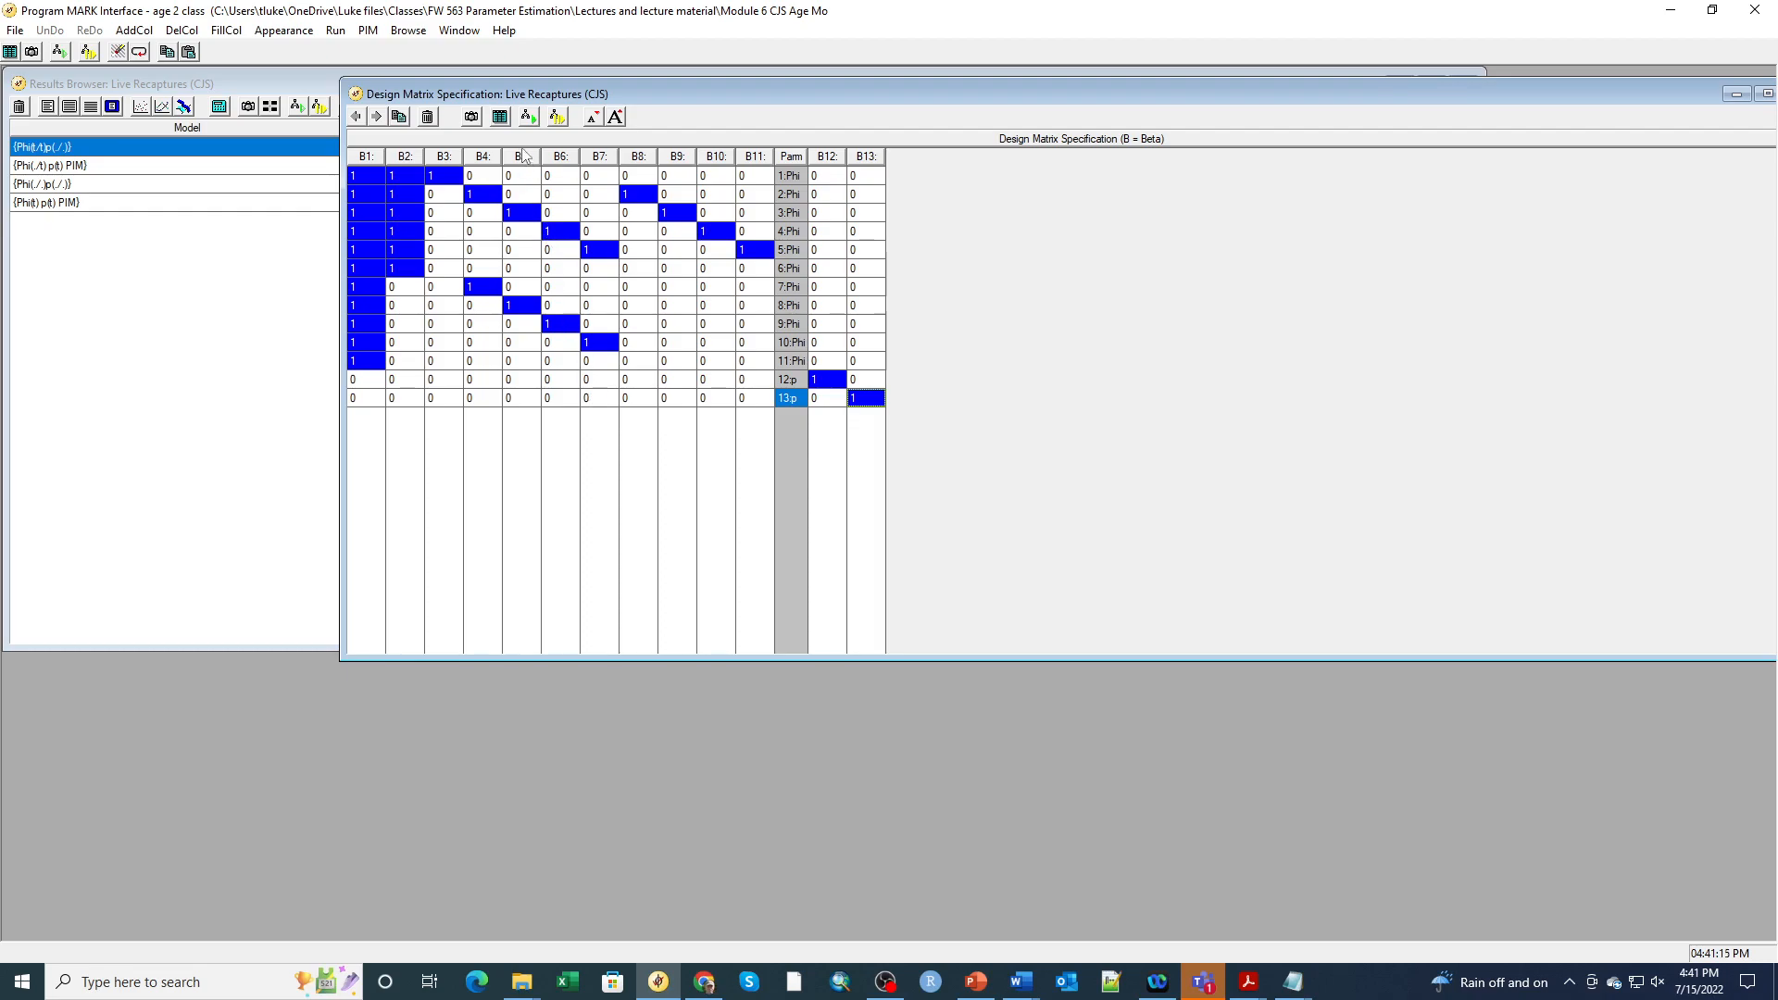
- Run the design matrix model under the name Phi(t/t)p(./.)DM with the logit link and append its output to the database
click(335, 31)
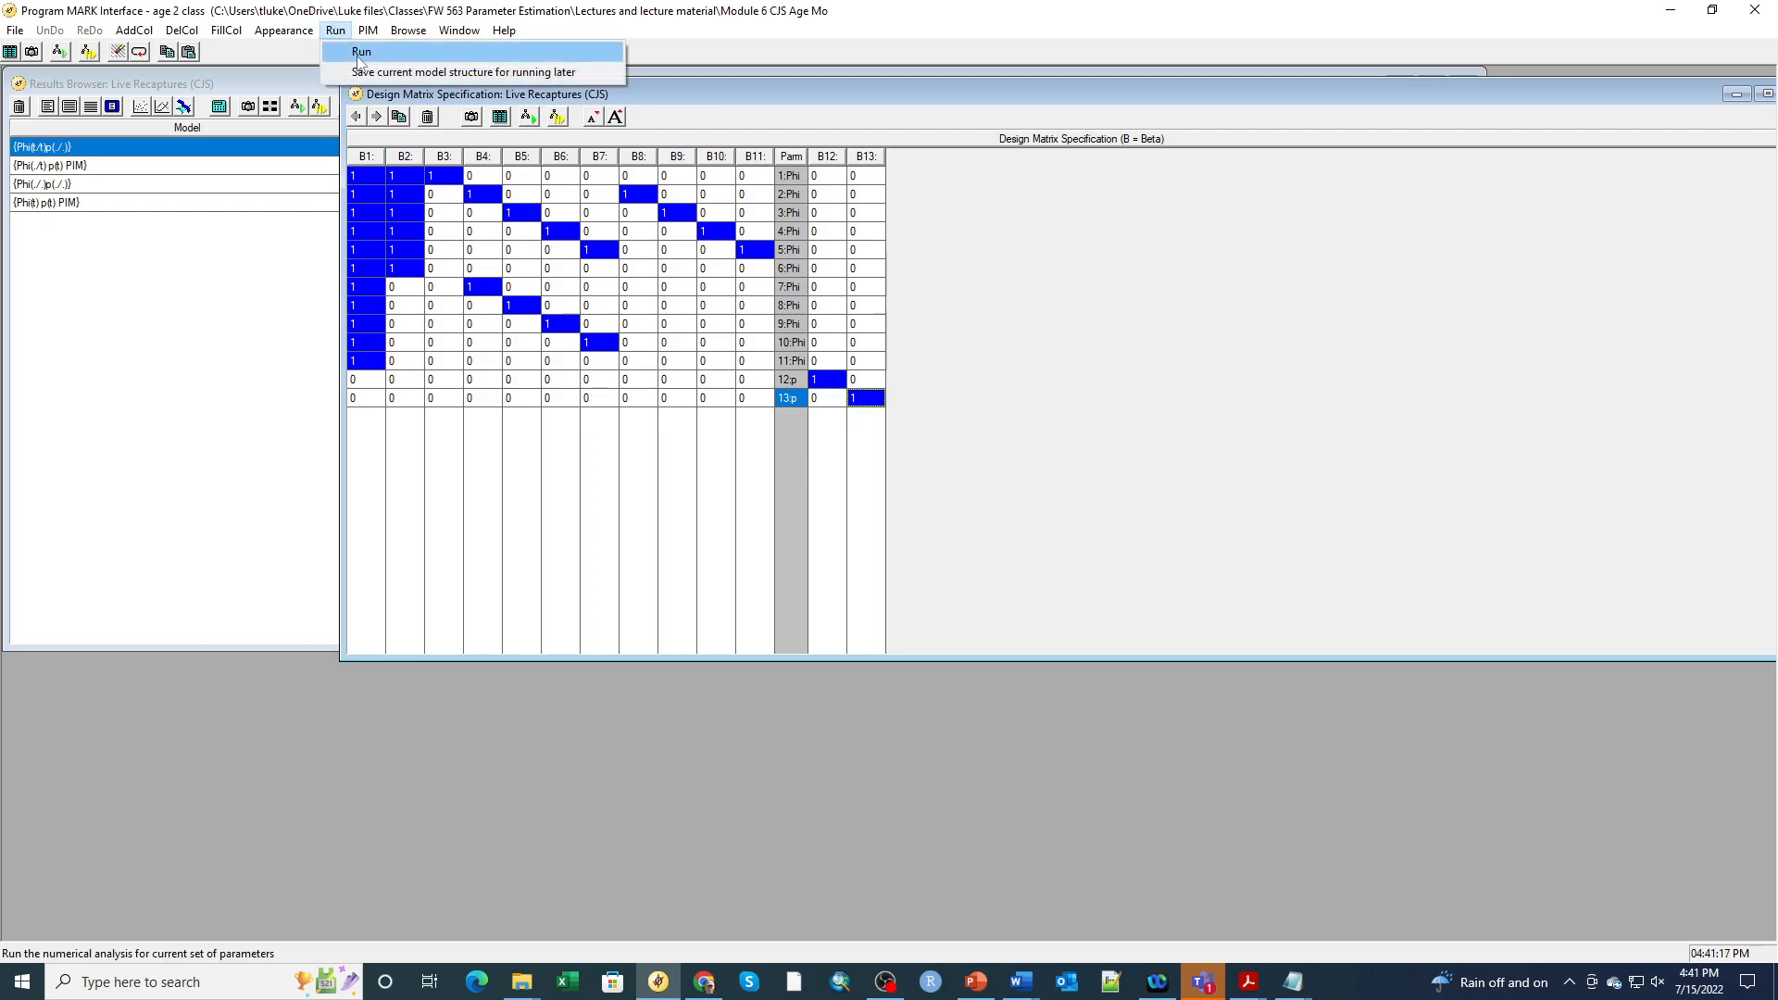
click(354, 52)
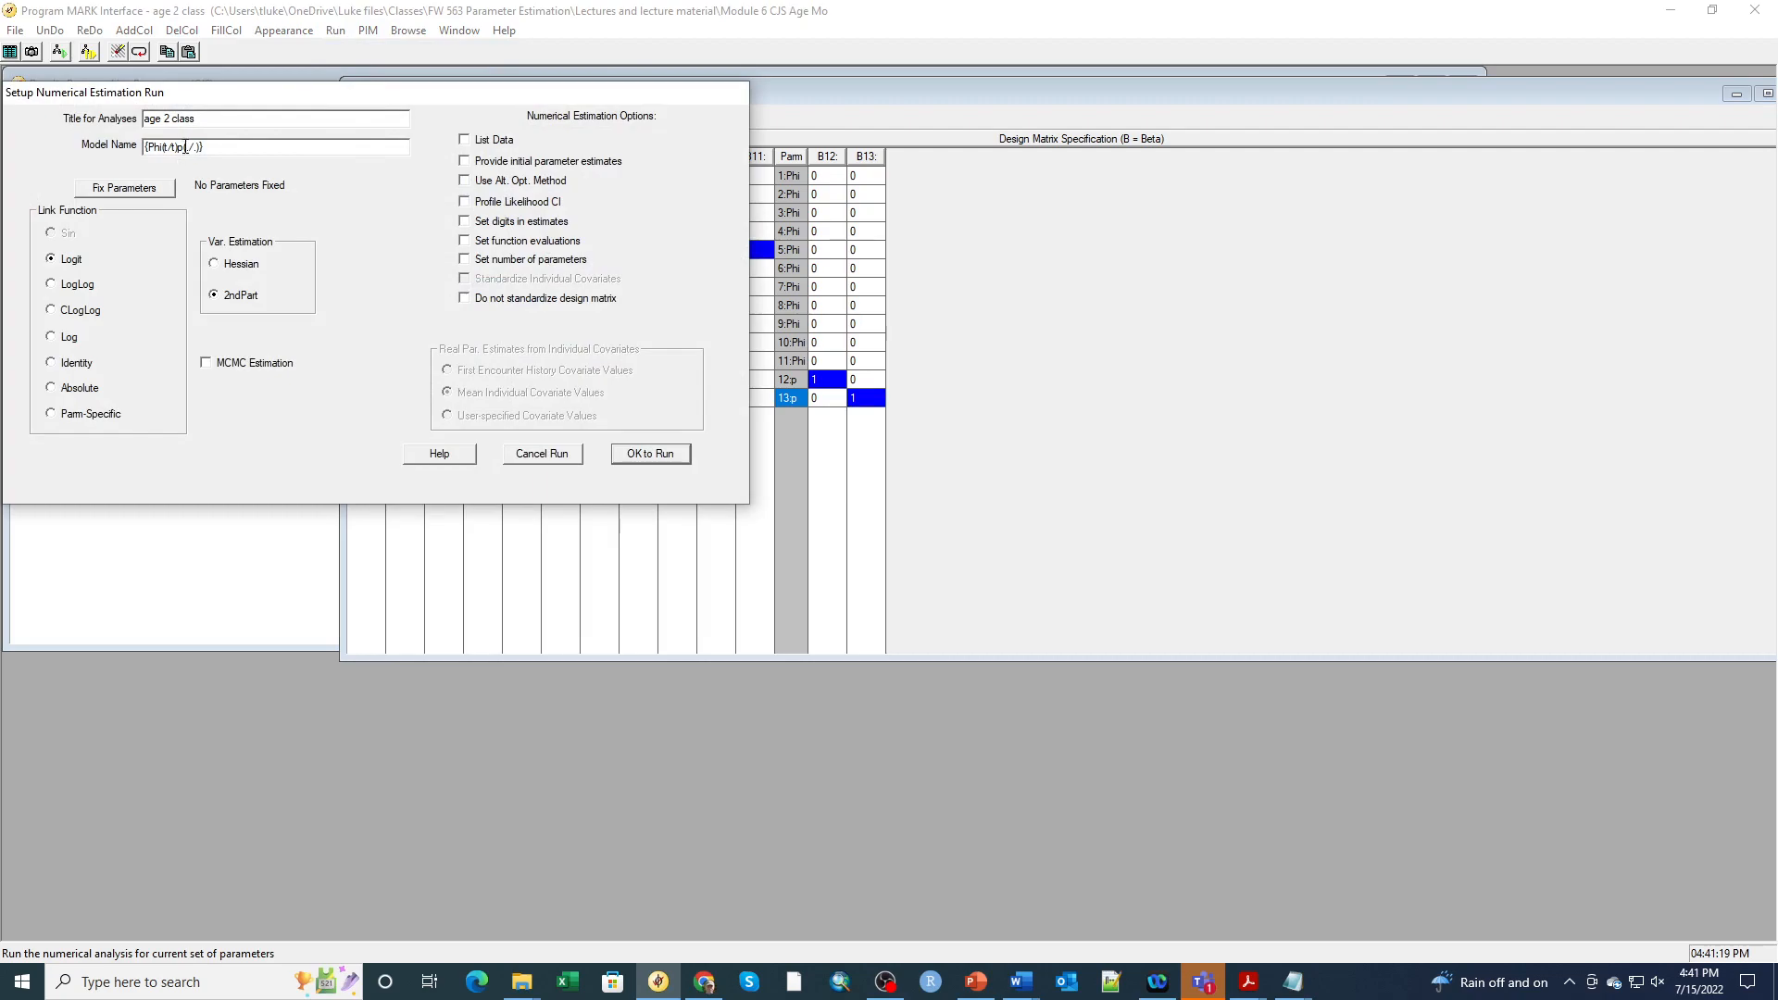
drag(242, 96, 626, 477)
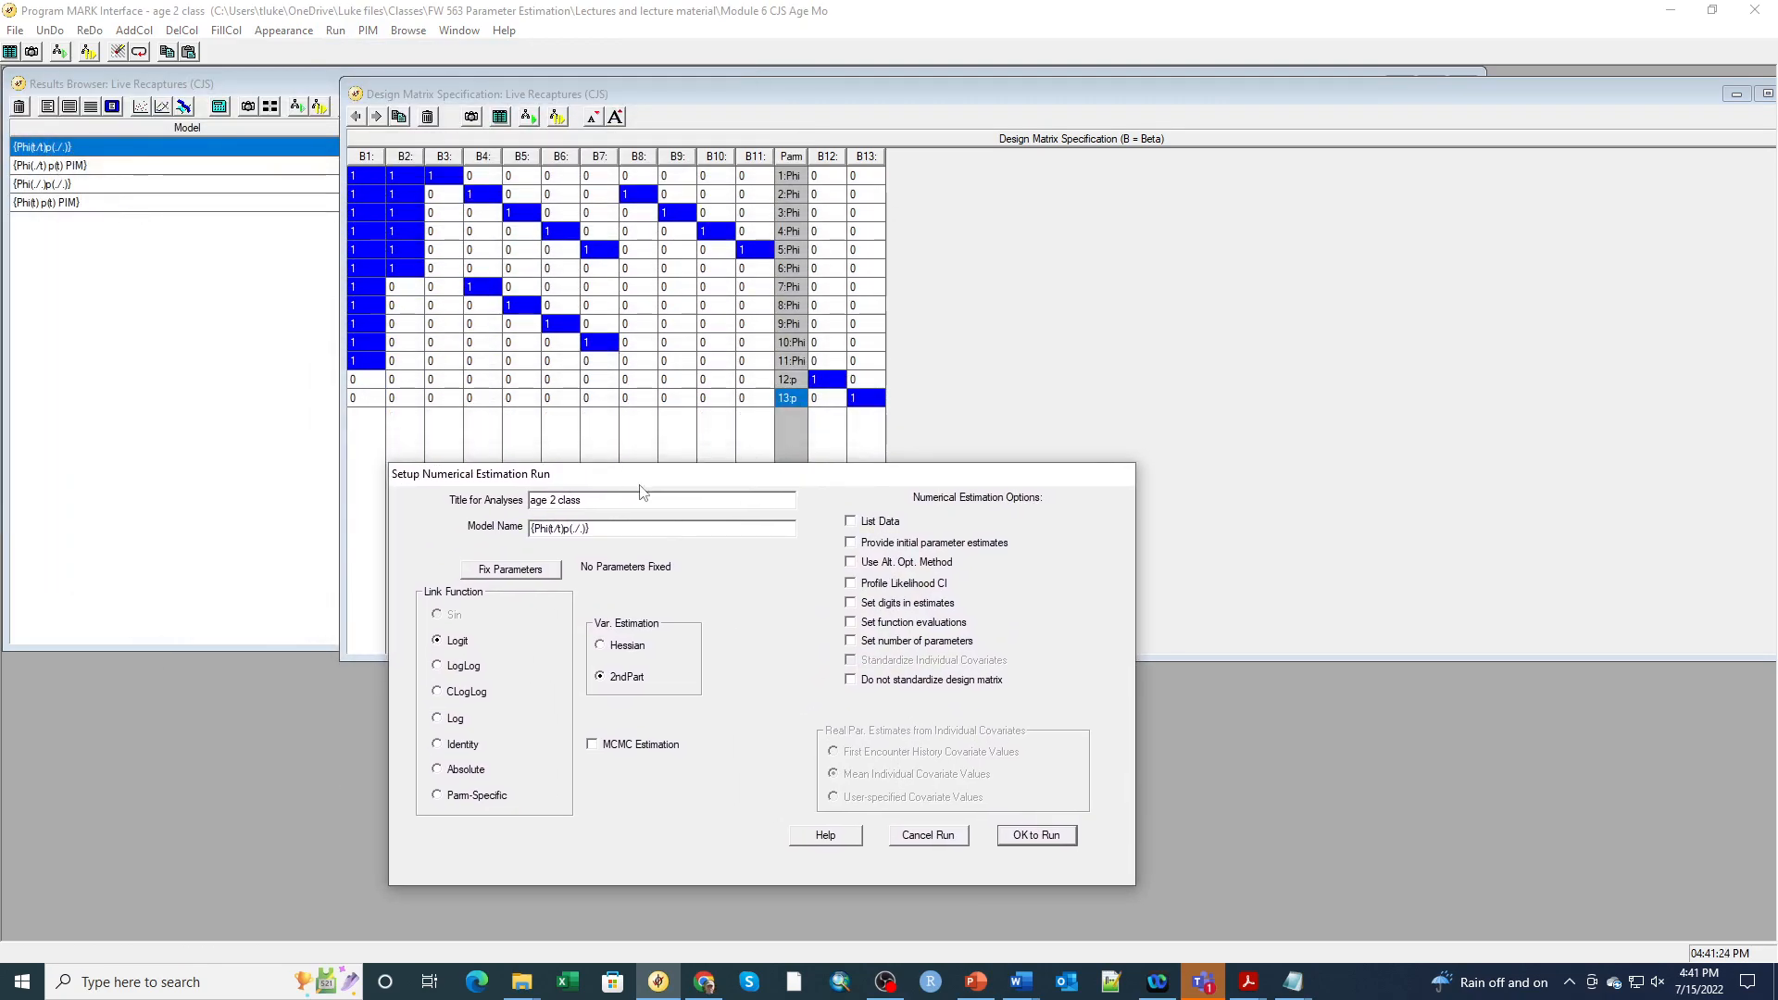
double_click(590, 527)
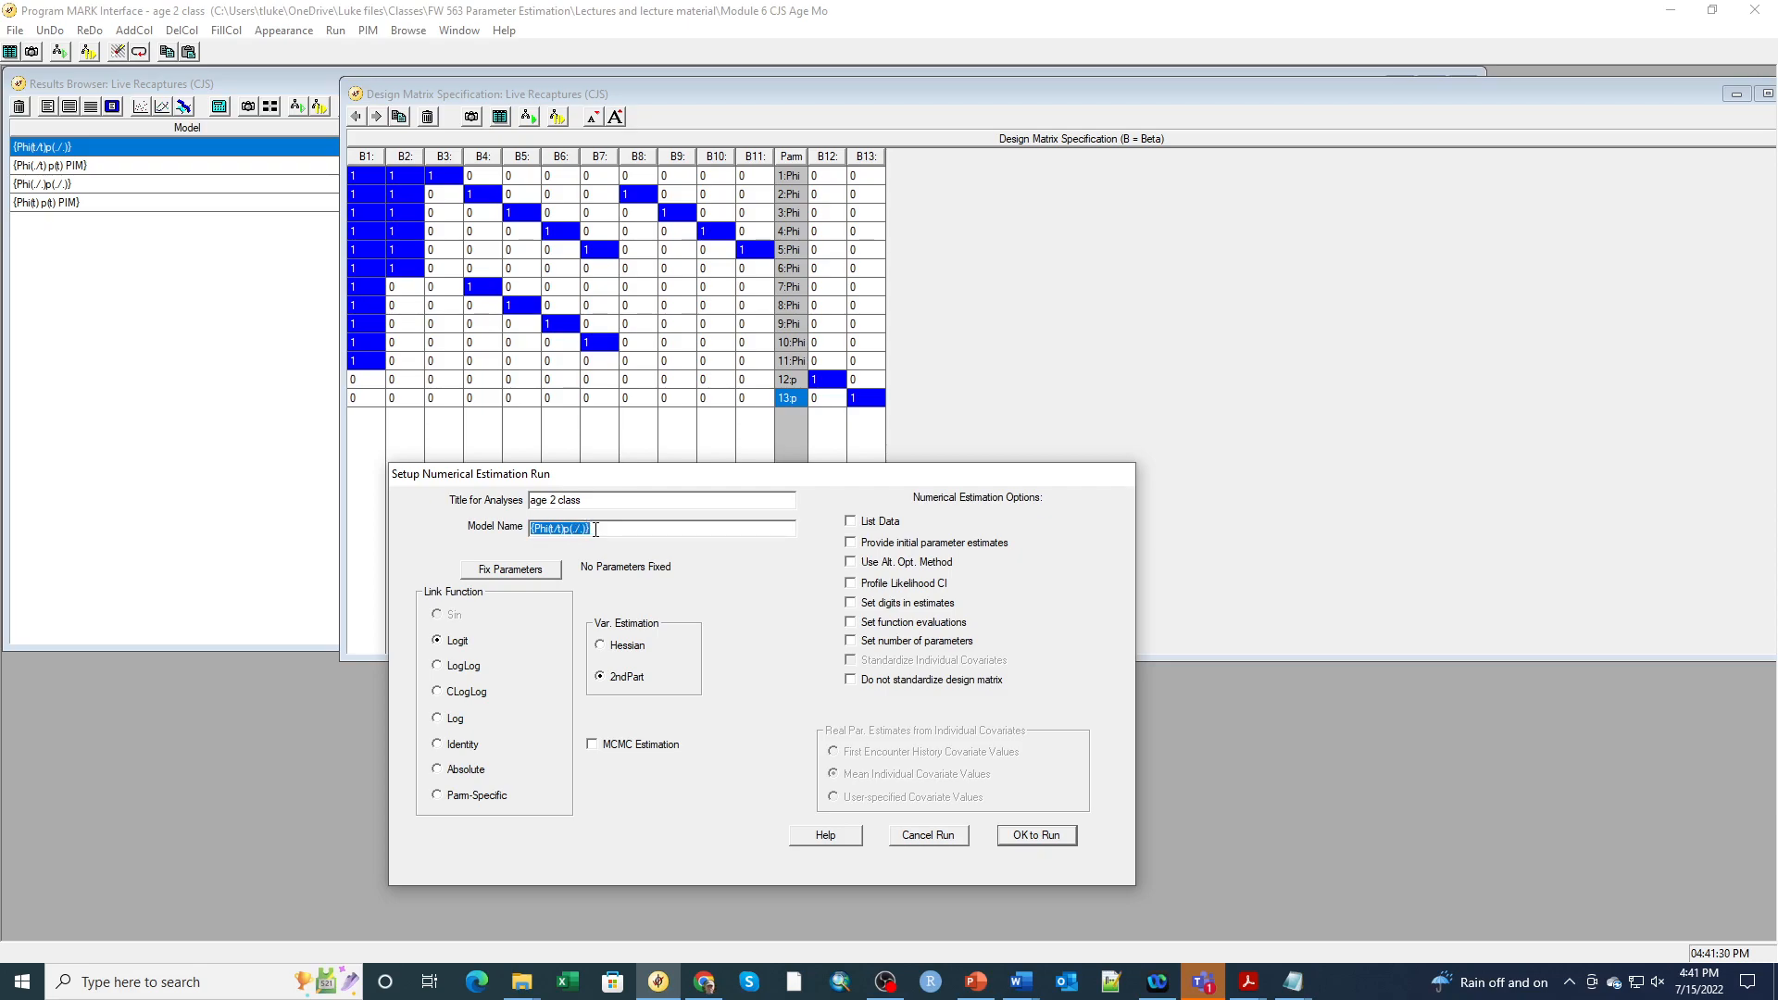
click(588, 530)
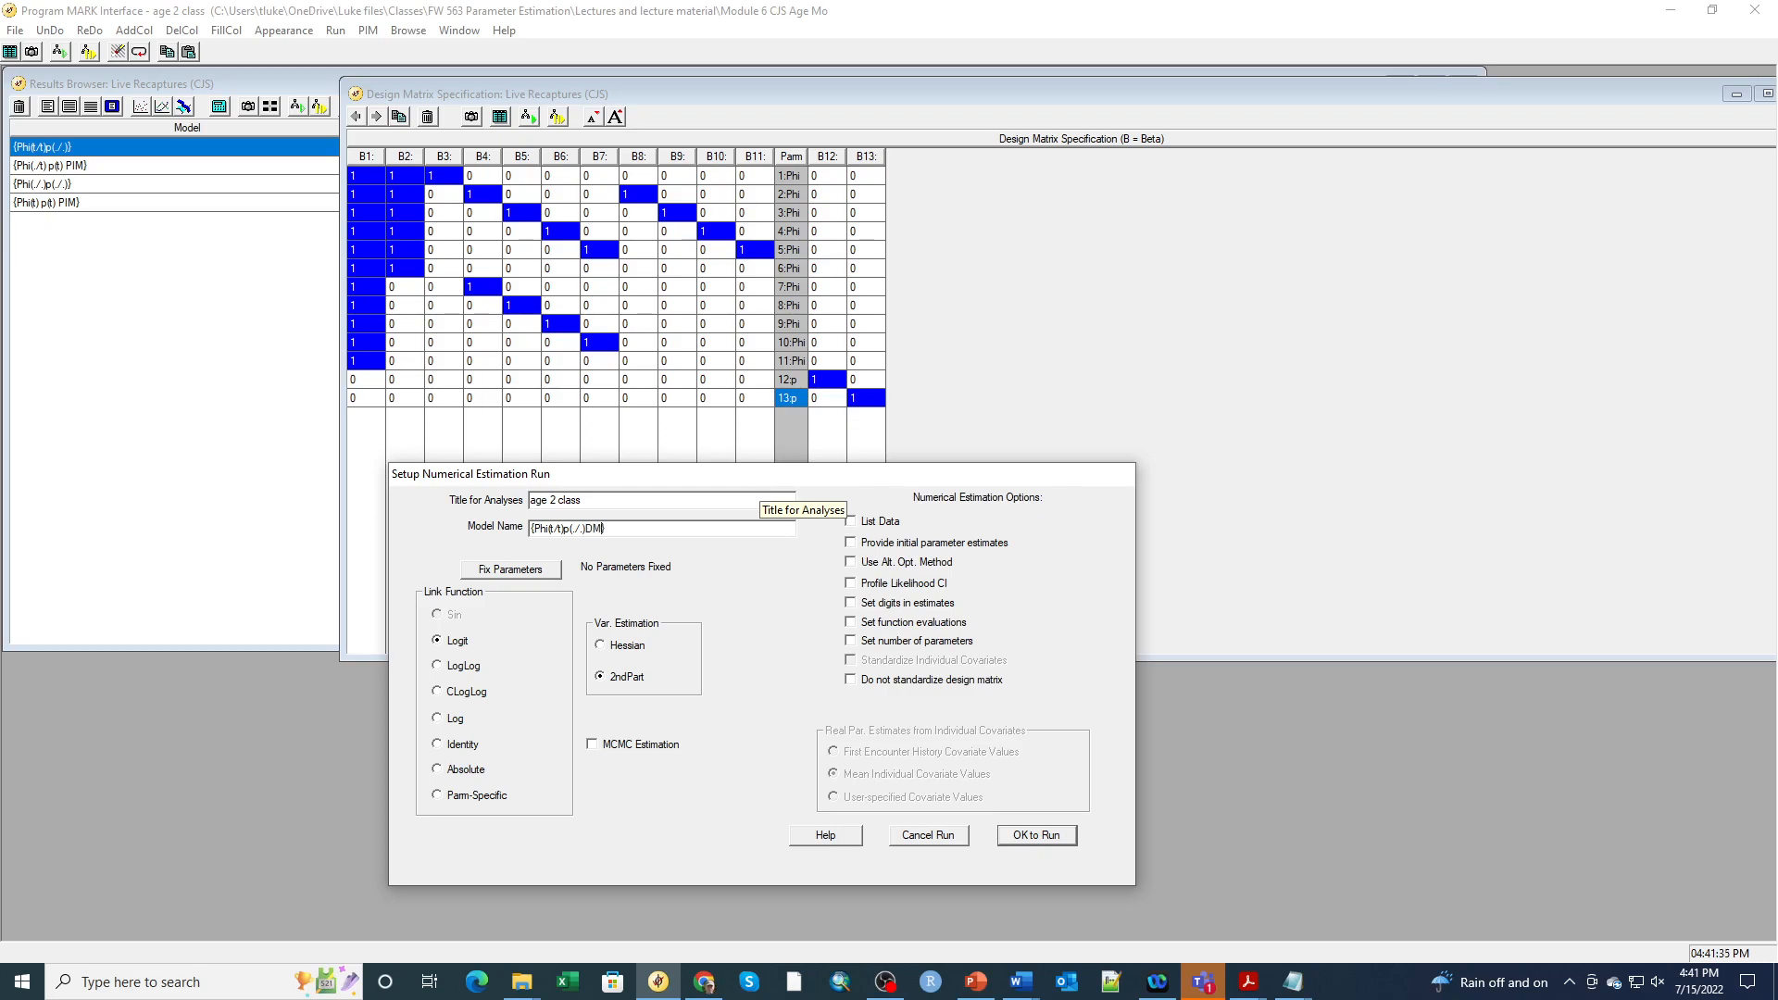
click(1061, 841)
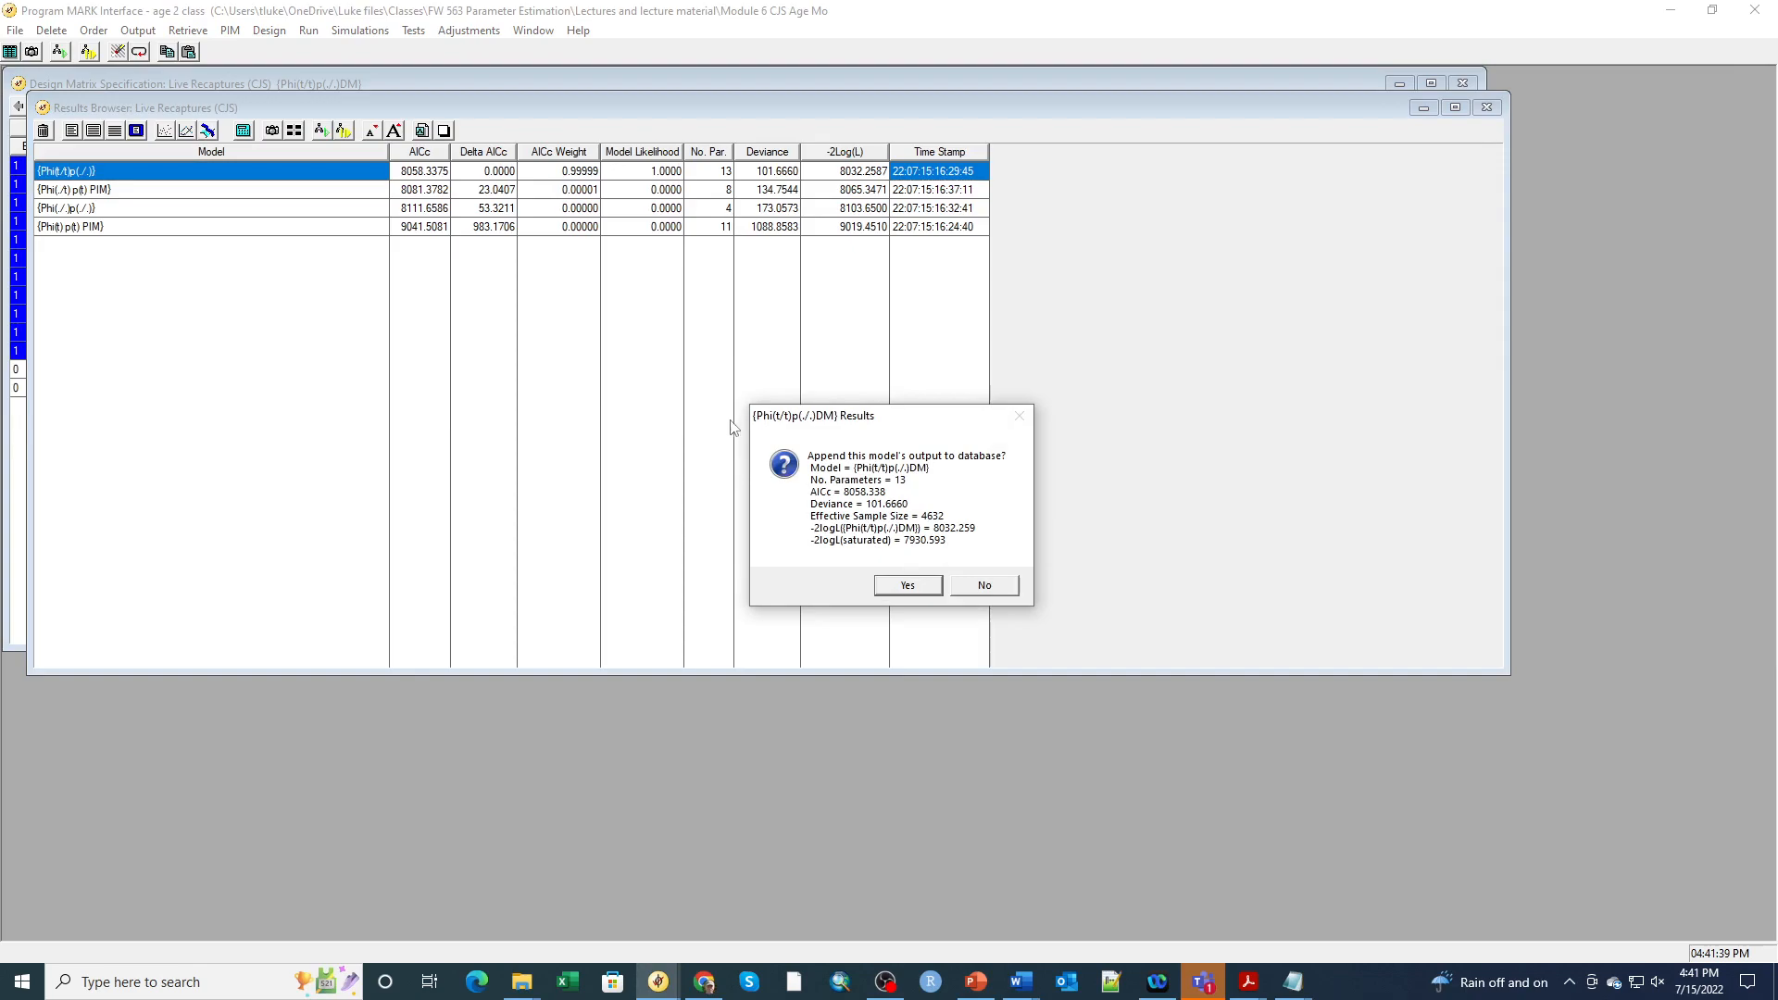
click(894, 589)
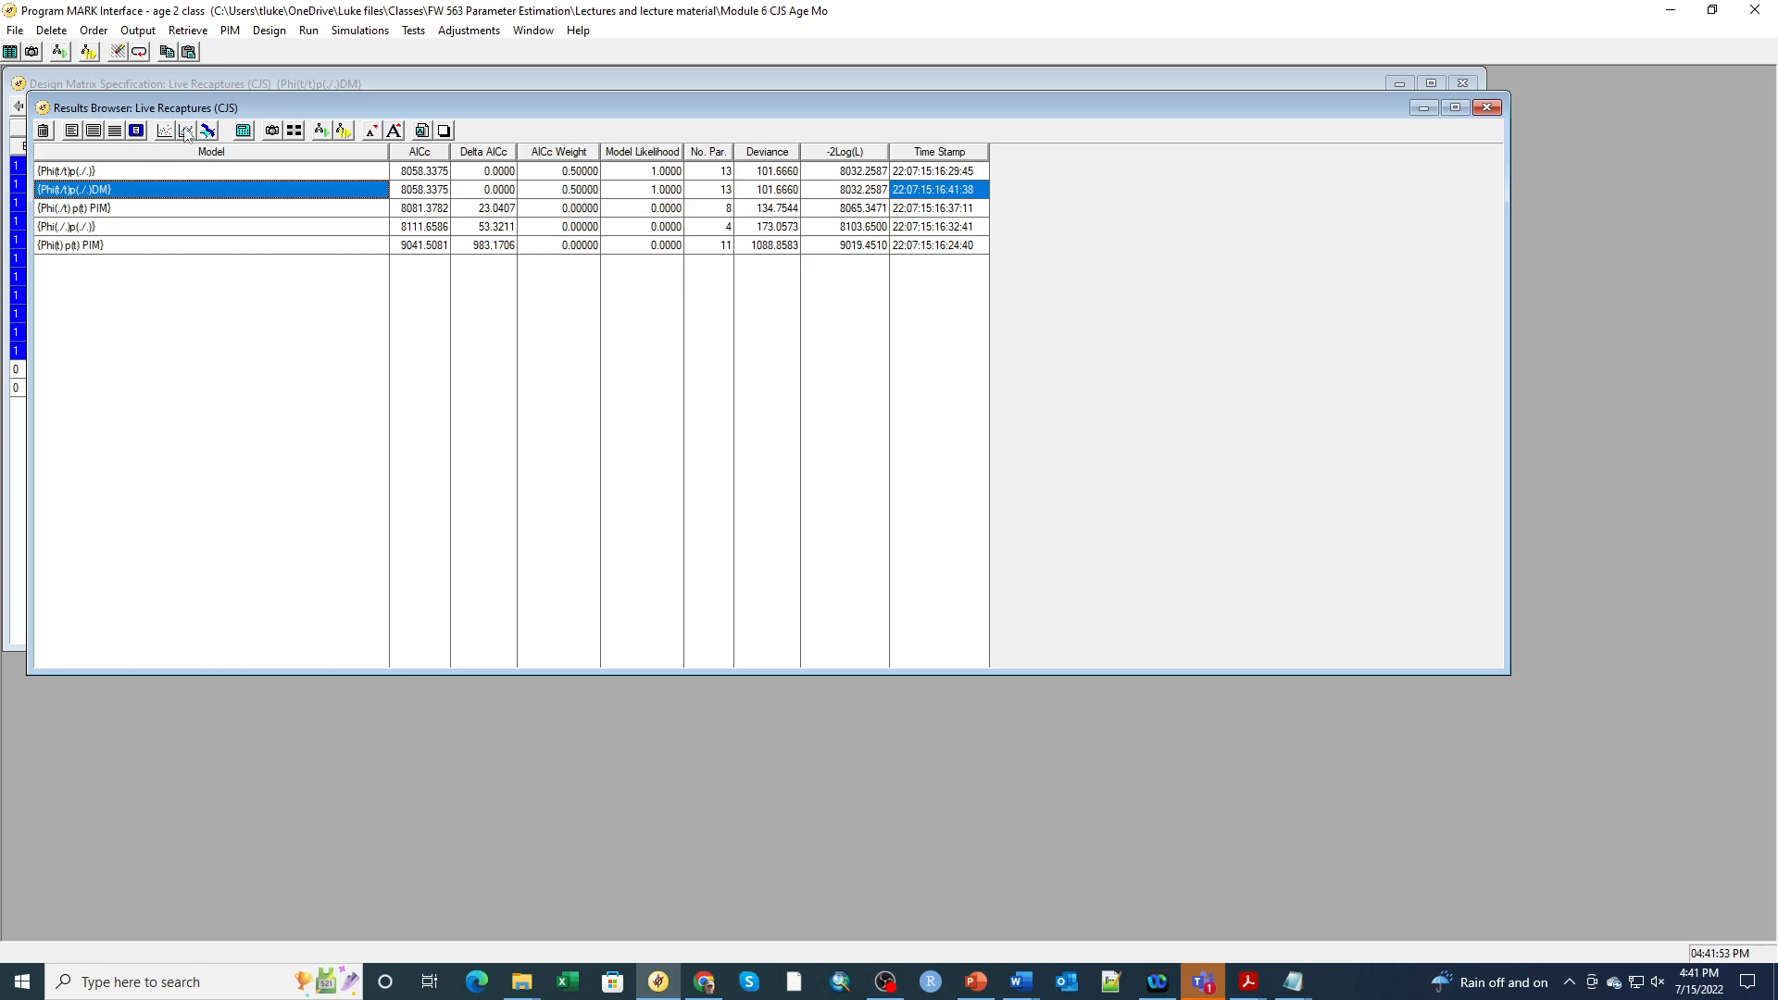
- Retrieve the Phi(t/t)p(./.)DM model to review its design matrix with the parameter column after B11, and return to the results
click(293, 131)
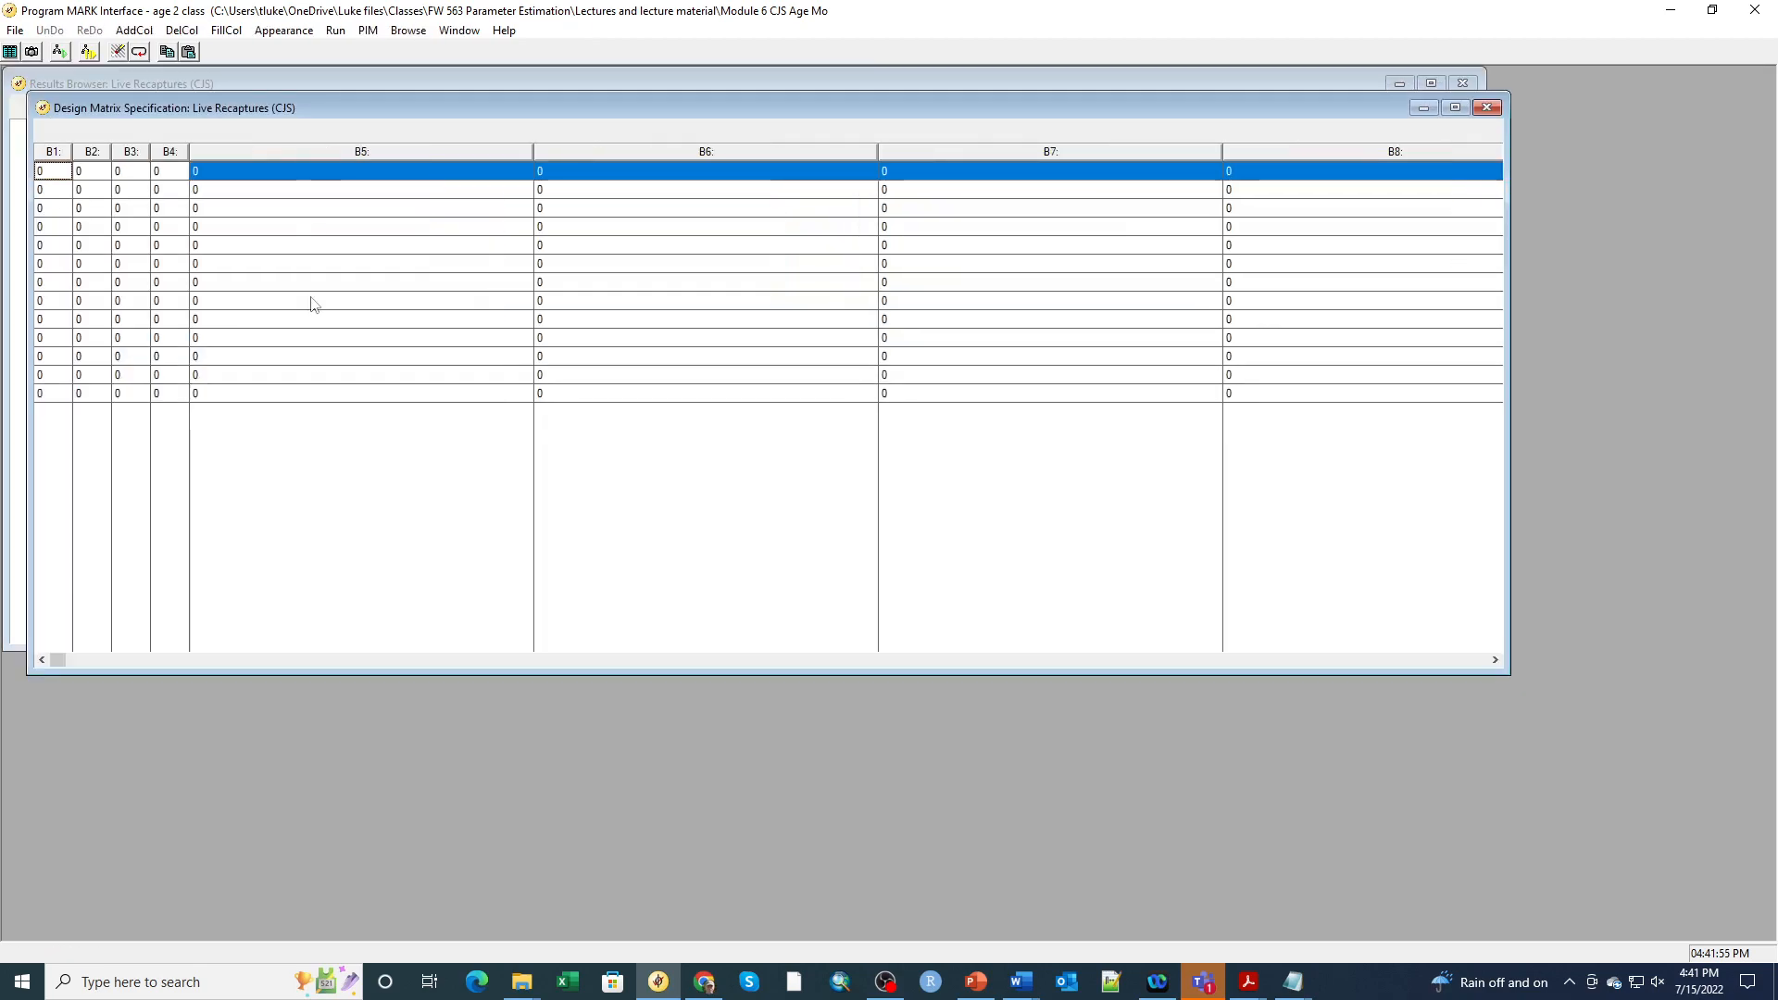
drag(323, 171, 476, 176)
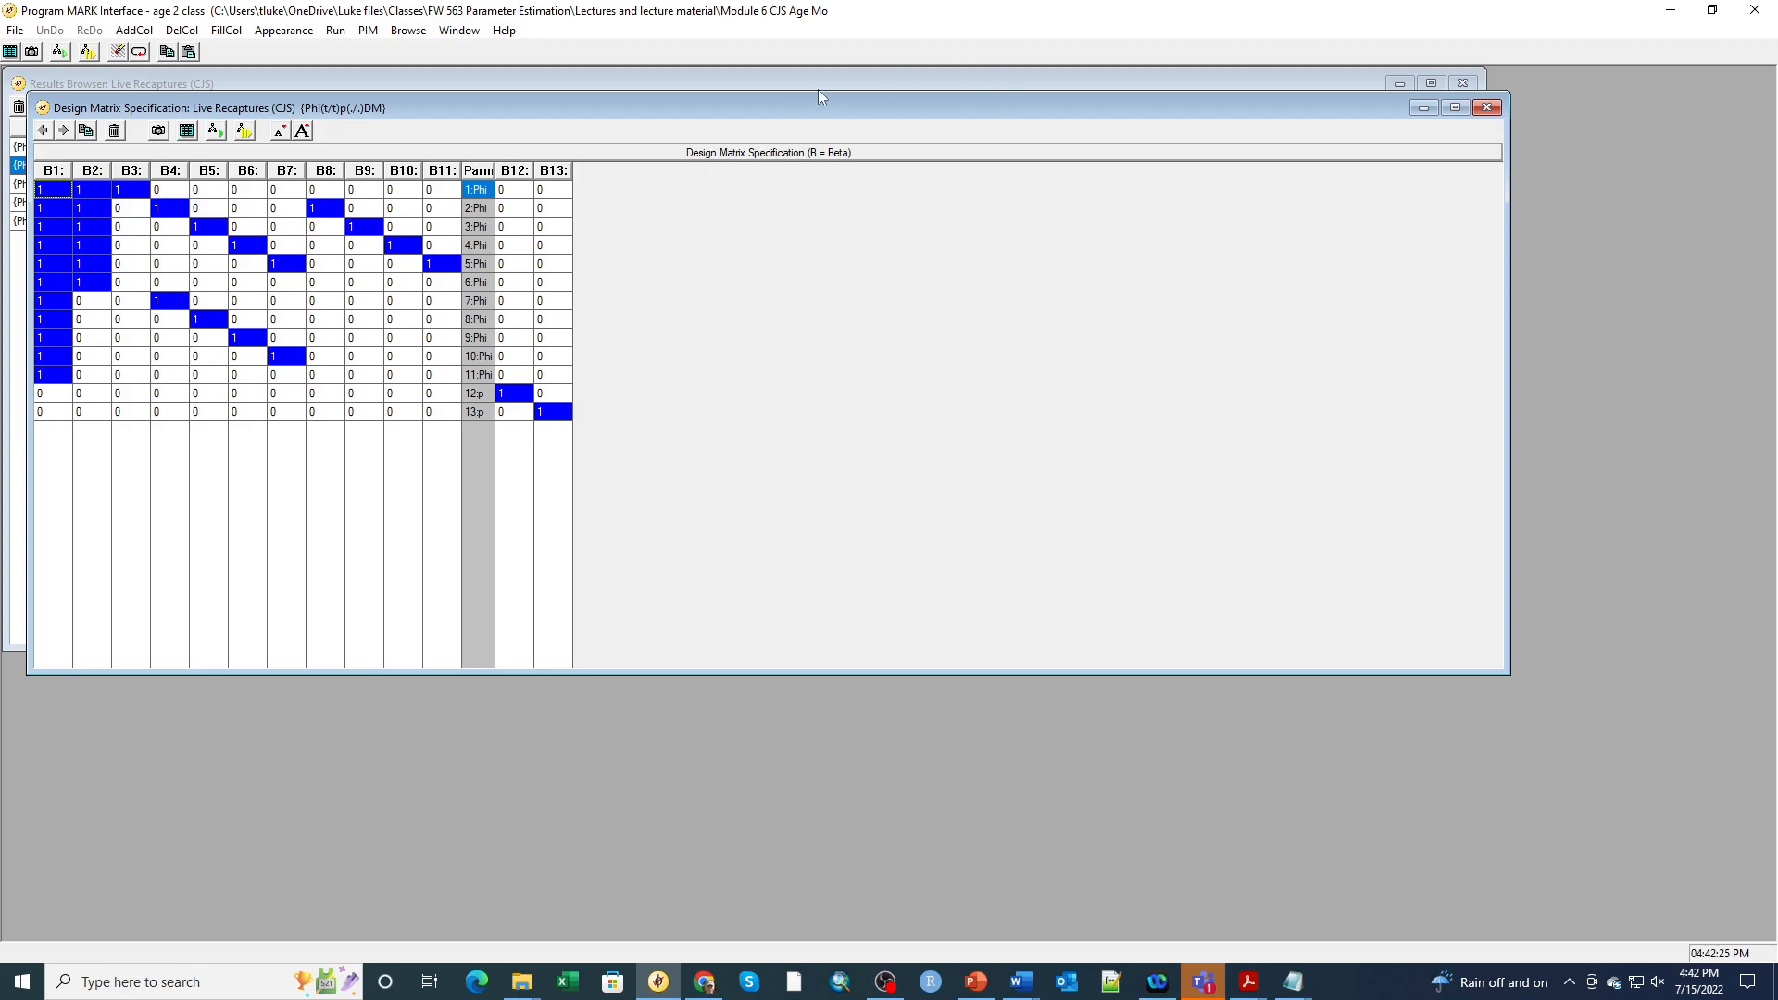
click(554, 82)
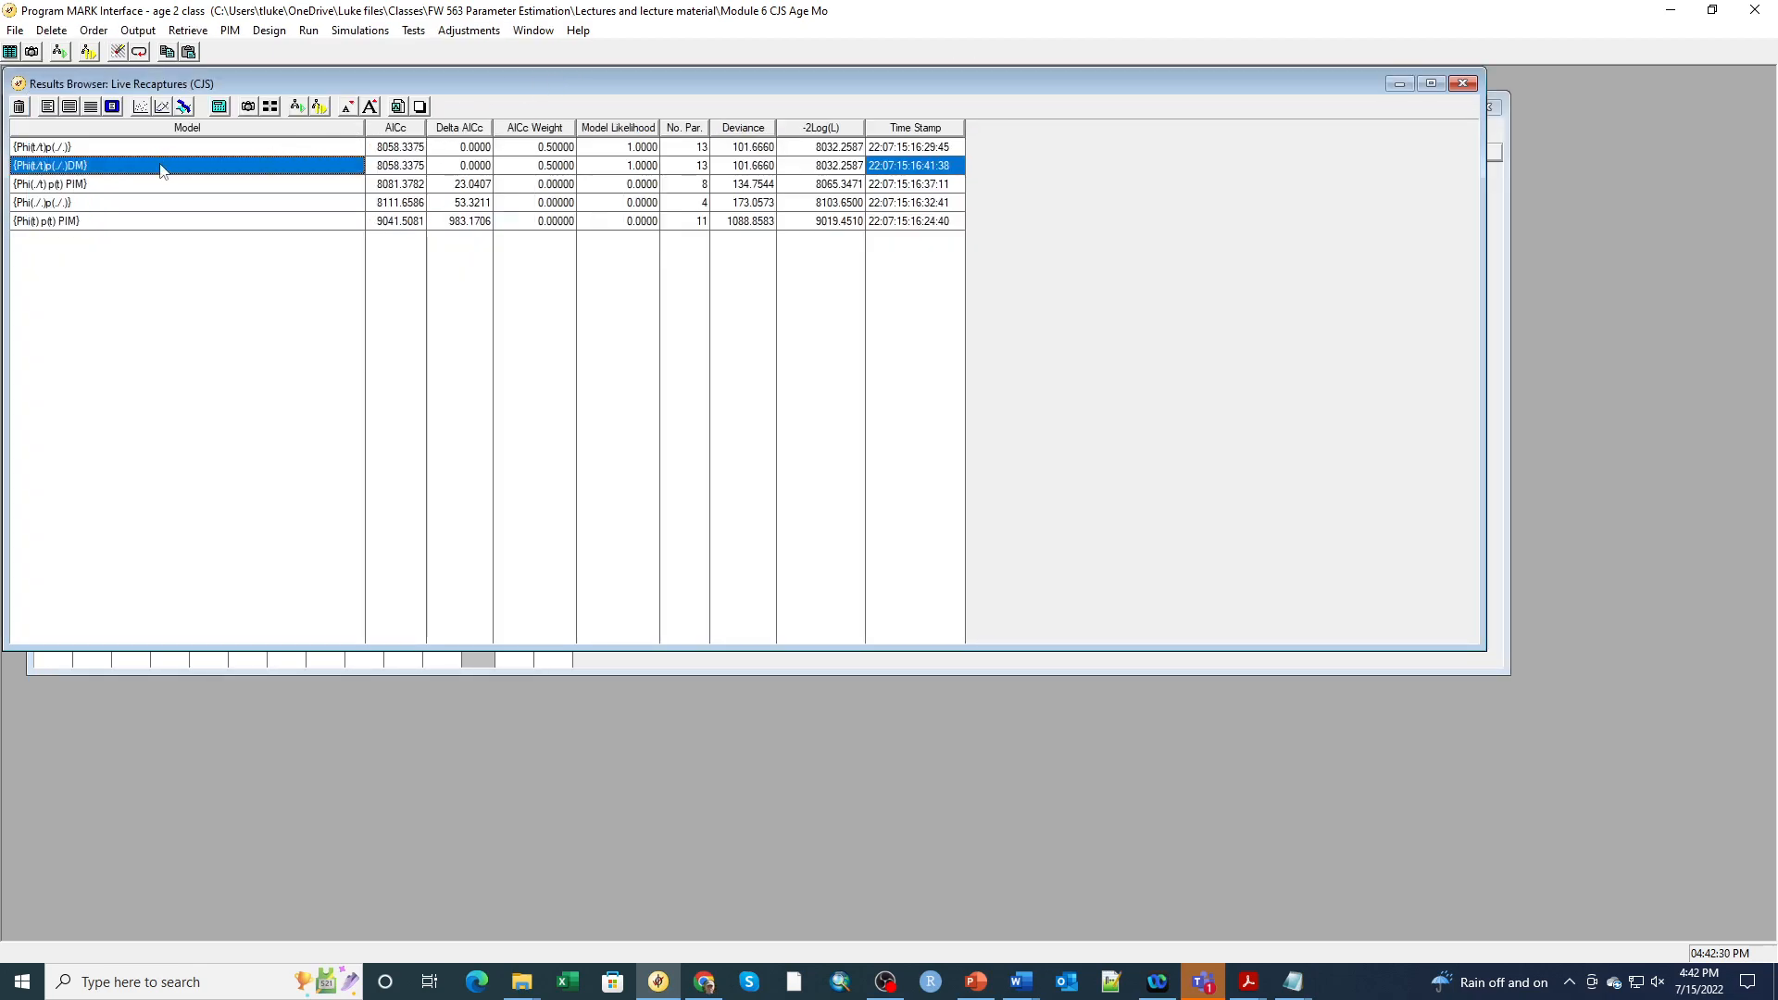
click(274, 106)
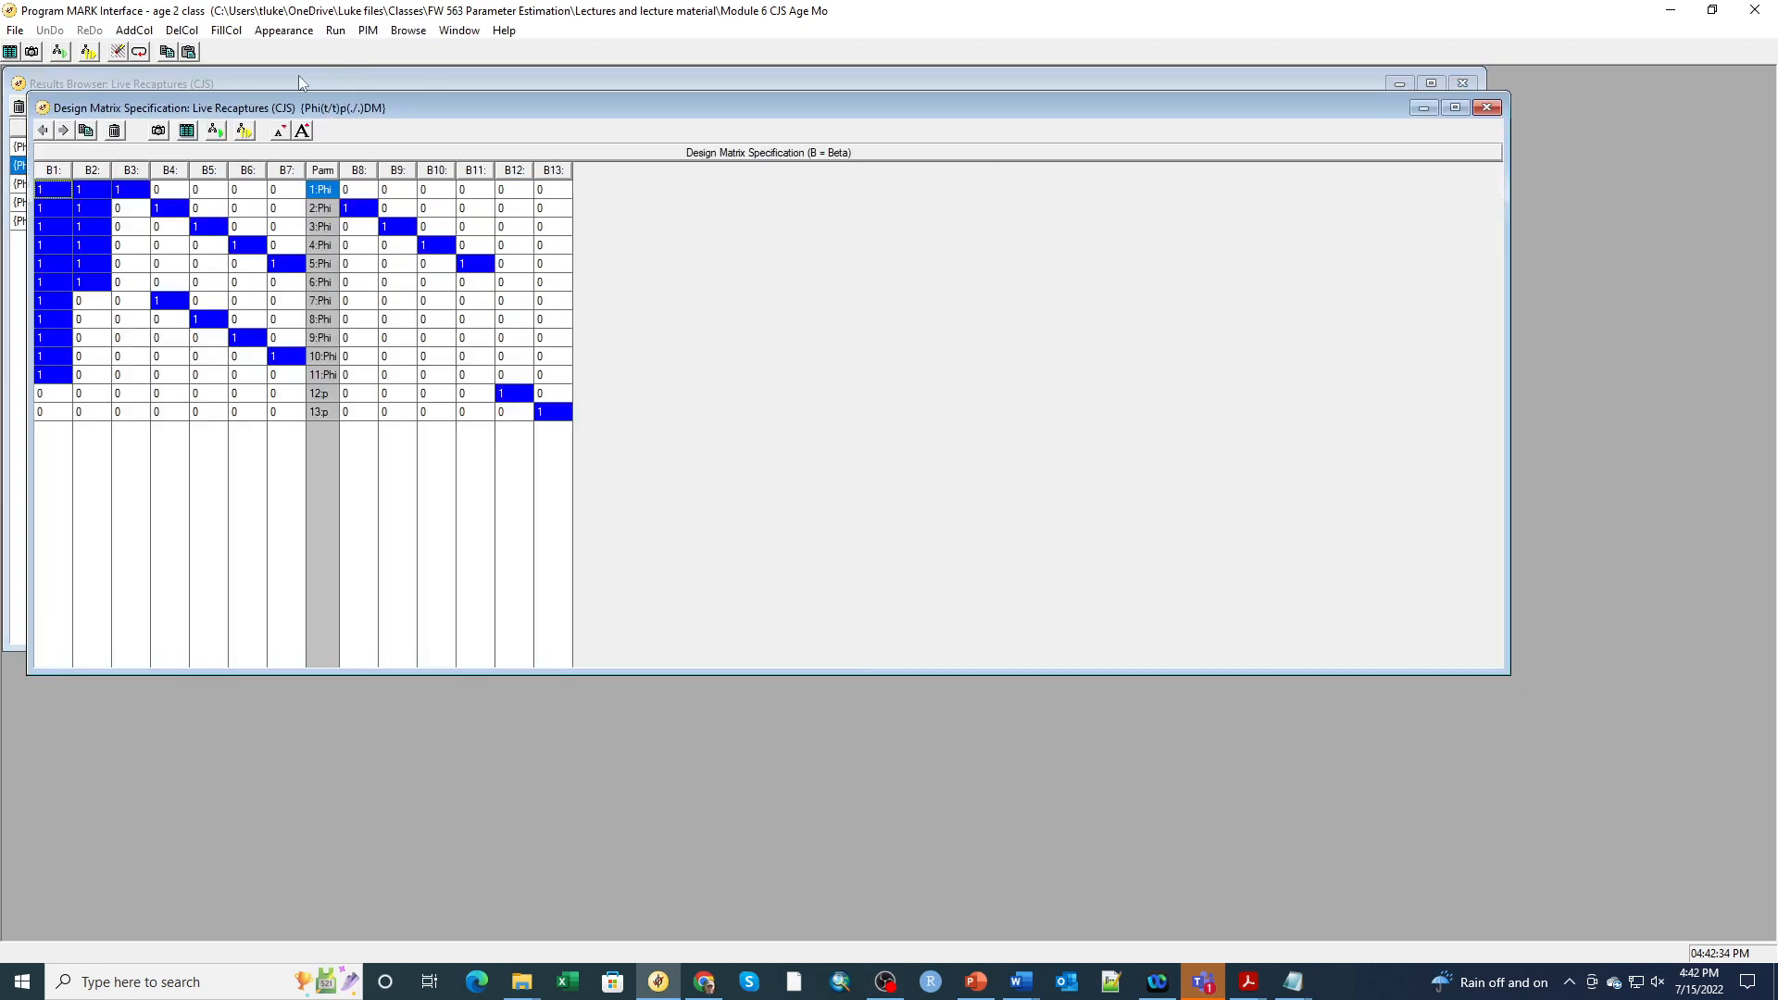
click(251, 84)
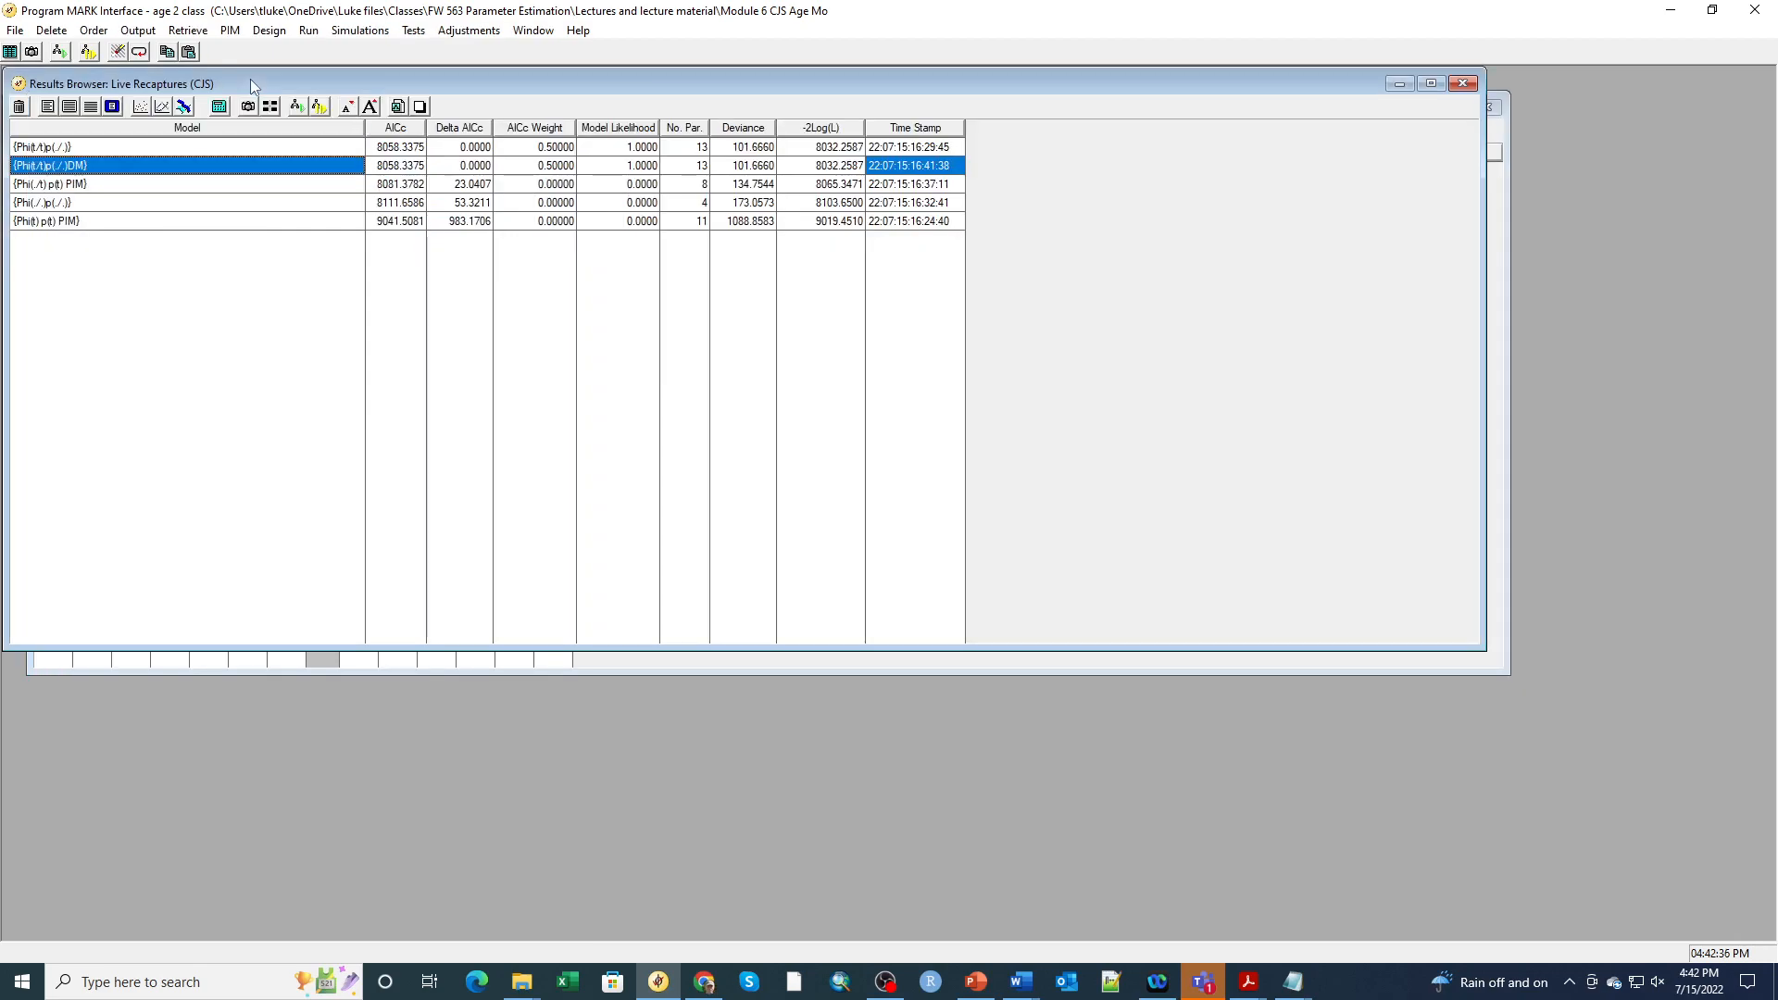
- Open the real parameter estimates of the Phi(t/t)p(./.)DM model and shrink their window to sit below the model list
click(91, 106)
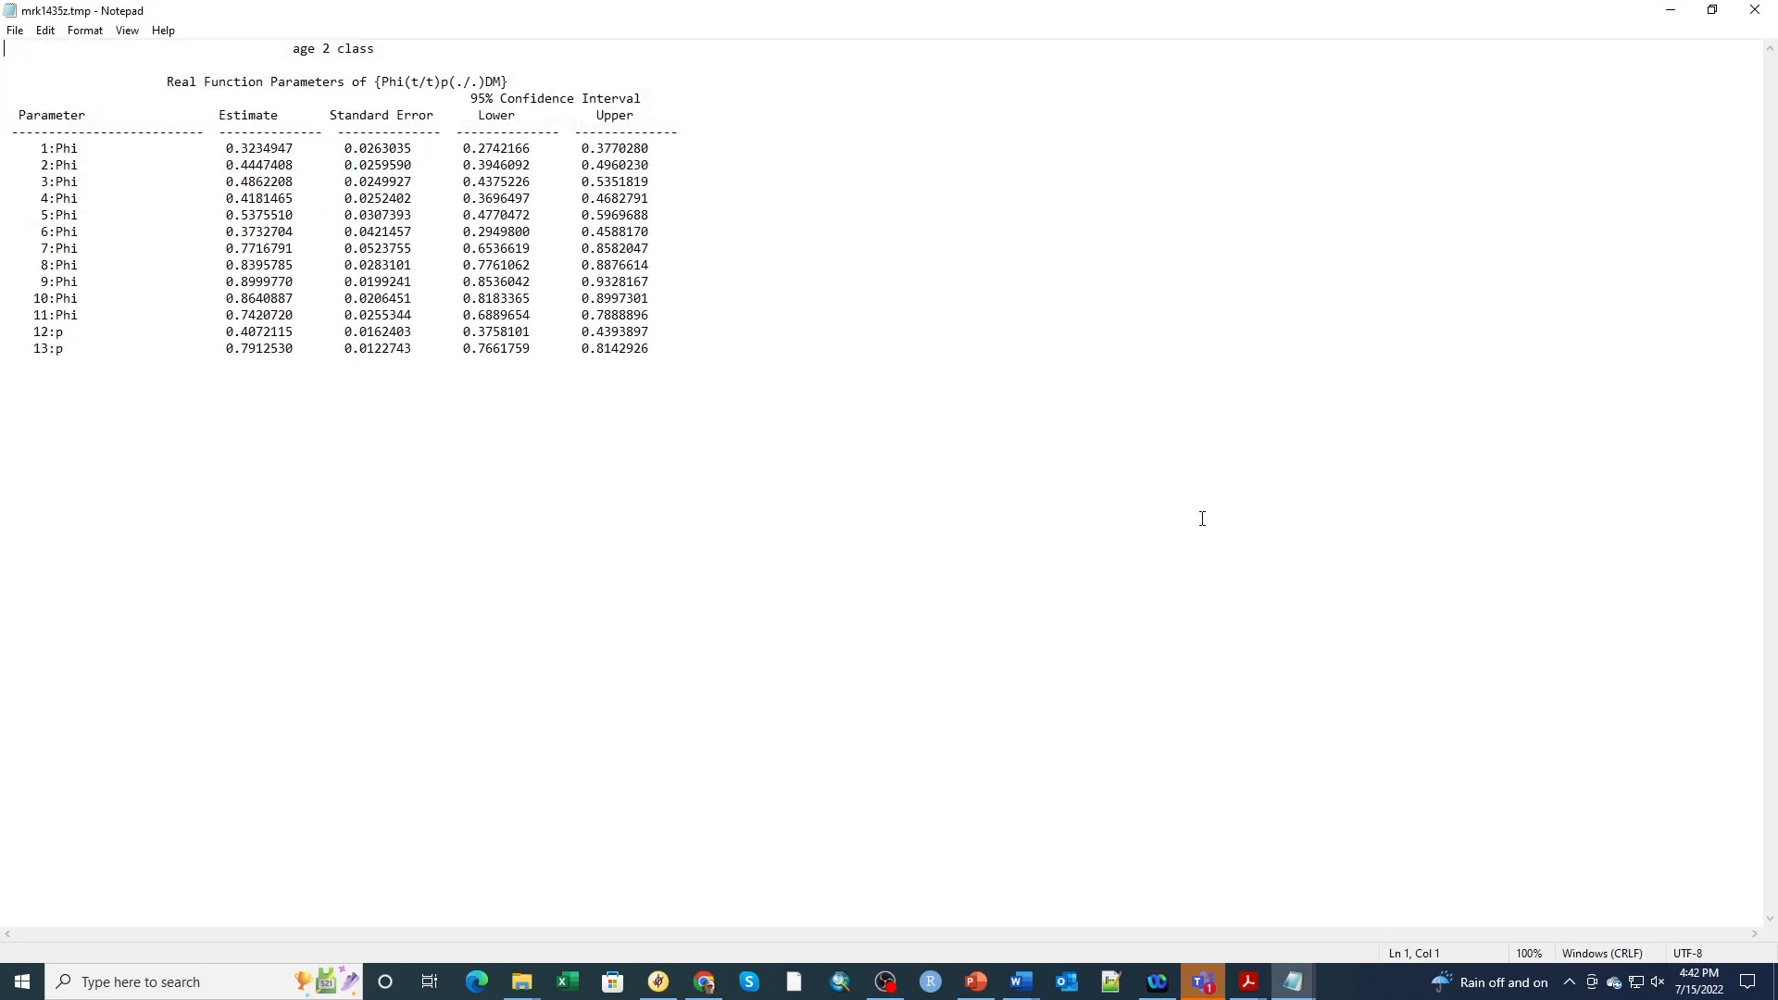
click(1713, 9)
drag(1034, 832, 1044, 581)
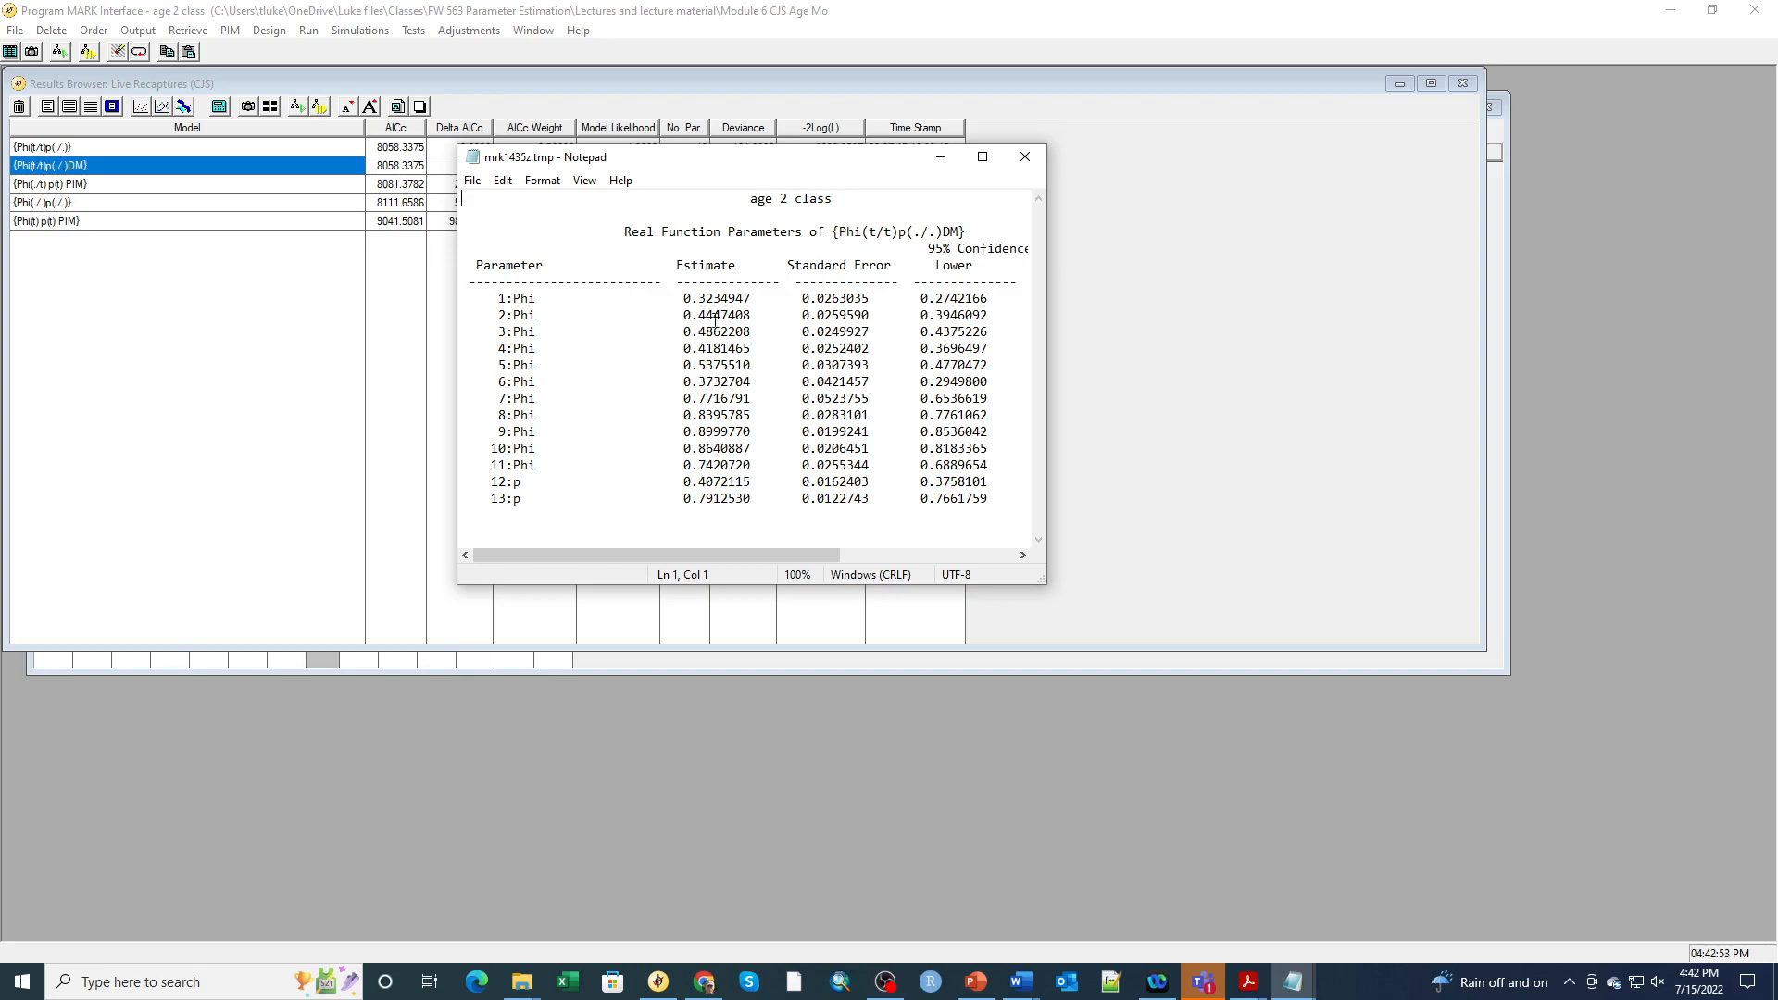
drag(717, 157, 647, 284)
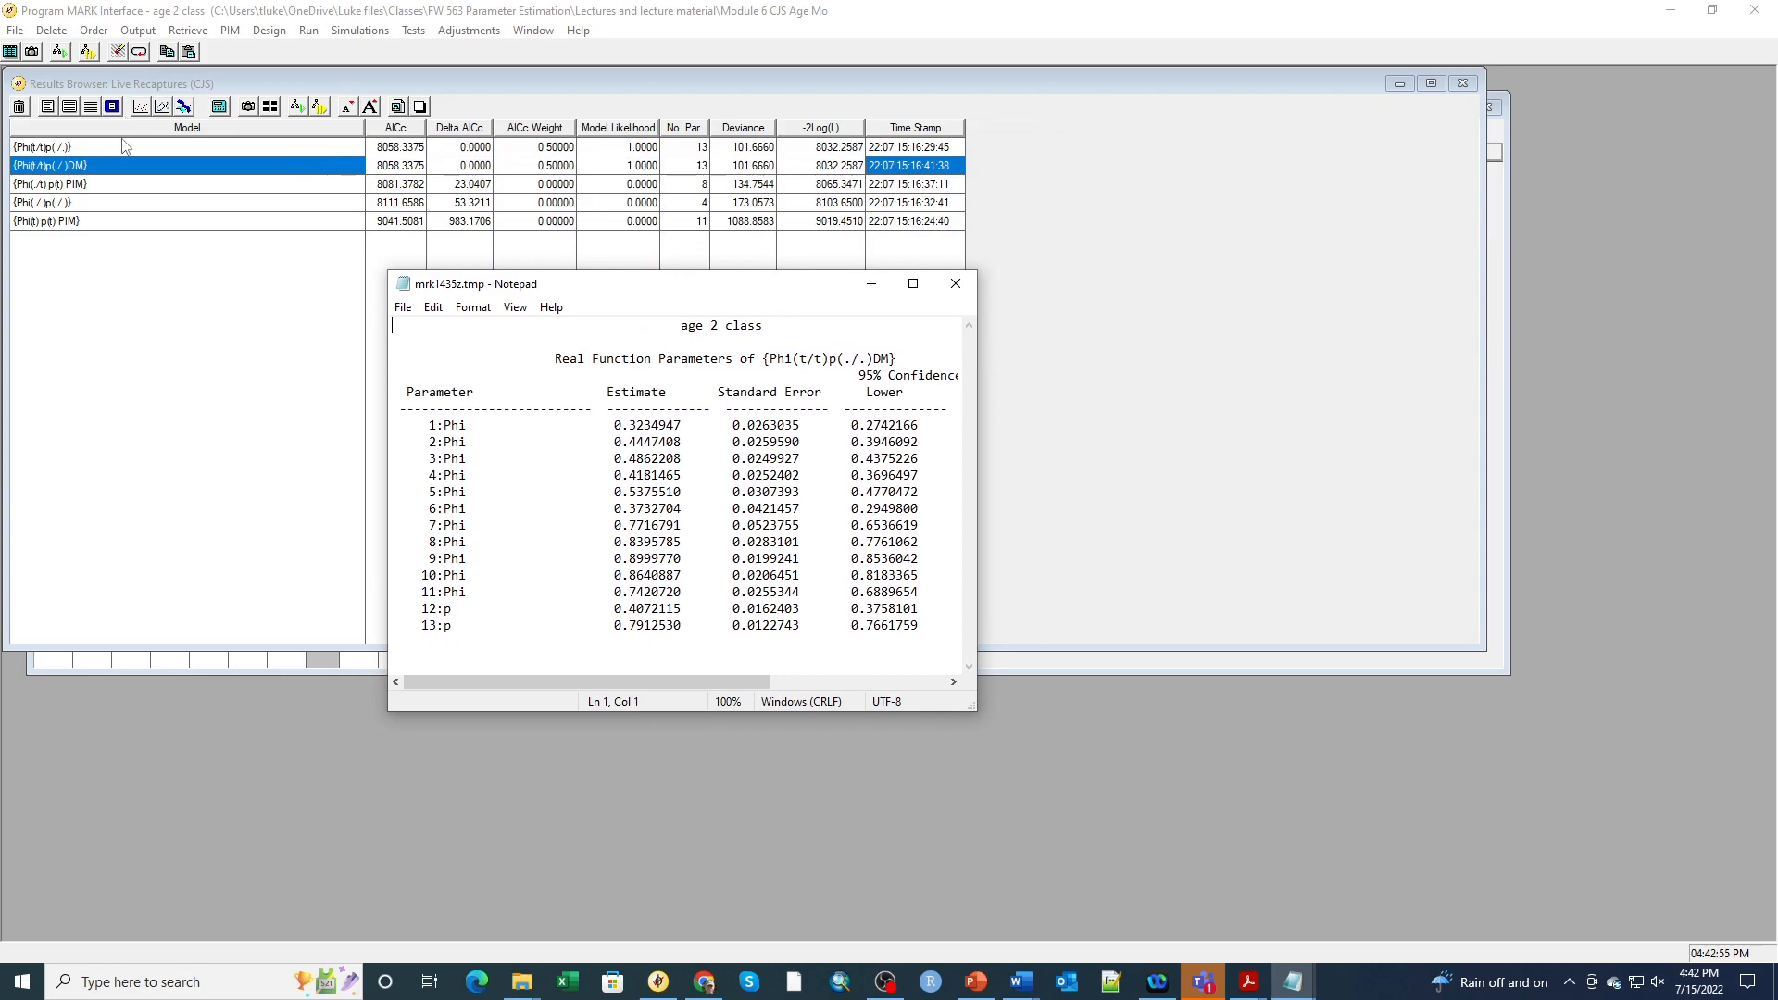
- Retrieve the Phi(t/t)p(./.) model and open its real parameter estimates for comparison with the design matrix version
click(126, 148)
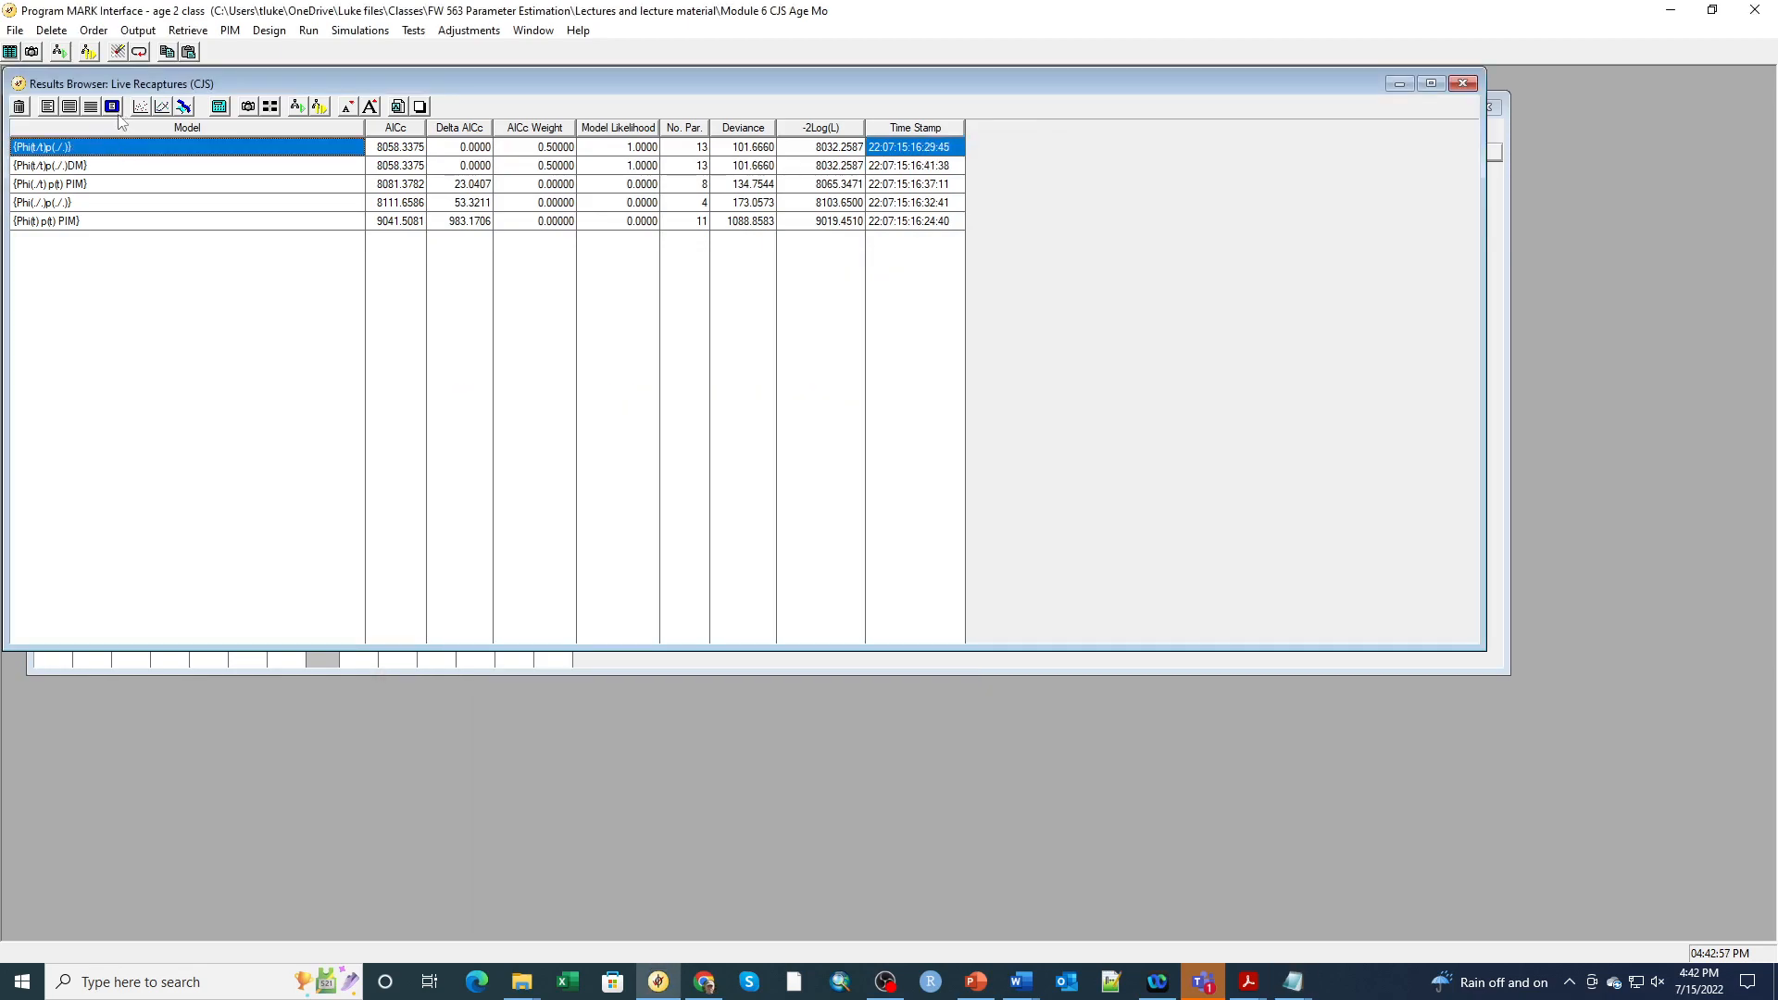
click(273, 110)
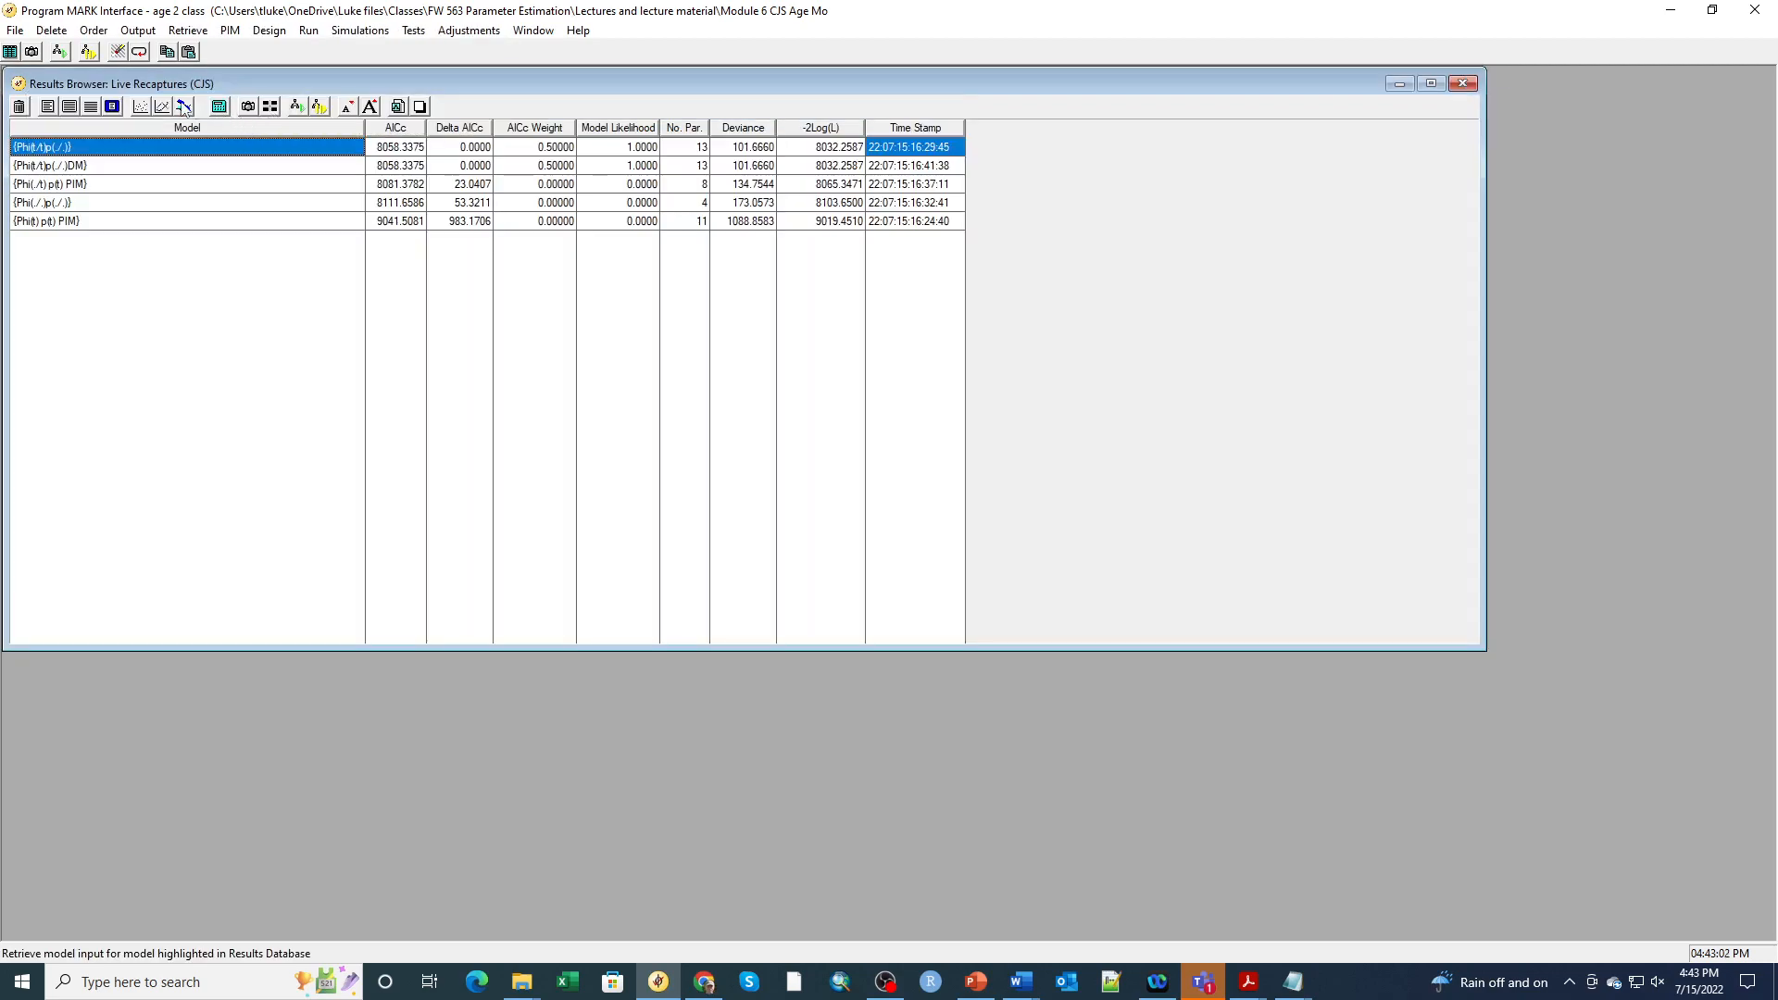
click(92, 107)
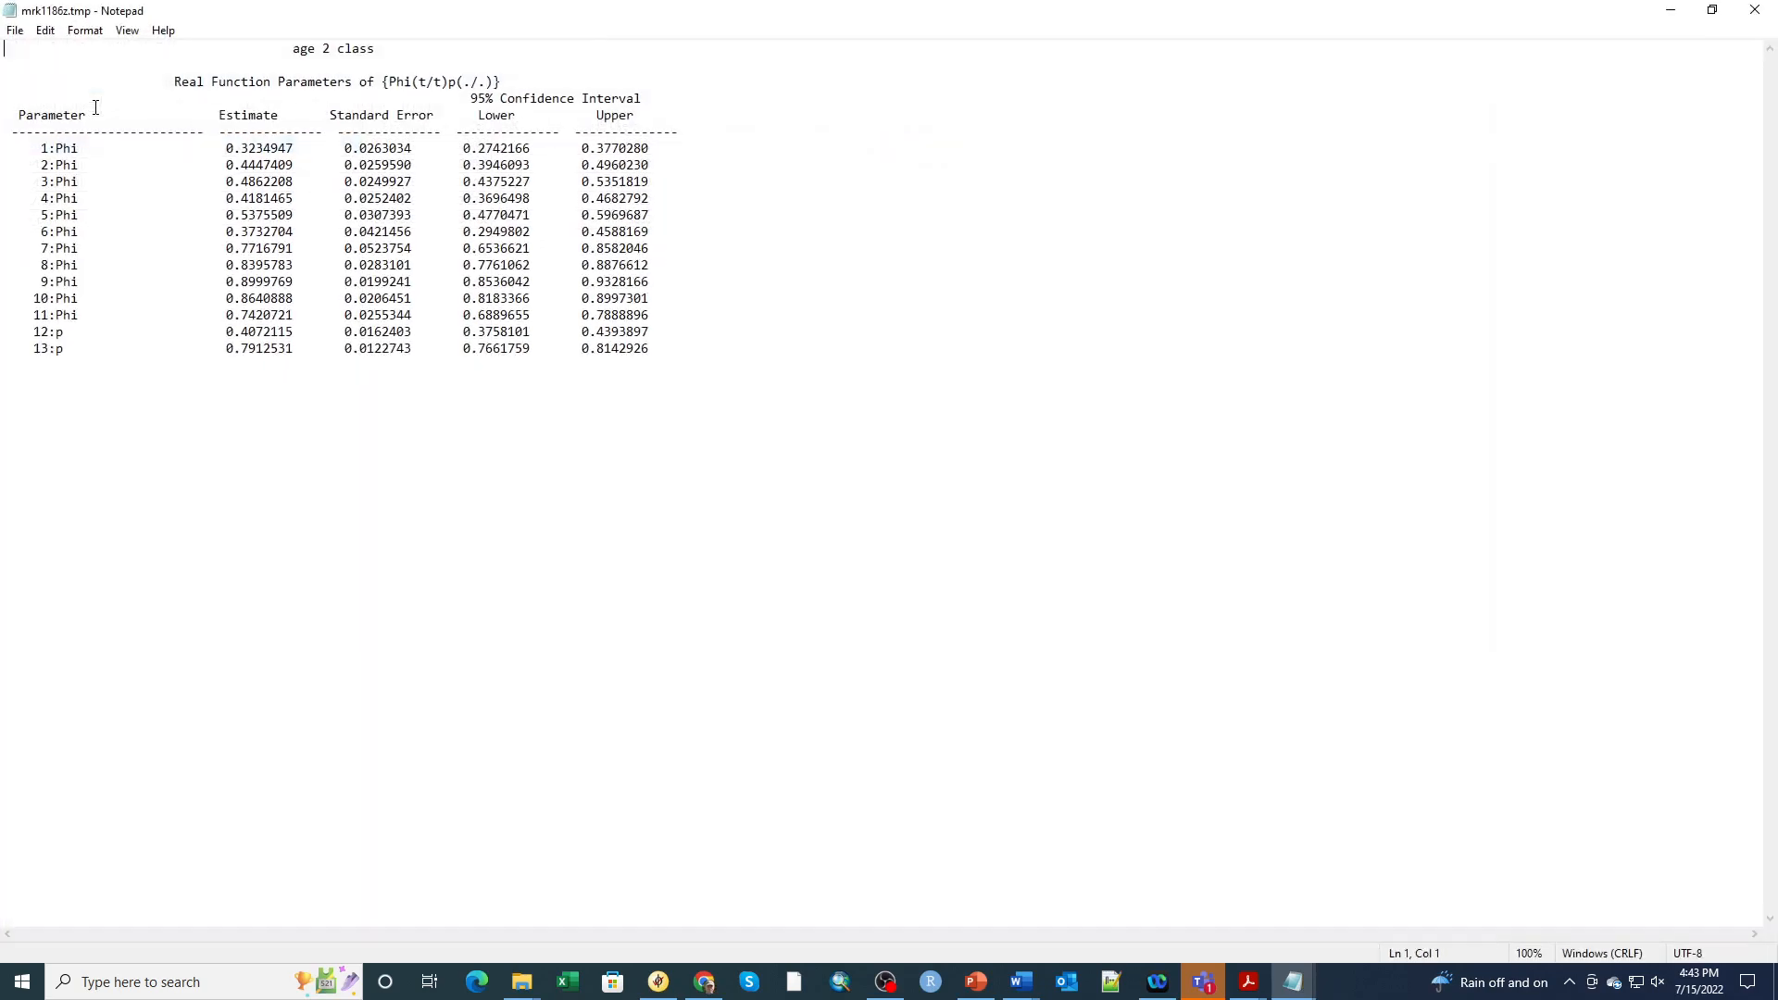
- Place the real parameter estimates of Phi(t/t)p(./.) and Phi(t/t)p(./.)DM side by side, compare them, and close both windows
click(1710, 11)
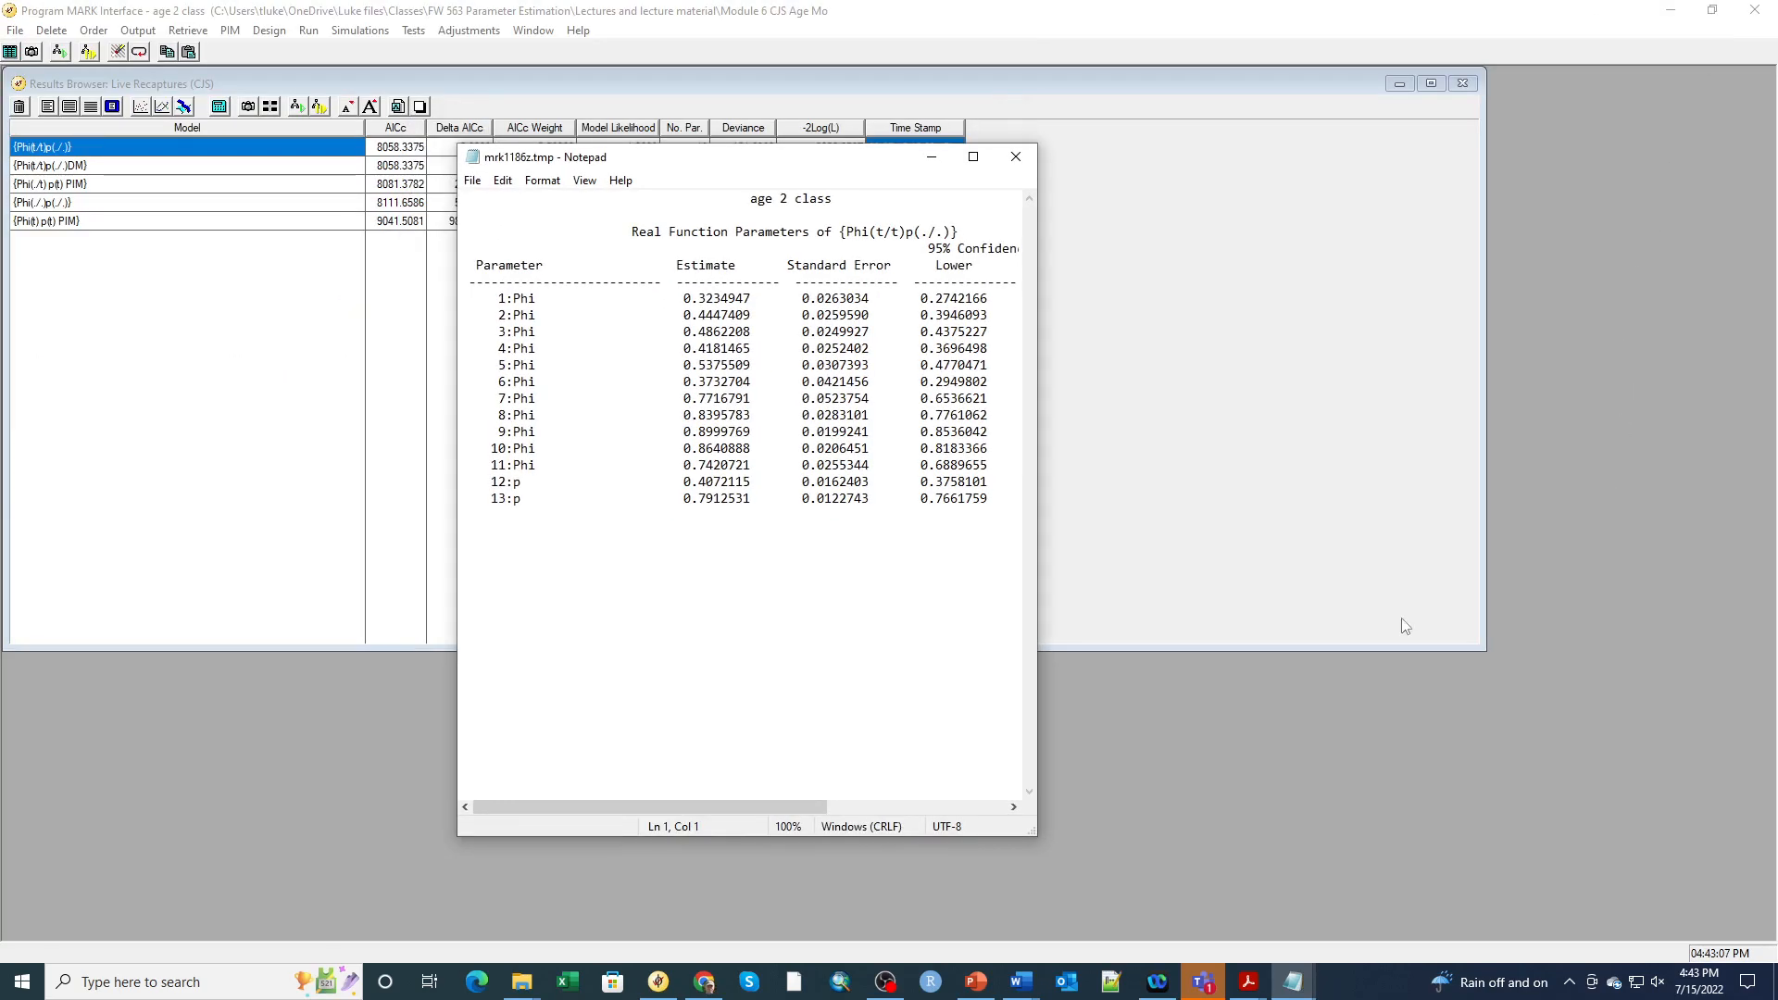
drag(1034, 838, 1029, 779)
drag(761, 159, 1180, 130)
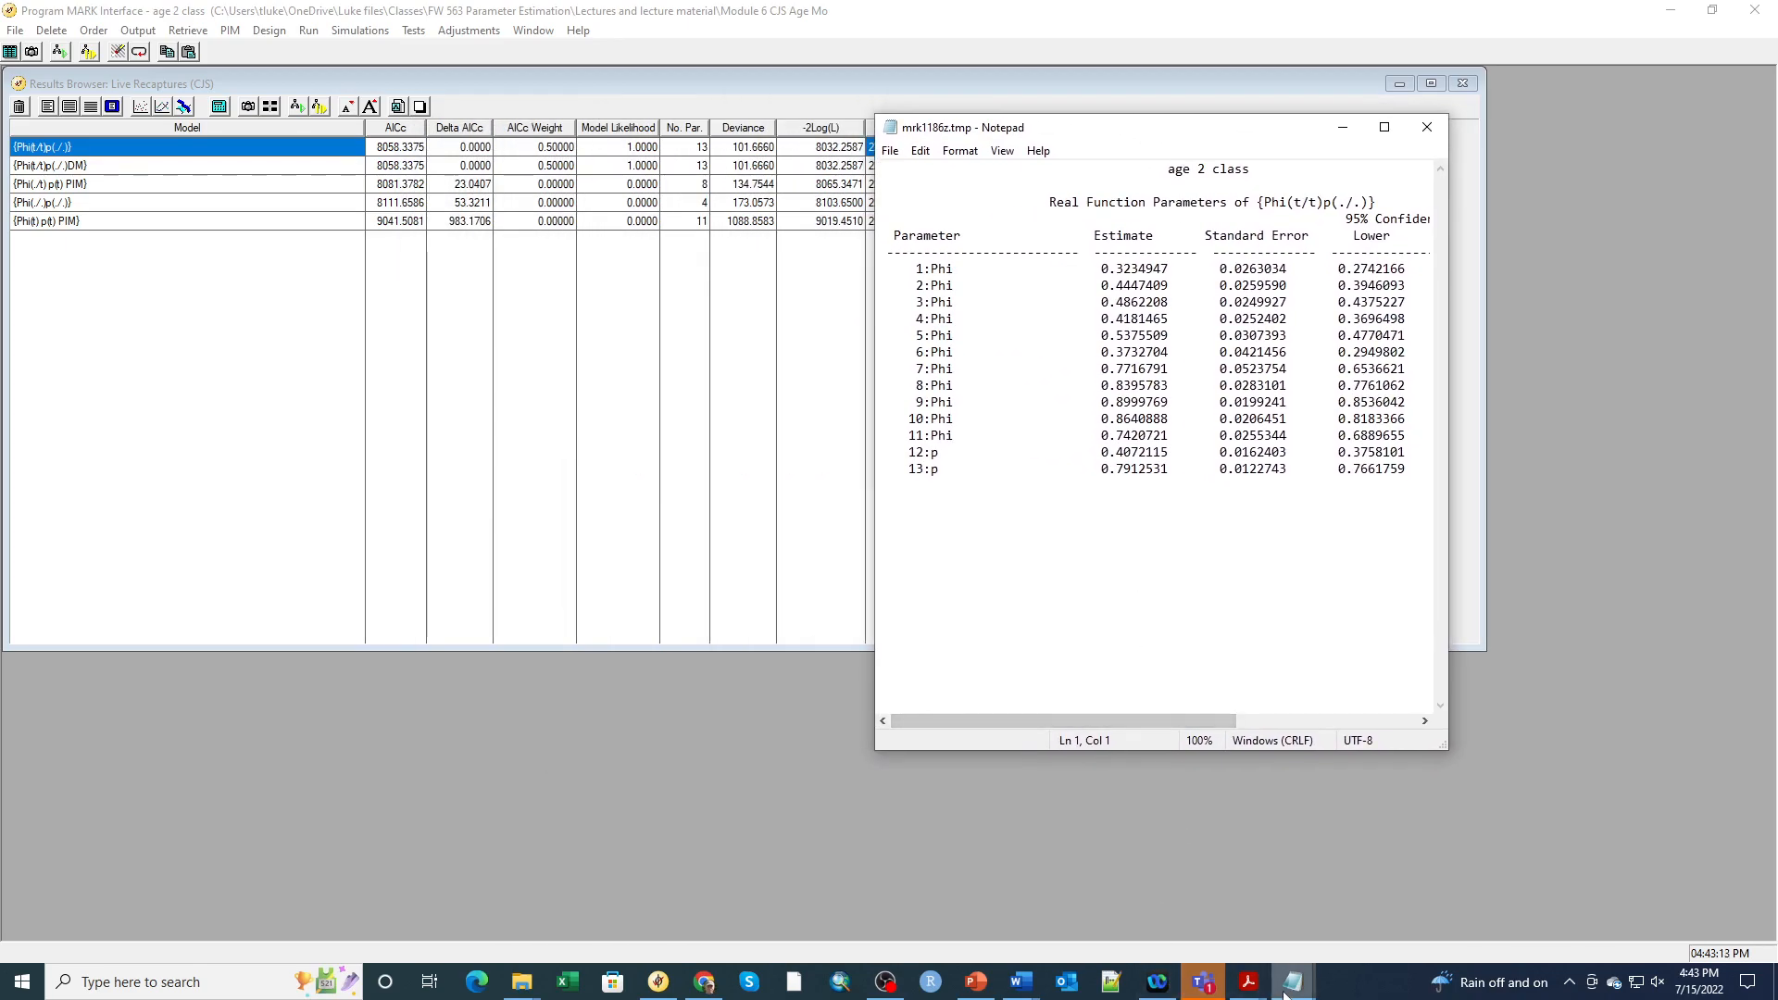
mouse_move(1290, 993)
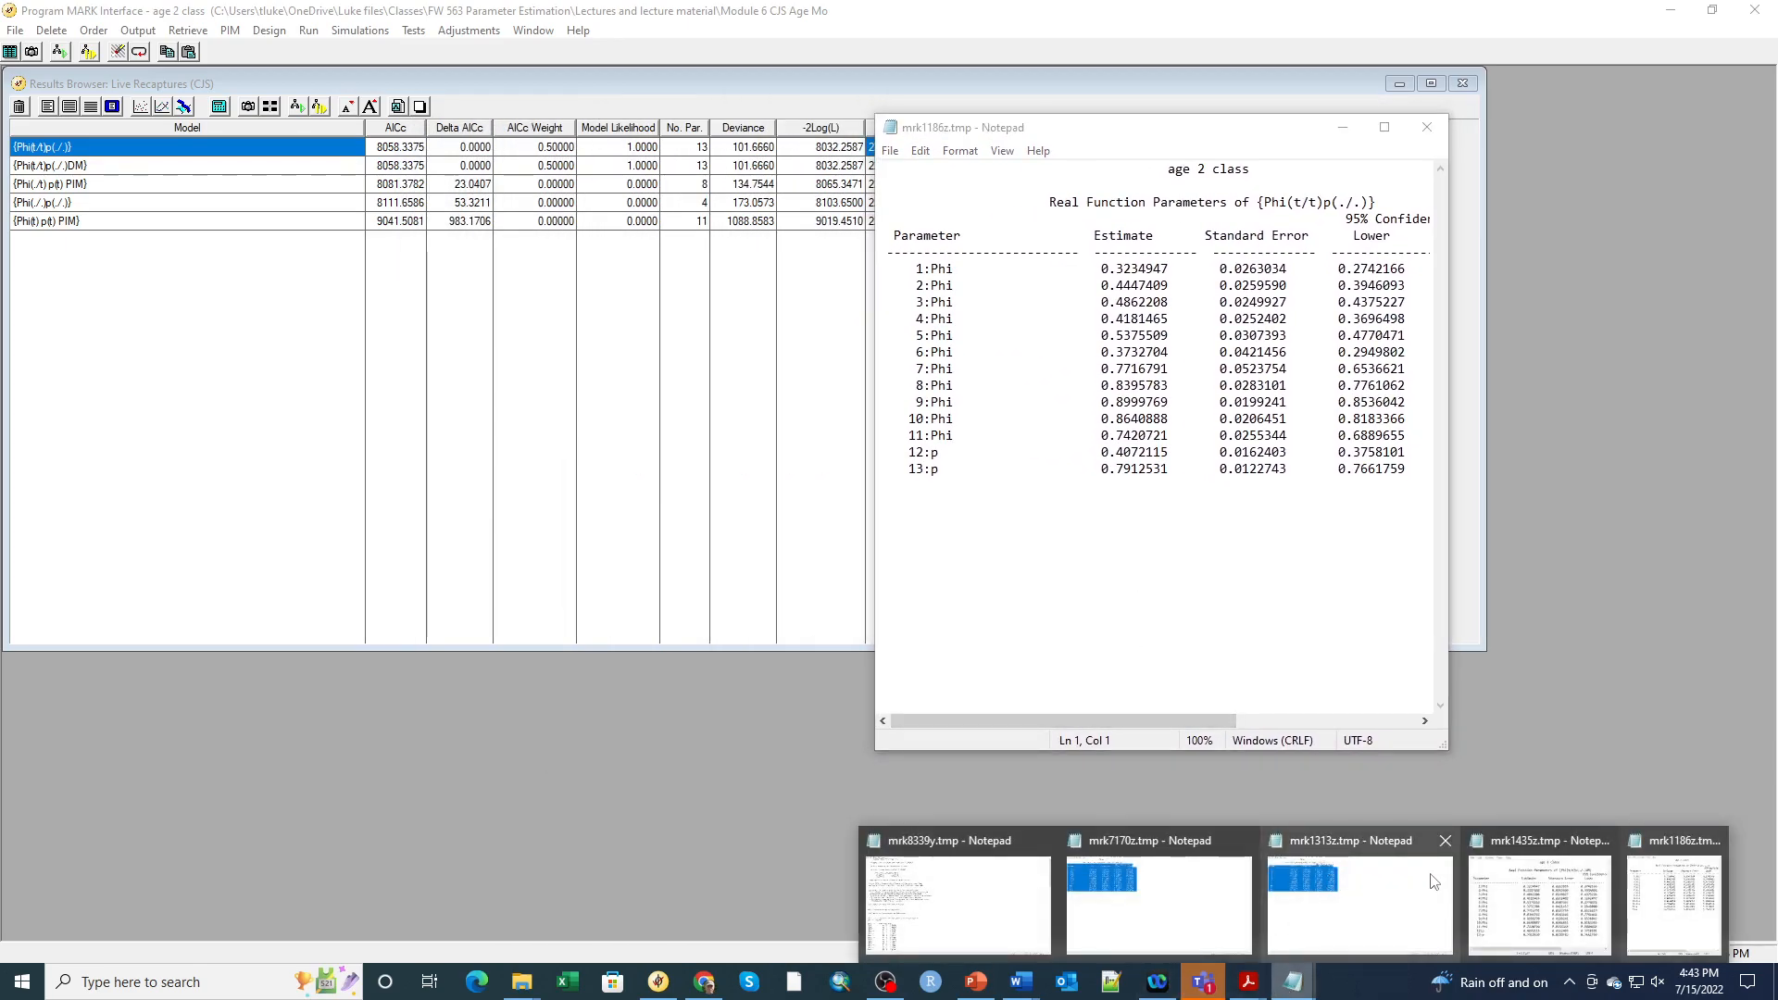
click(1542, 857)
drag(696, 298, 612, 136)
drag(1142, 751, 1159, 547)
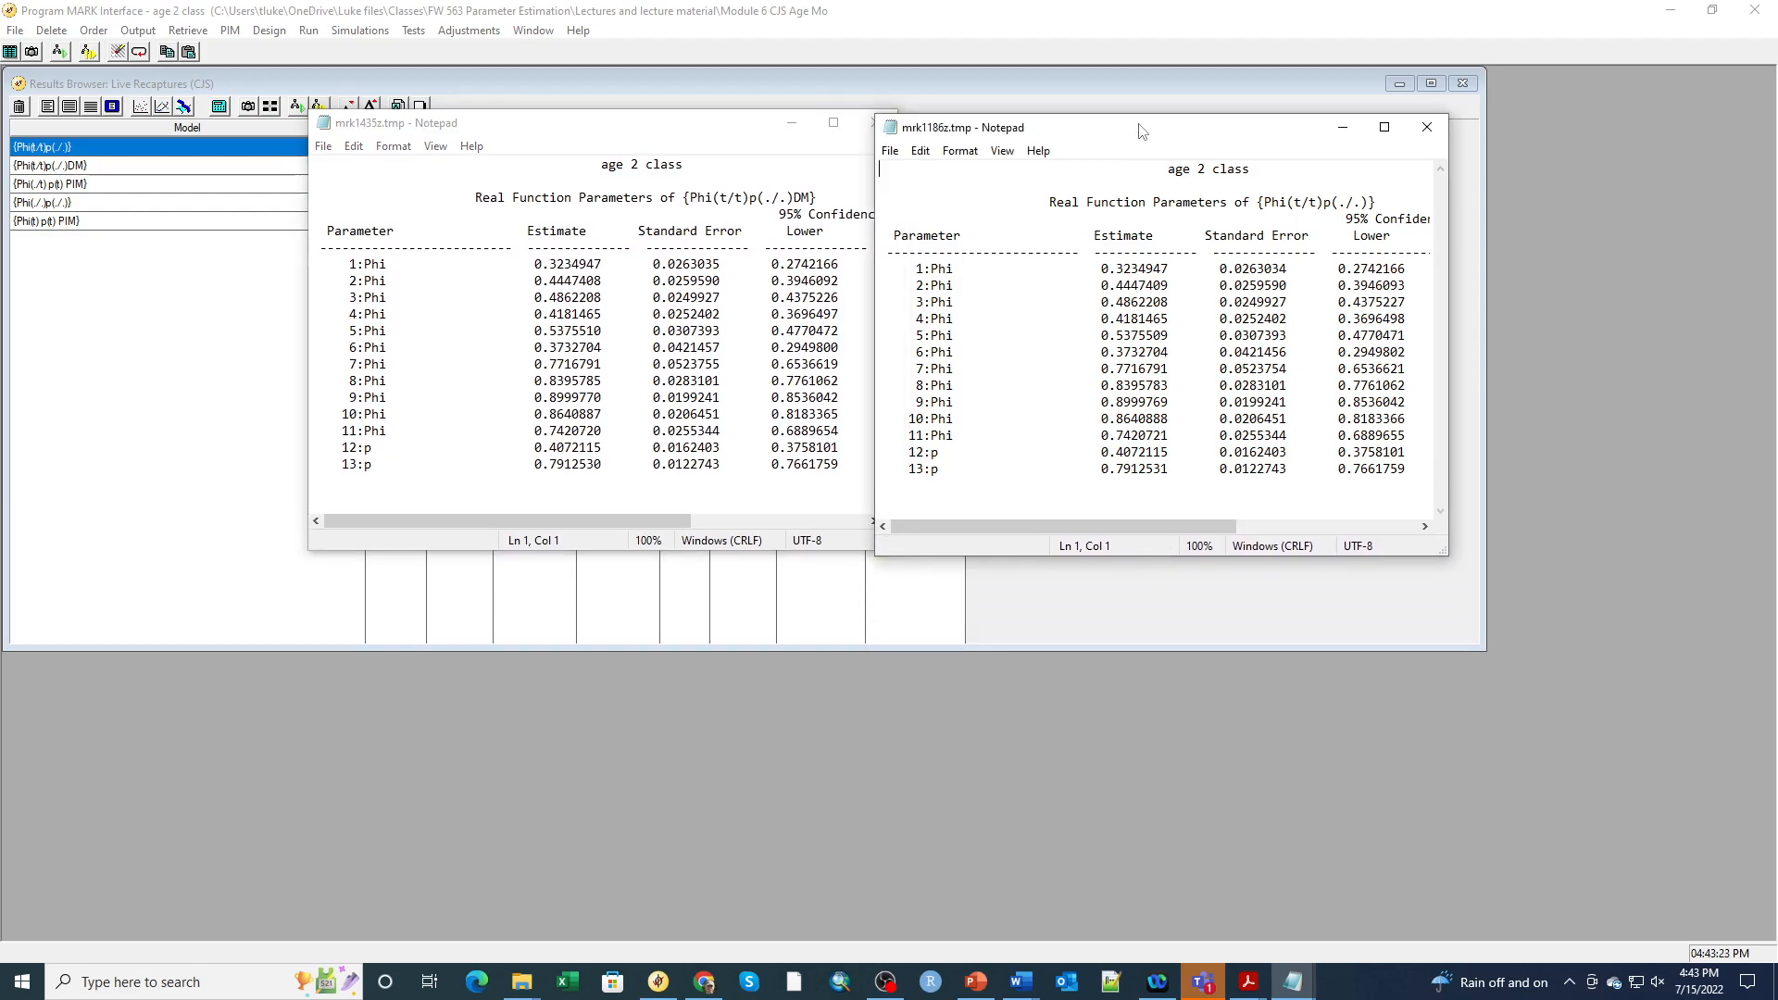
drag(1115, 137, 1143, 132)
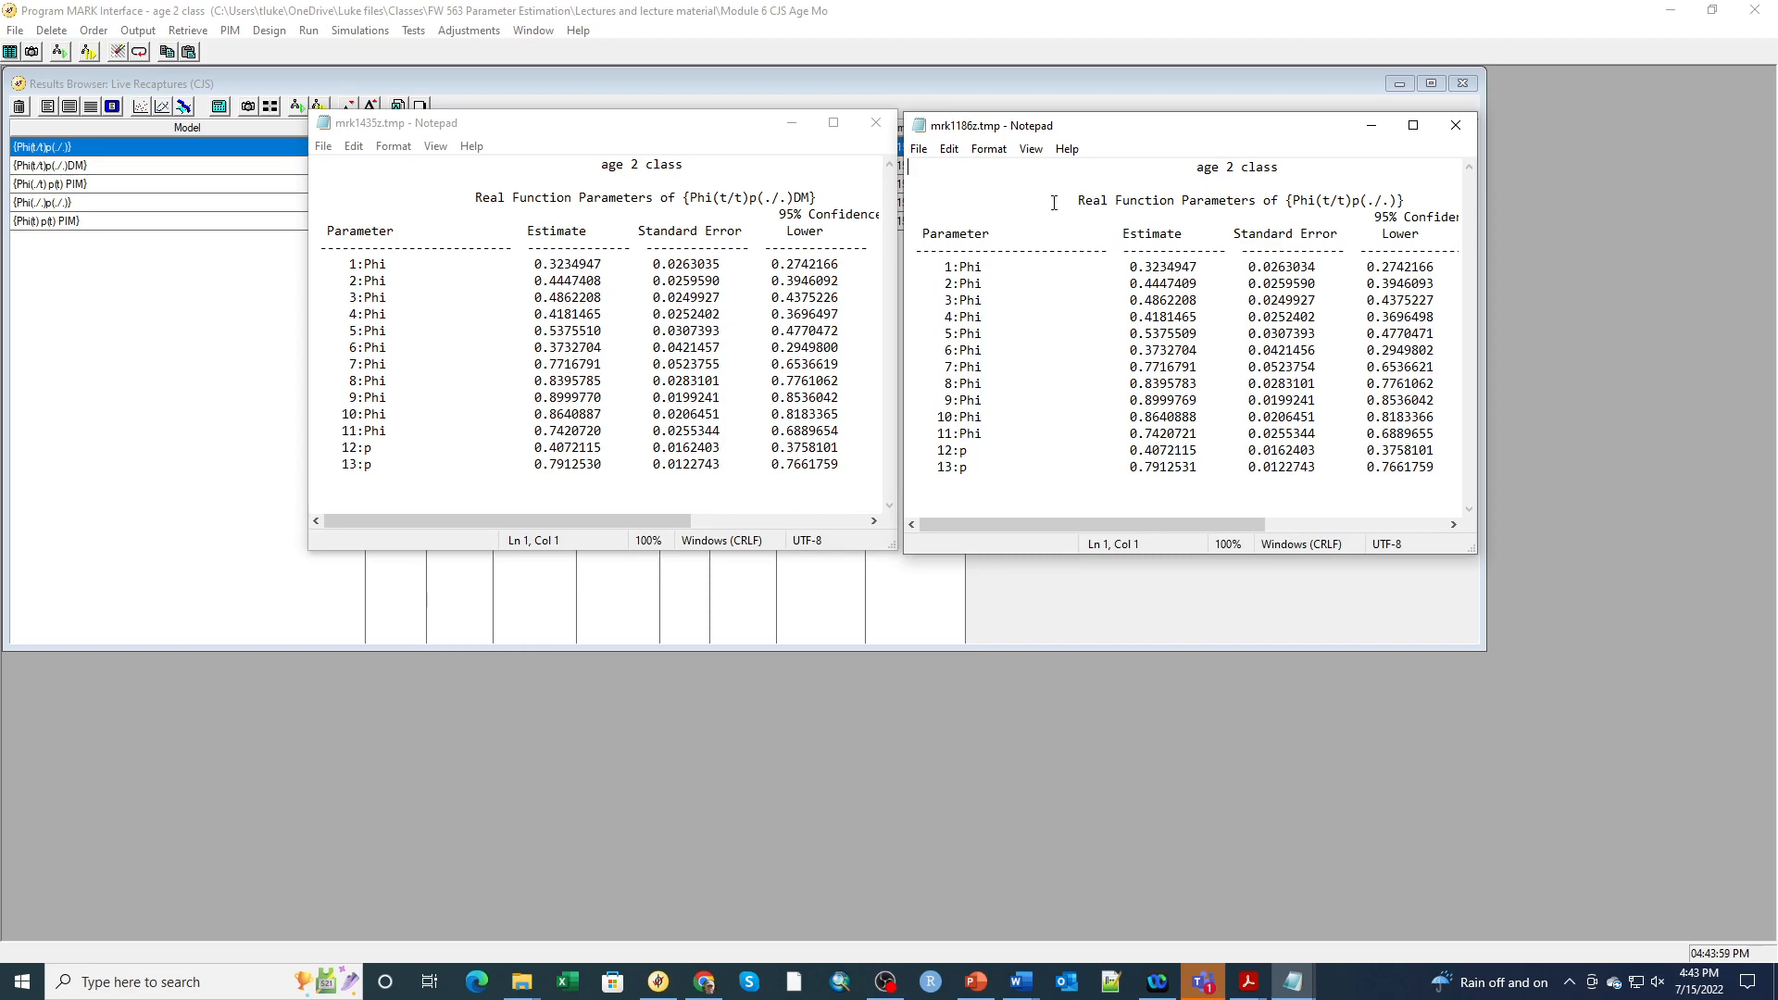
click(1455, 126)
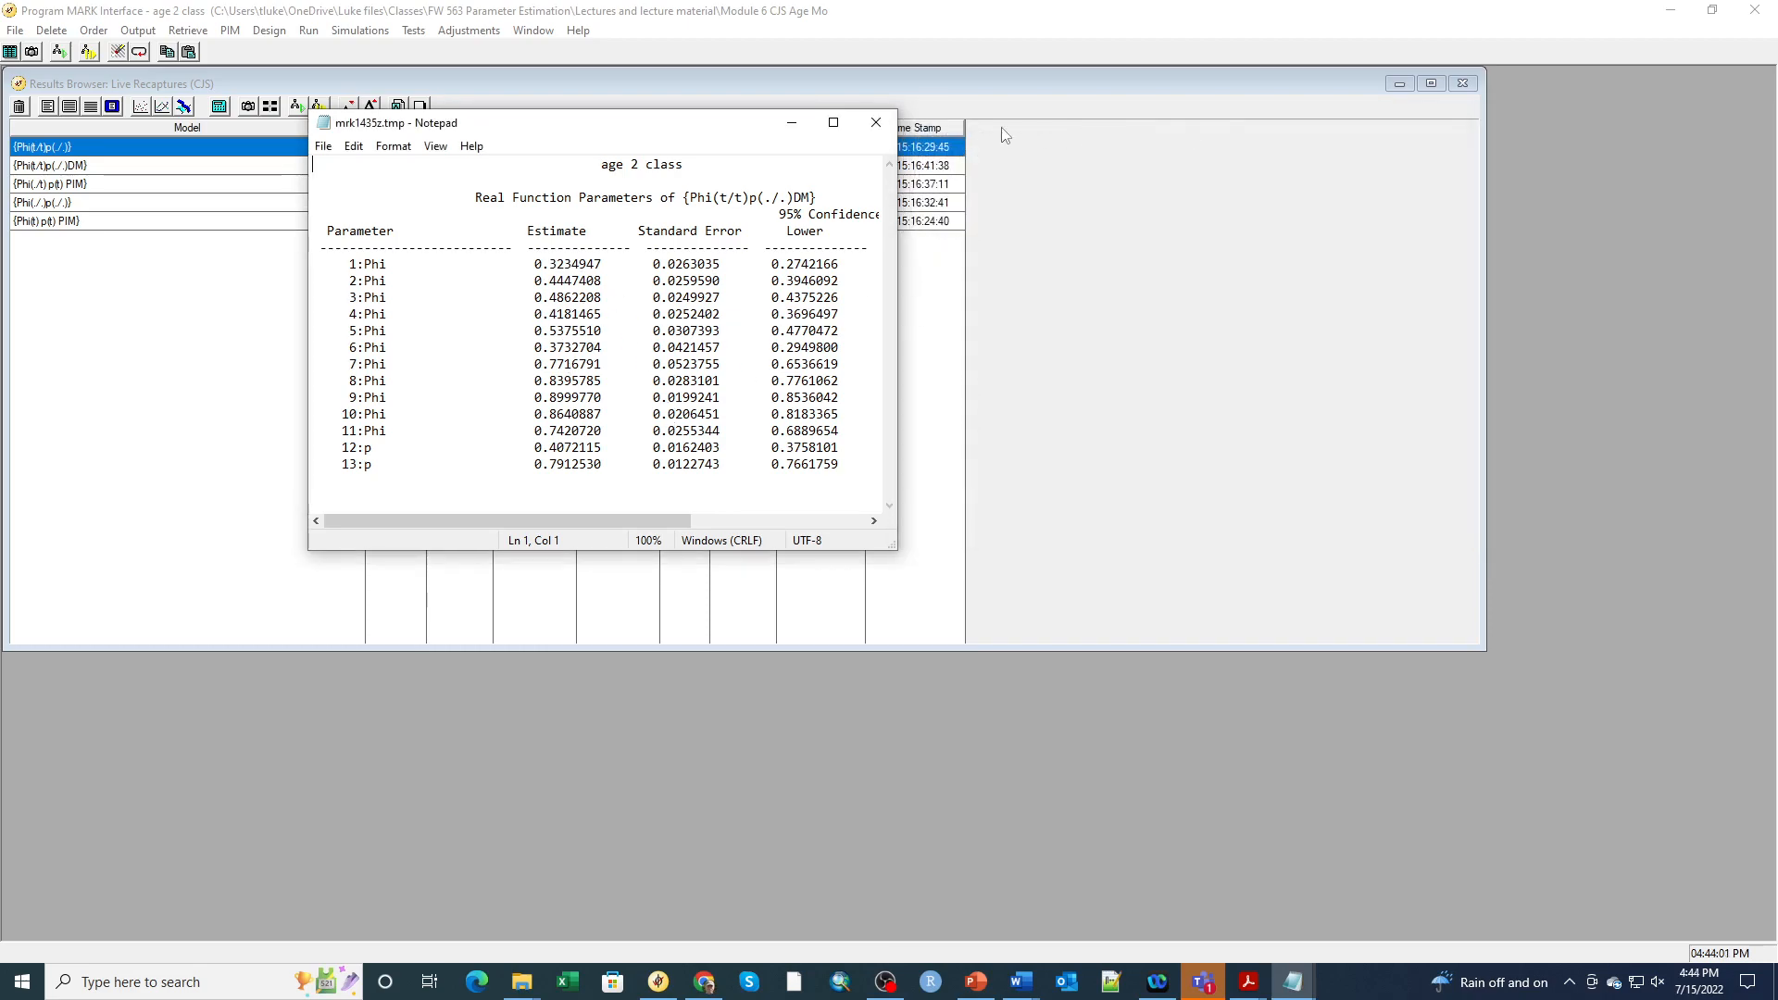
click(875, 124)
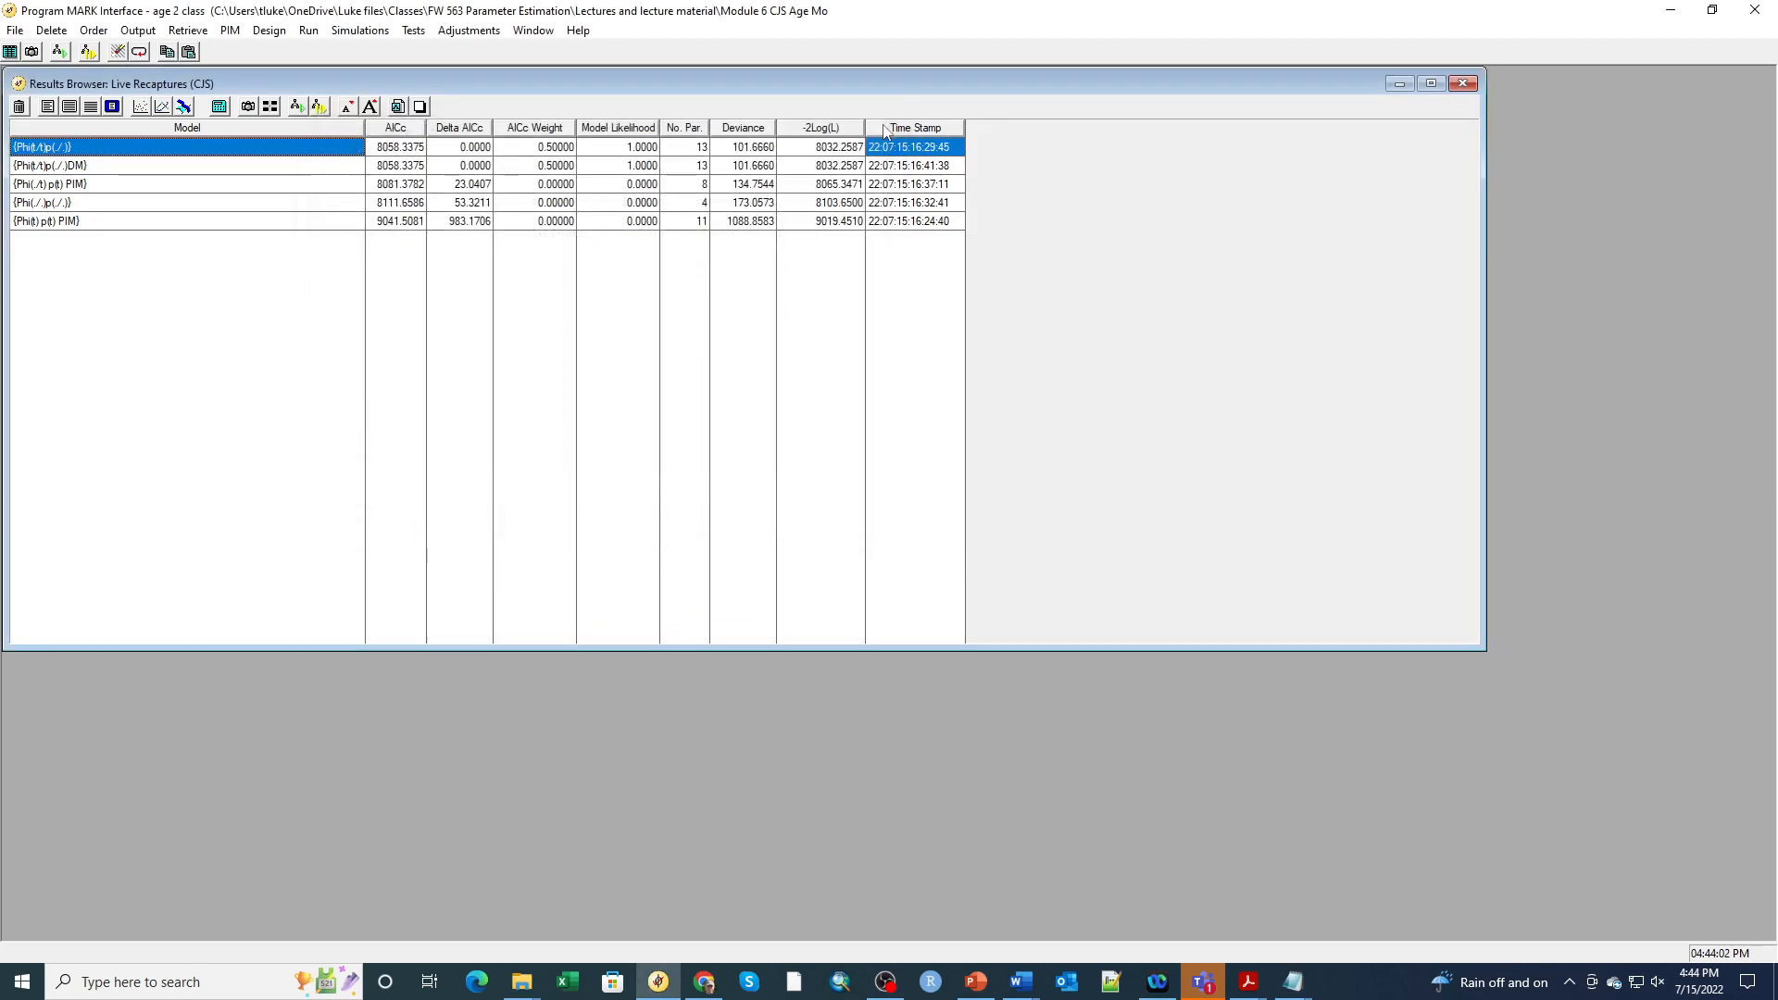
- Open the beta estimates of the Phi(t/t)p(./.) model in a reduced window beside the model list
click(70, 108)
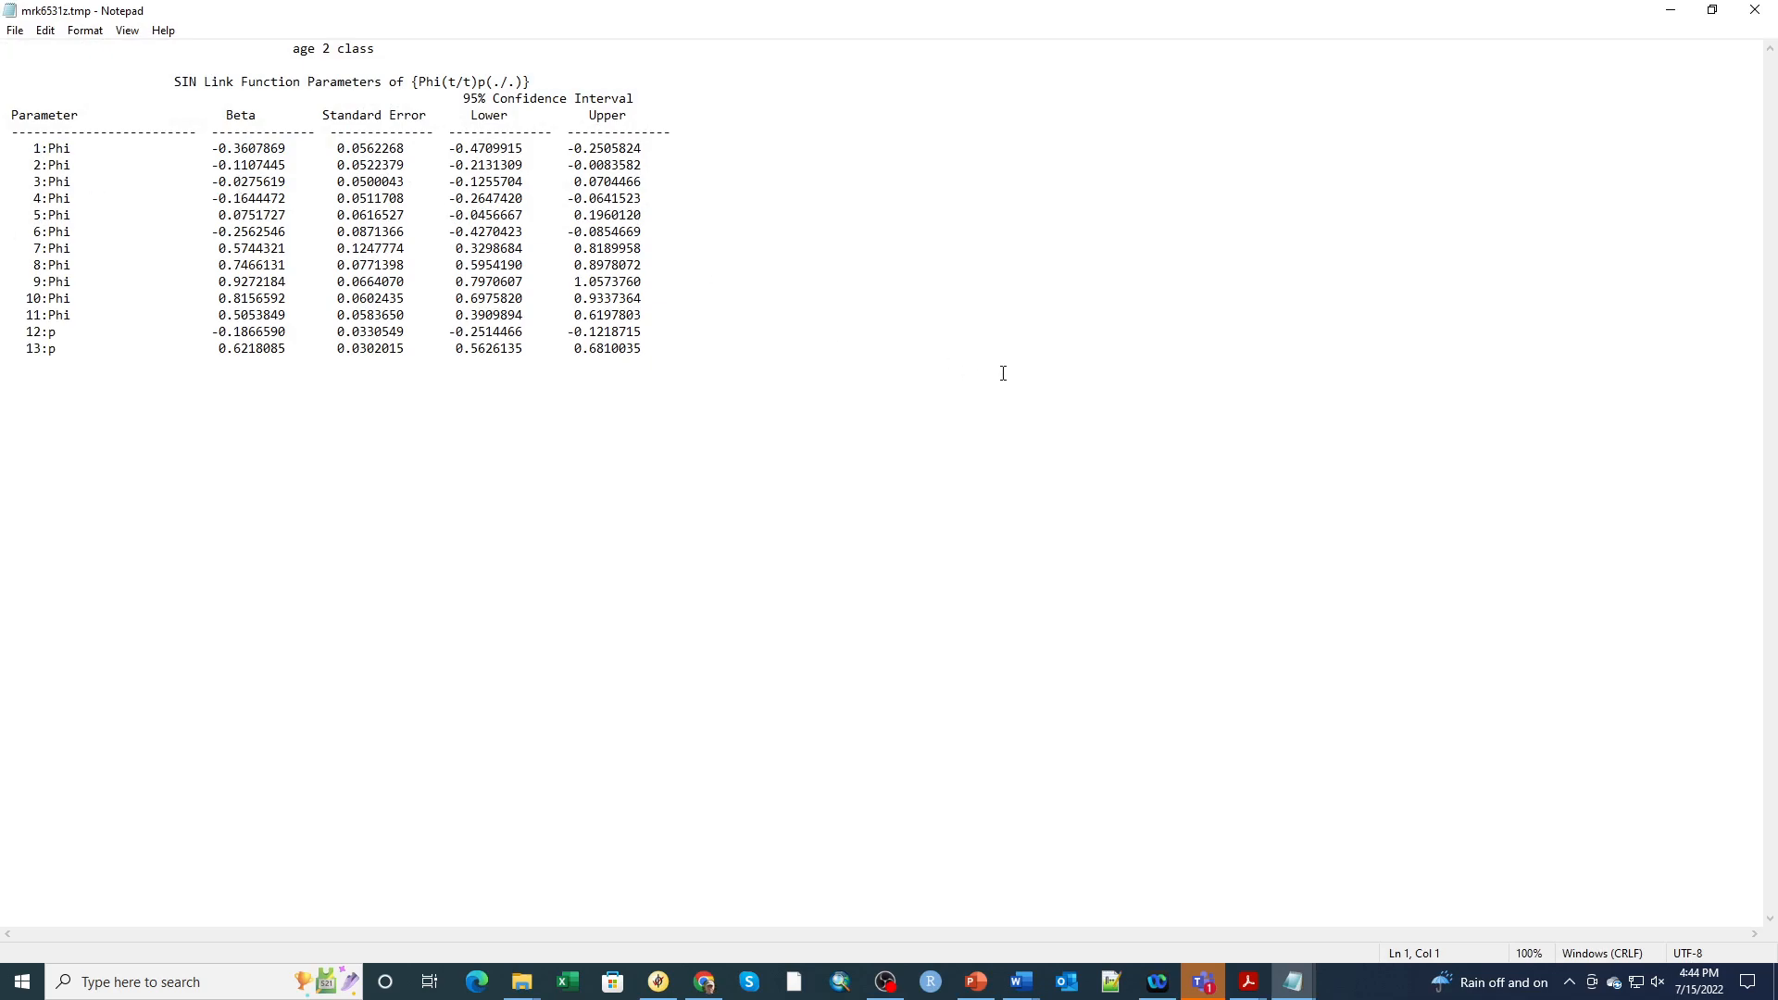
click(1714, 11)
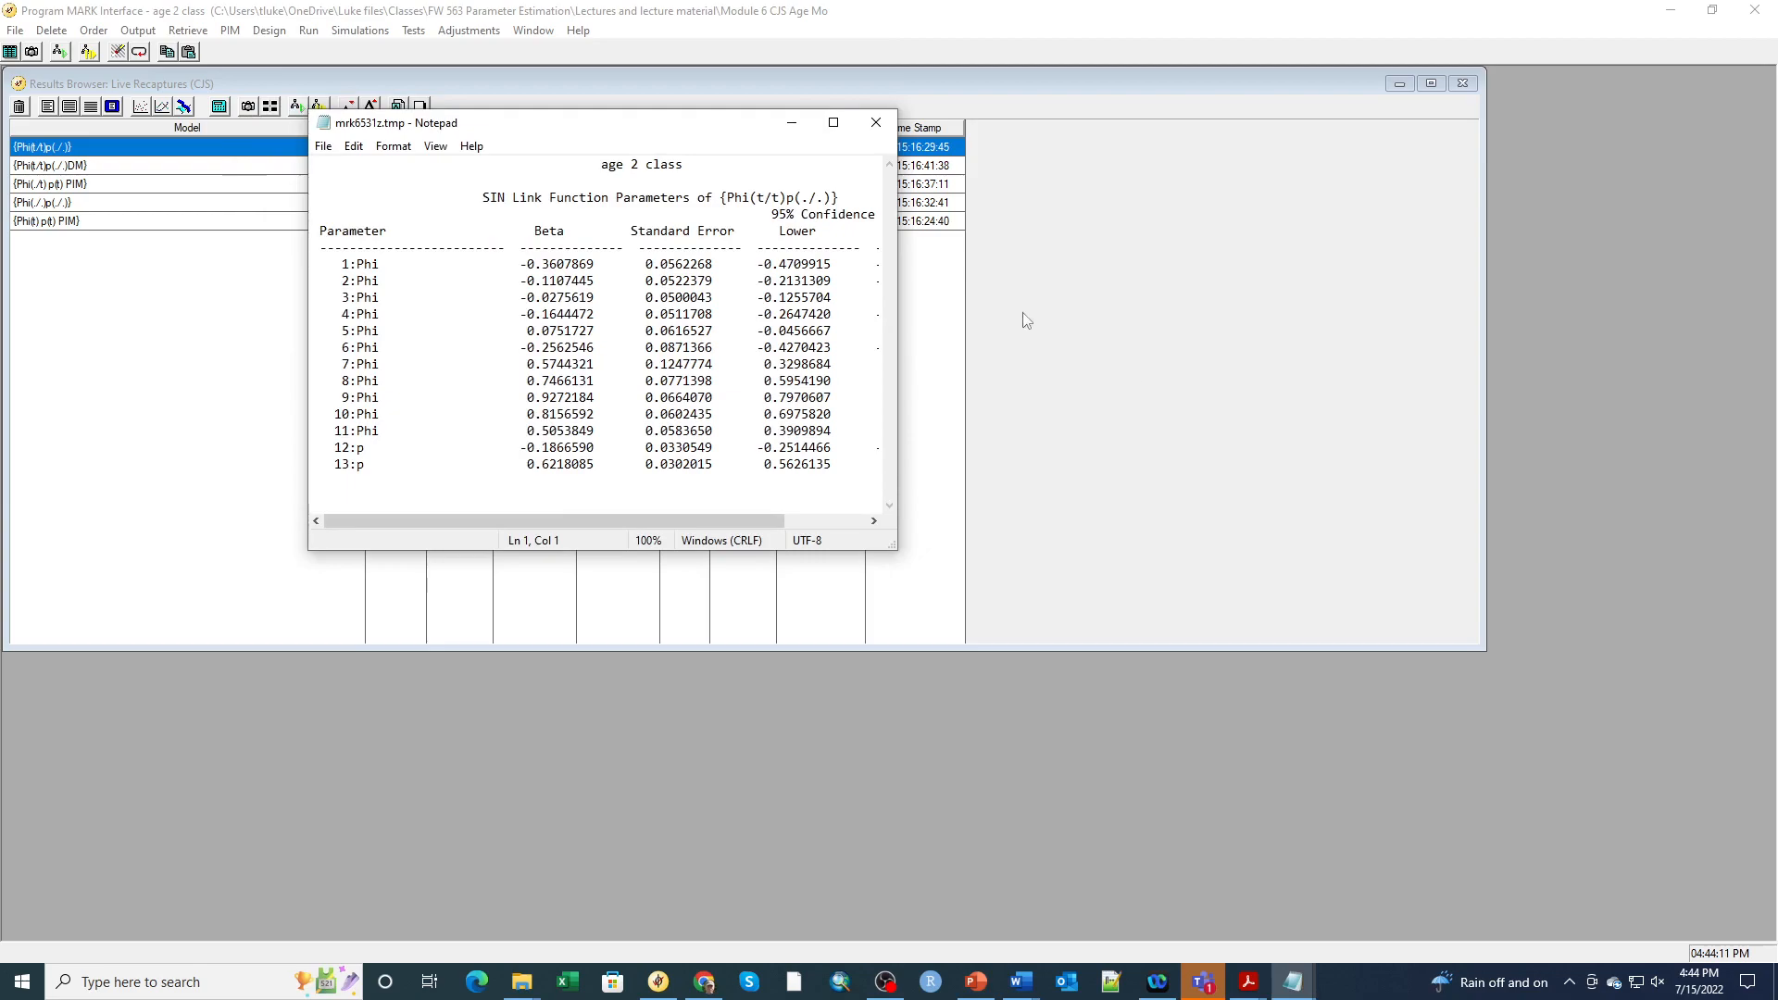
drag(652, 125, 1430, 145)
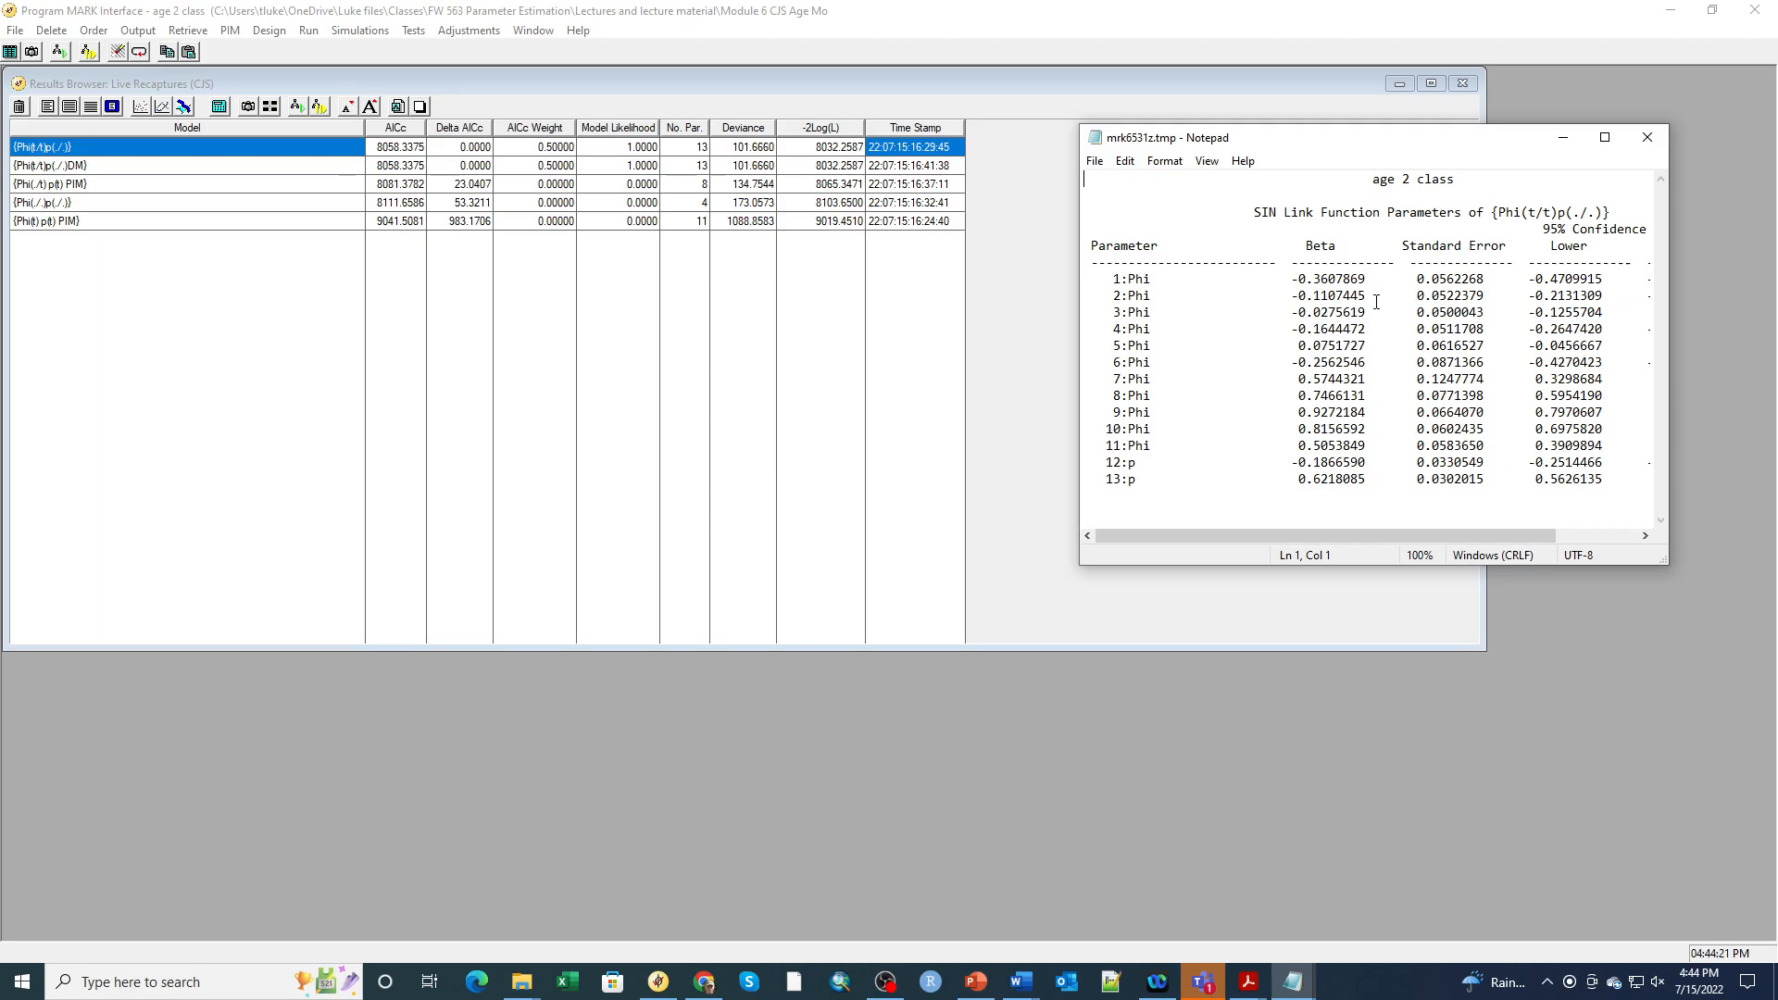
- Retrieve the Phi(t/t)p(./.)DM model and move its design matrix window down to expose the model list
click(103, 169)
click(269, 107)
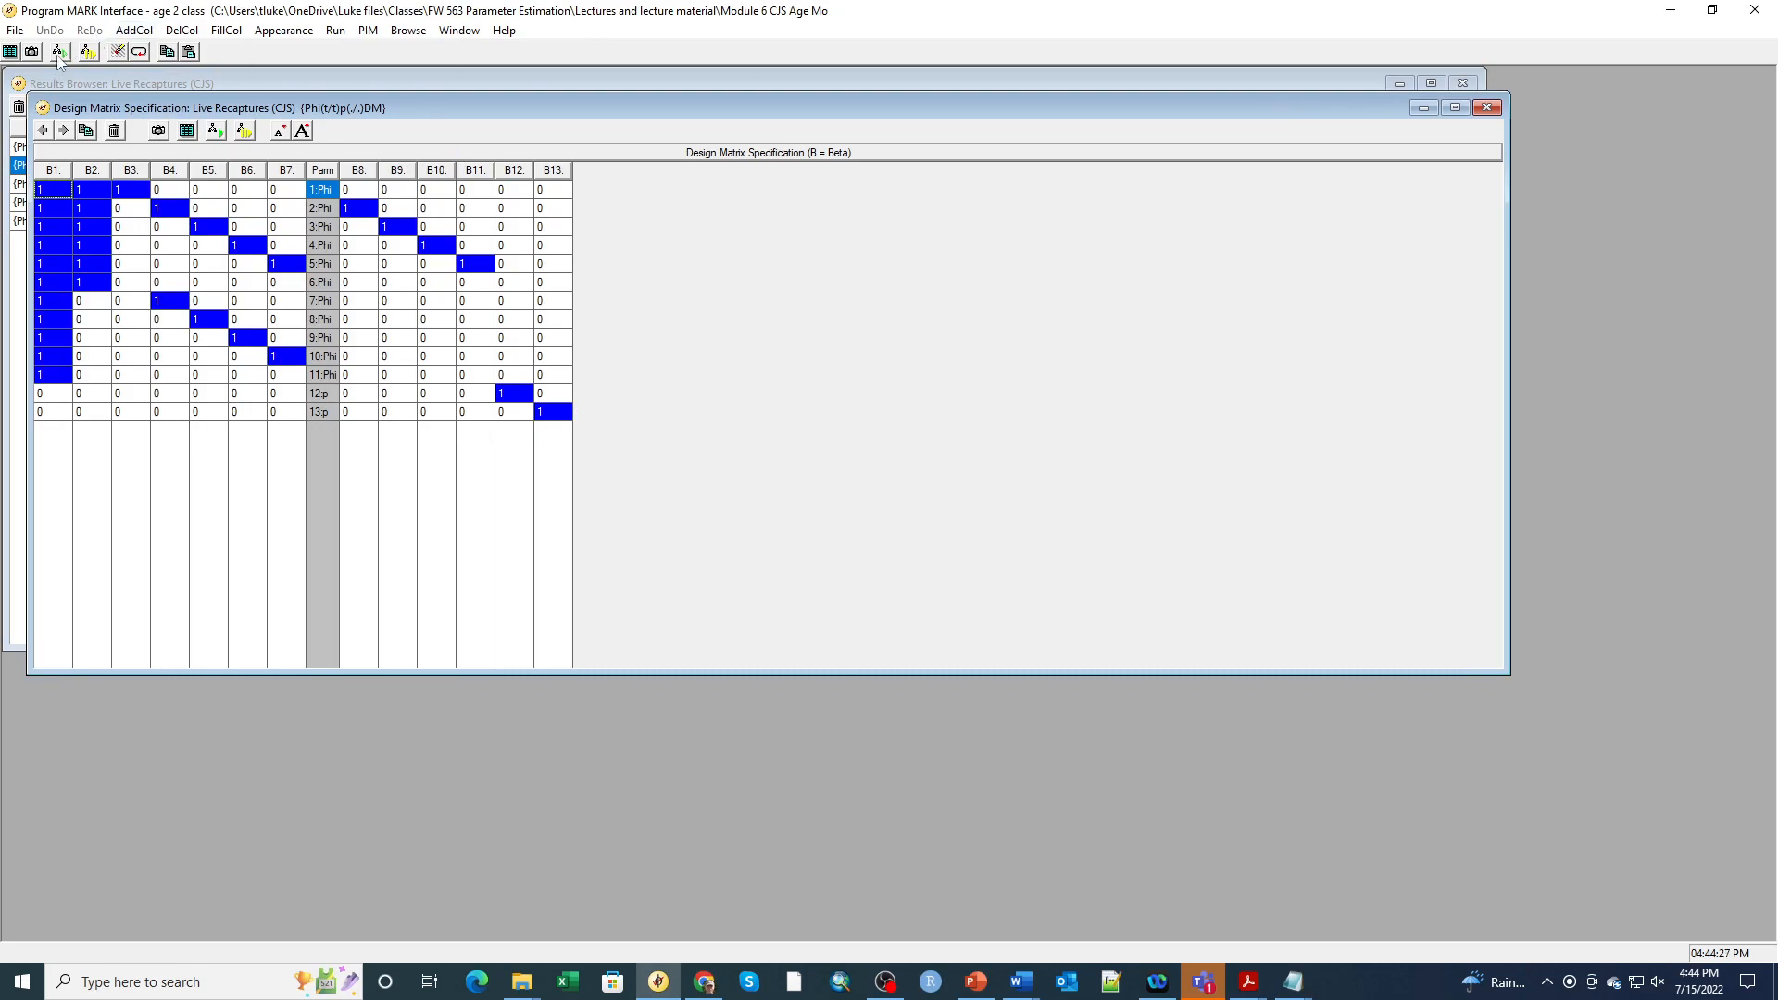
drag(152, 111, 156, 189)
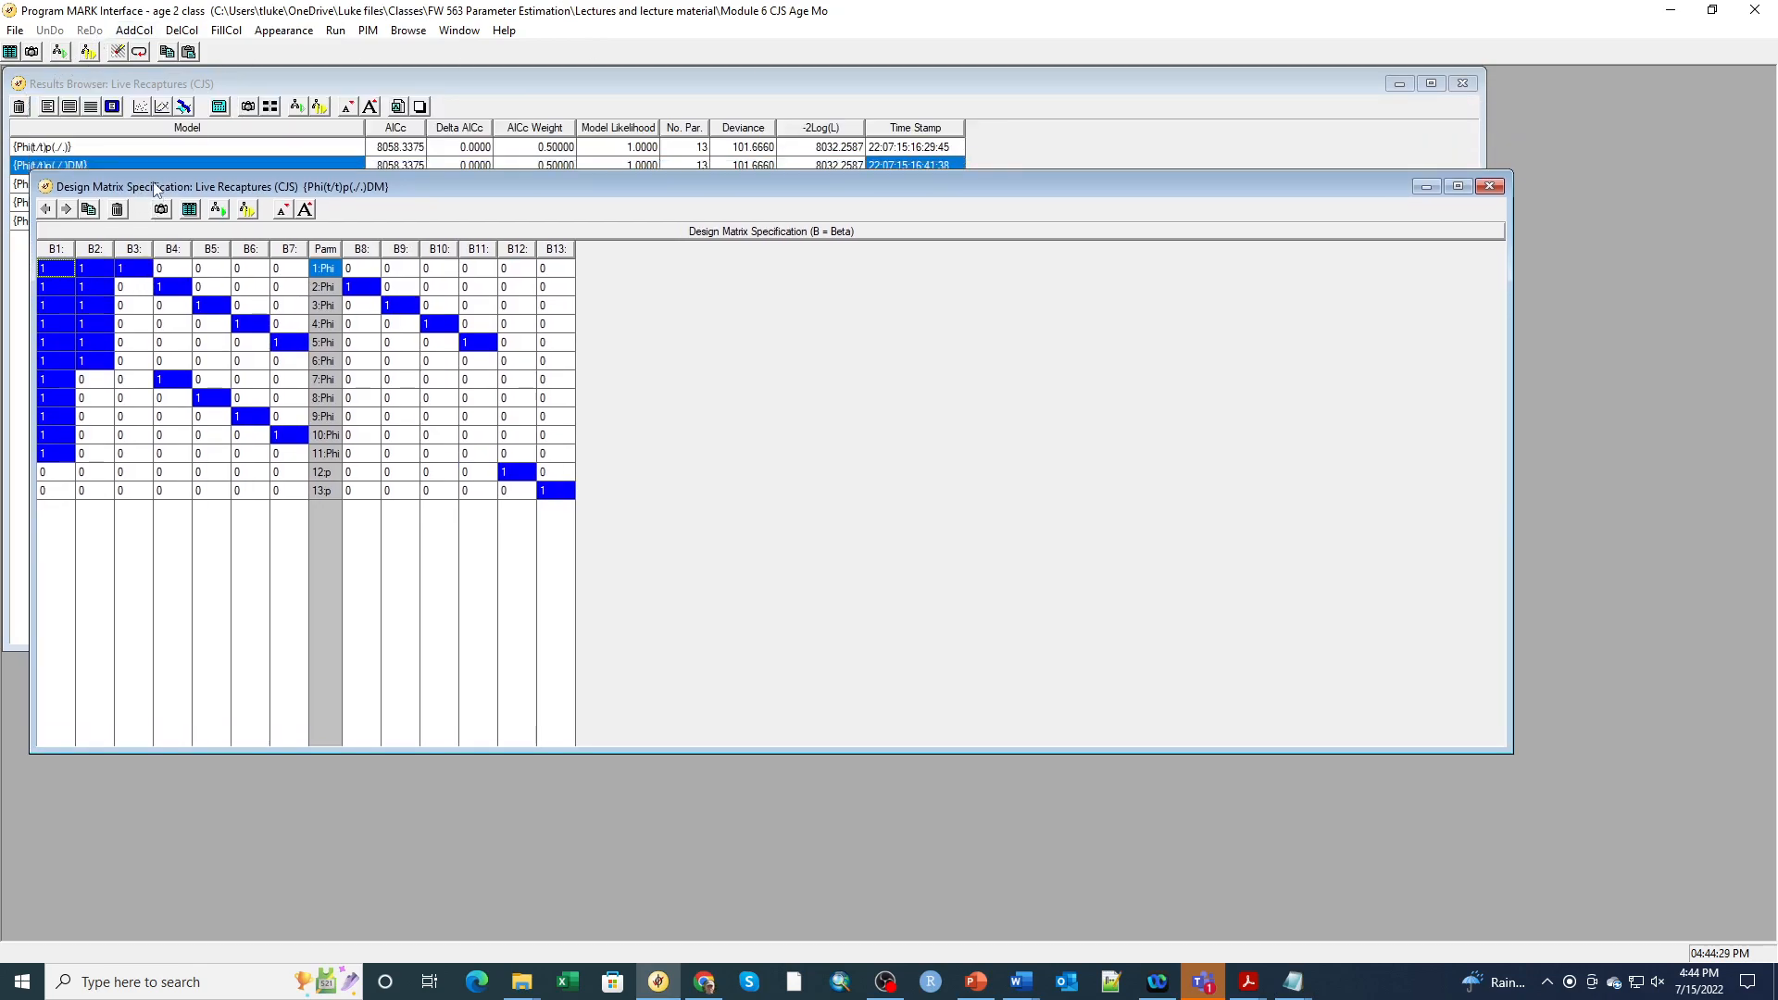
- Open the beta estimates of the Phi(t/t)p(./.)DM model and align them side by side with those of Phi(t/t)p(./.)
click(74, 106)
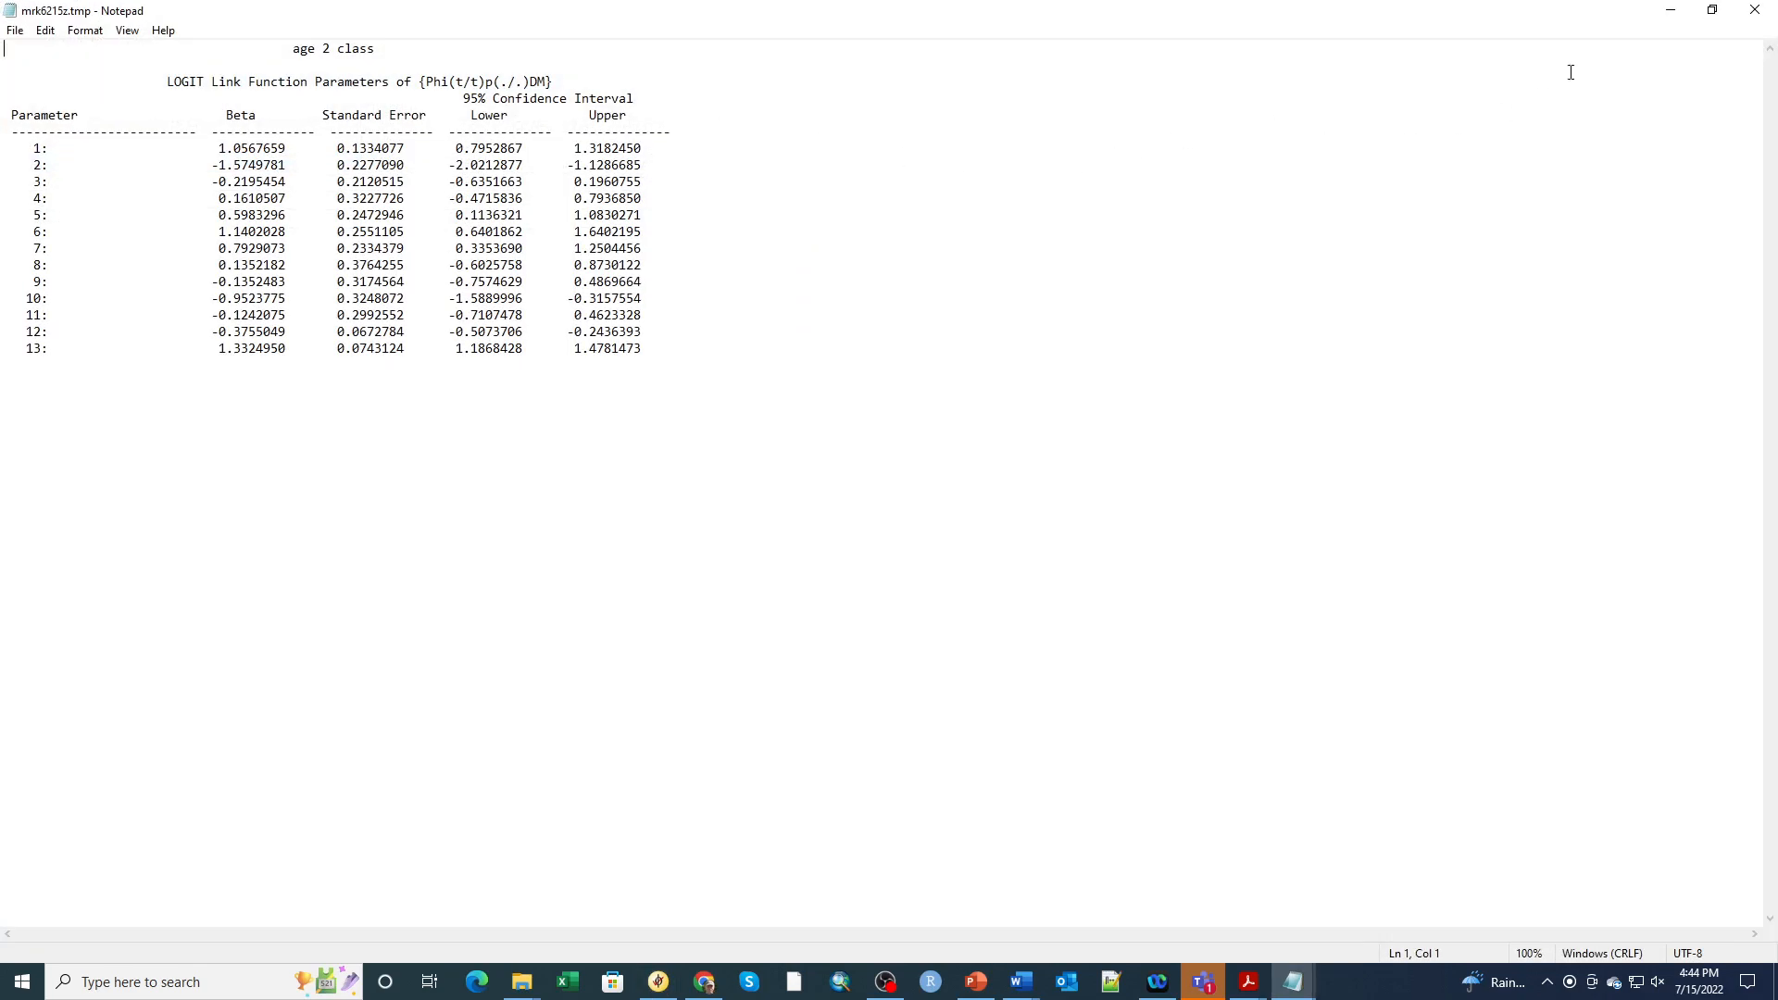
click(1712, 10)
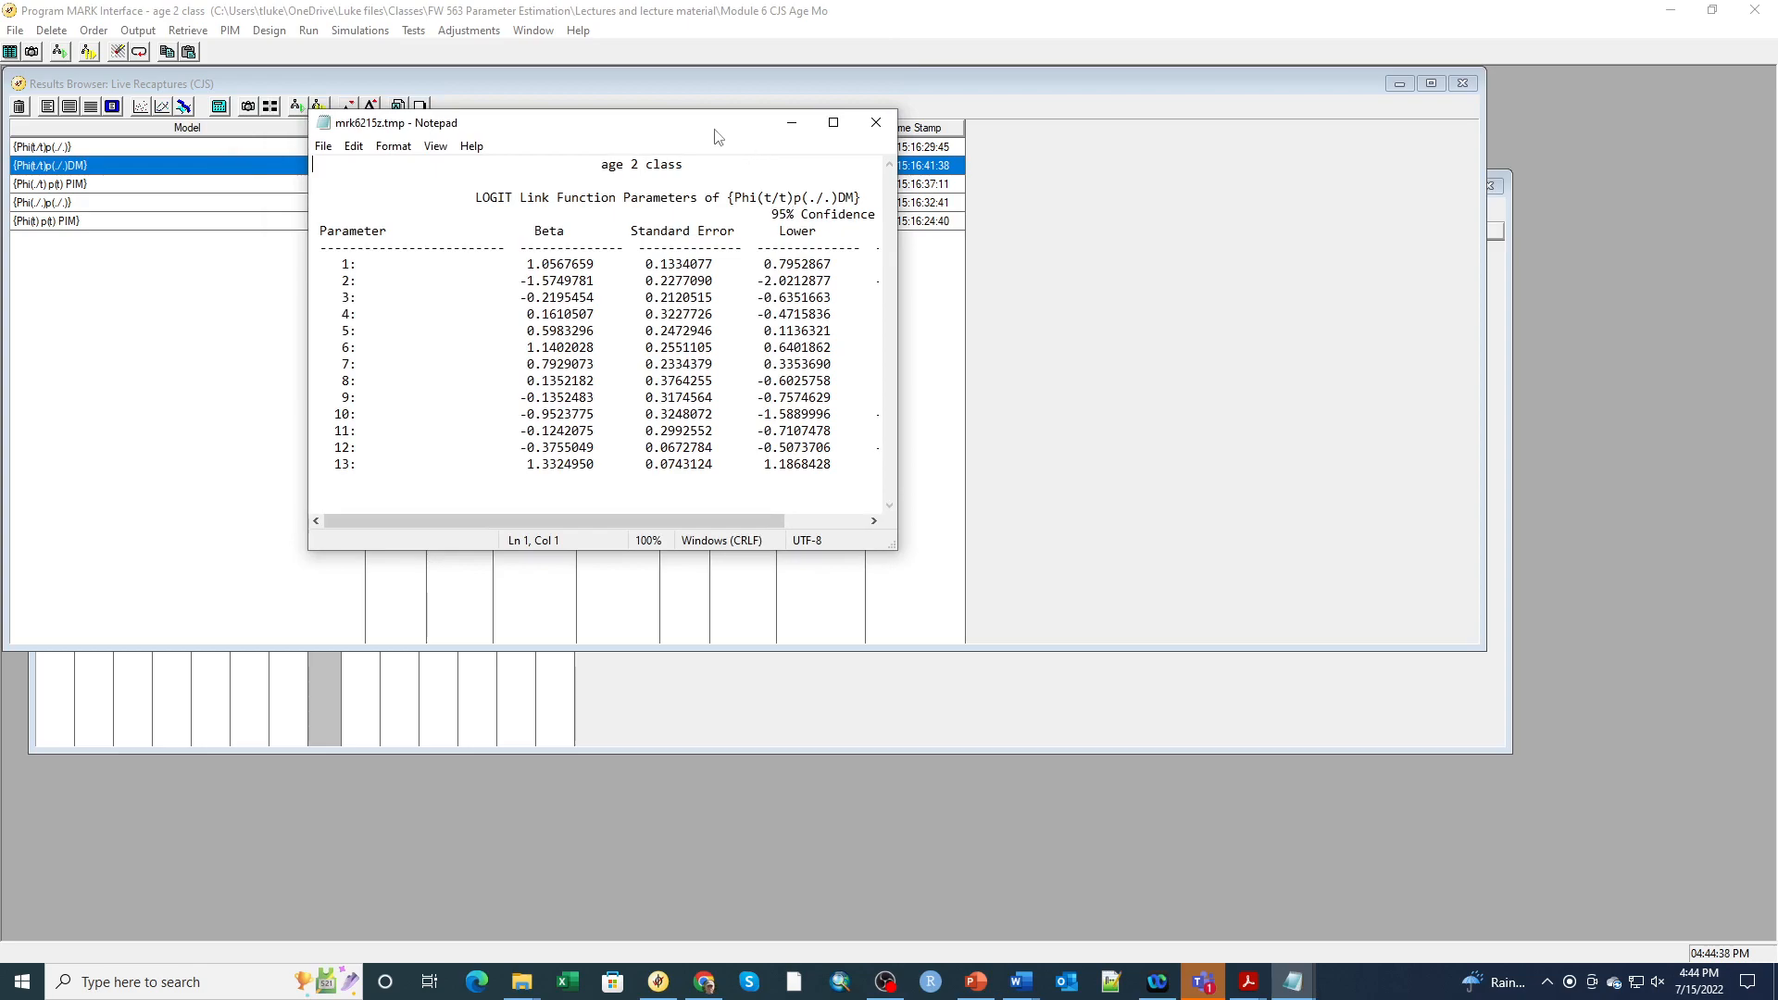
drag(665, 138, 846, 210)
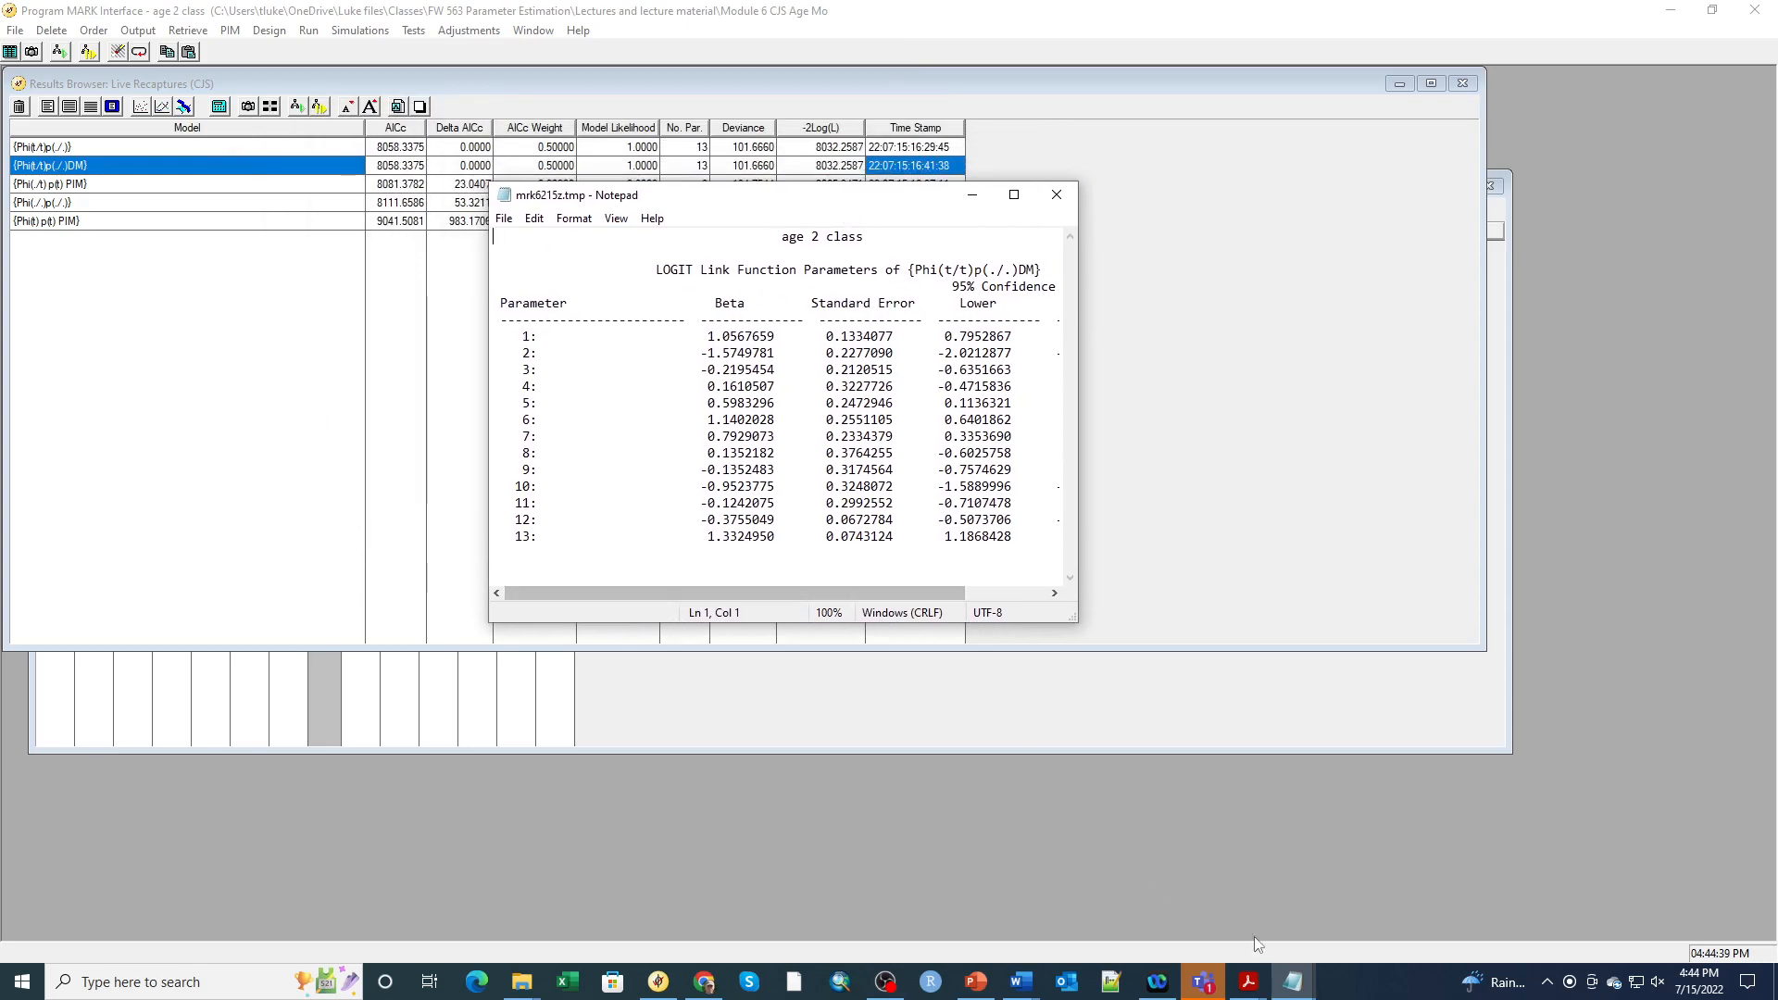
mouse_move(1299, 989)
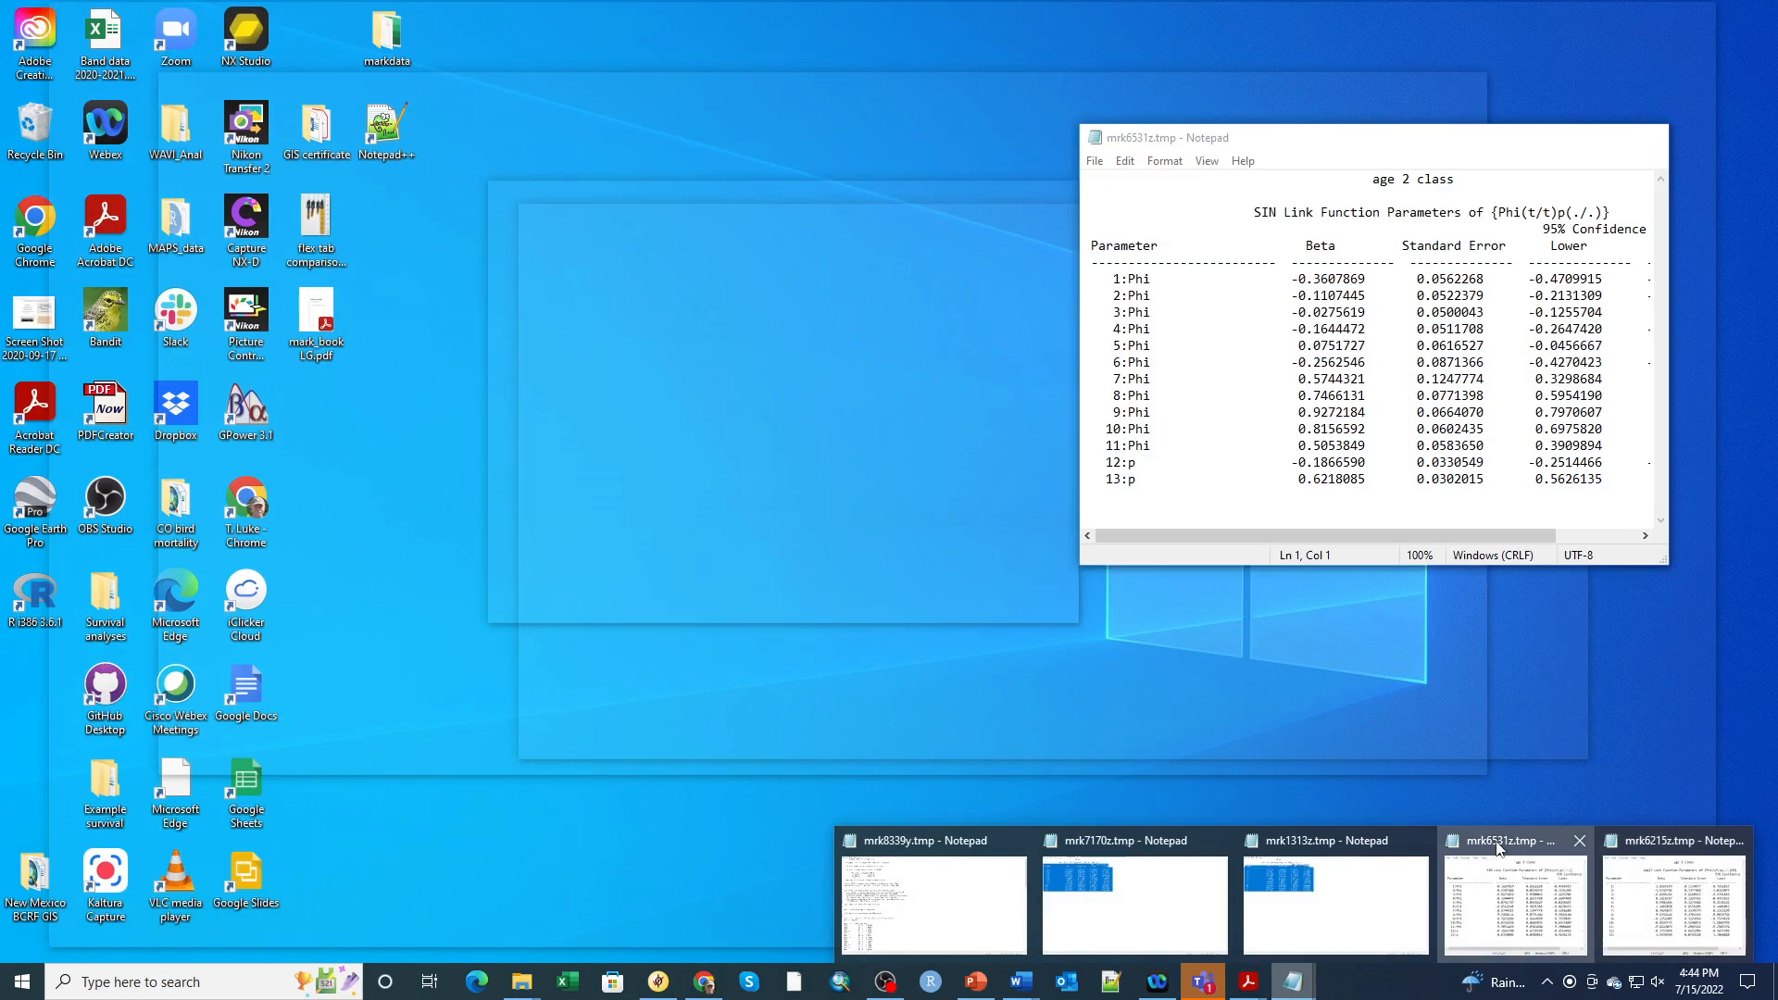
click(1500, 848)
drag(1278, 148, 1280, 206)
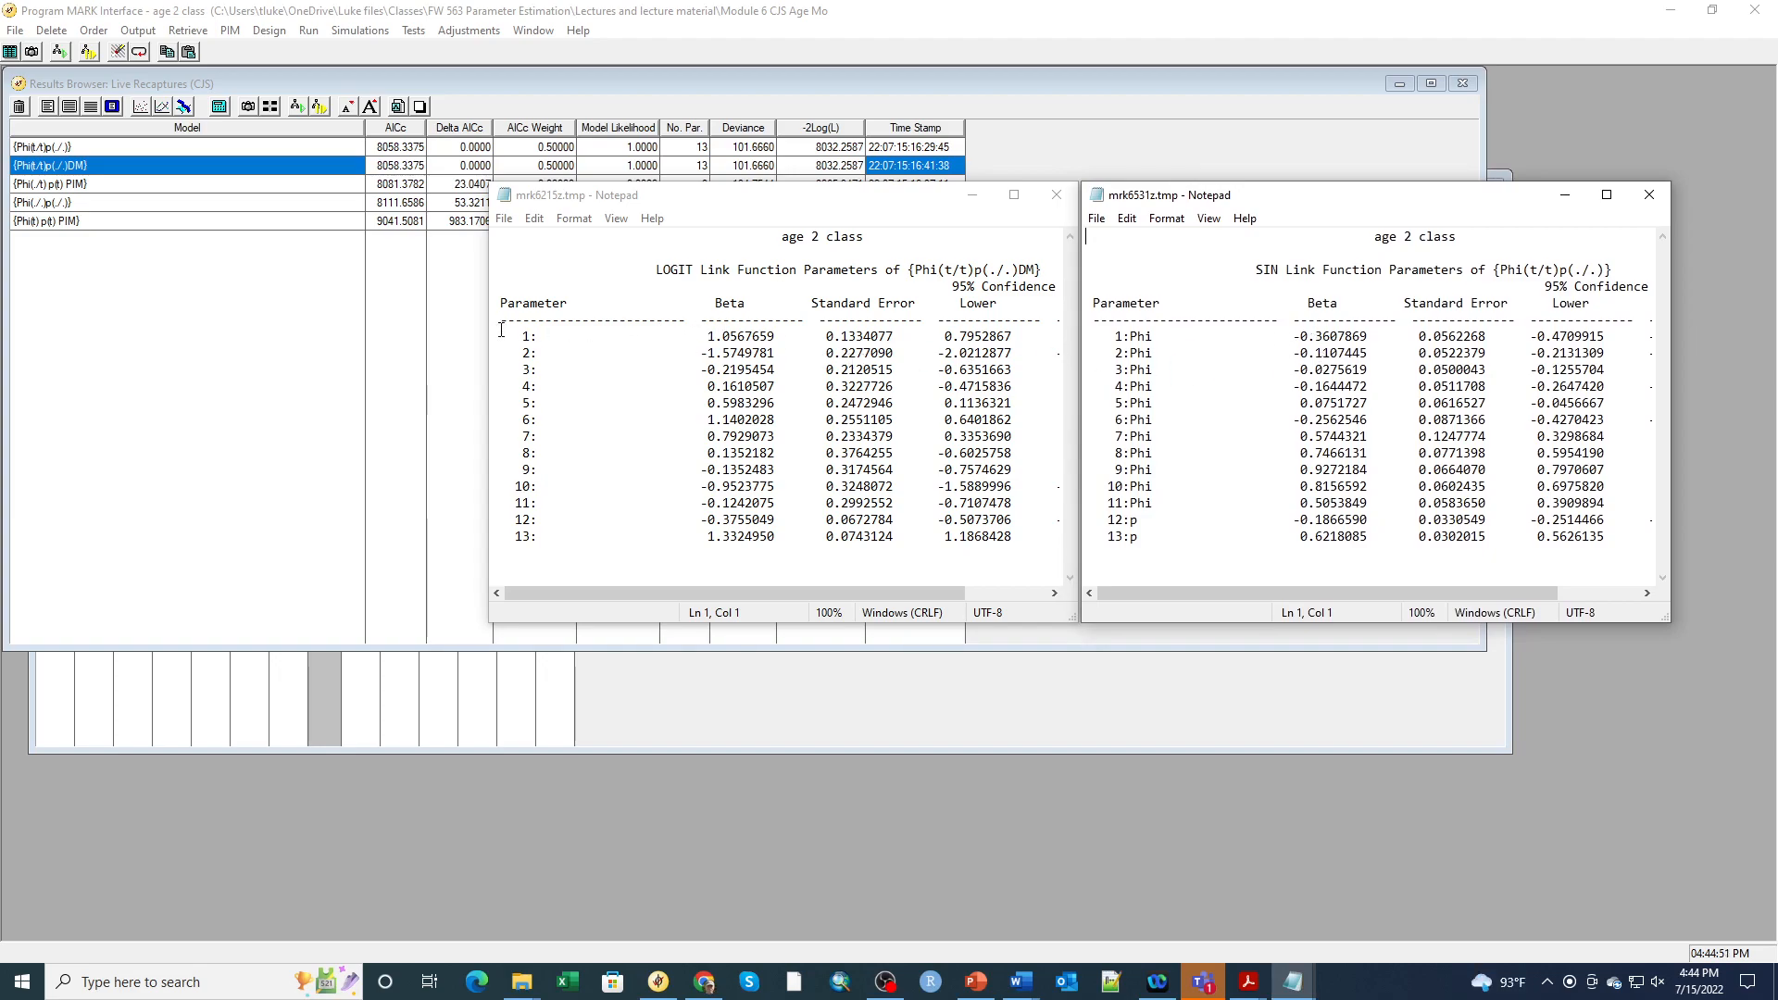
- Compare the first beta estimate in both models by highlighting it, and examine the second beta of the design matrix model
drag(508, 335, 768, 342)
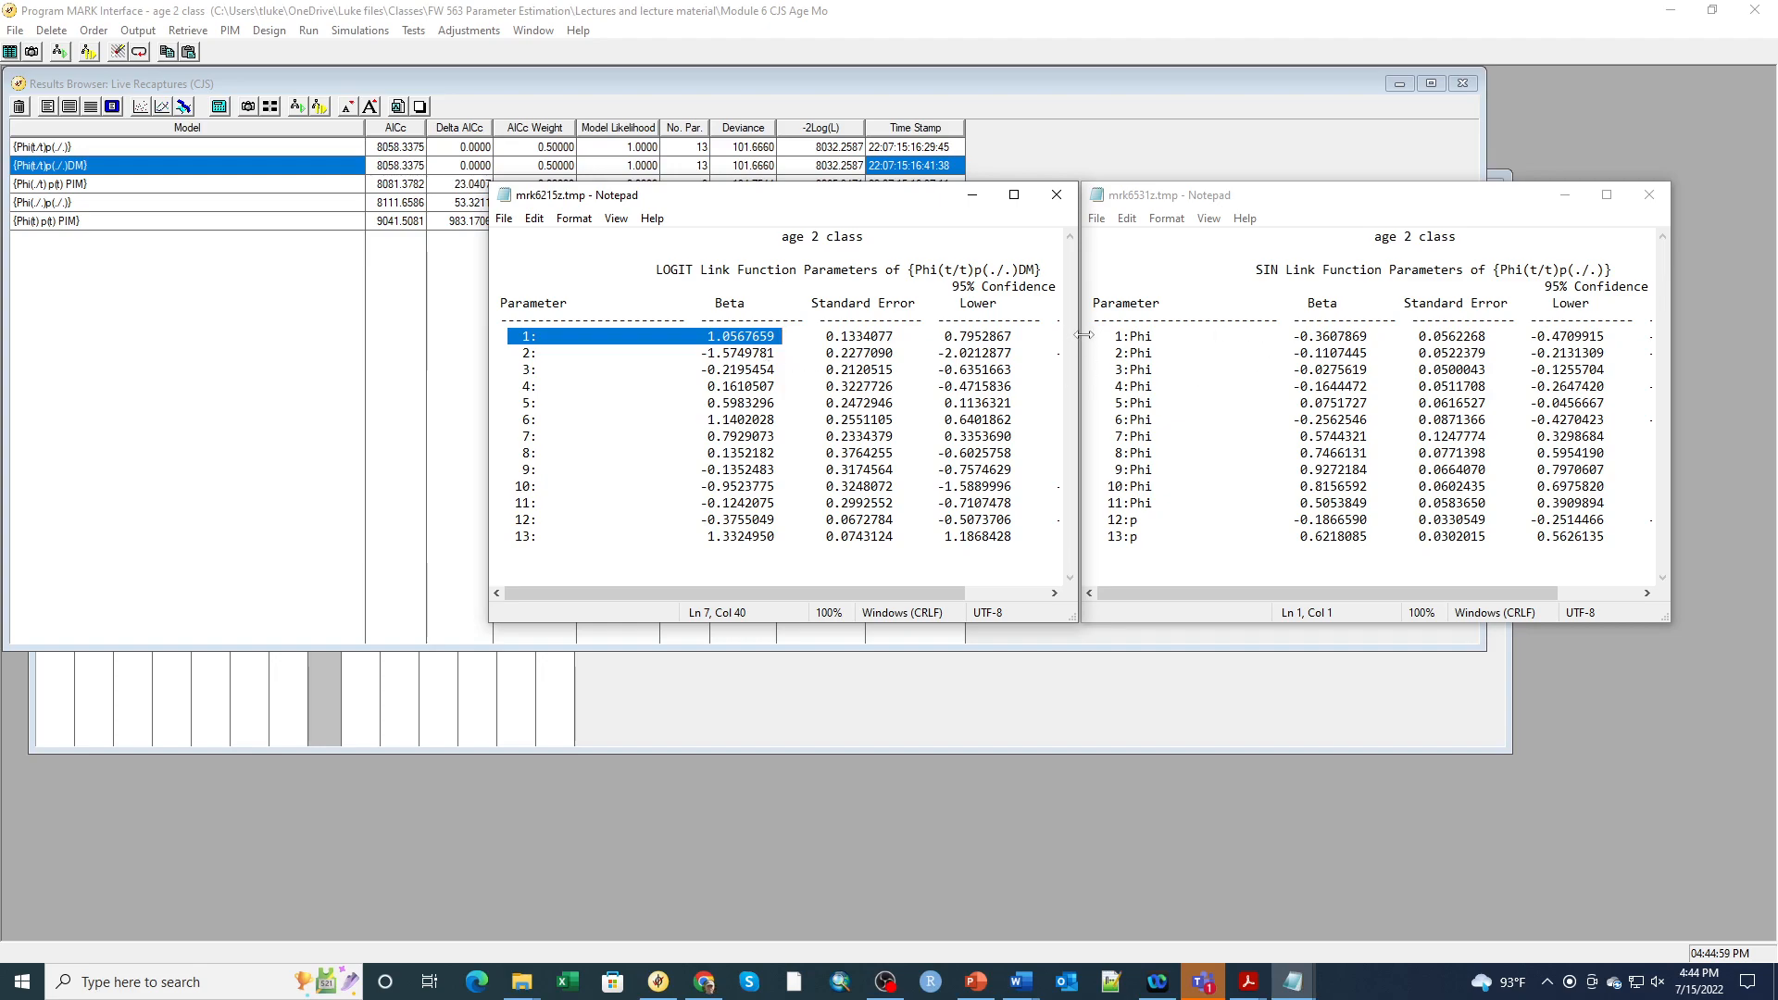
drag(1110, 336, 1383, 336)
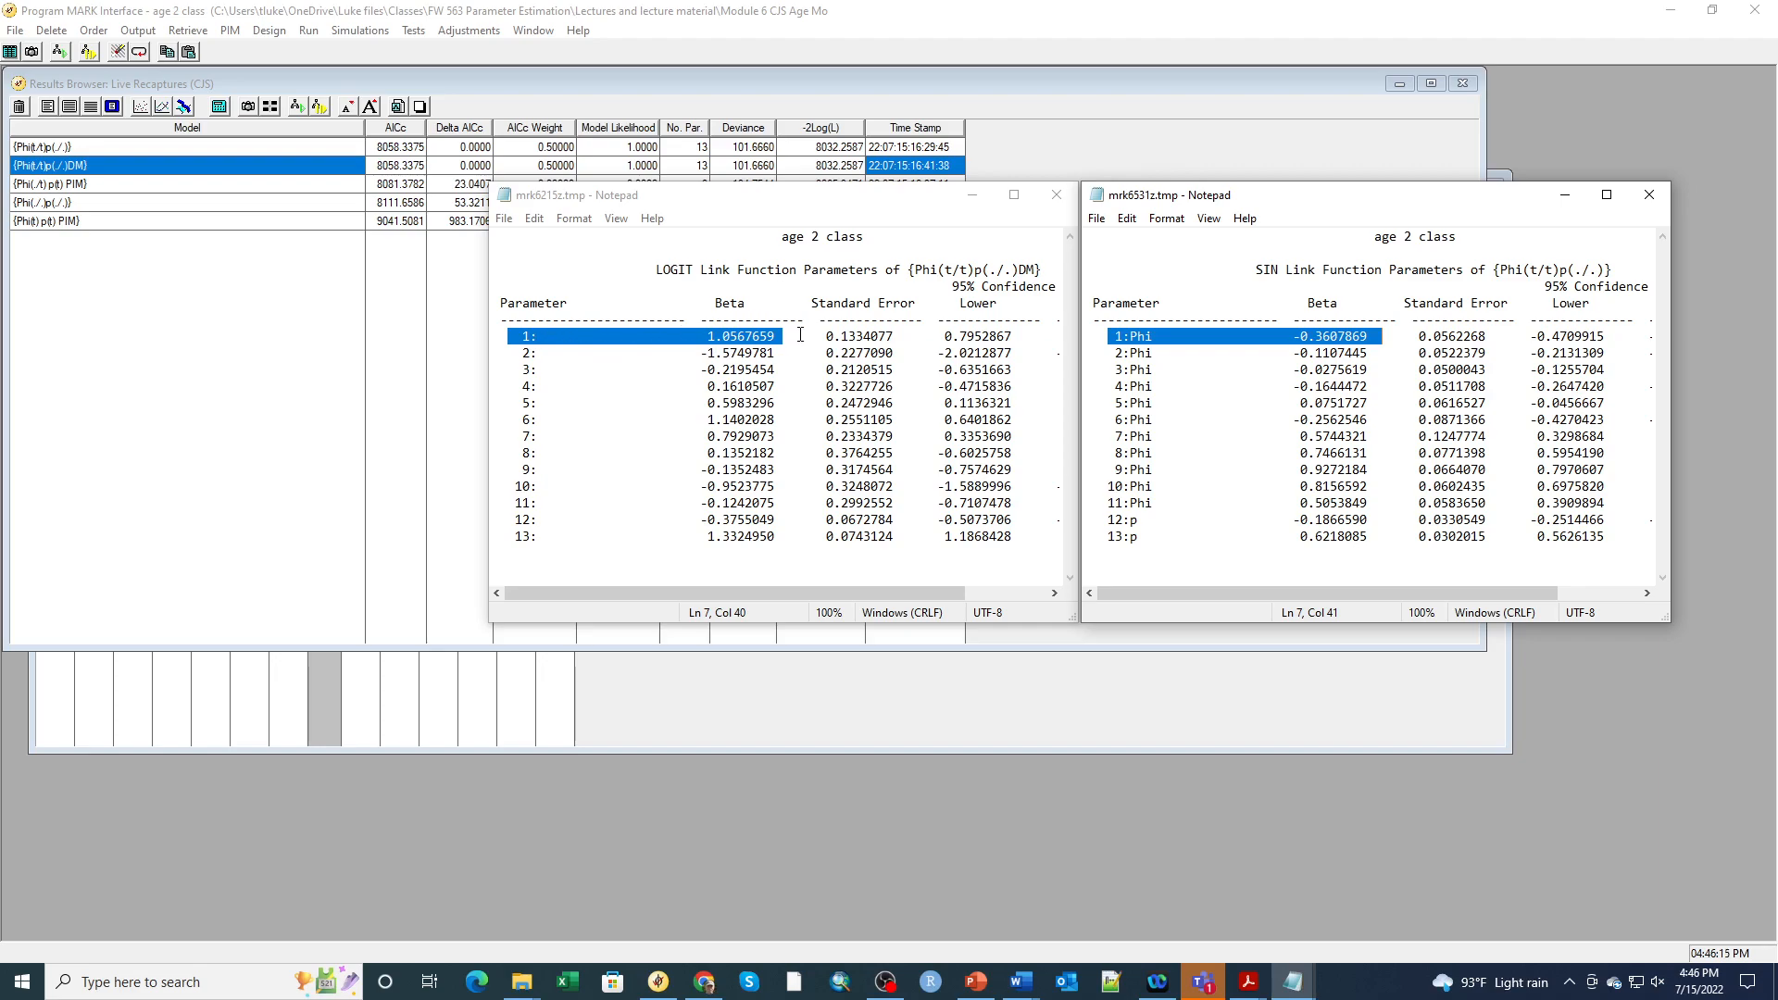
drag(512, 357, 1014, 353)
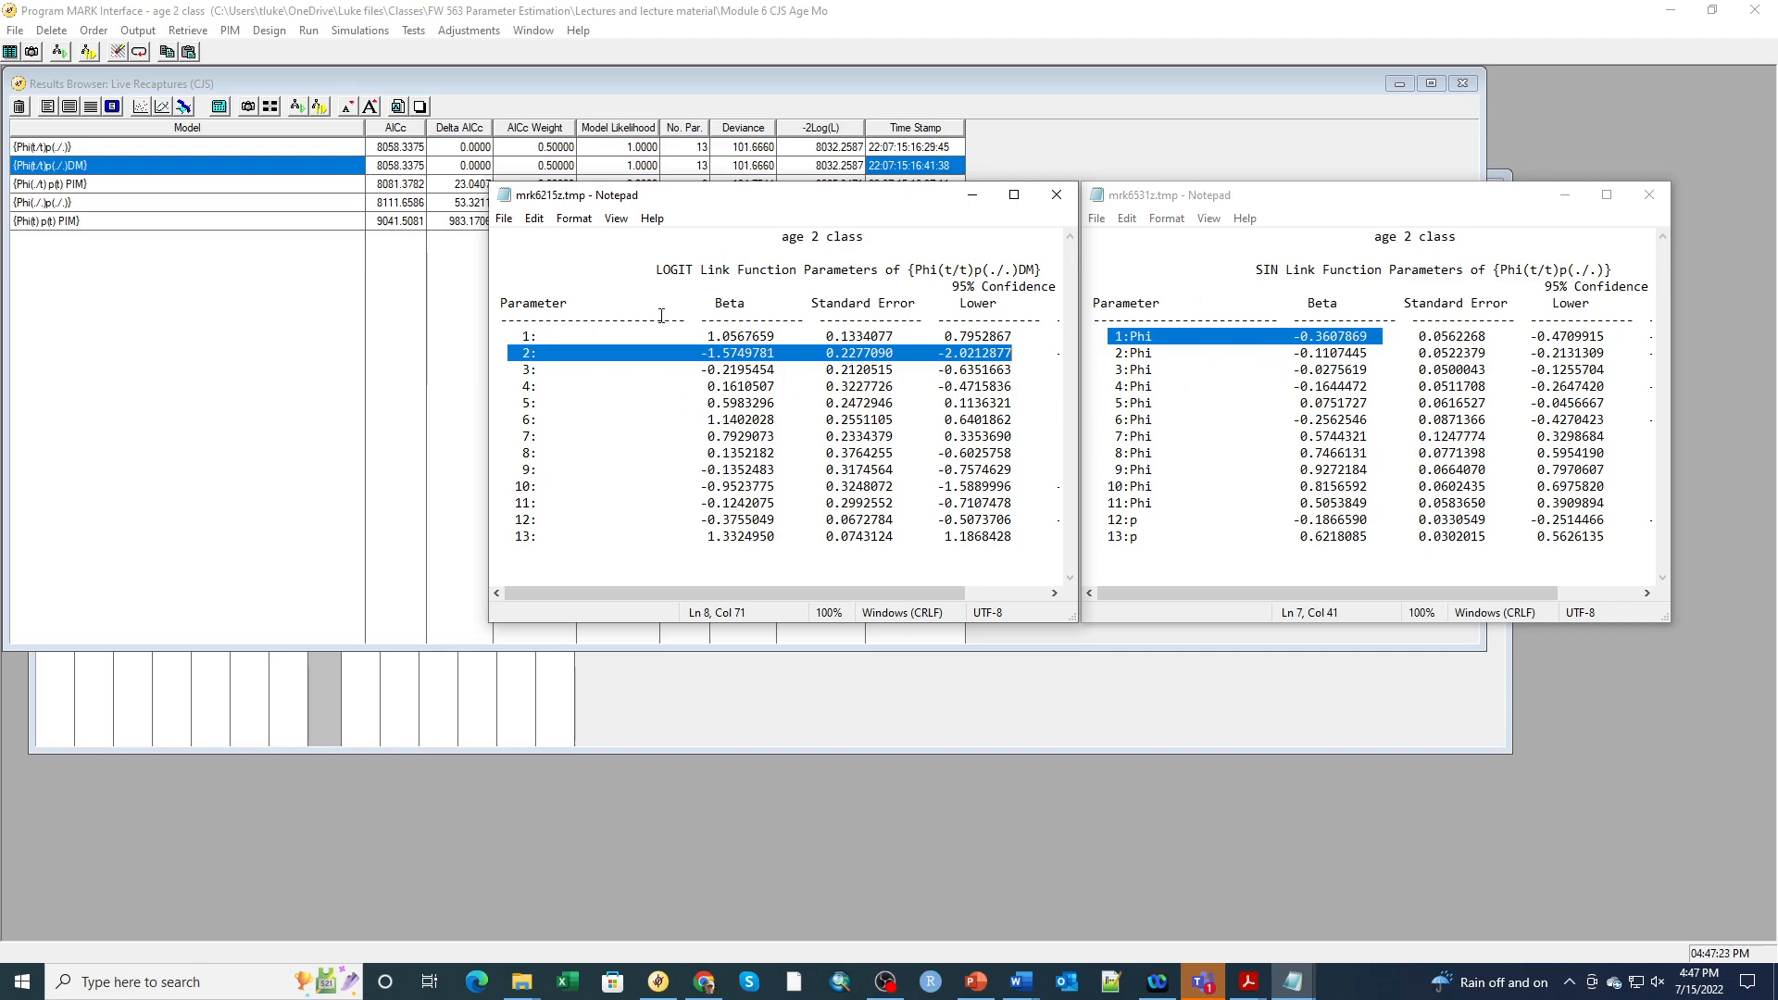
click(552, 372)
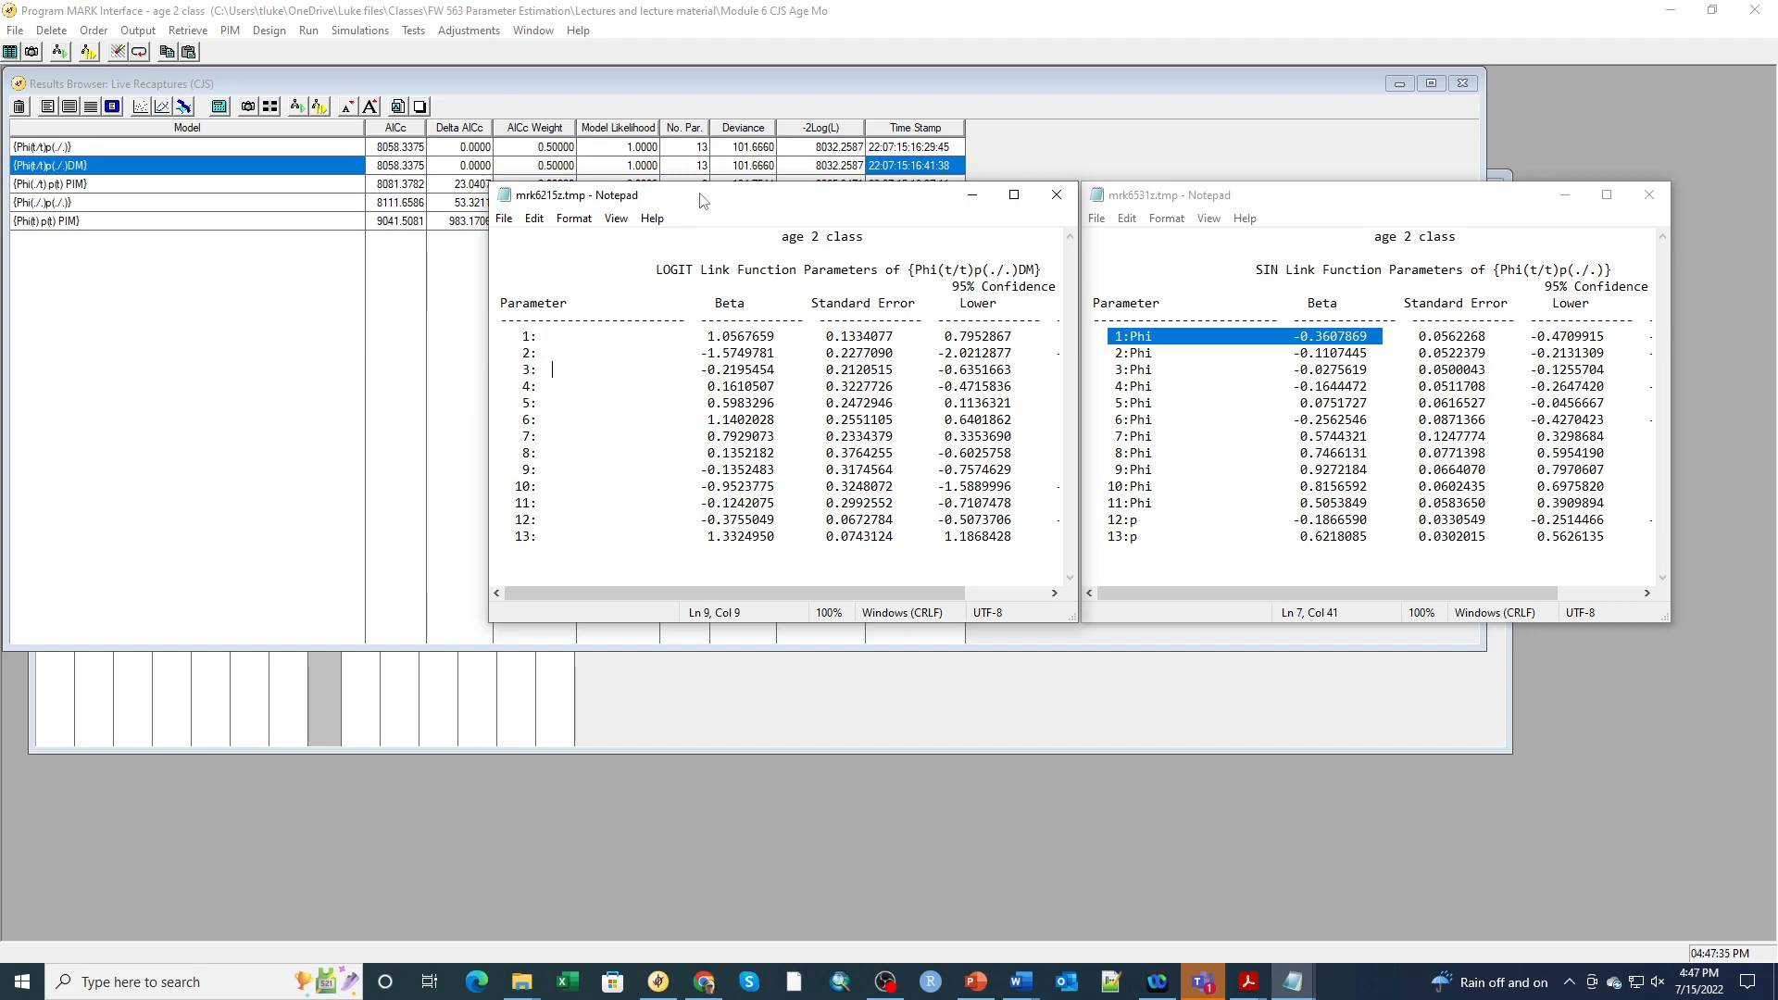
- Inspect the options for saving the Phi(t/t)p(./.)DM beta estimates as a text file, and cancel without saving
click(505, 219)
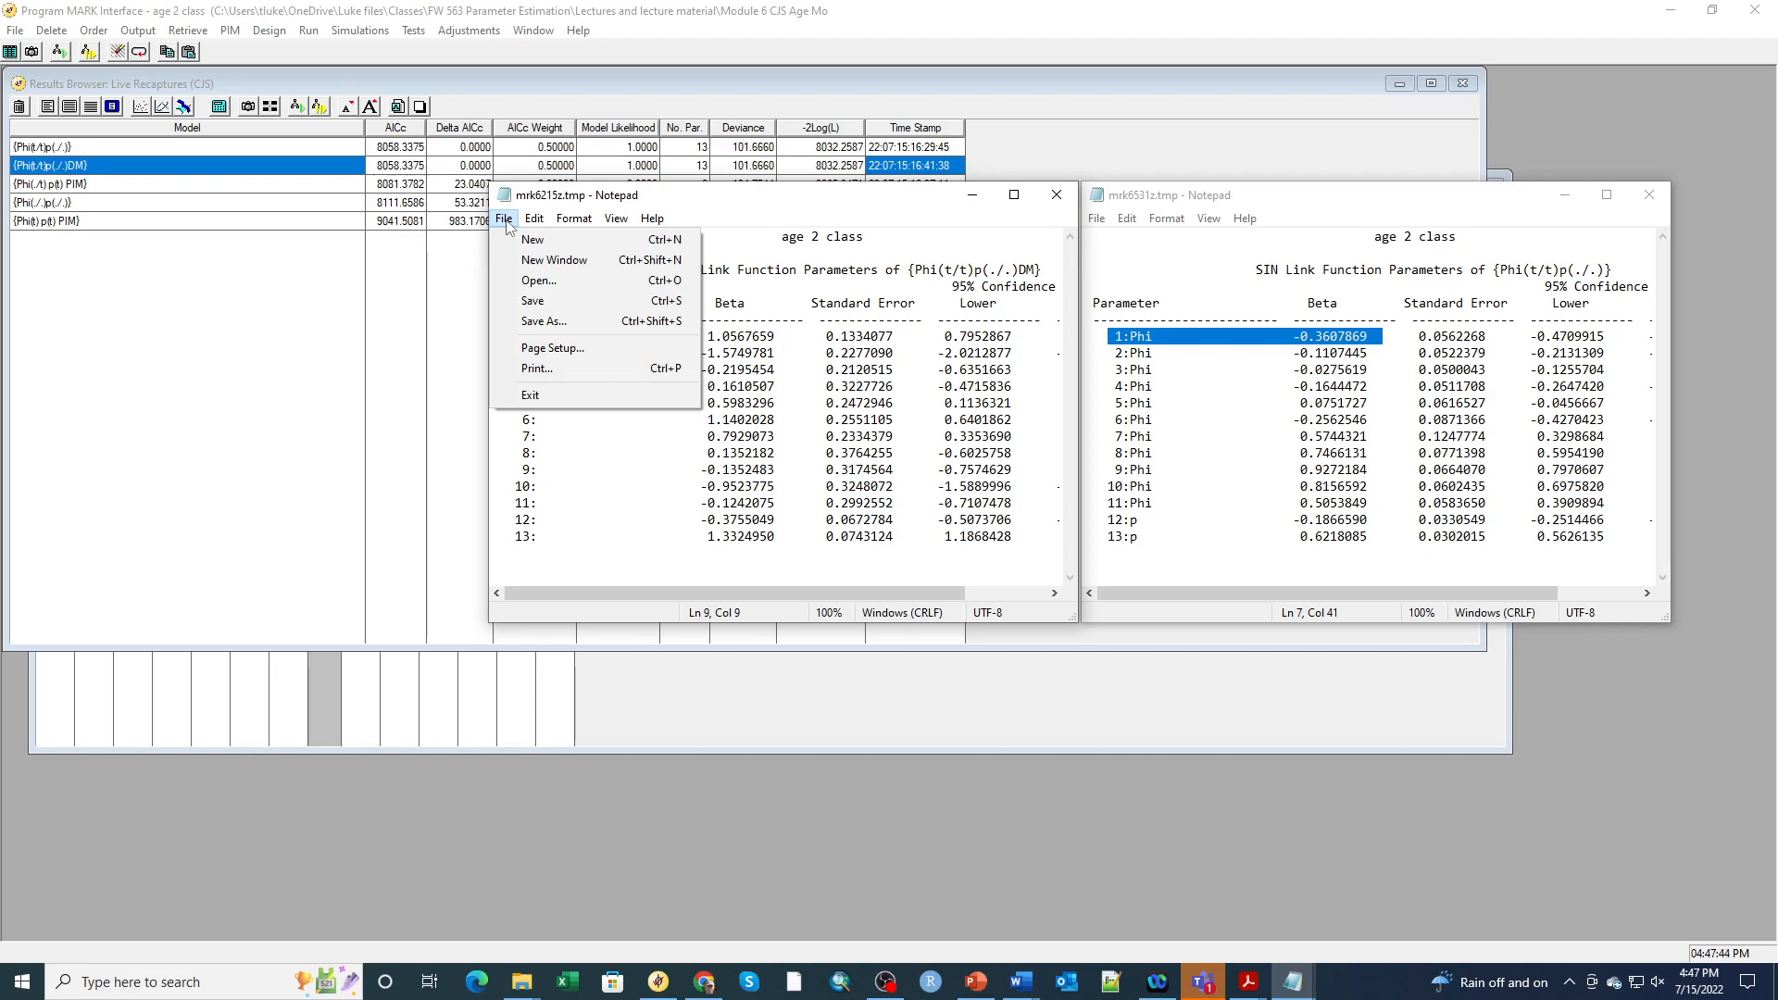
click(547, 321)
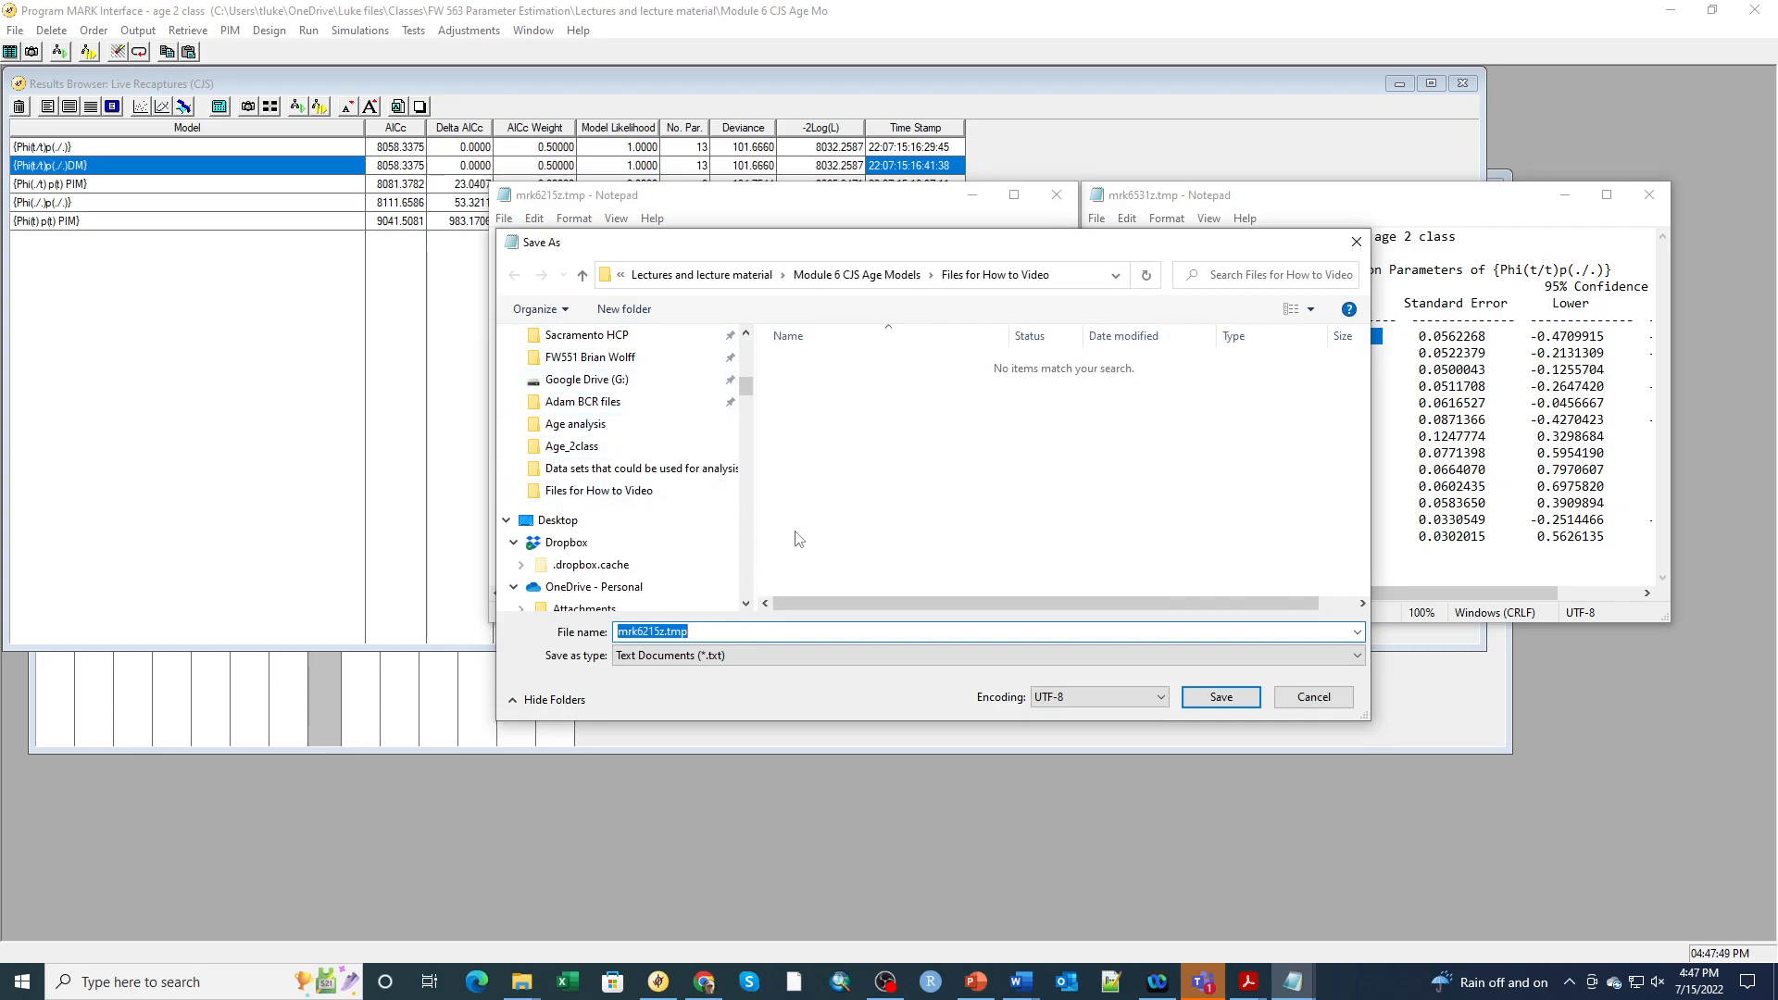
click(1322, 708)
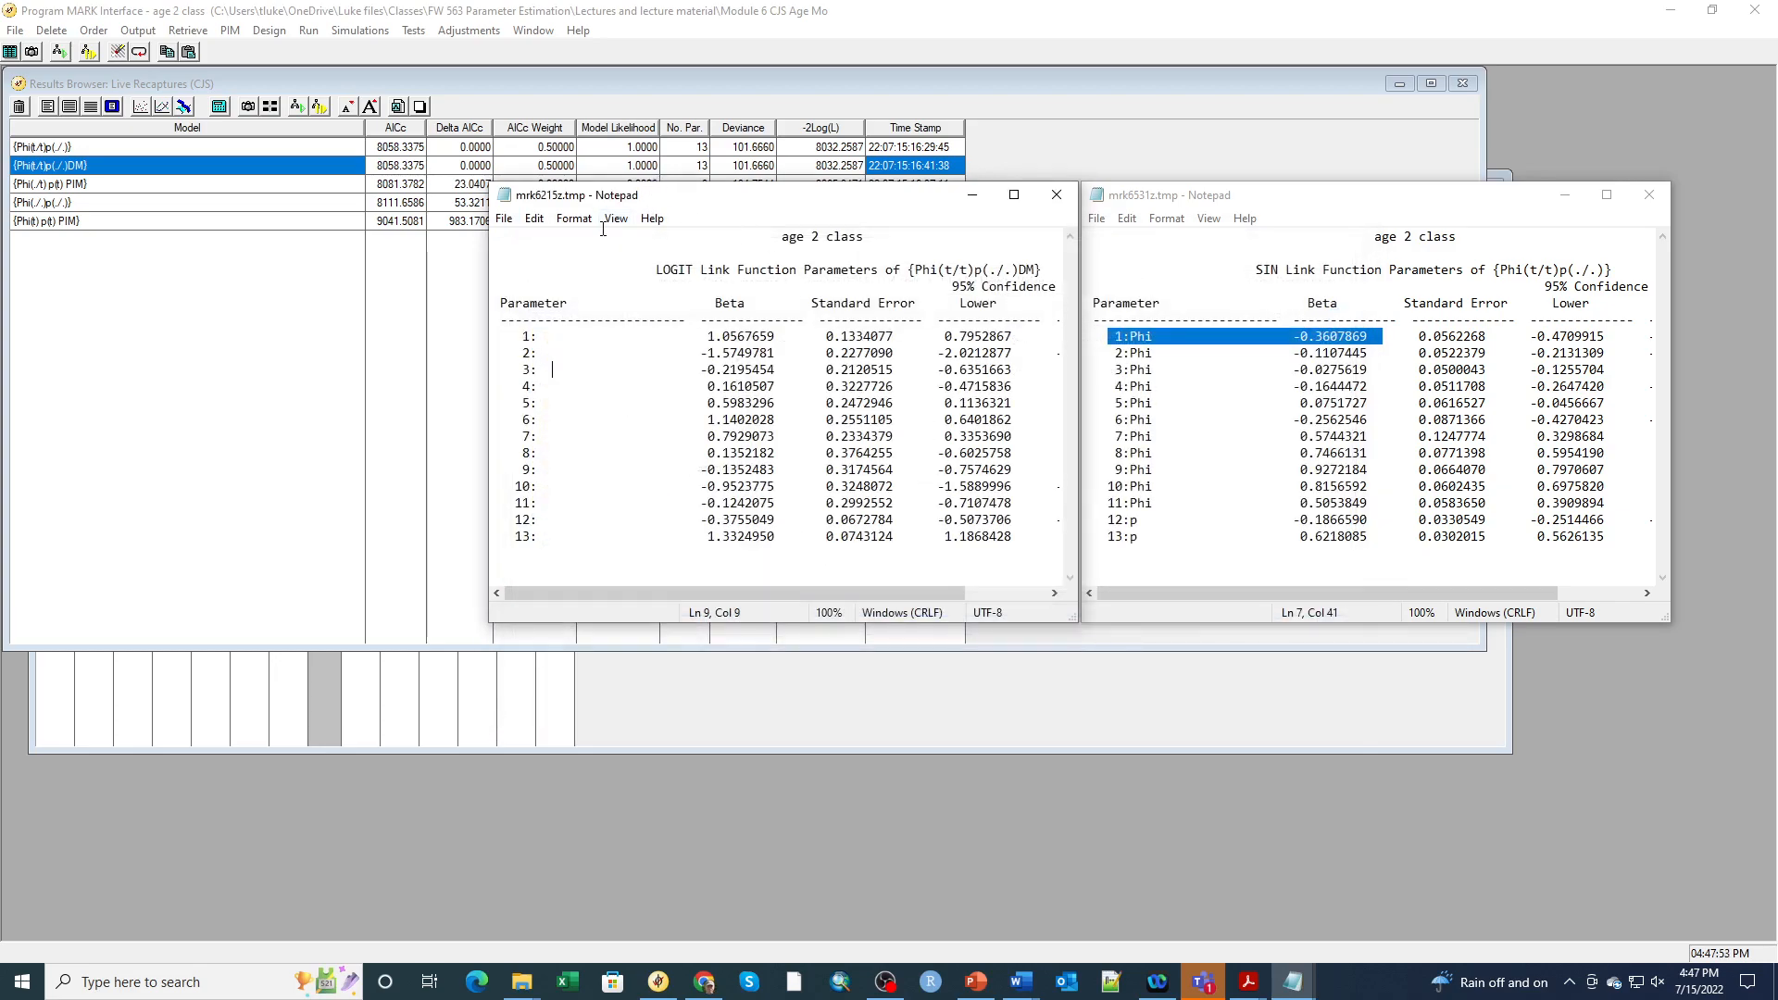
click(506, 220)
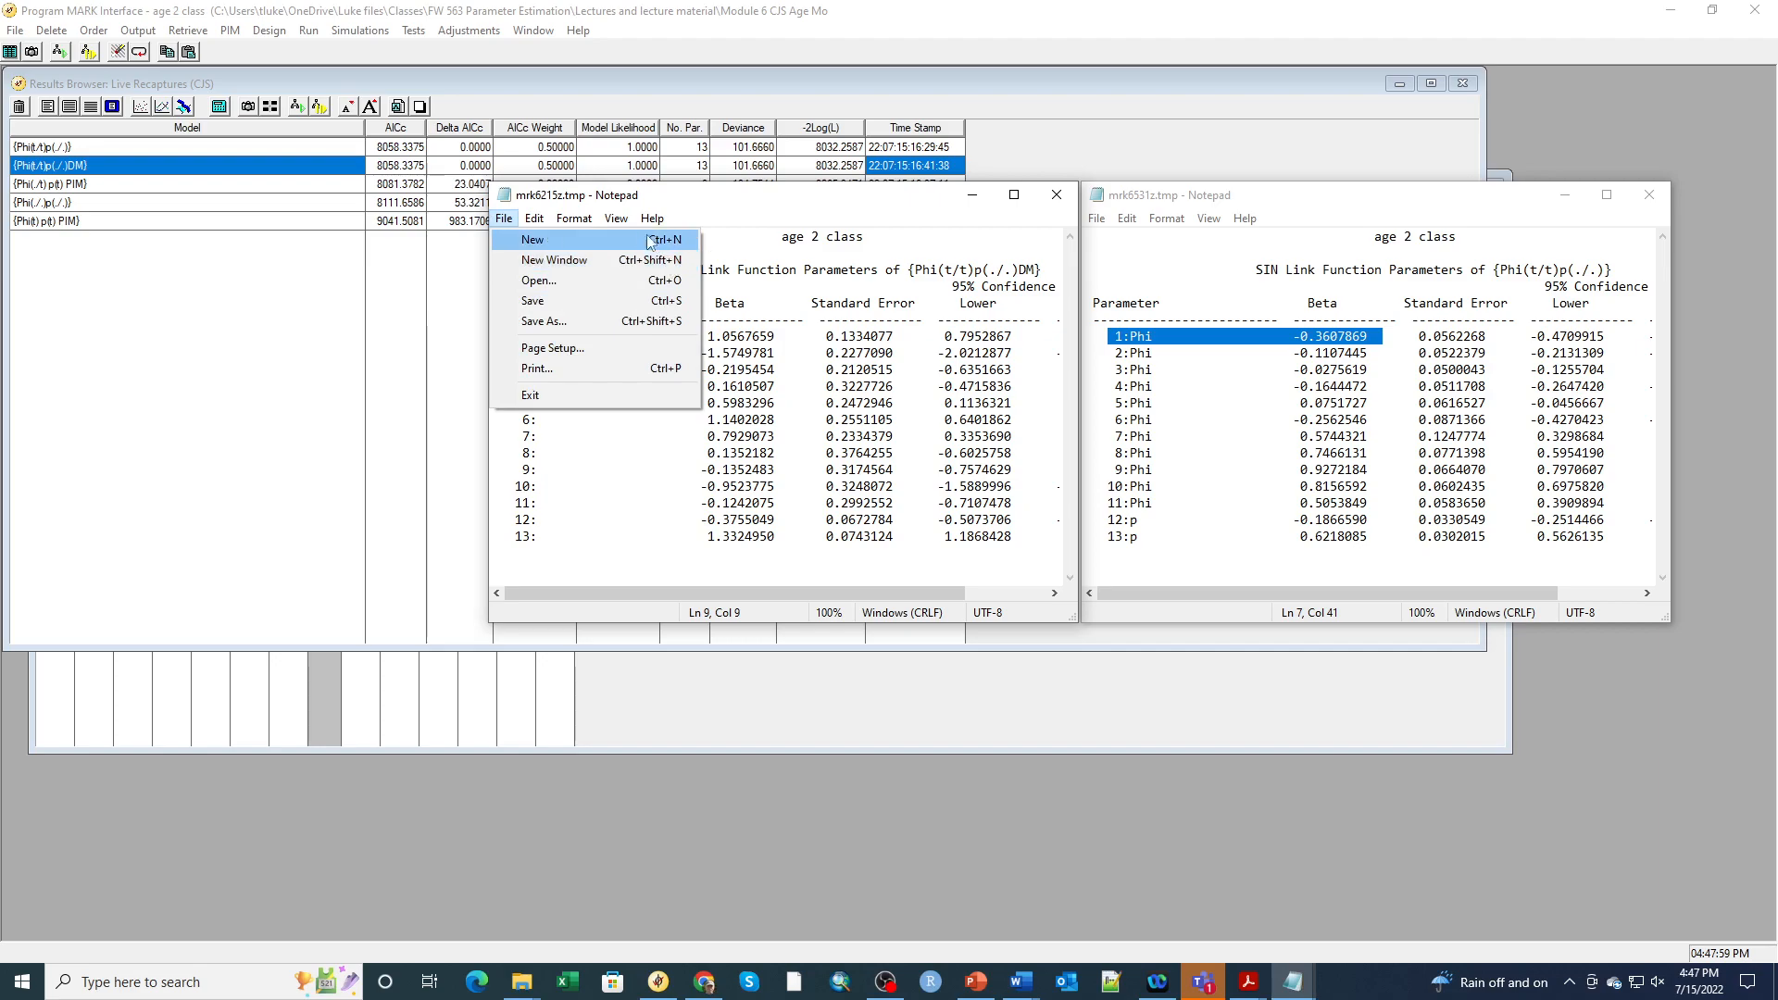
click(714, 202)
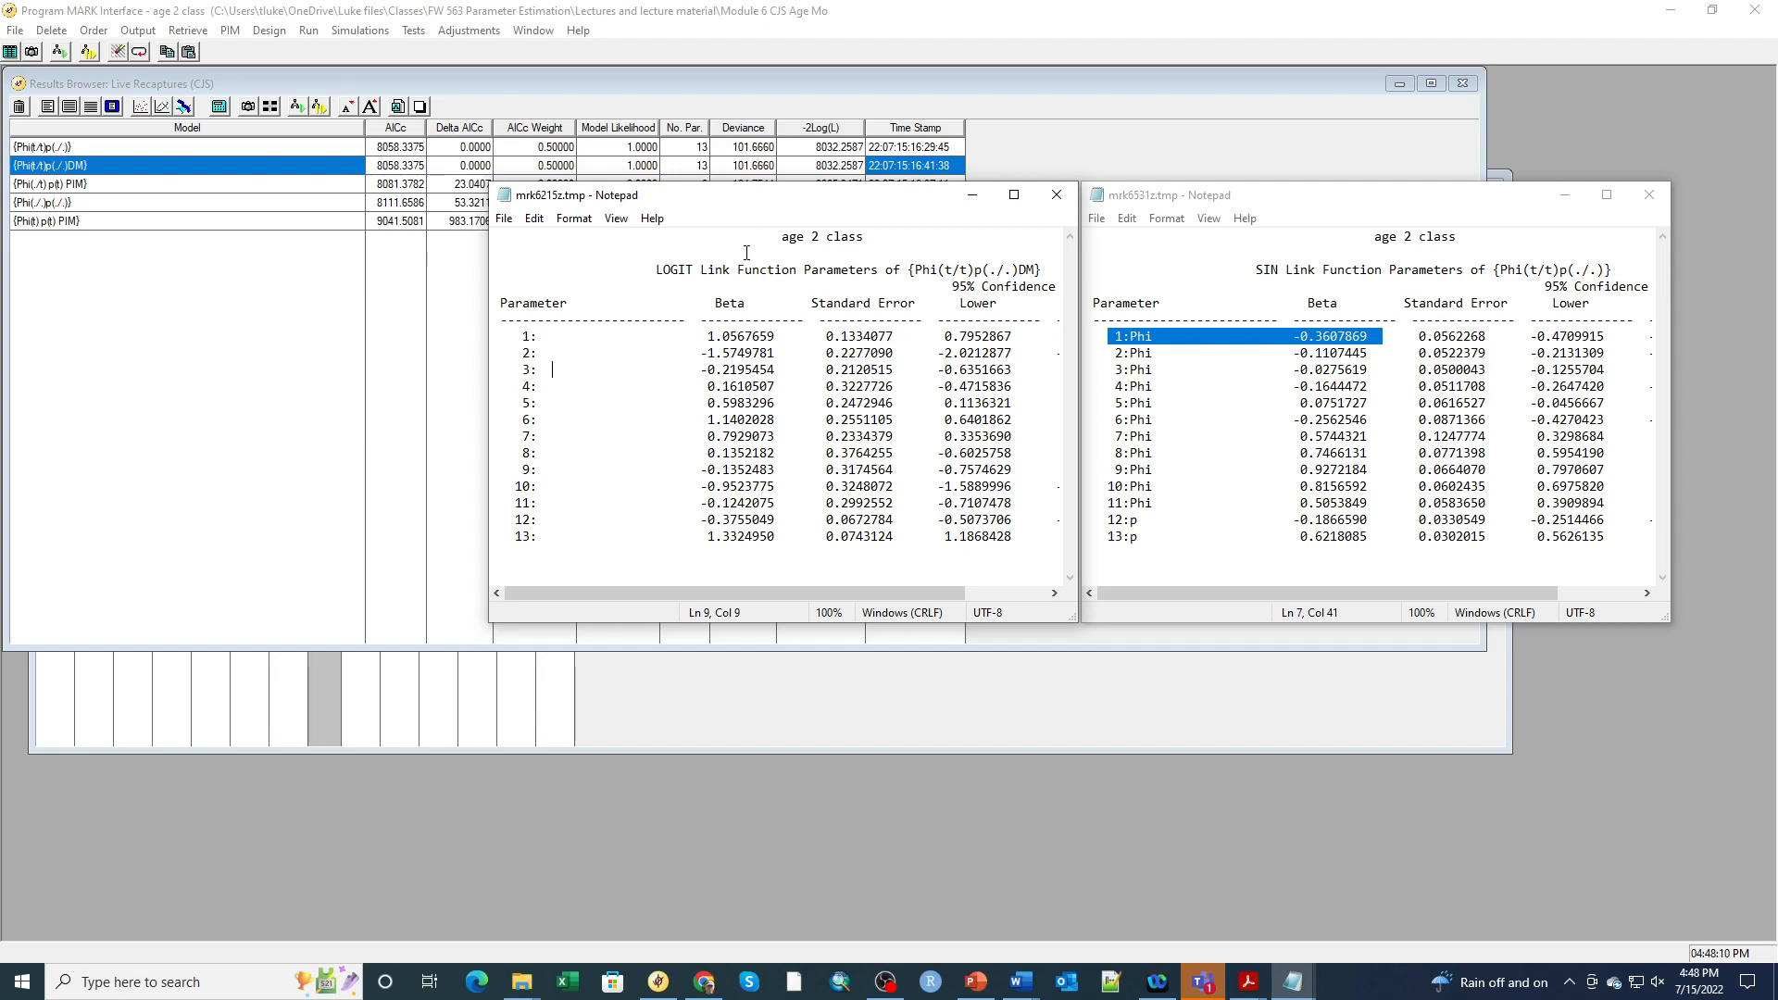
- Close the beta estimates windows of both models
click(503, 220)
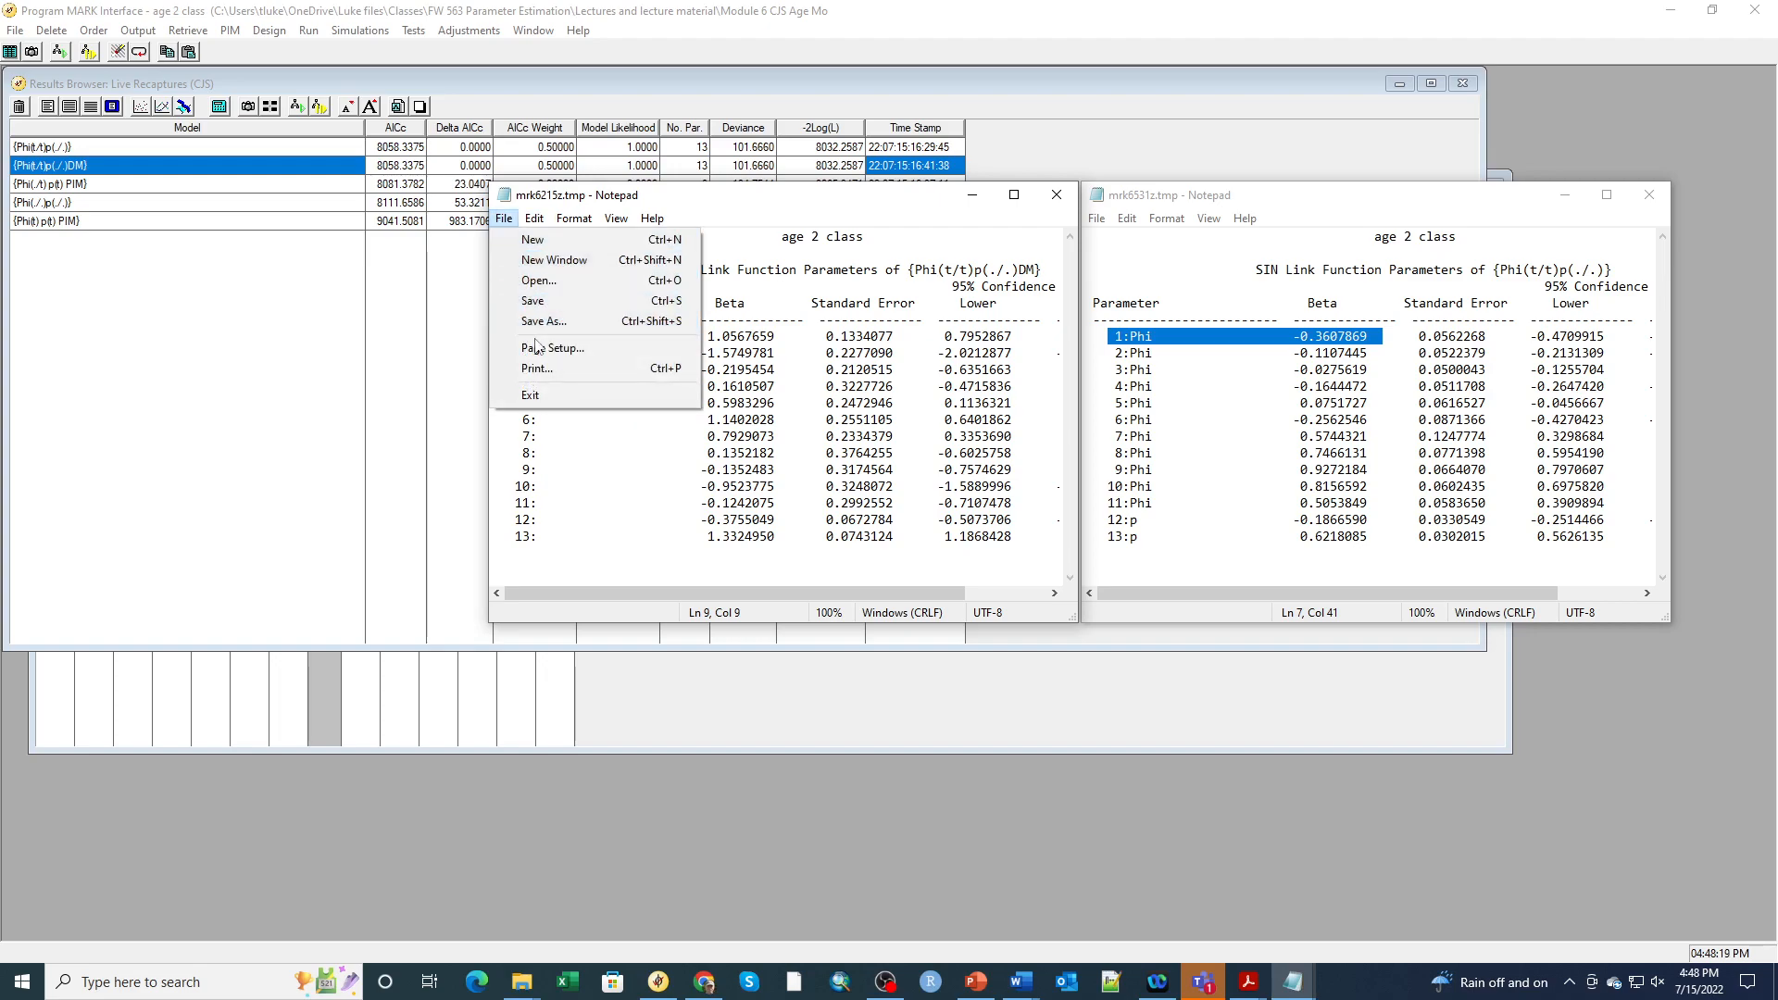
click(538, 405)
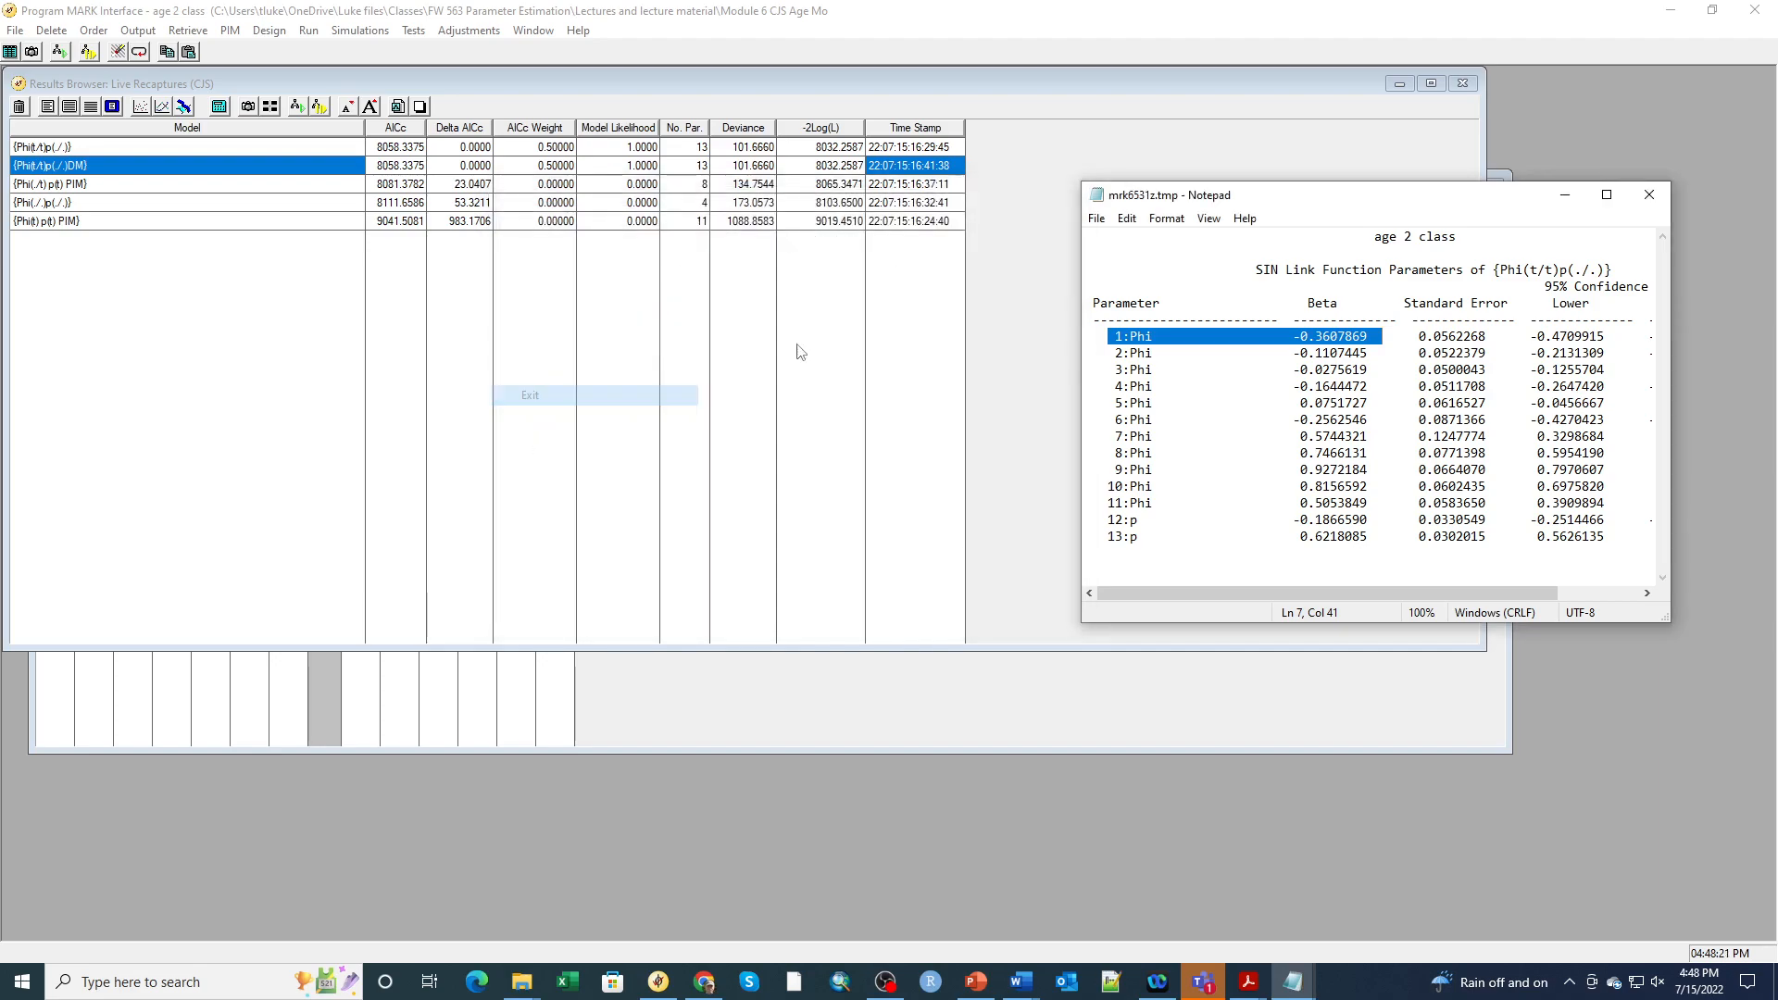
click(1650, 195)
- Open the Phi(t/t)p(./.)DM real parameter estimates, view the Save As options, and close the file without saving
click(92, 107)
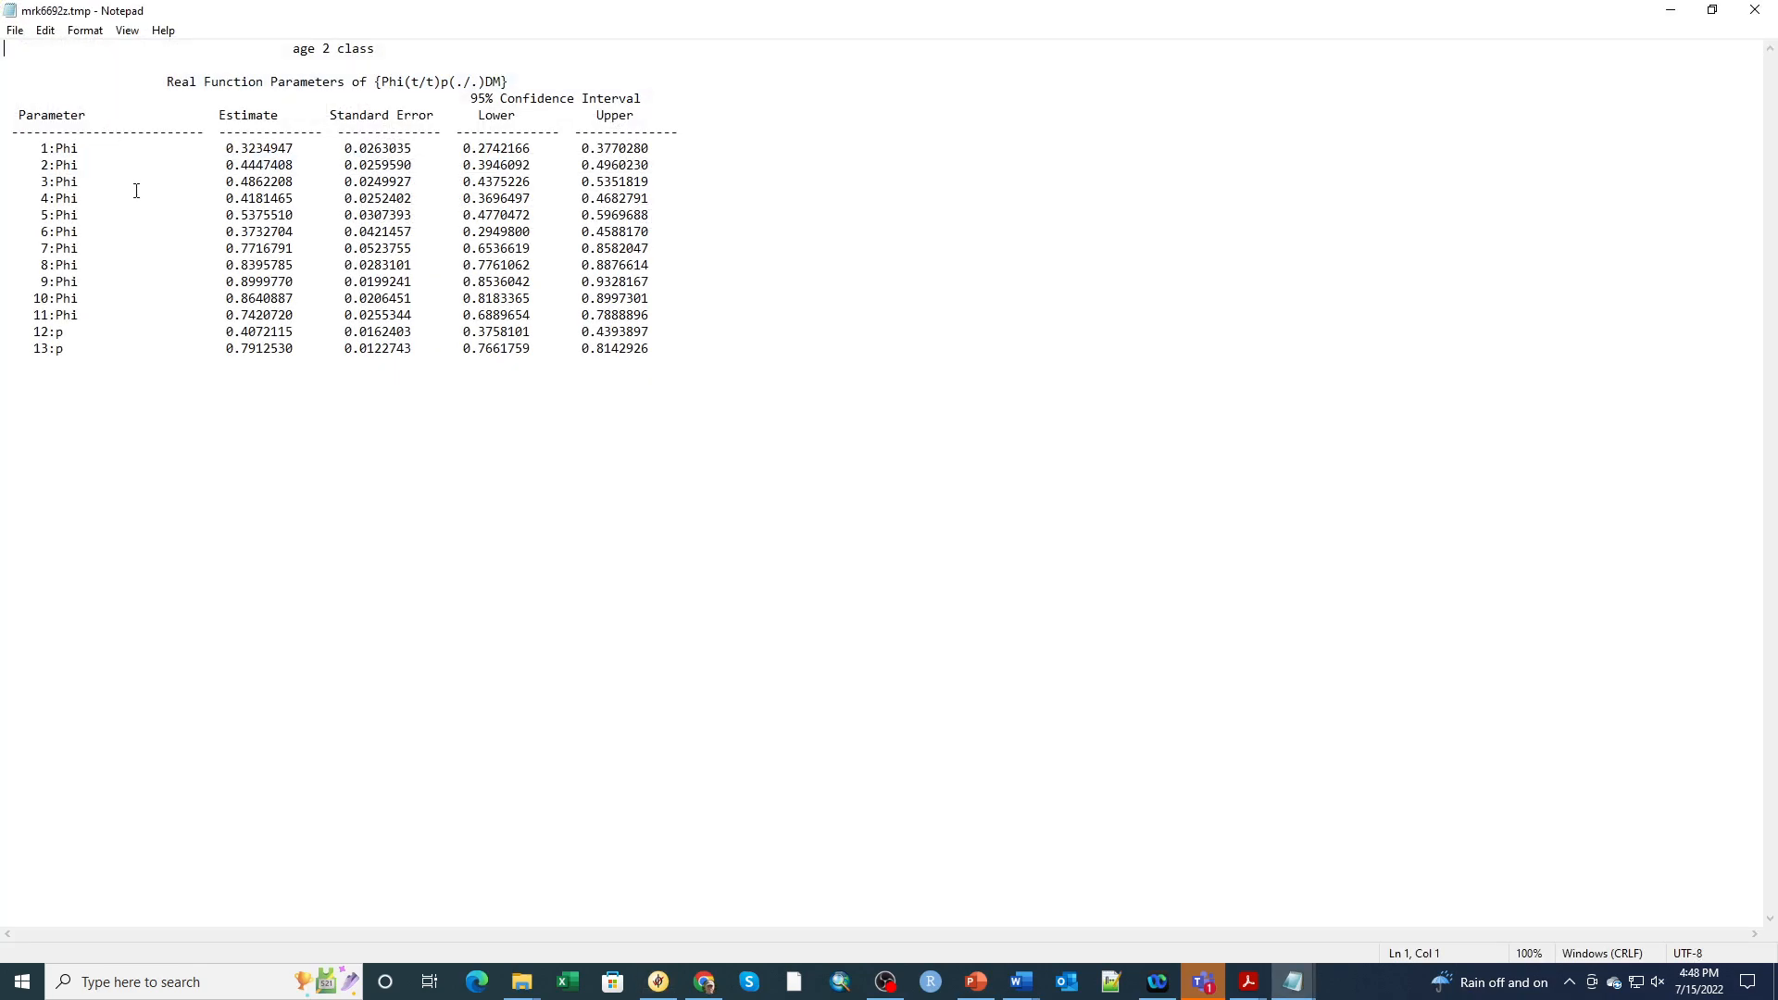
click(14, 31)
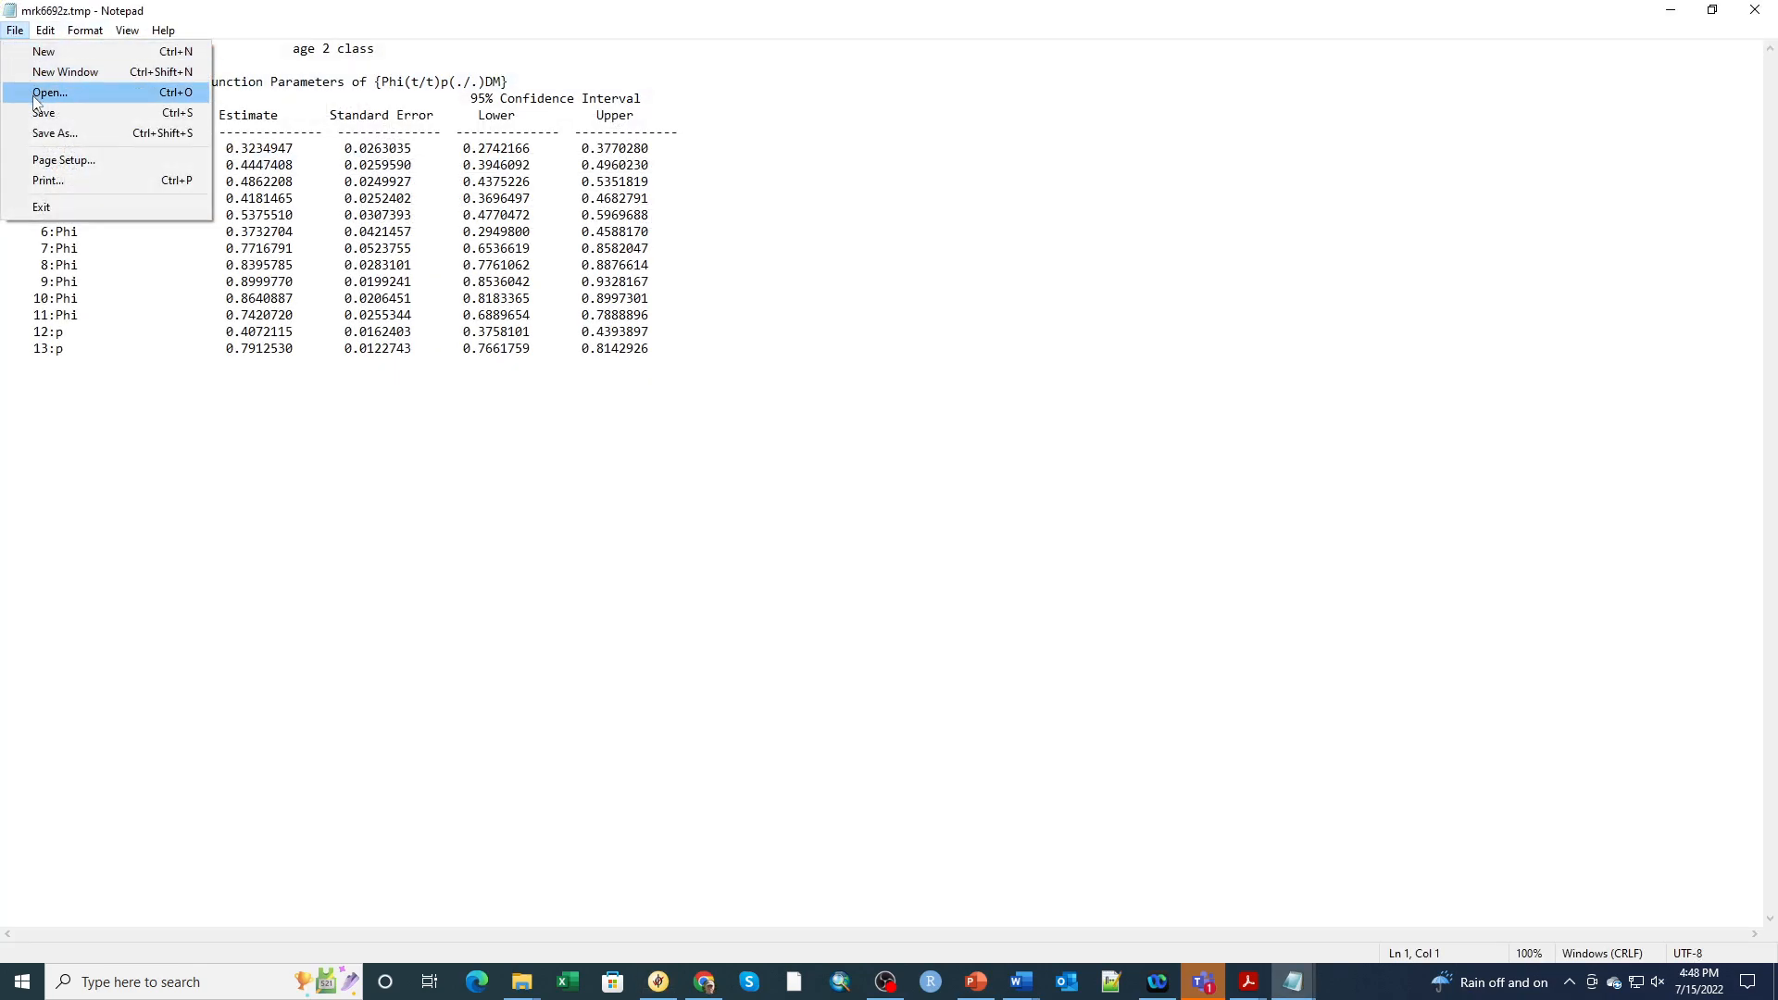
click(44, 133)
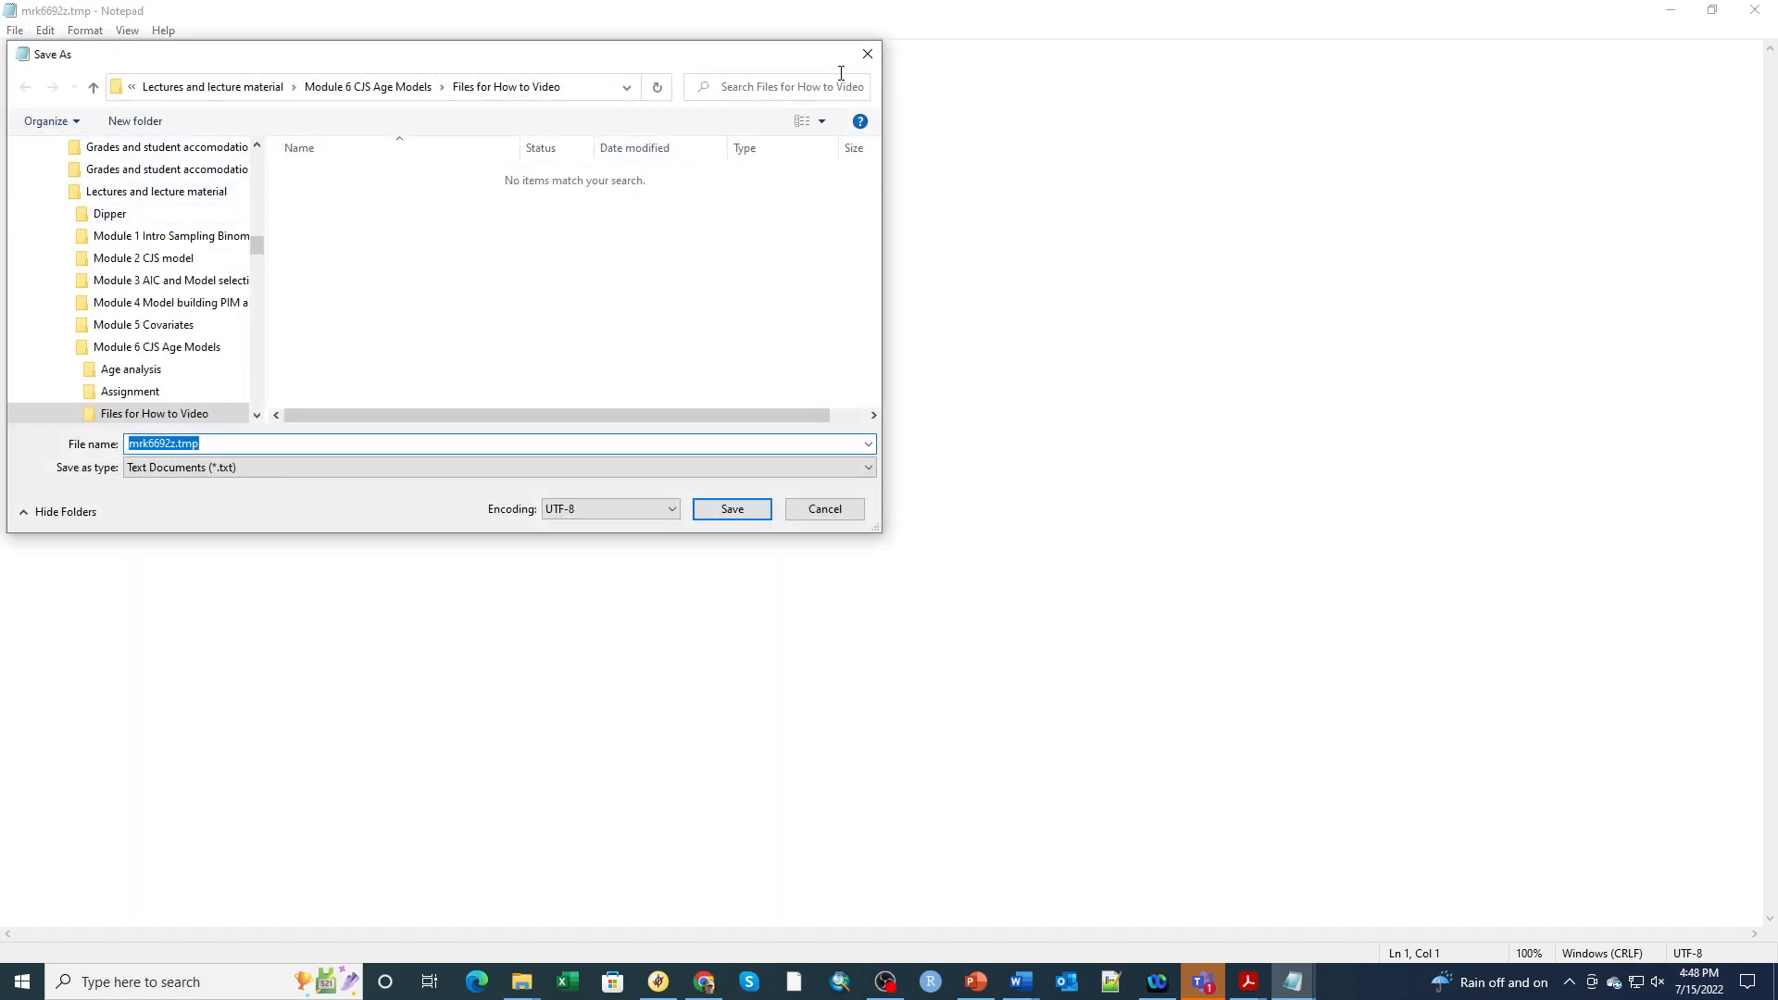
click(868, 54)
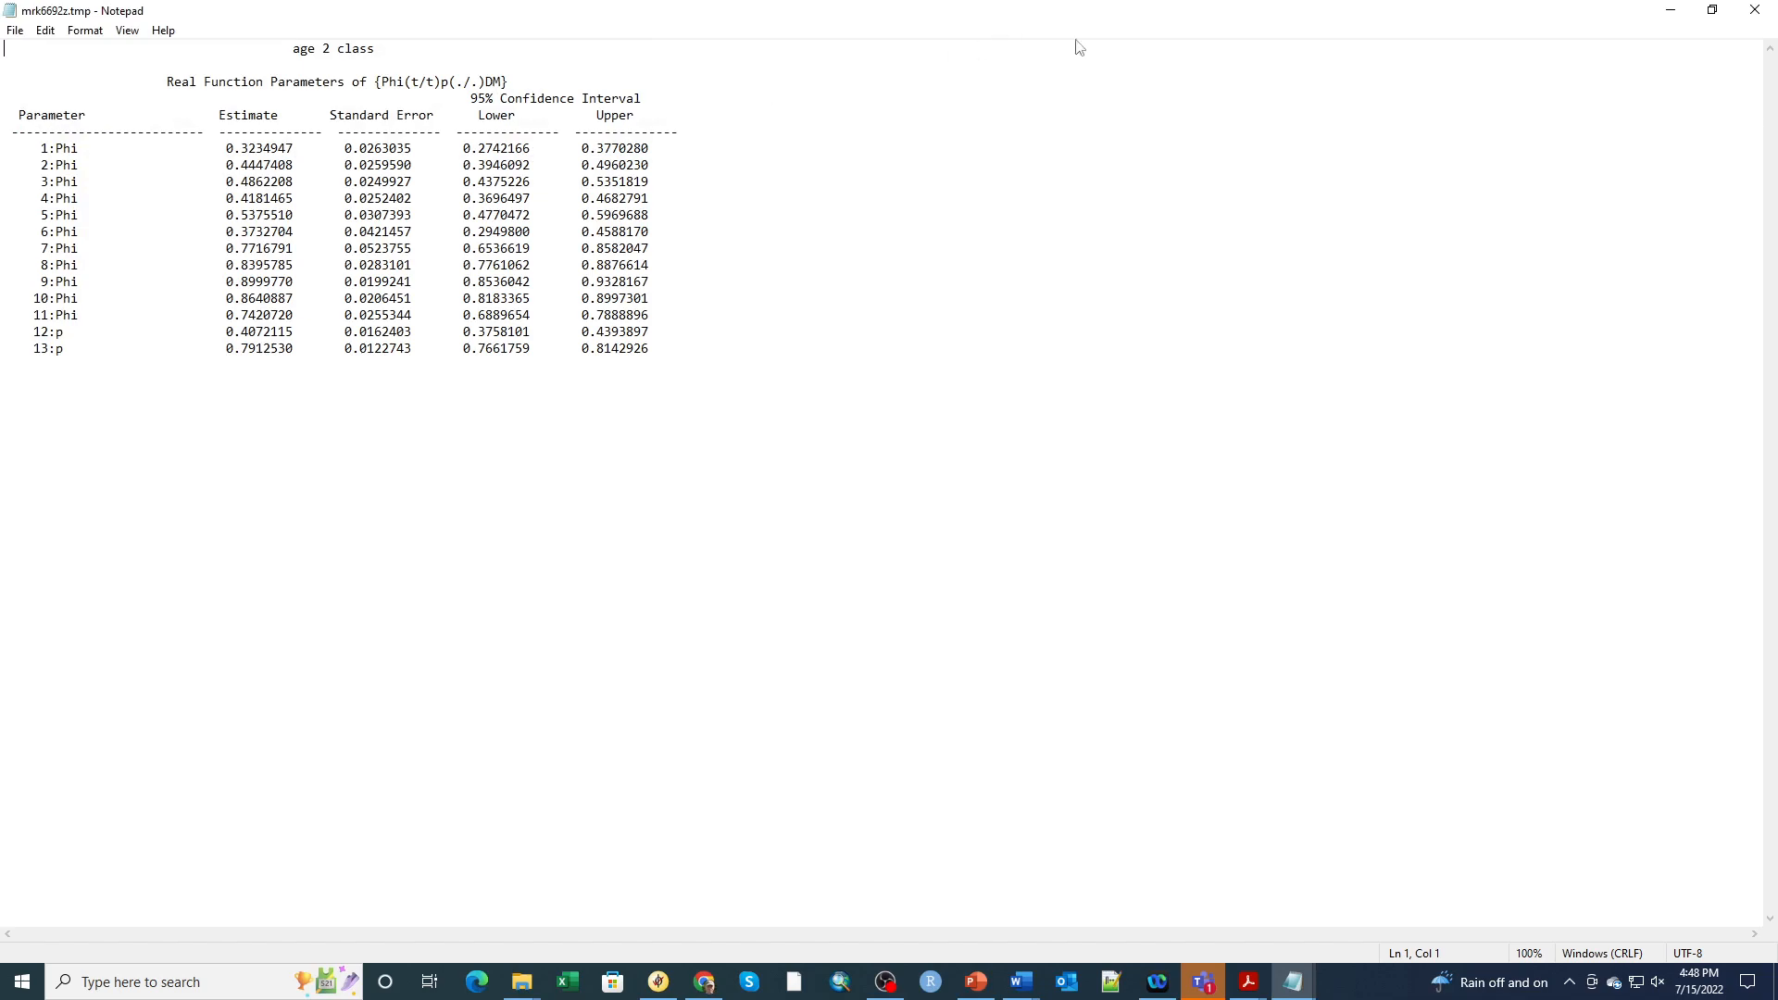
click(1755, 9)
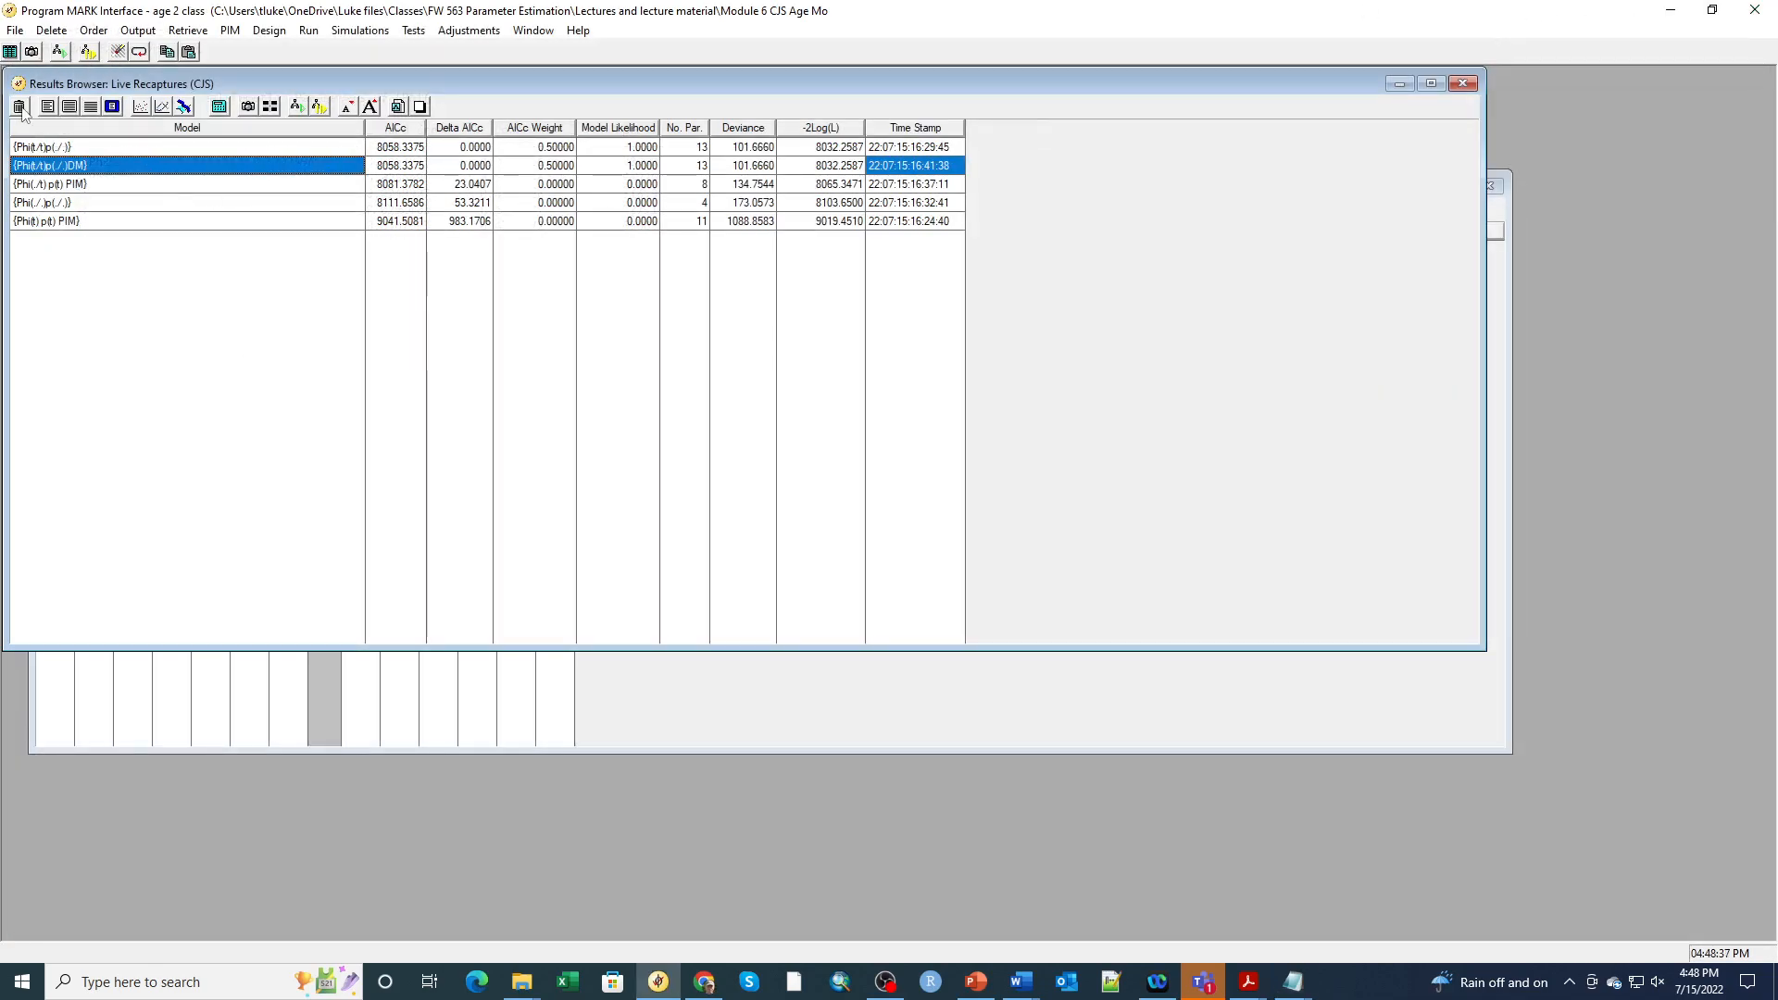
- Reopen the Phi(t/t)p(./.)DM real parameter estimates, look through Notepad's editing, formatting and help options, and close the file
click(90, 108)
click(45, 30)
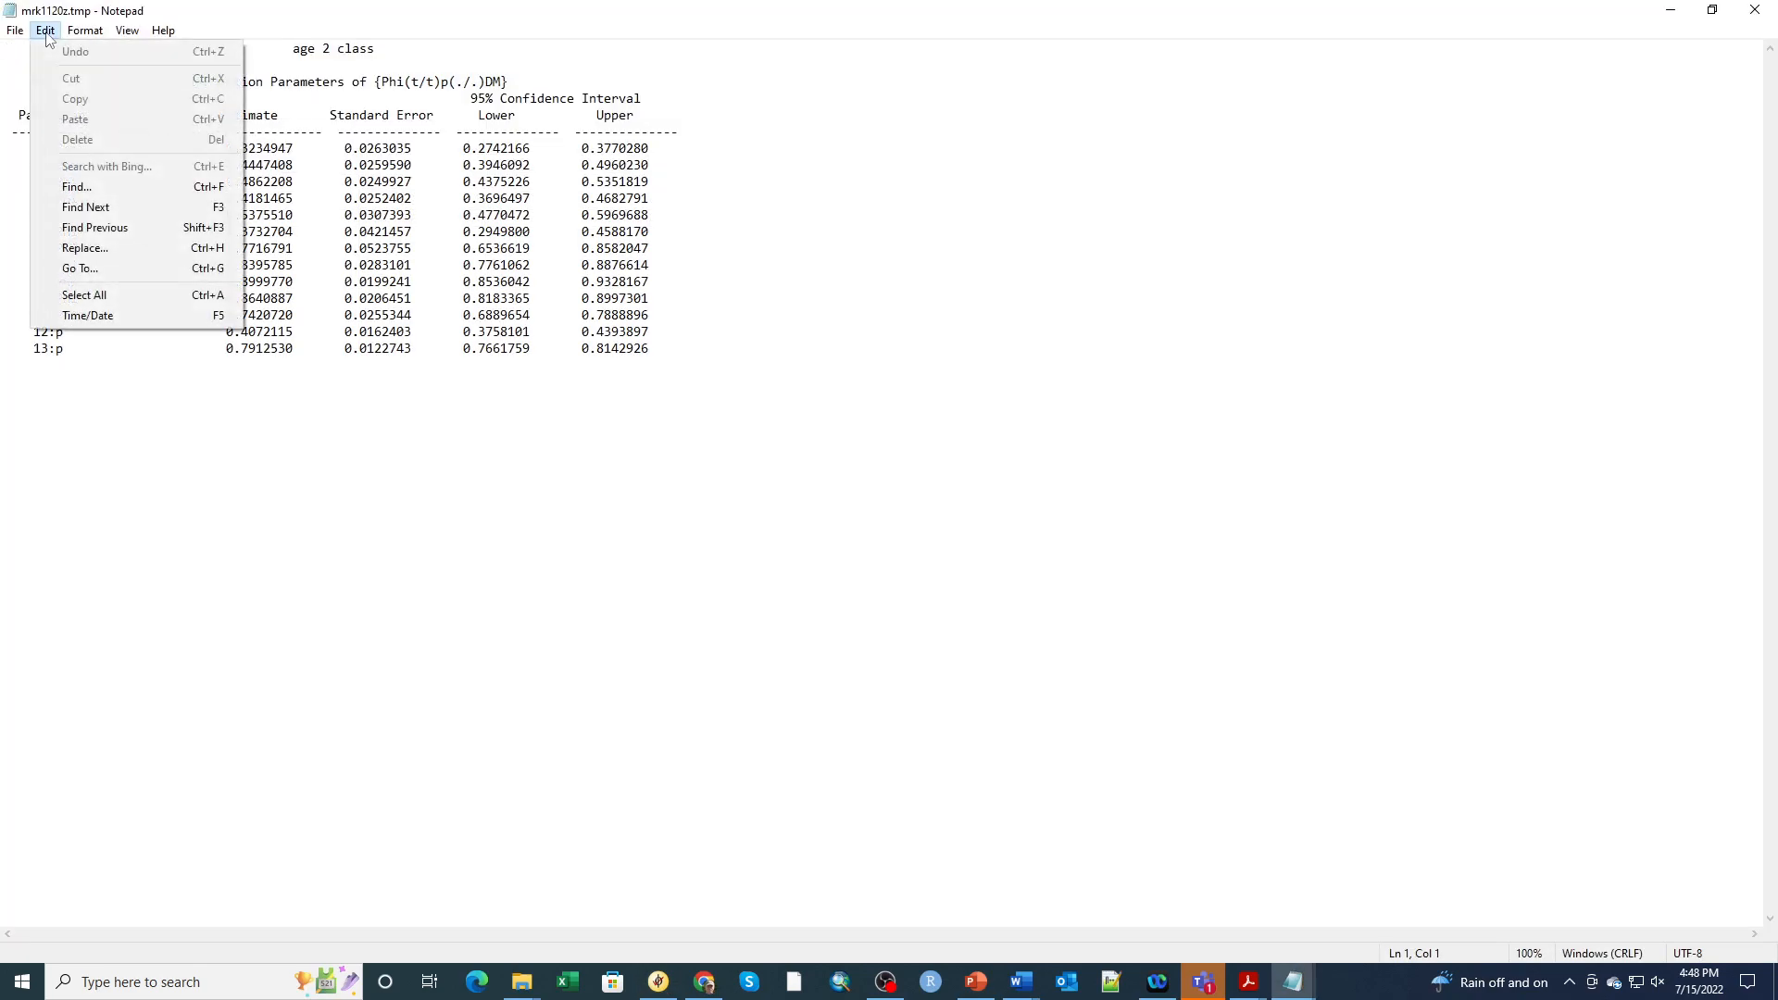
click(83, 32)
click(84, 33)
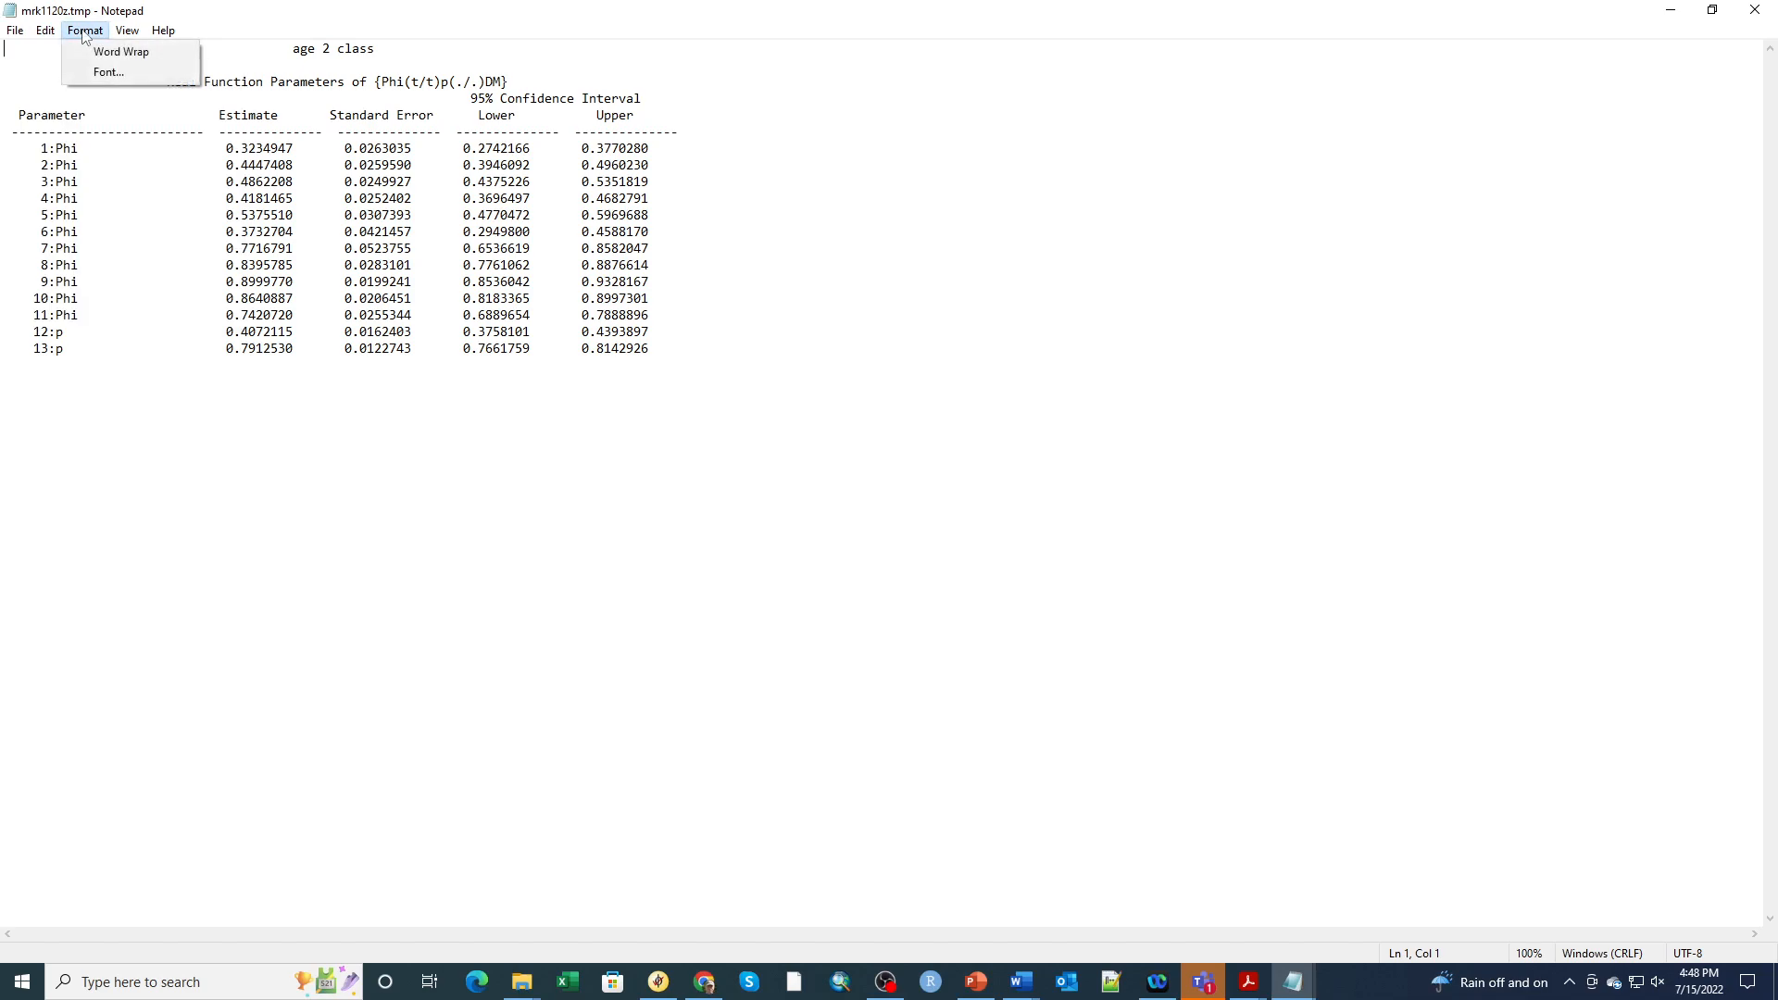
mouse_move(130, 35)
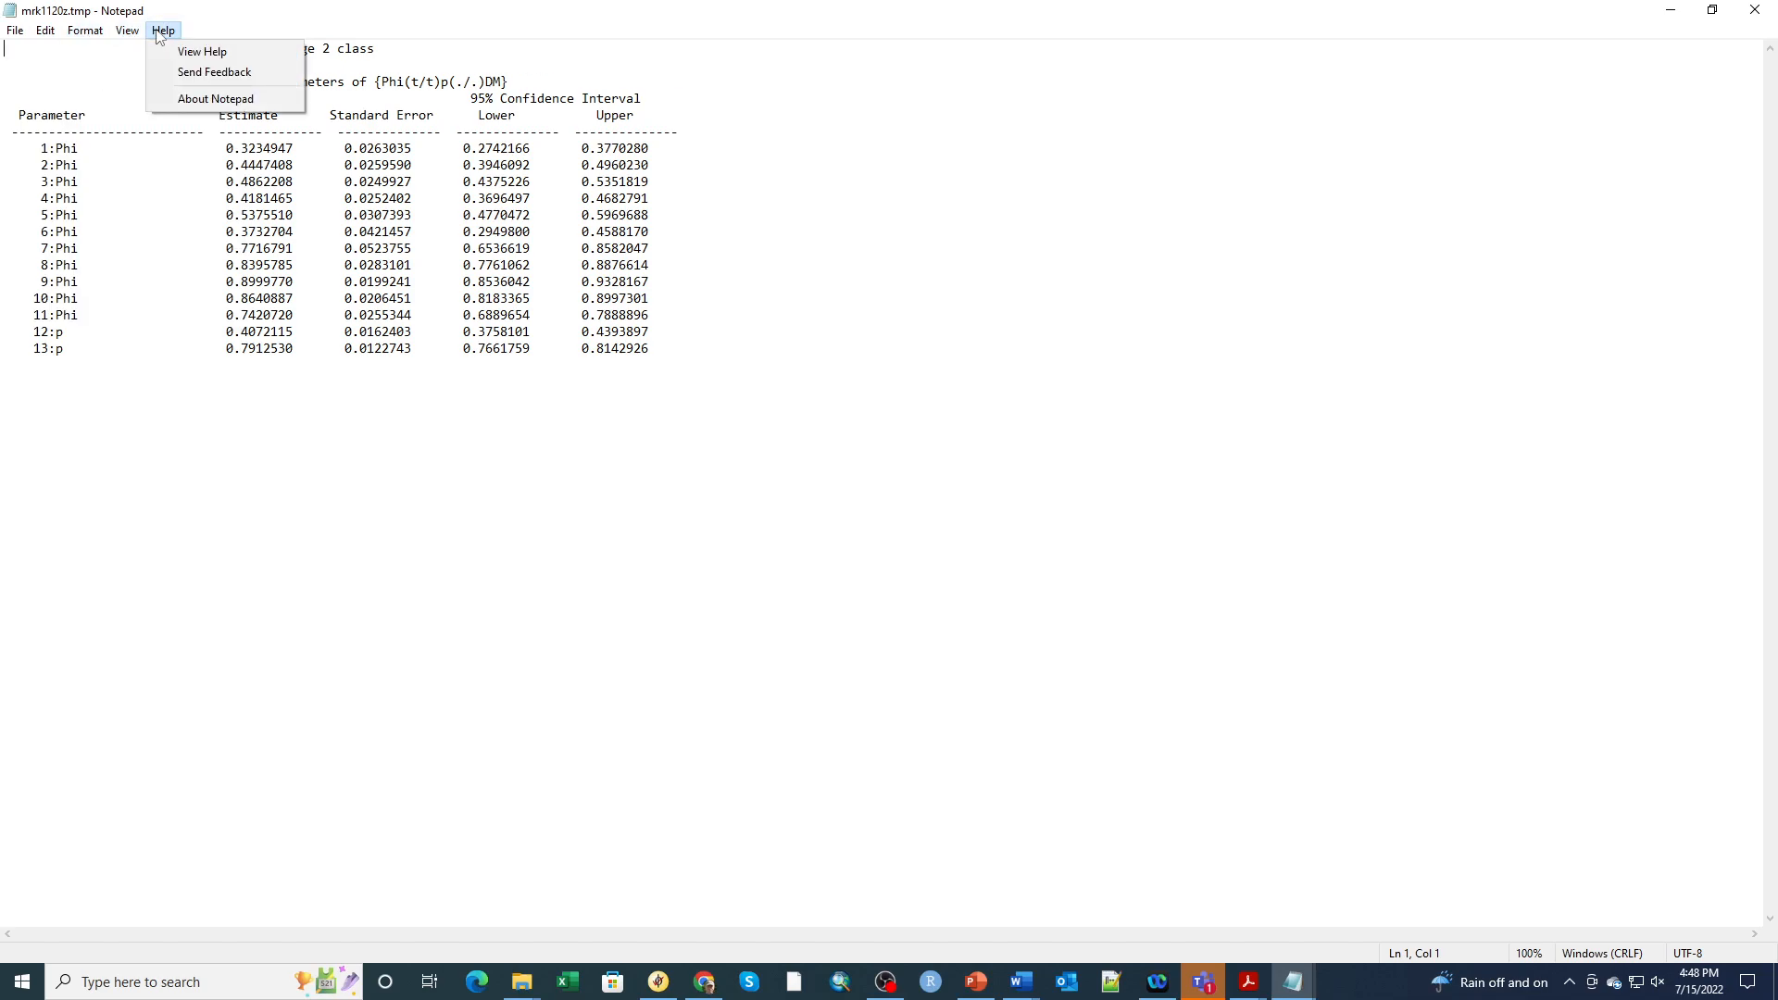
click(162, 31)
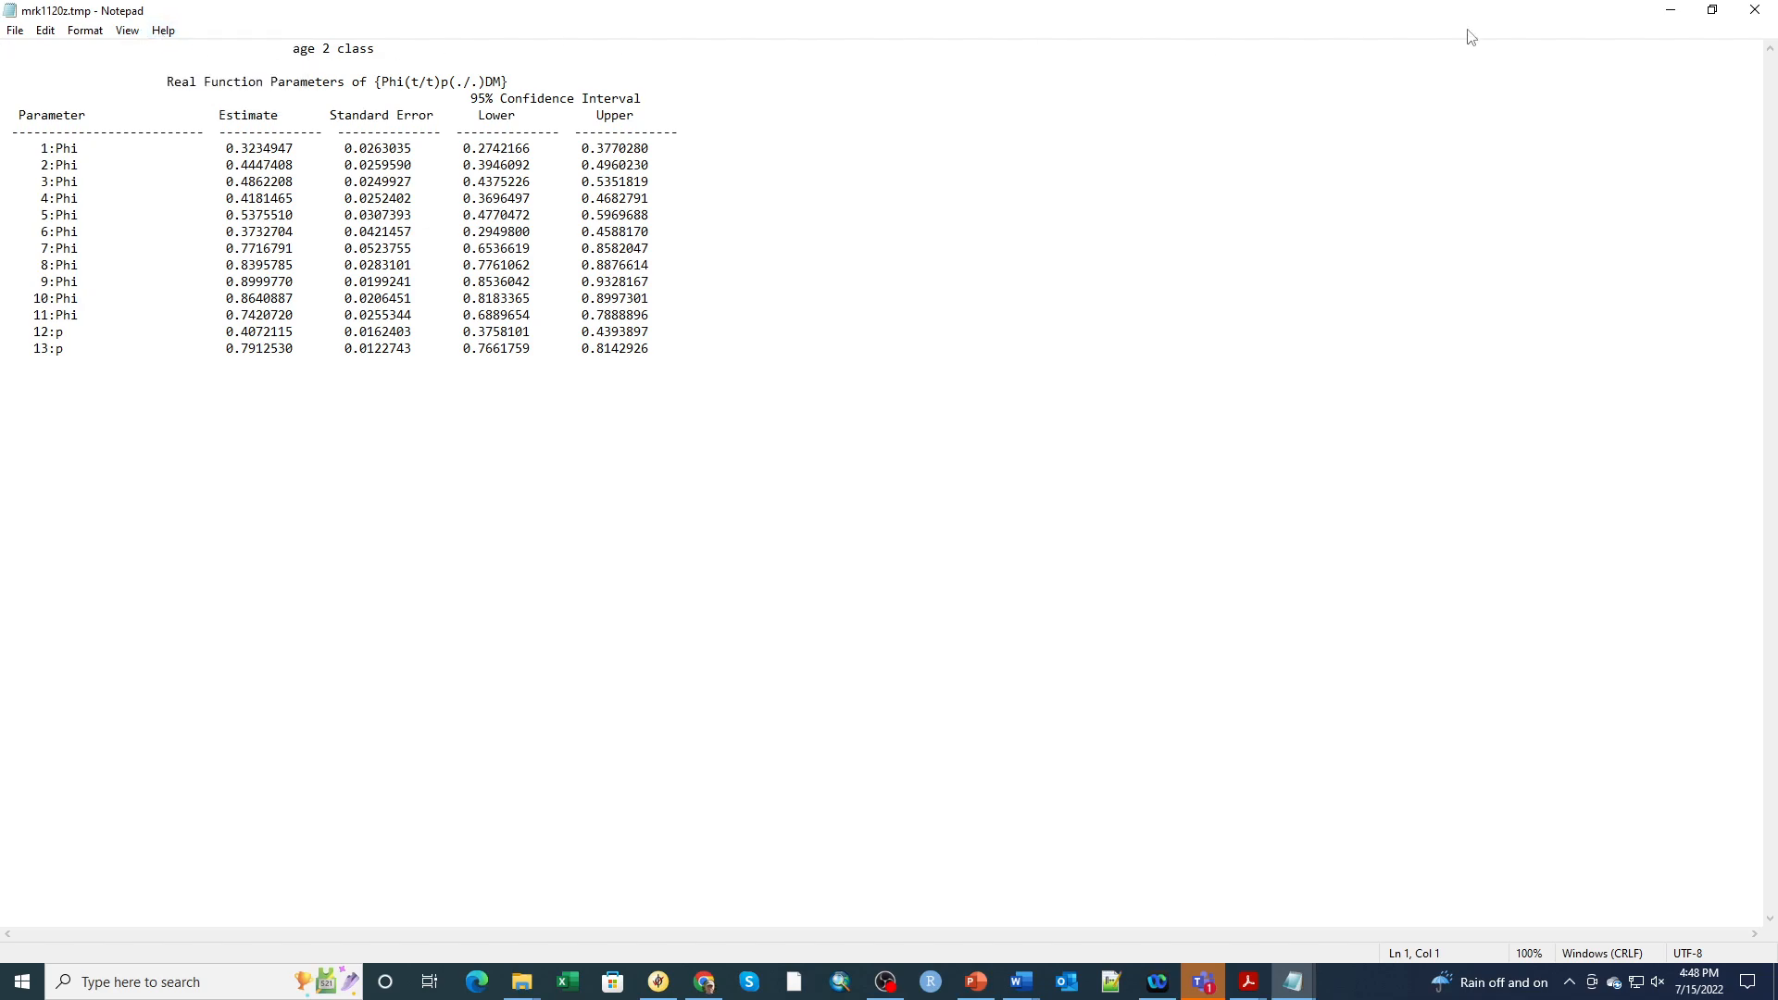
click(1757, 11)
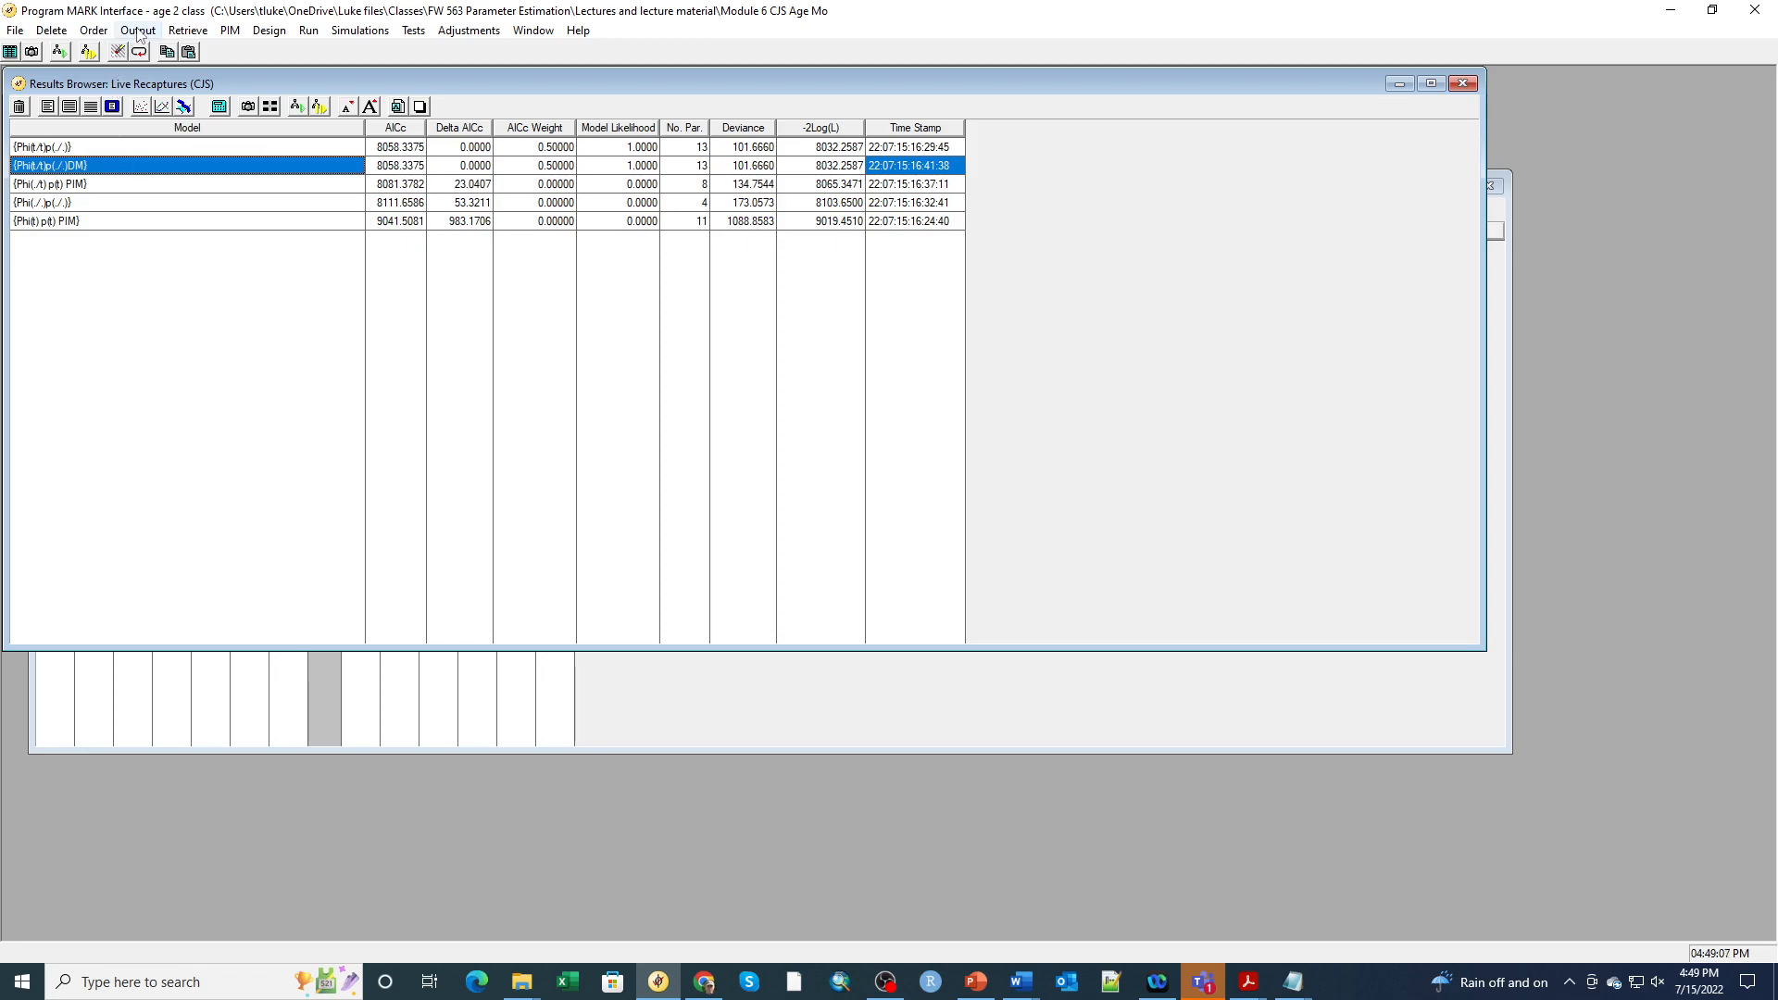
- Open the design matrix of the Phi(t/t)p(./.)DM model, move its window below the model list for viewing, and close it
click(269, 107)
drag(390, 108, 402, 265)
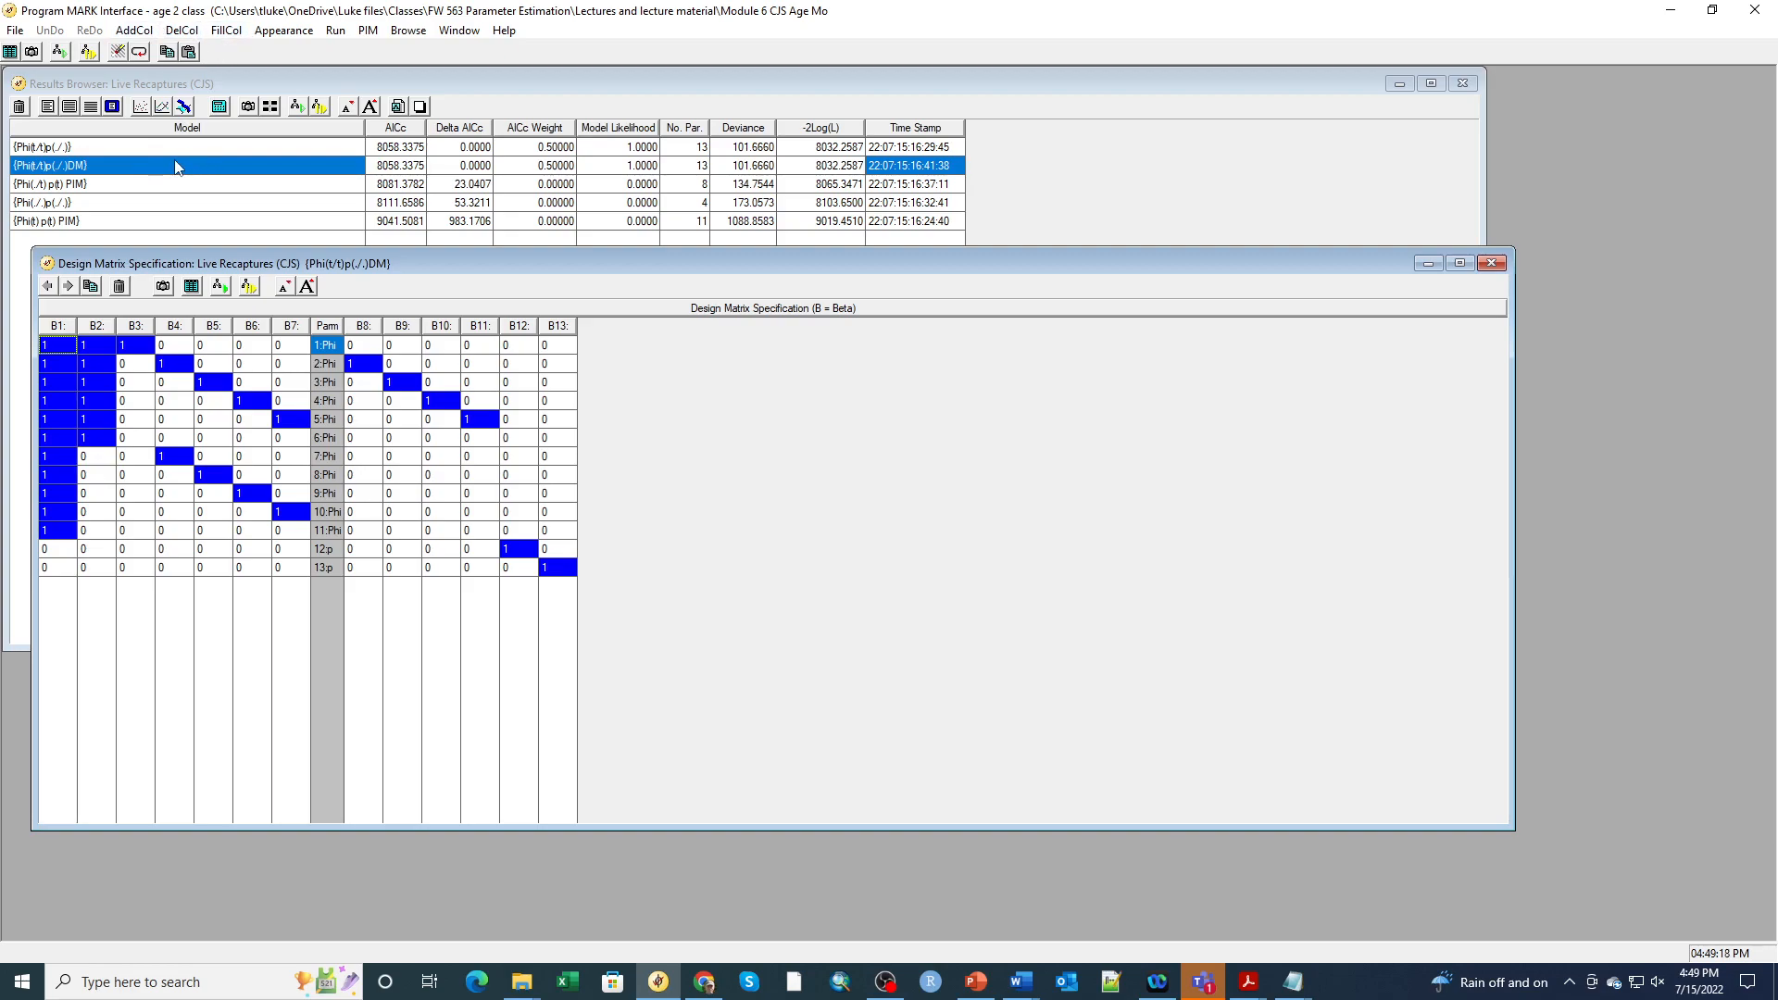
click(1491, 263)
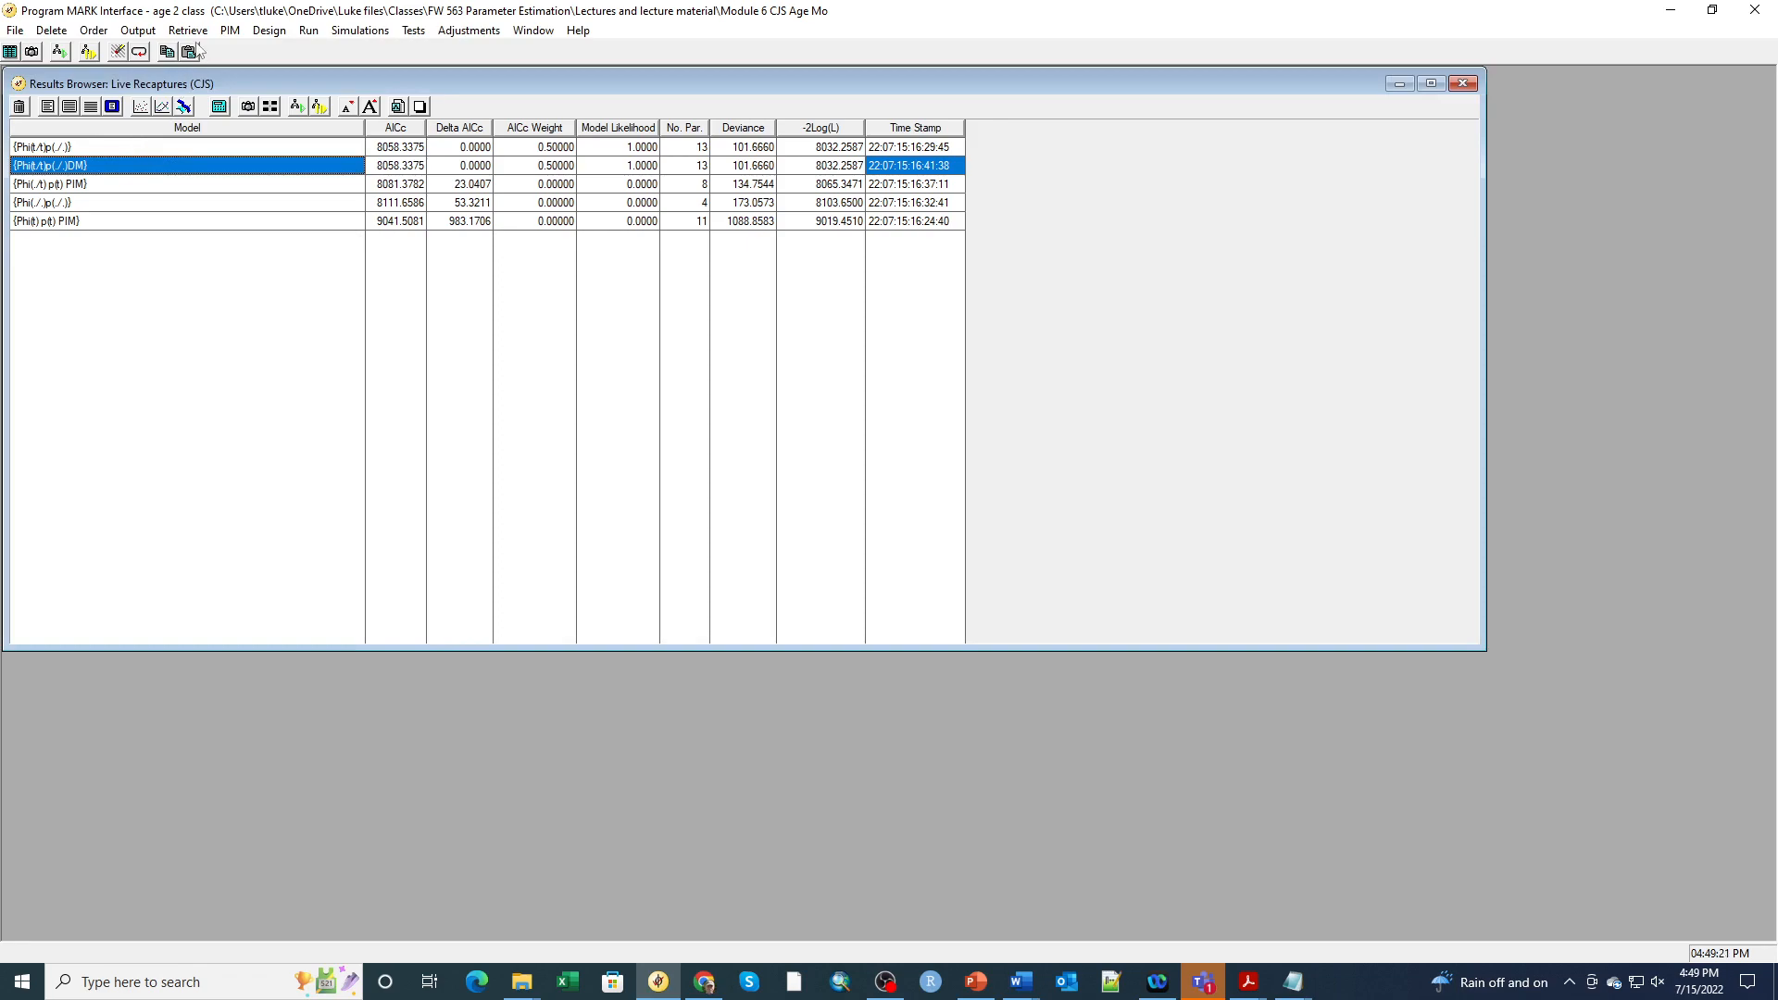
- Copy the beta estimates, SEs, and CIs of the Phi(t/t)p(./.)DM model to the clipboard
click(137, 31)
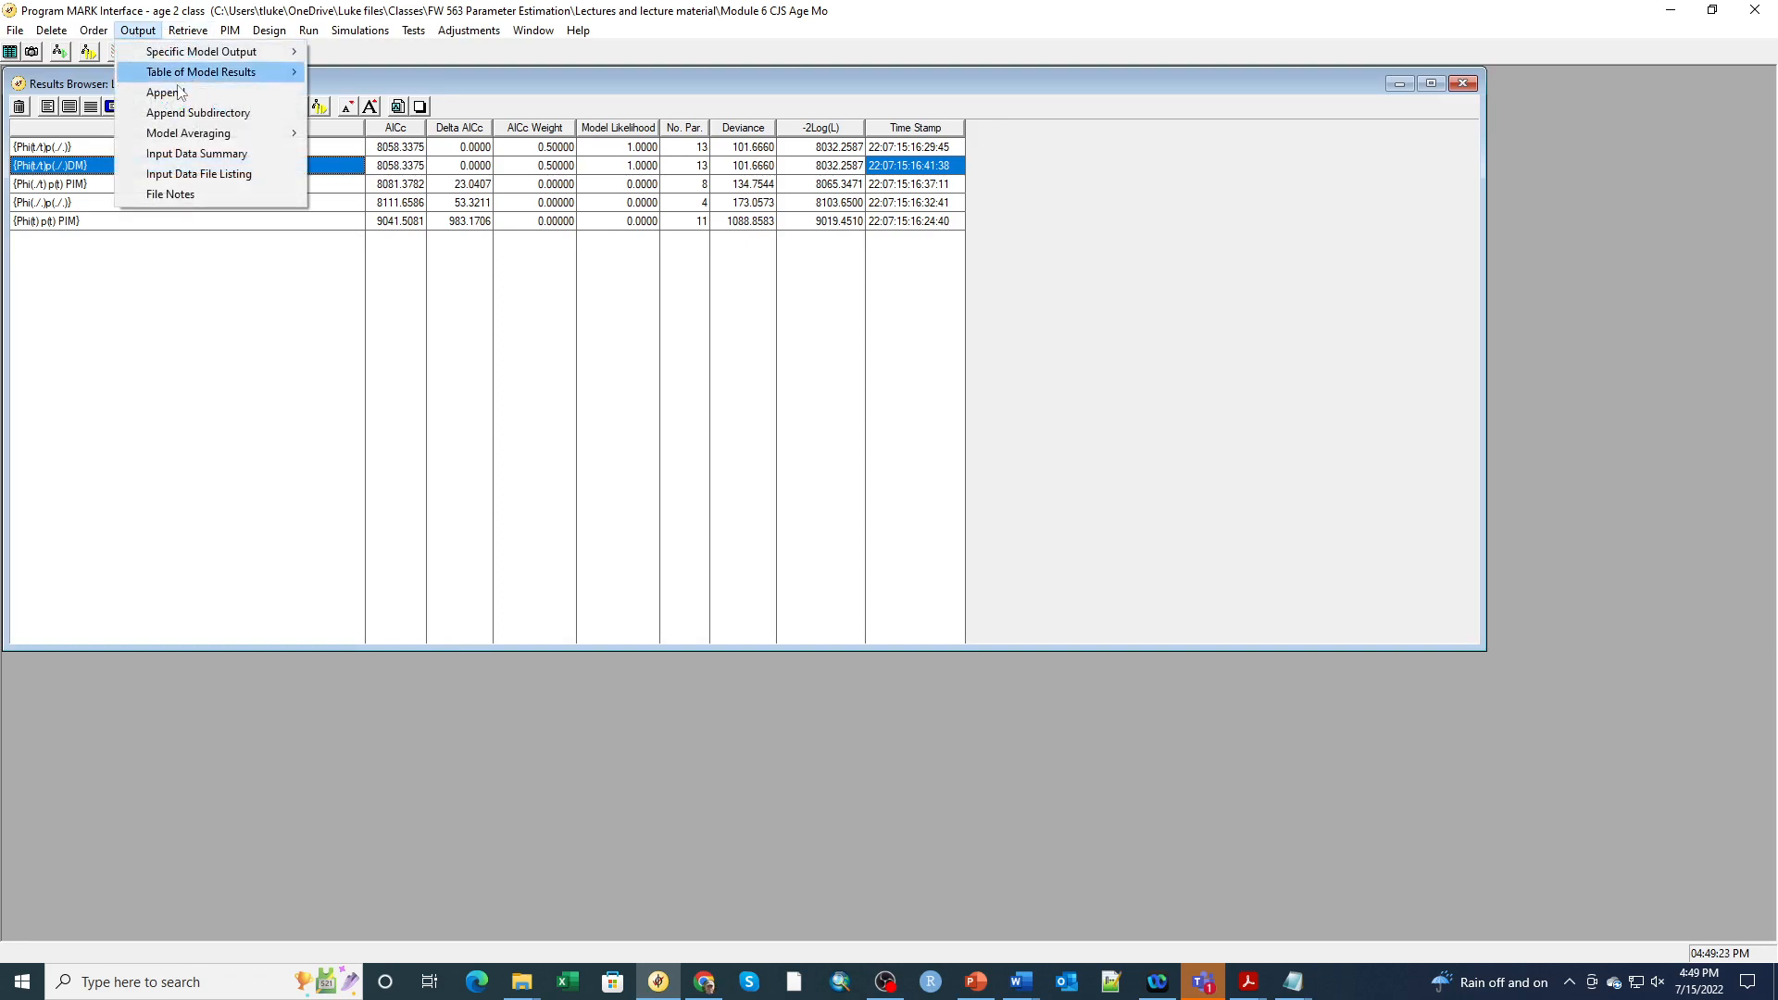
mouse_move(184, 74)
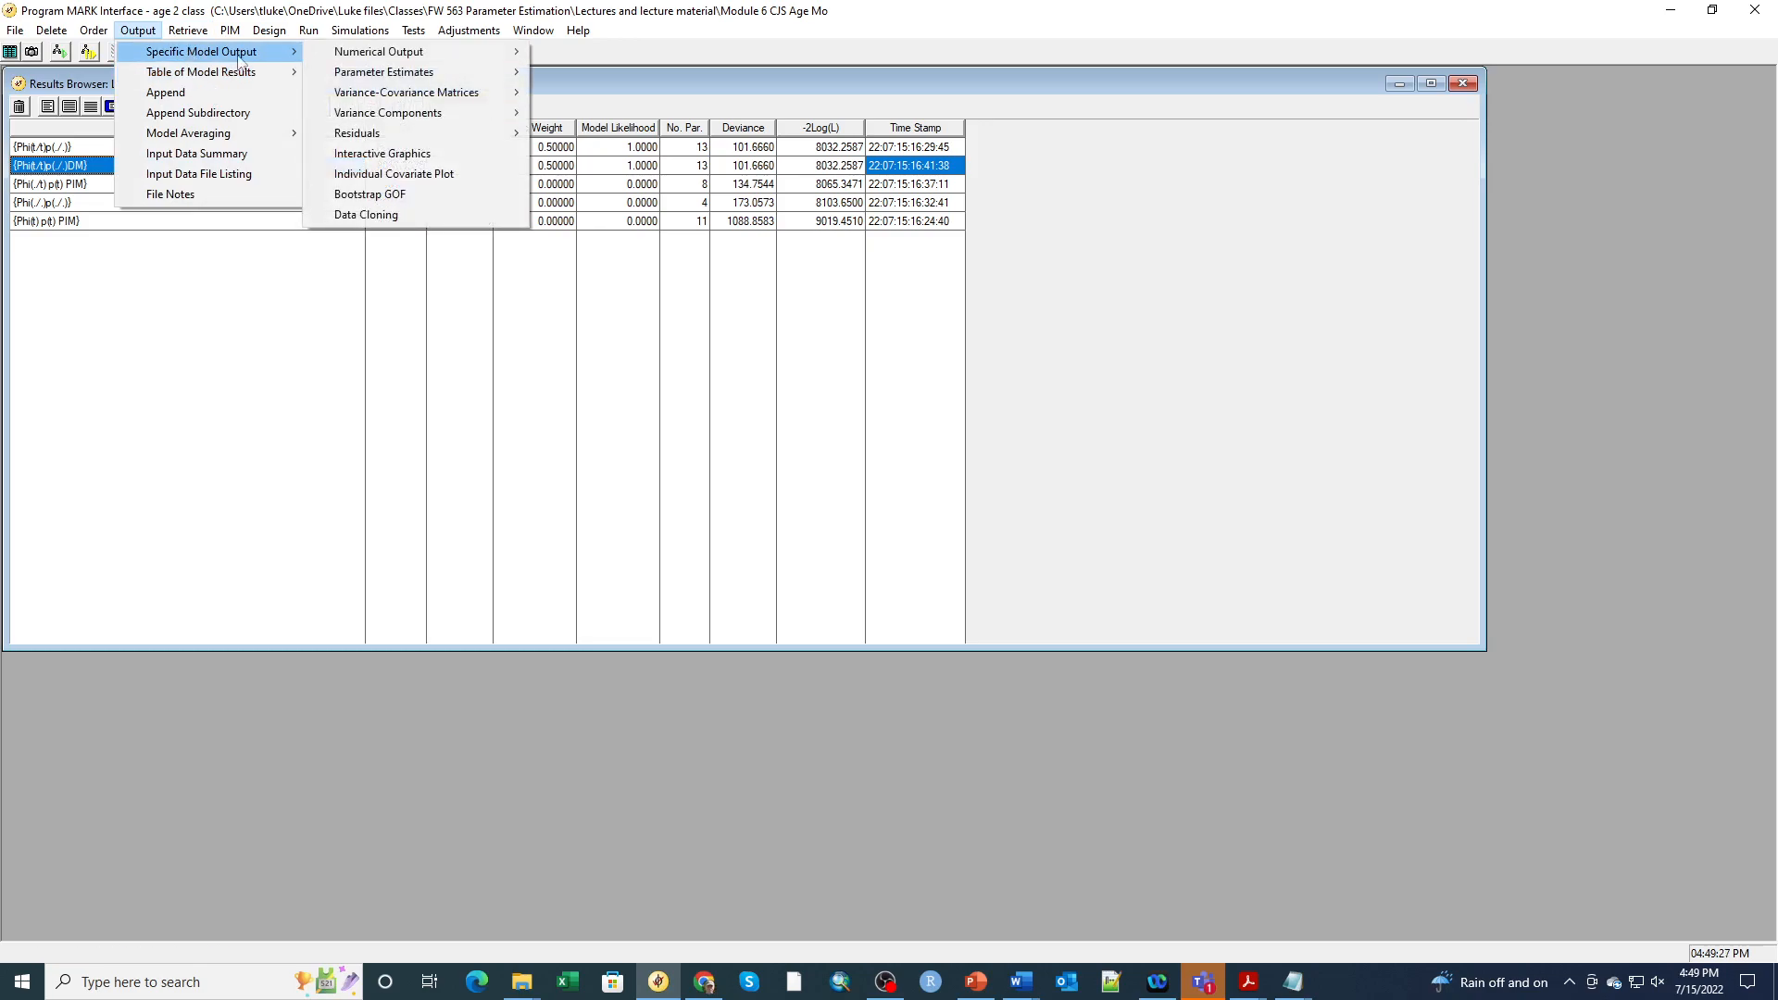
mouse_move(361, 74)
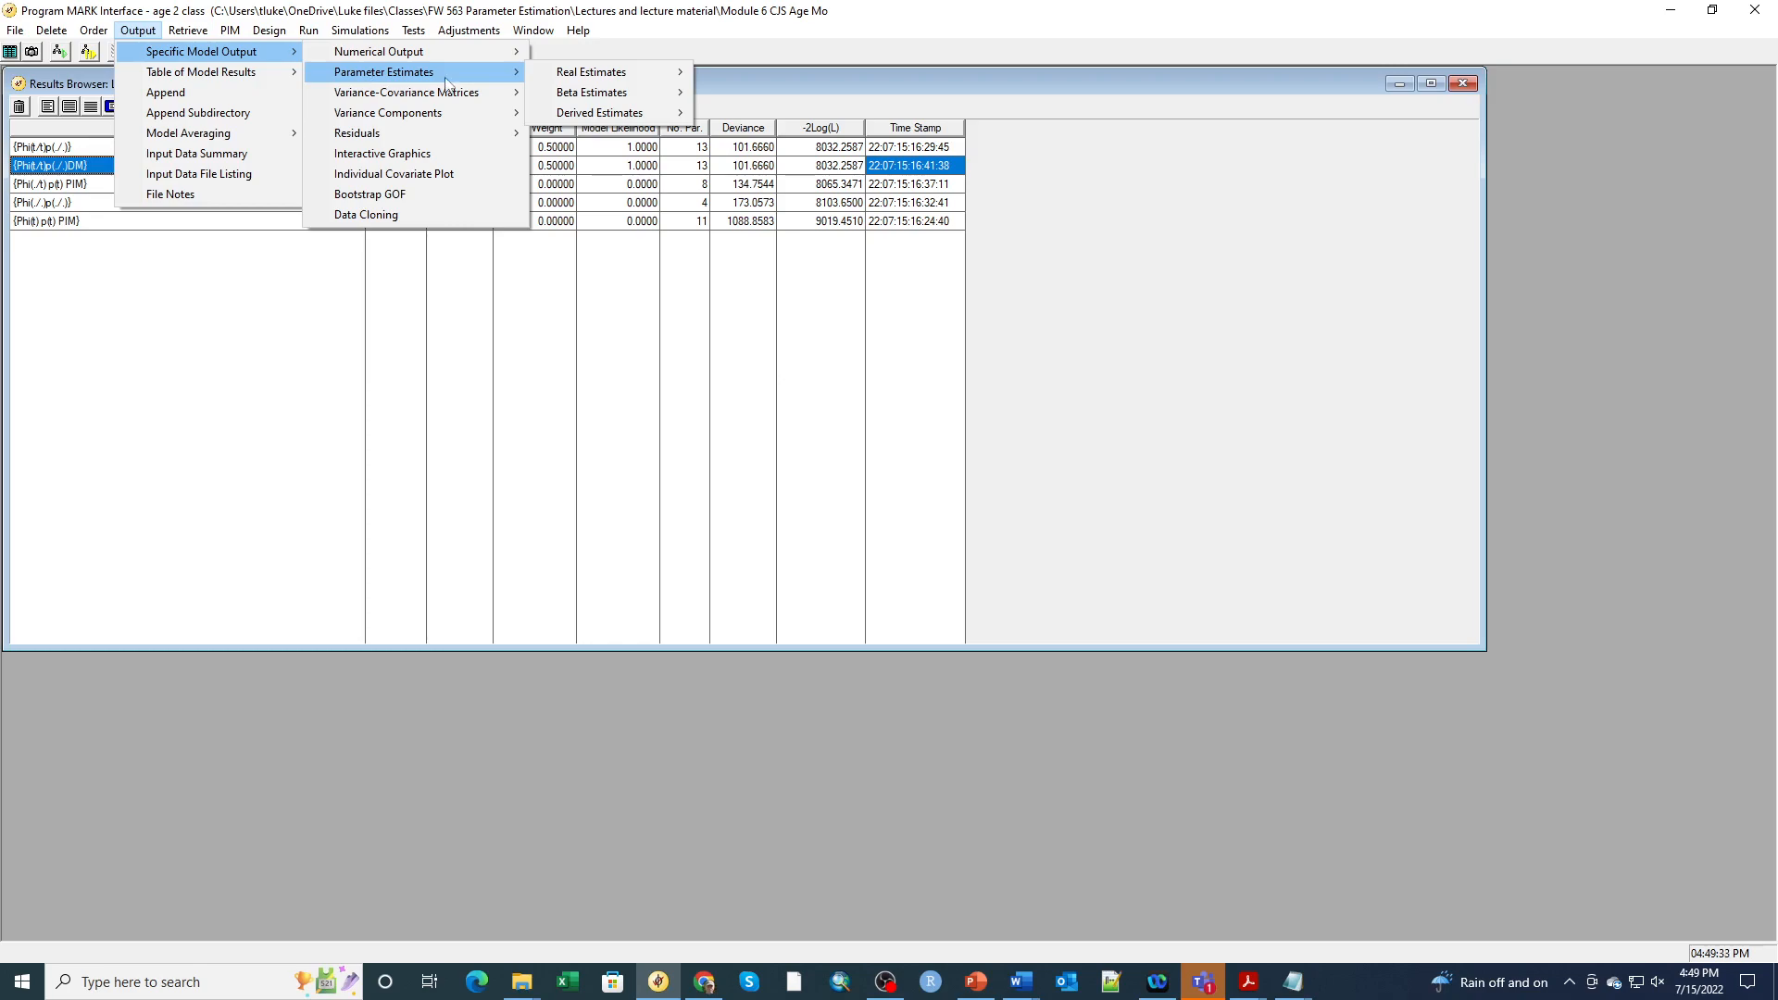
mouse_move(572, 82)
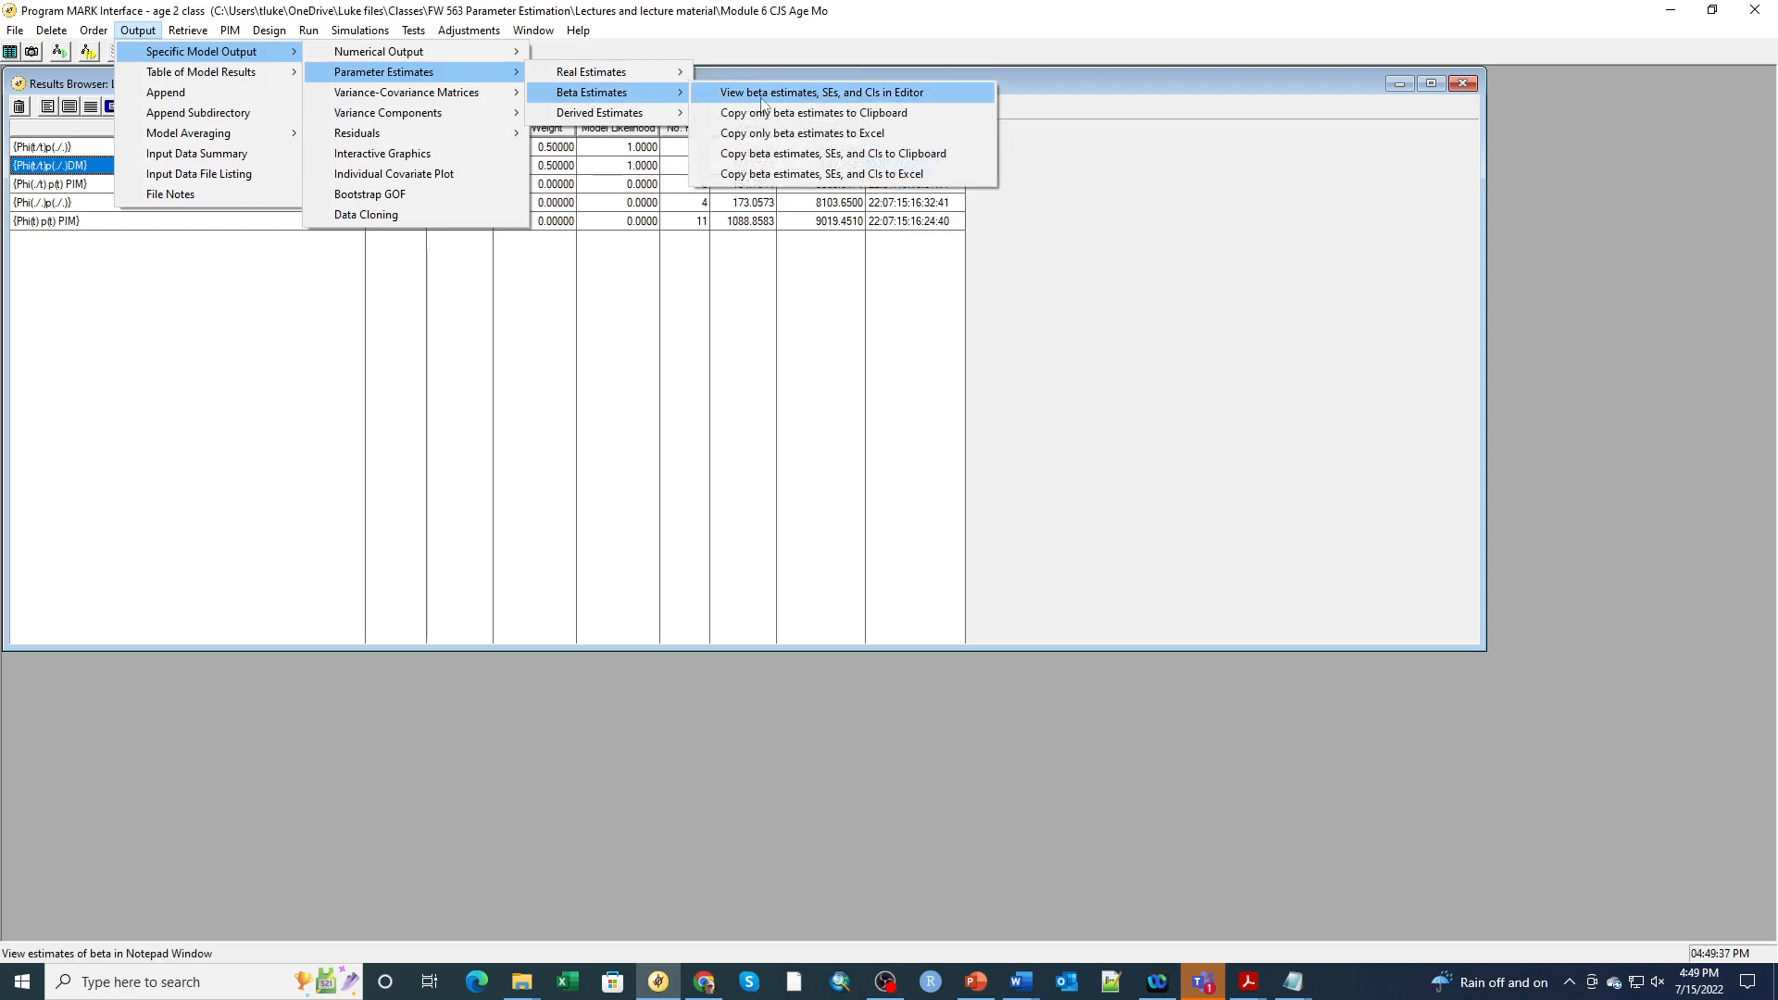
click(766, 160)
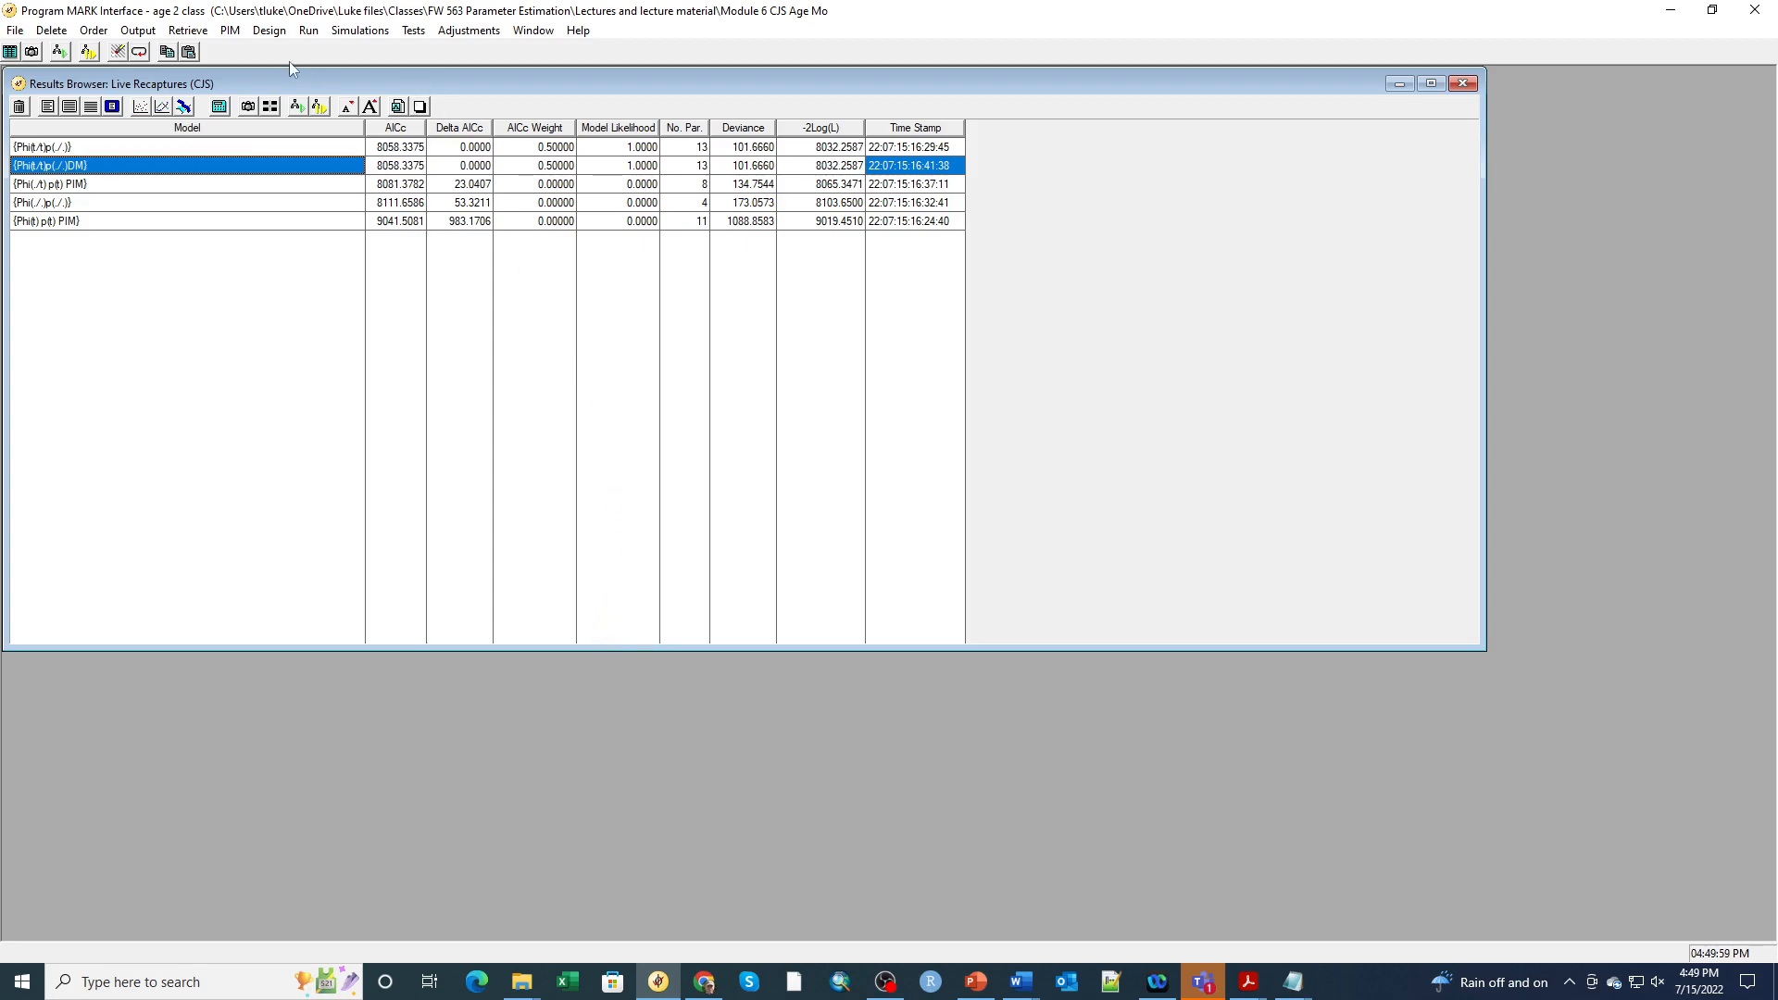
- Export the Phi(t/t)p(./.)DM beta estimates, SEs, and CIs to Excel, and return to the Results Browser
click(144, 37)
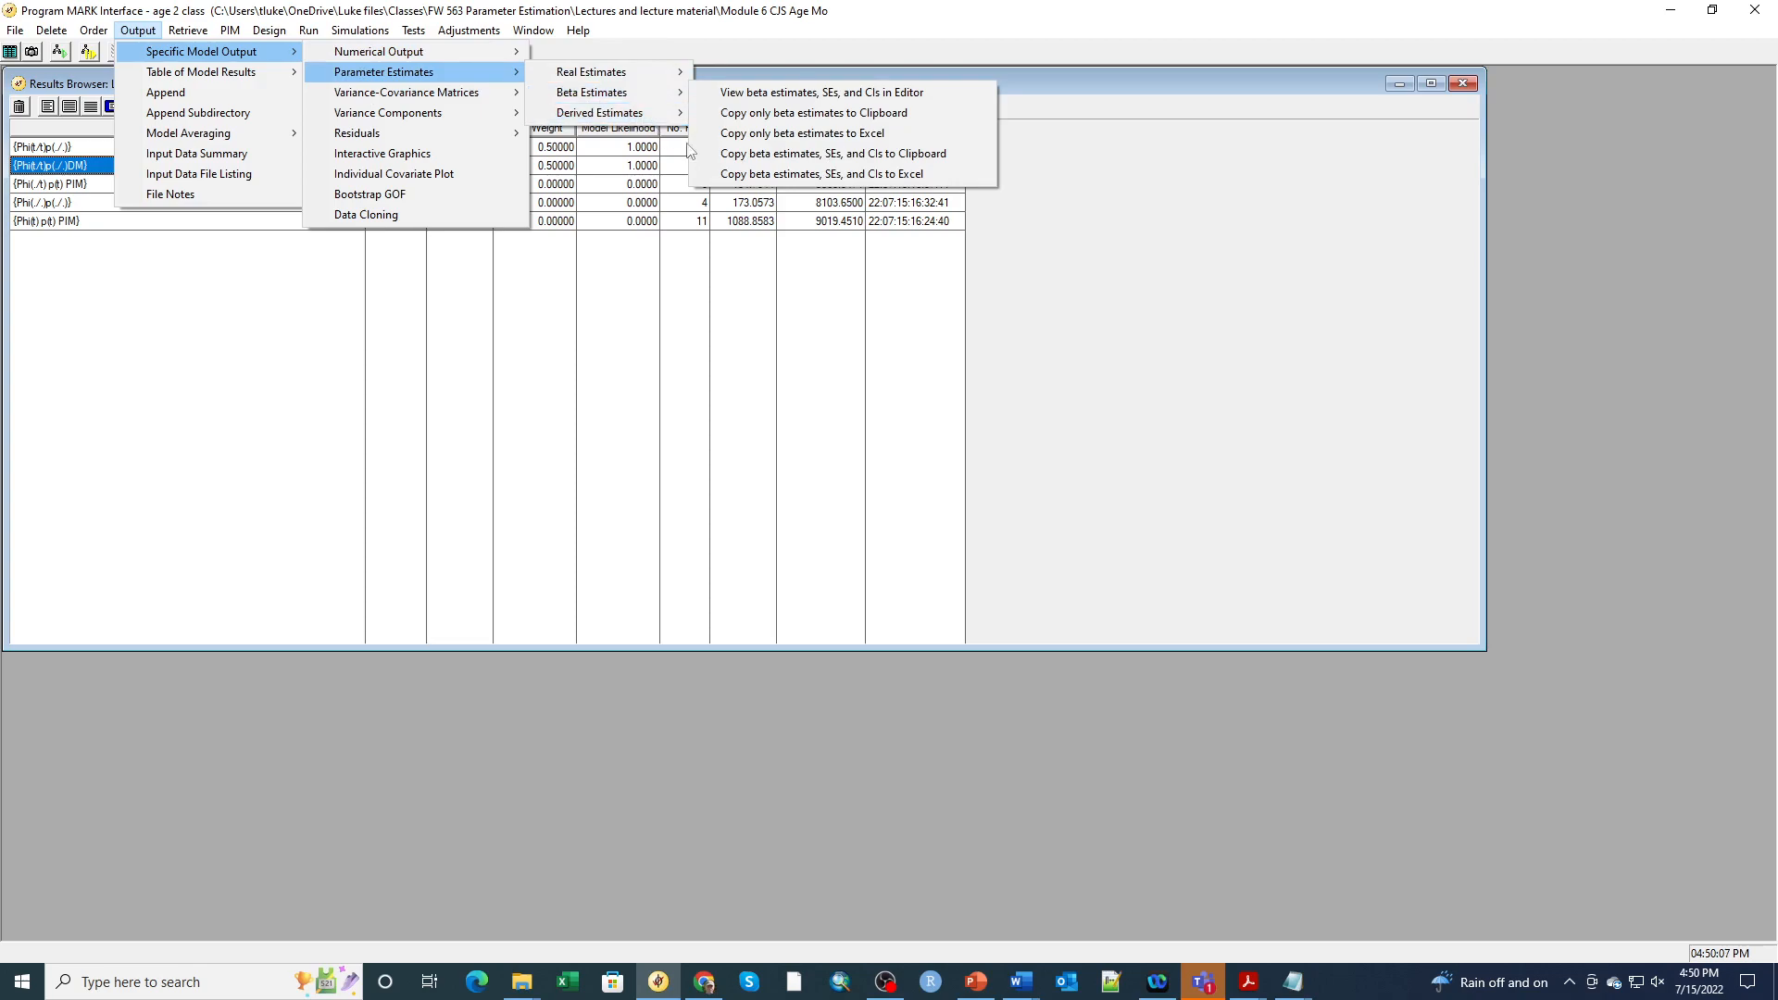
click(790, 174)
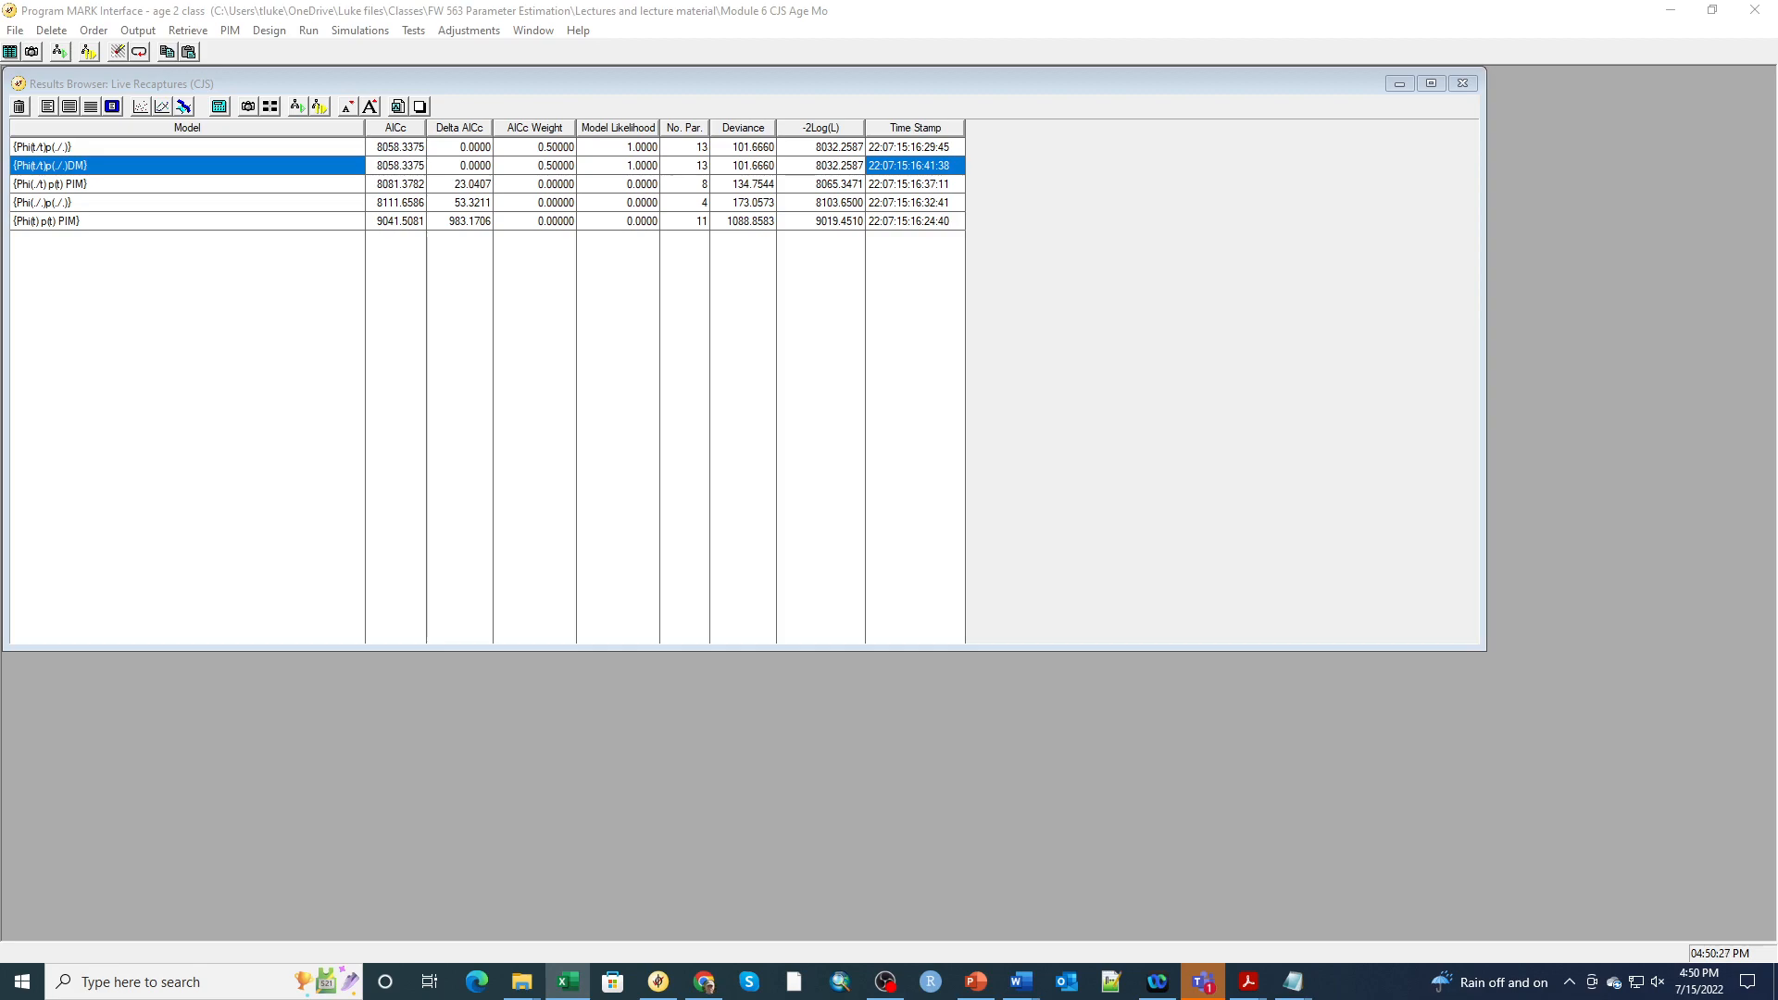
click(1687, 615)
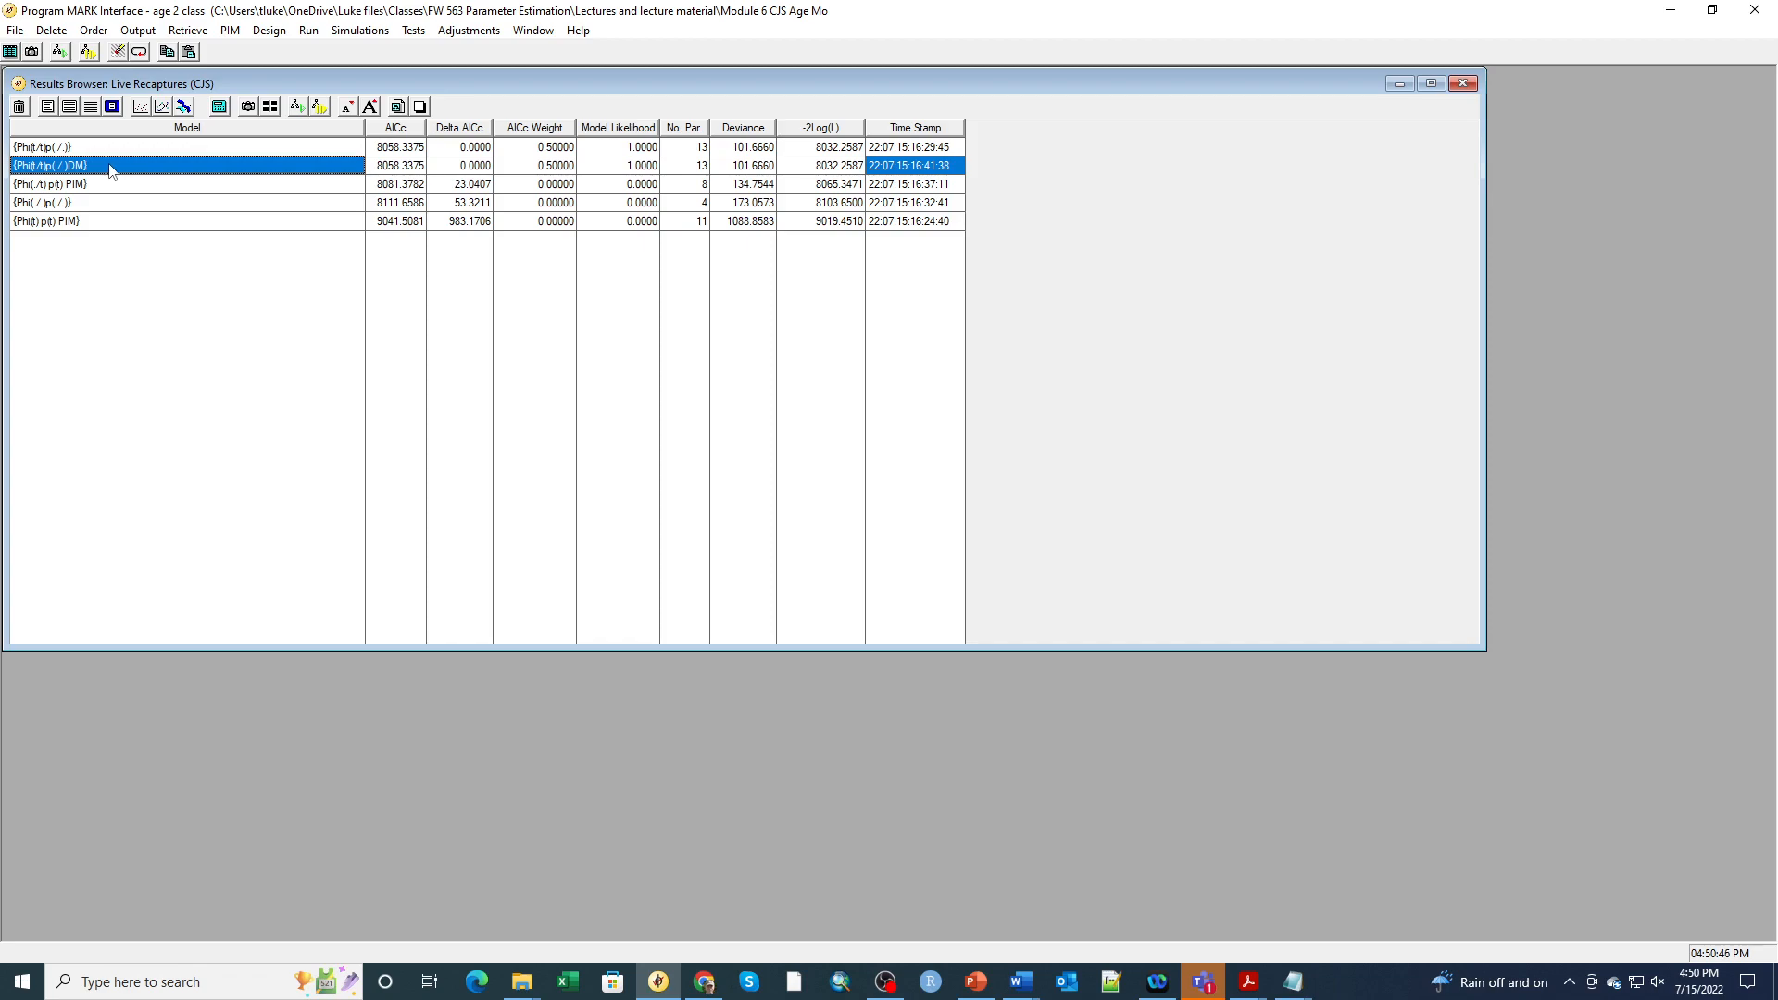
- Open the Phi(t/t)p(./.)DM design matrix and place the Parm column between B11 and B12
click(270, 107)
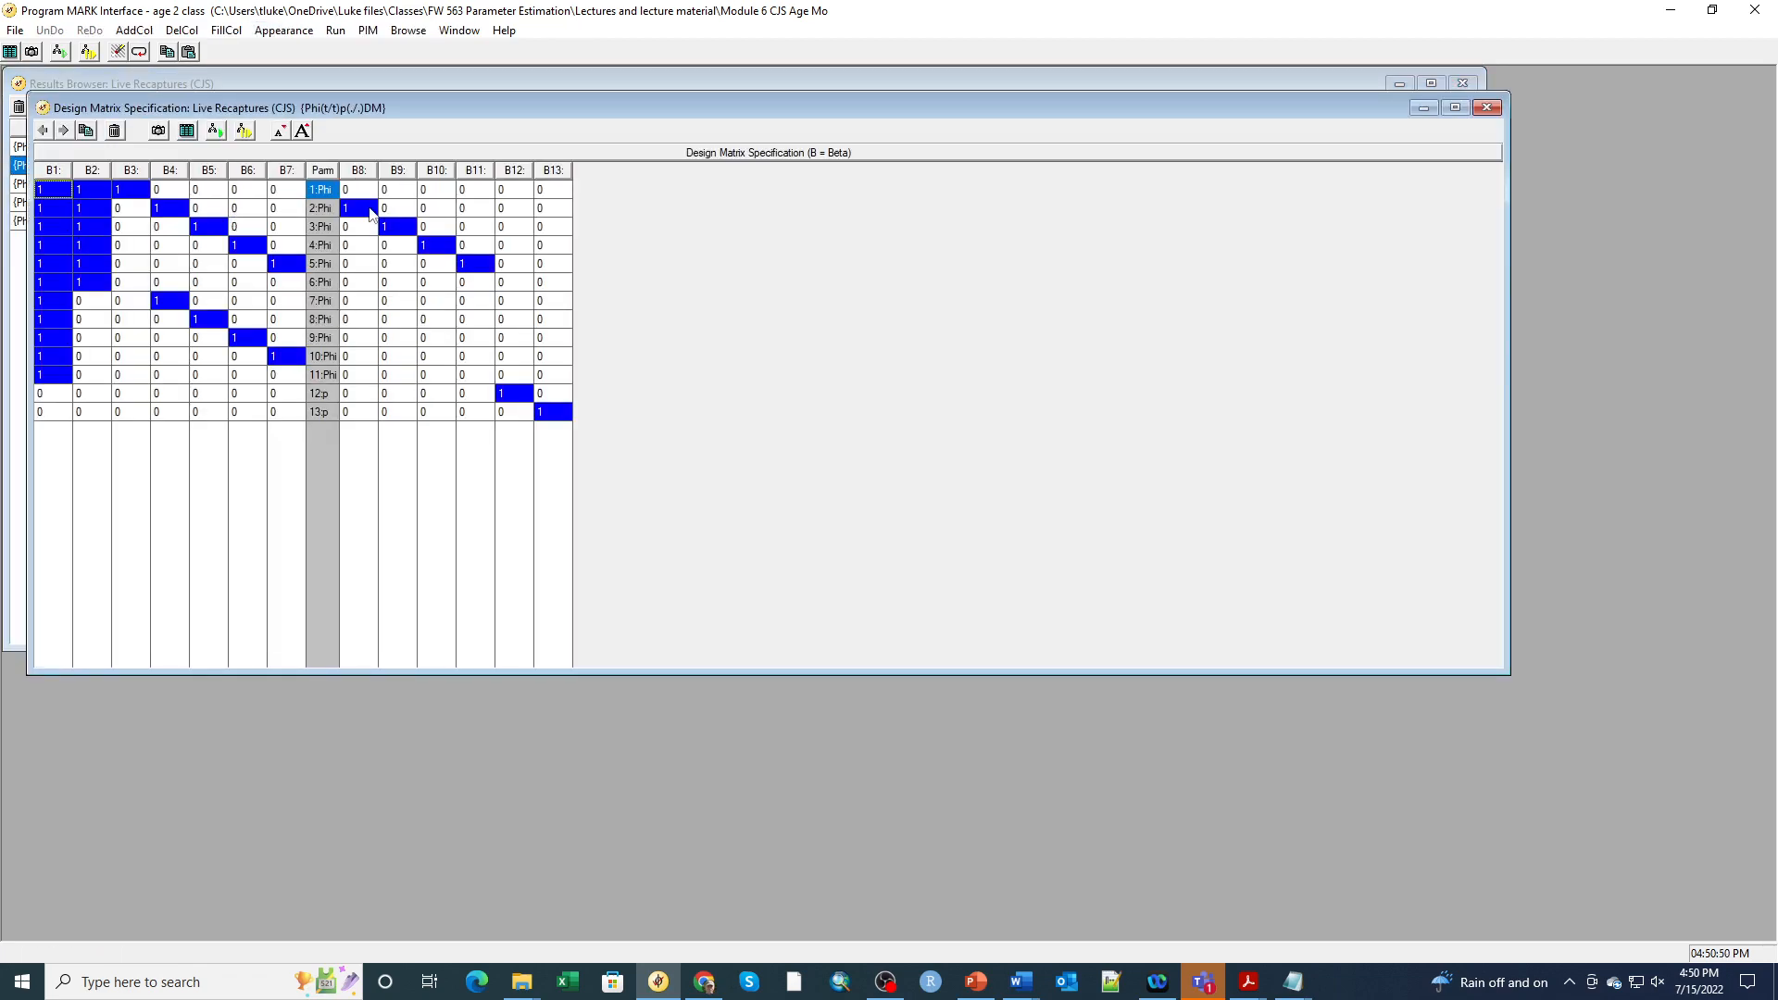
drag(324, 172, 504, 178)
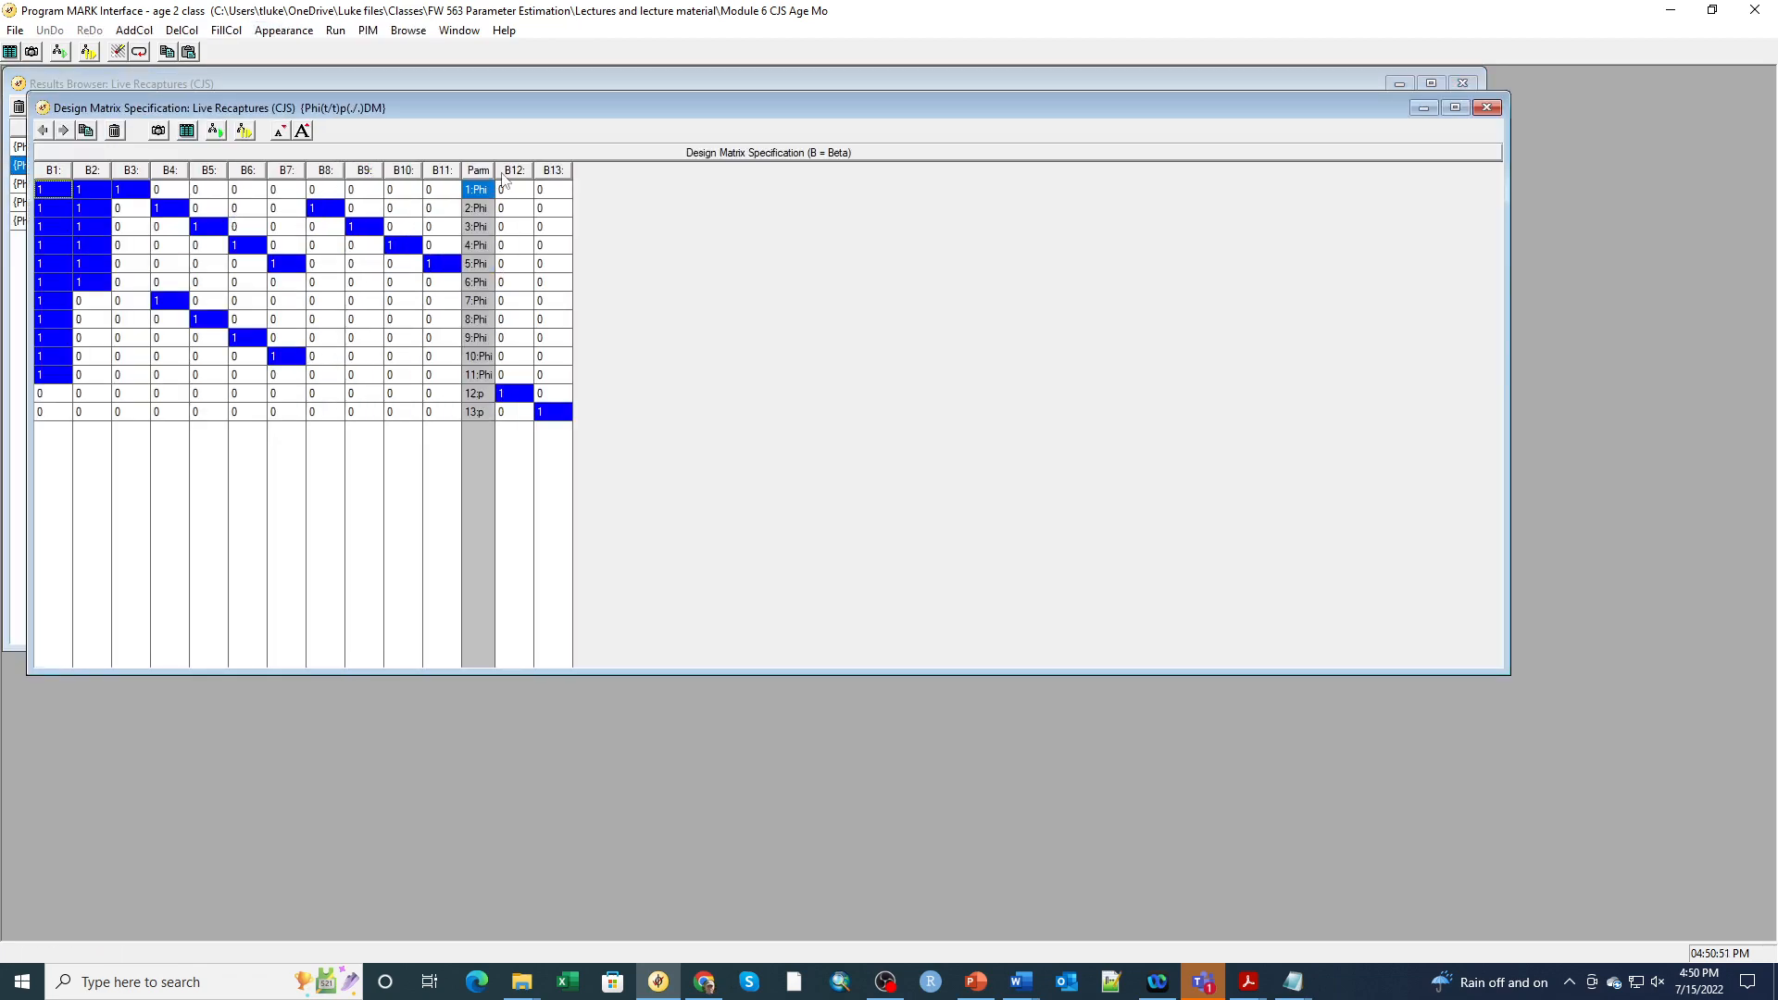
click(325, 172)
- Delete columns 8 to 11 from the design matrix and place the Parm column between B7 and B8
click(182, 31)
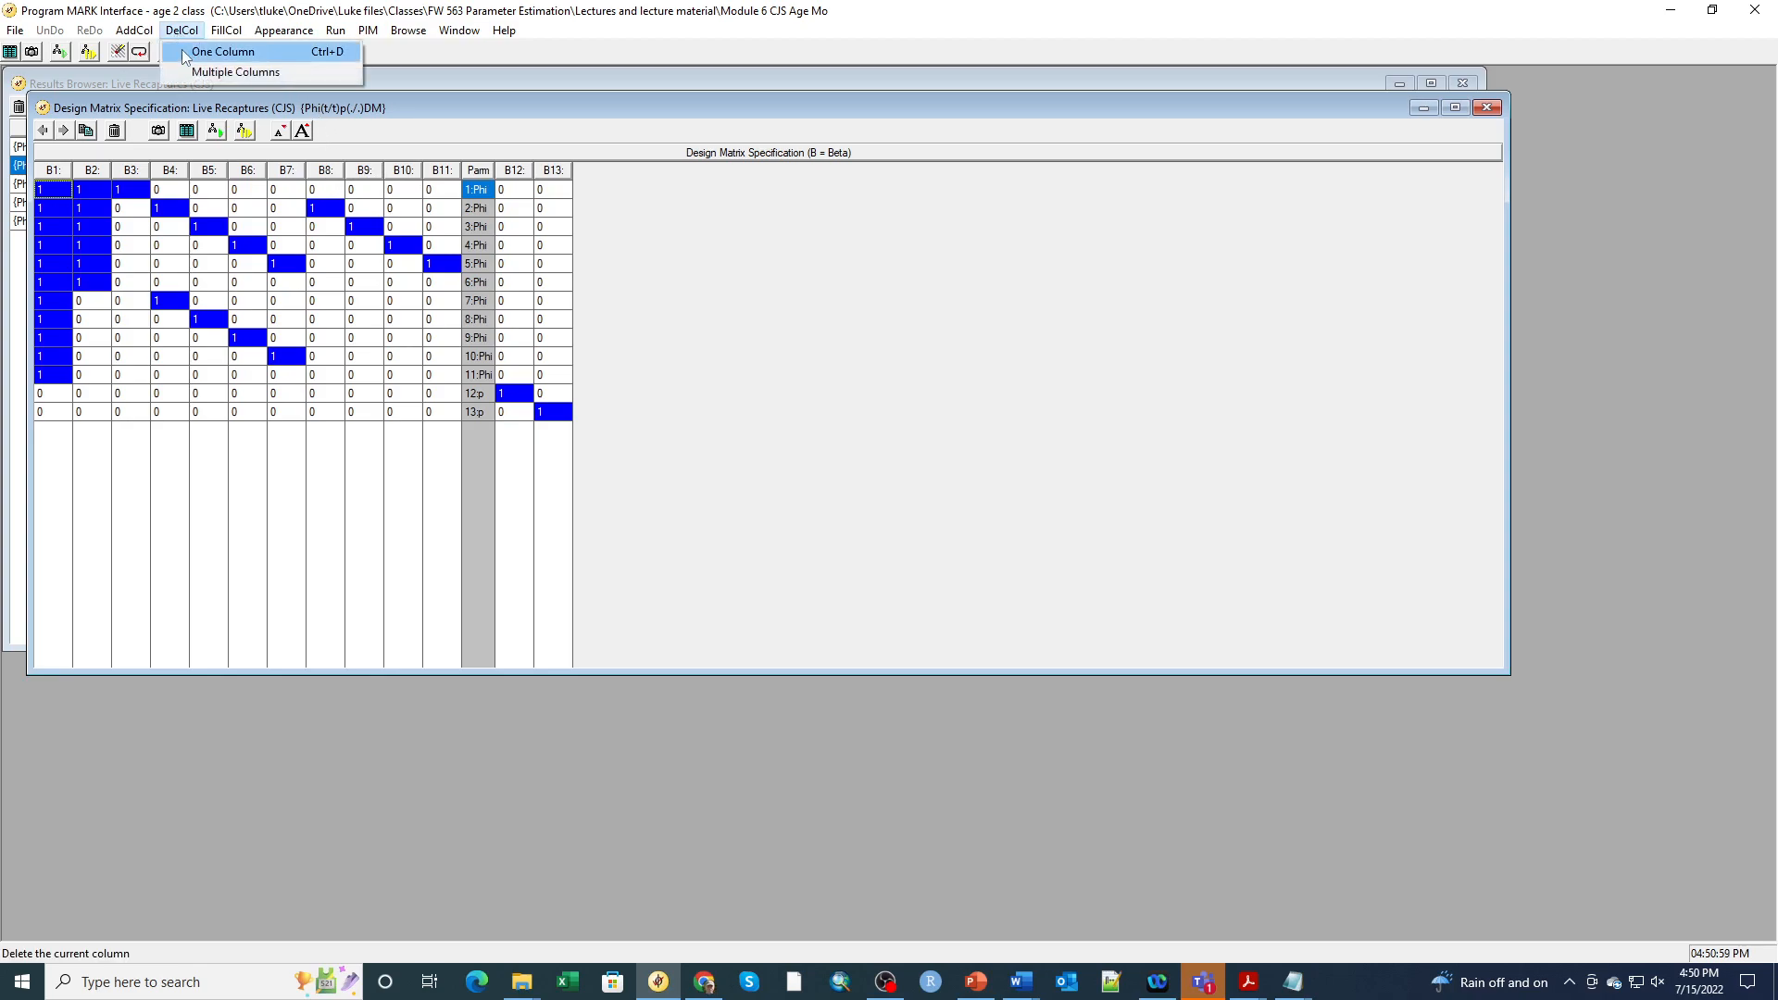
click(183, 69)
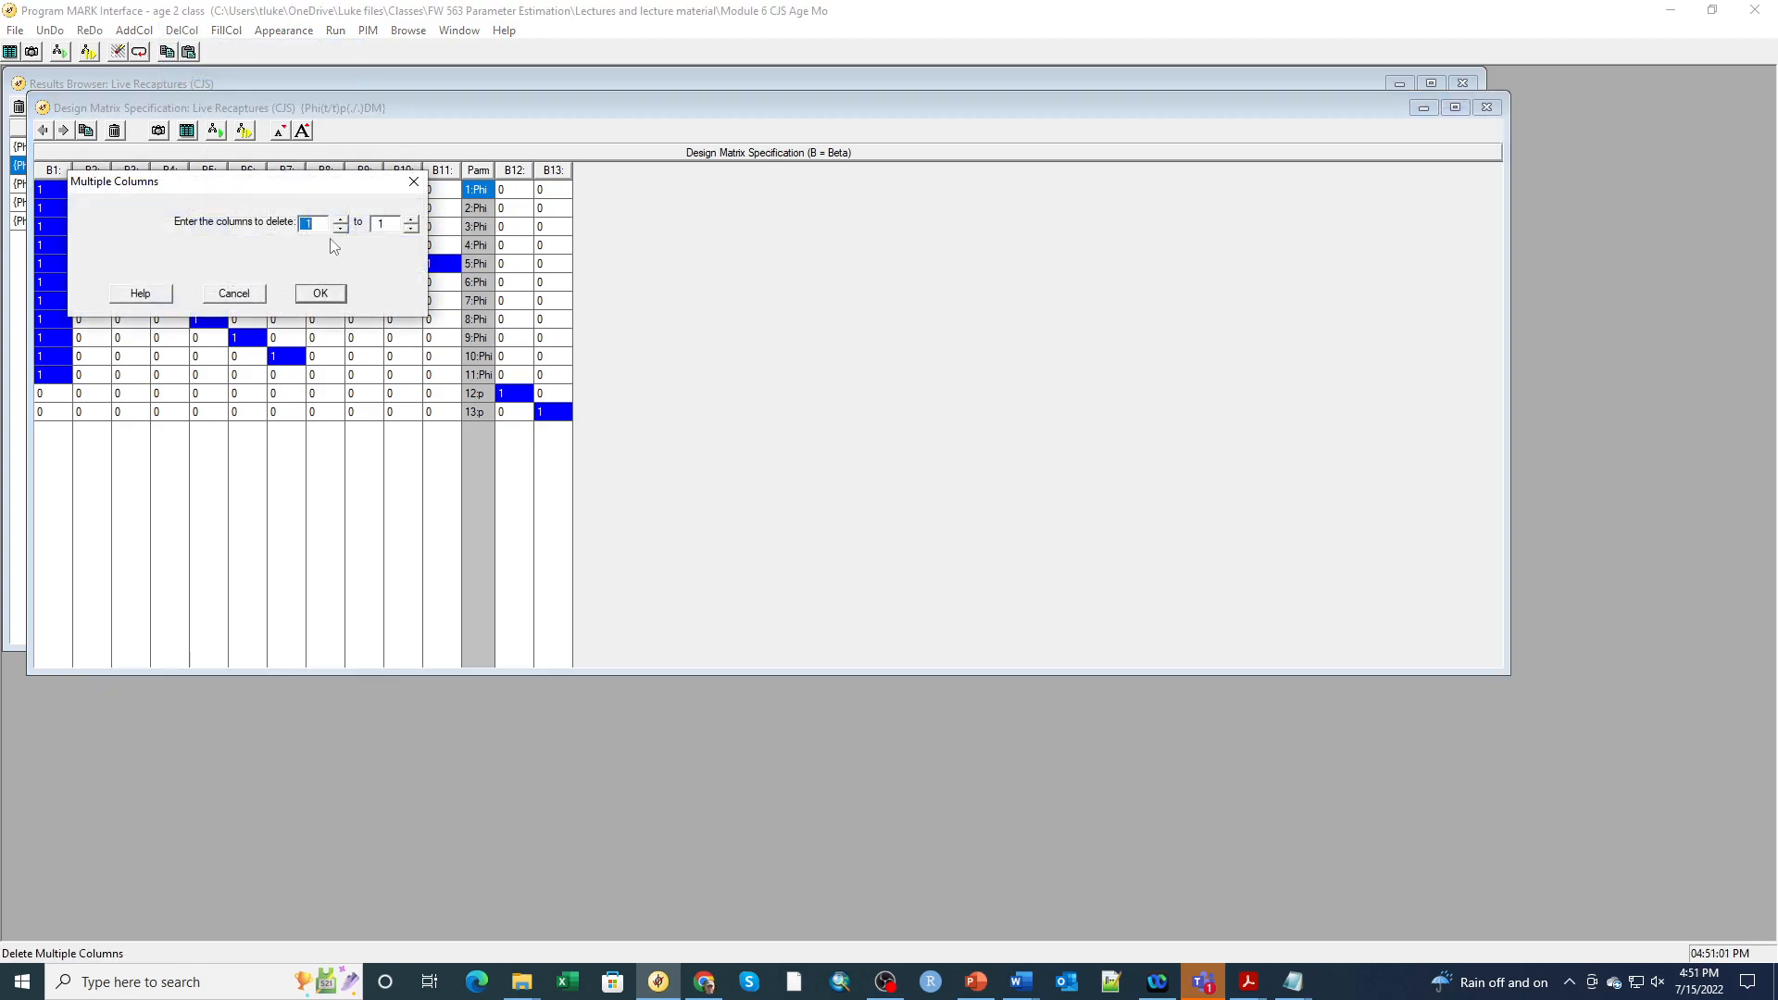
text(8)
key(Tab)
text(11)
click(325, 294)
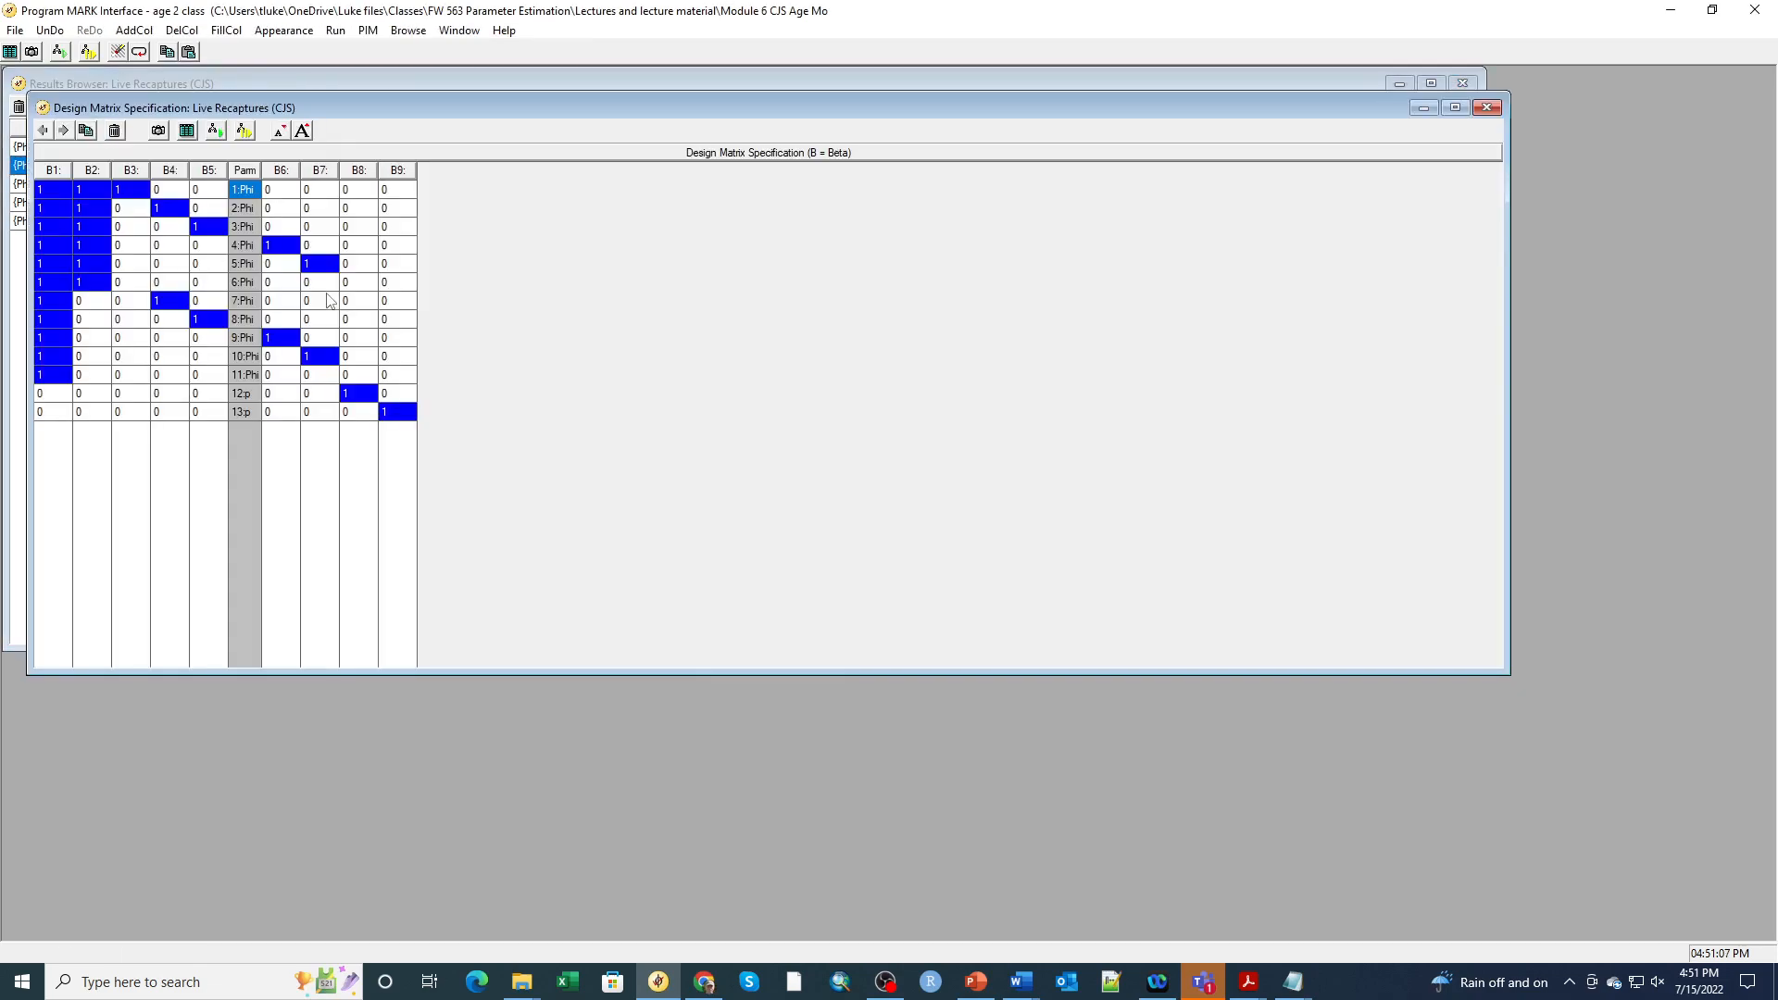
drag(255, 173, 338, 171)
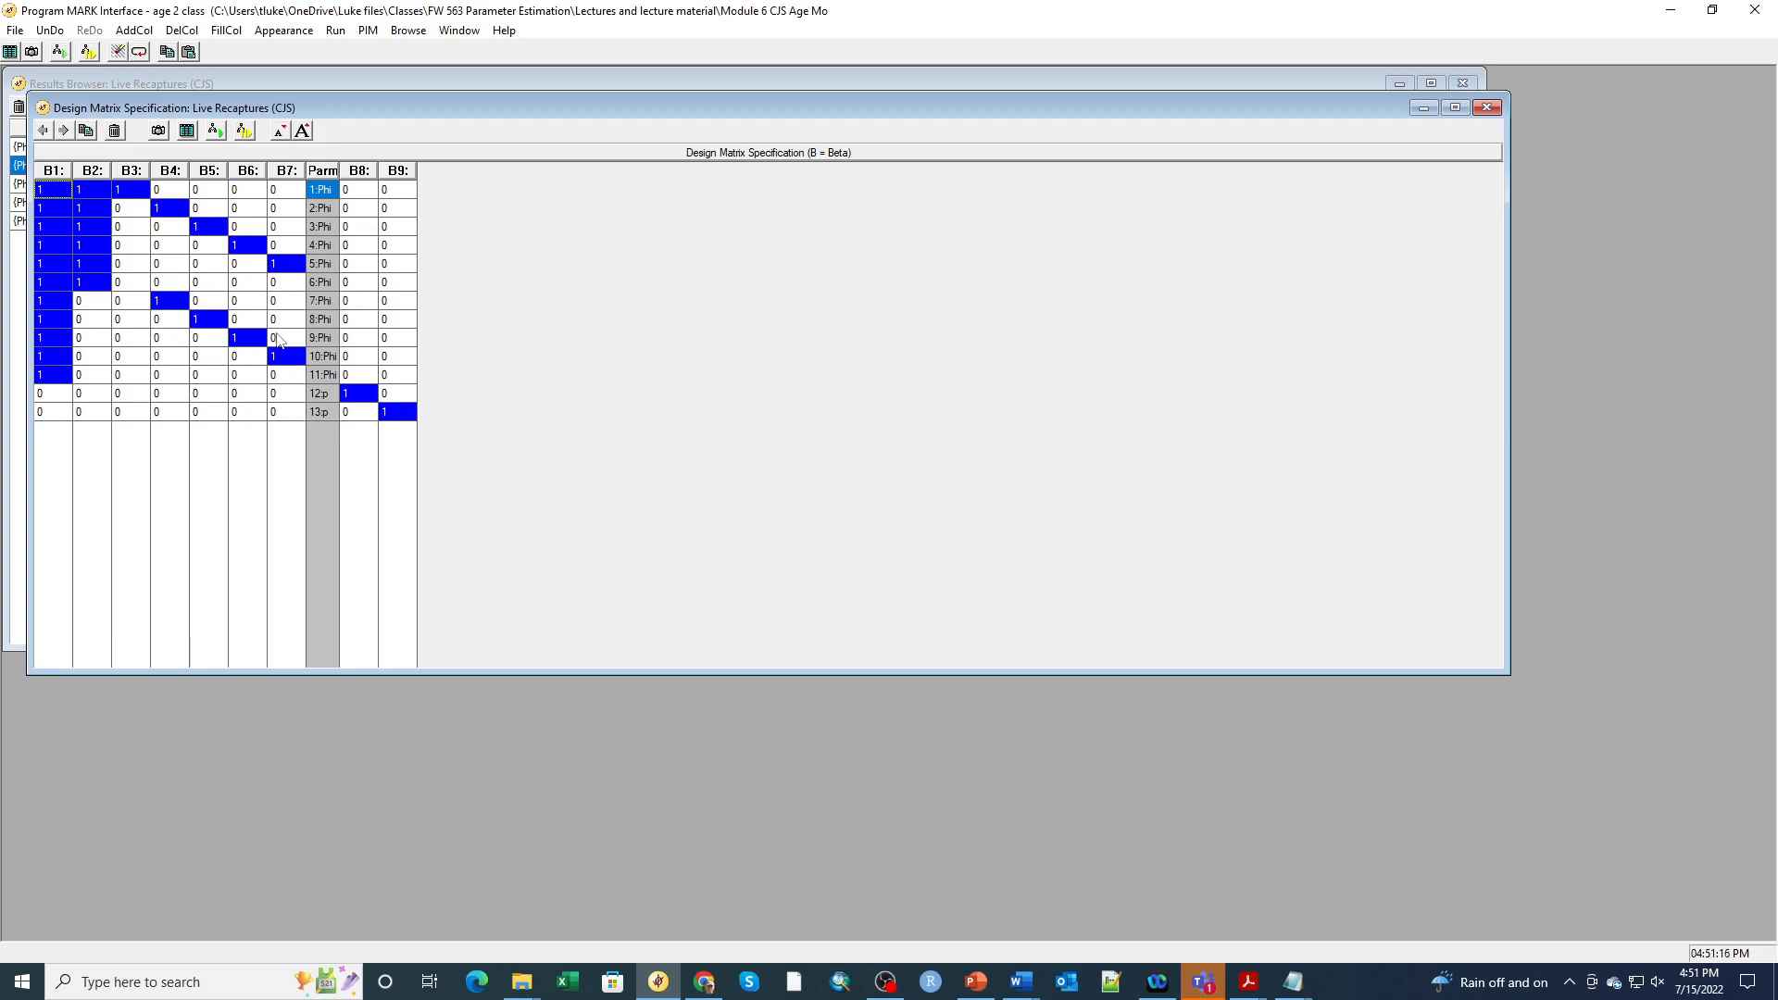
- Set the design matrix entries to 0 for 7:Phi in B4, 8:Phi in B5, 9:Phi in B6 and 10:Phi in B7
click(163, 304)
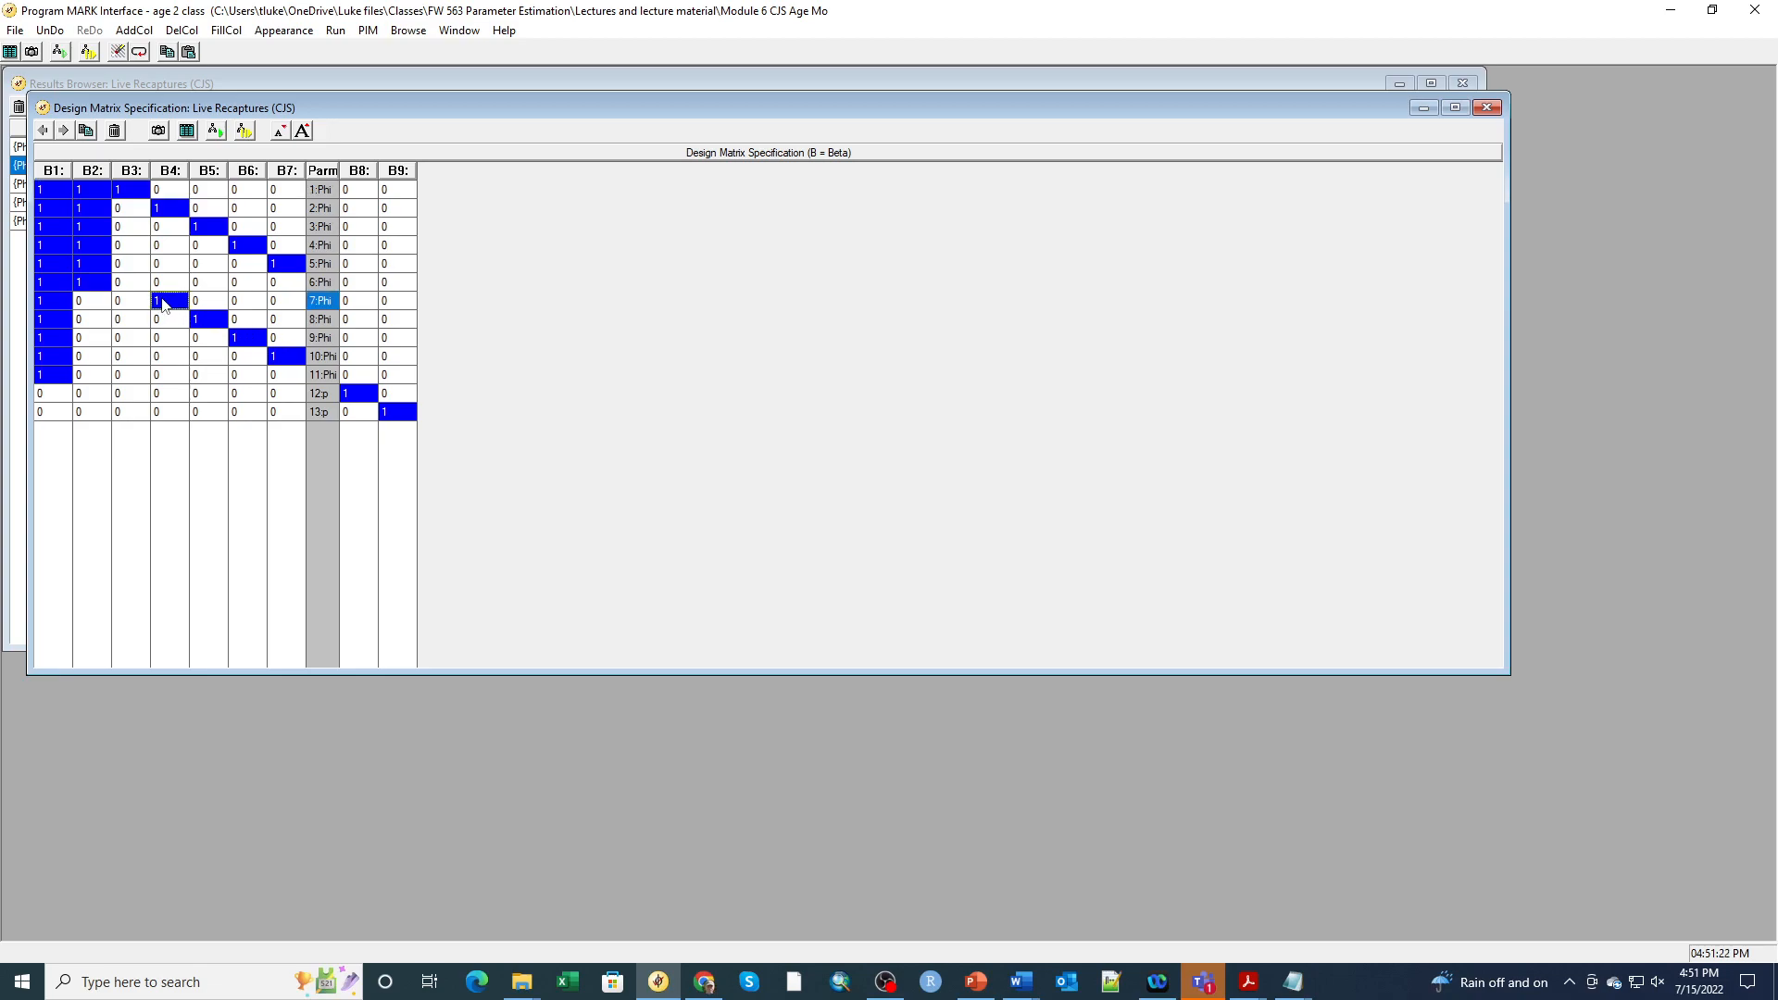
text(0)
click(217, 323)
text(0)
click(252, 340)
text(0)
click(285, 360)
text(0)
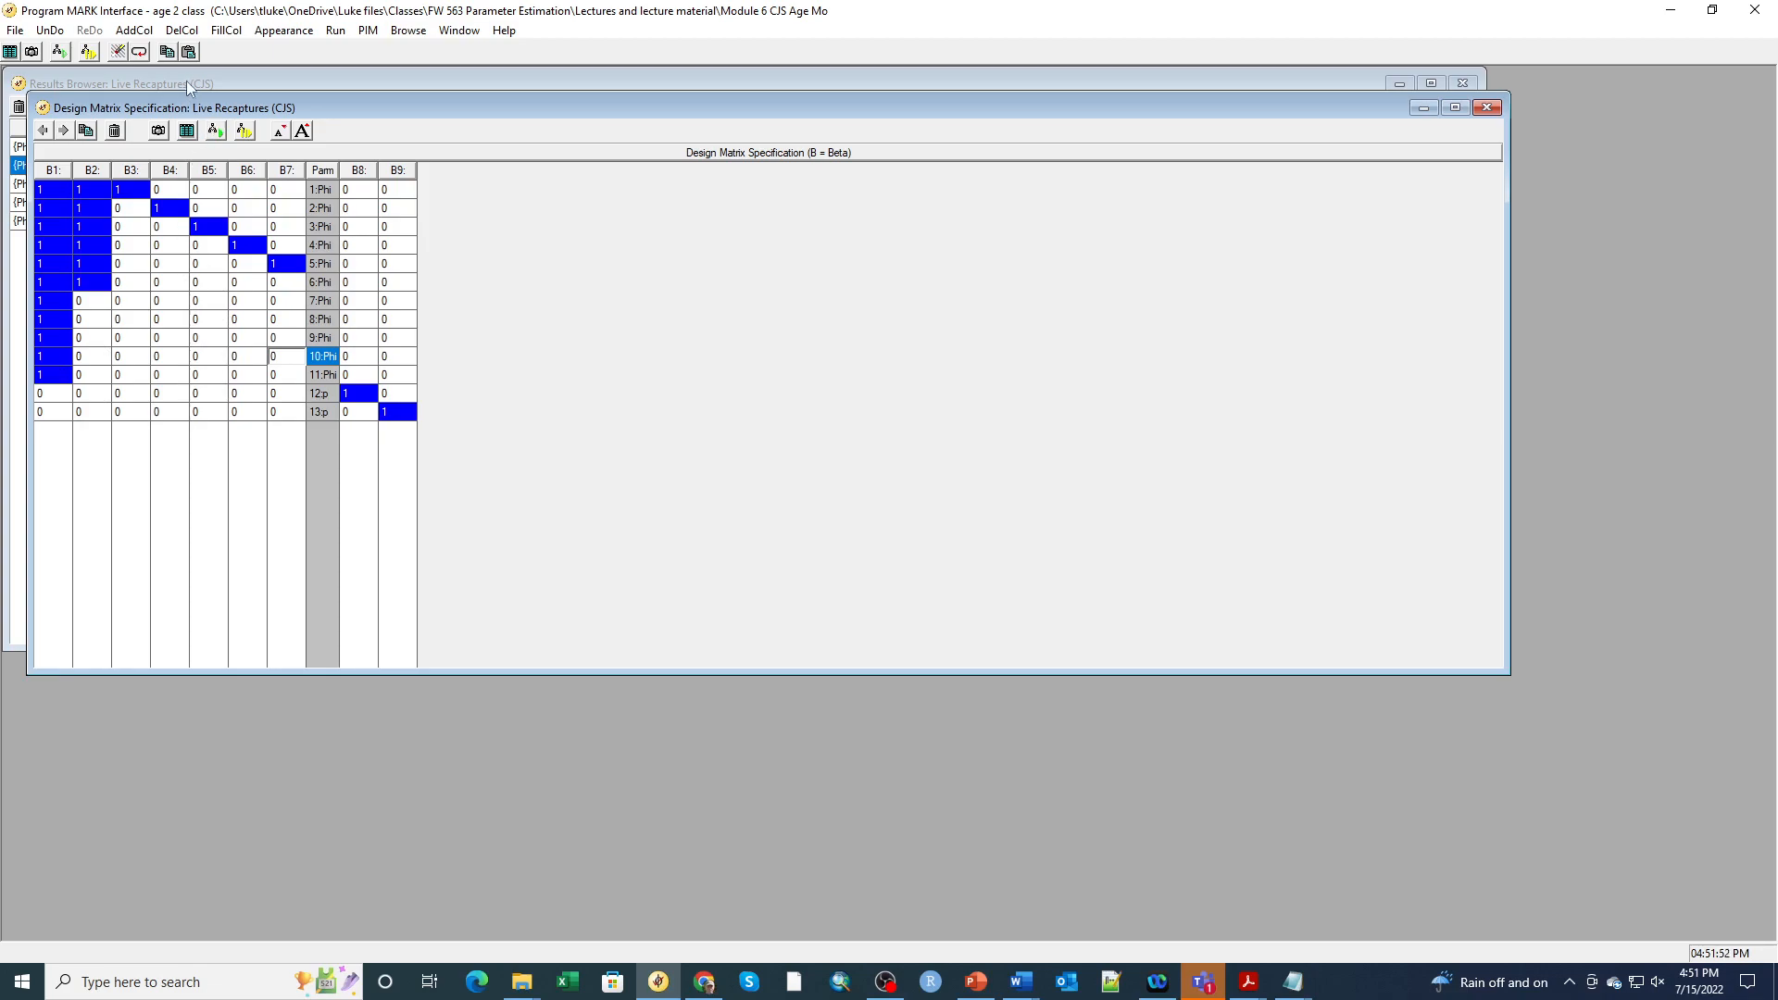
- Run the edited design matrix as model {Phi(t/.)p(./.)DM} and append its output to the results database
click(335, 31)
click(360, 51)
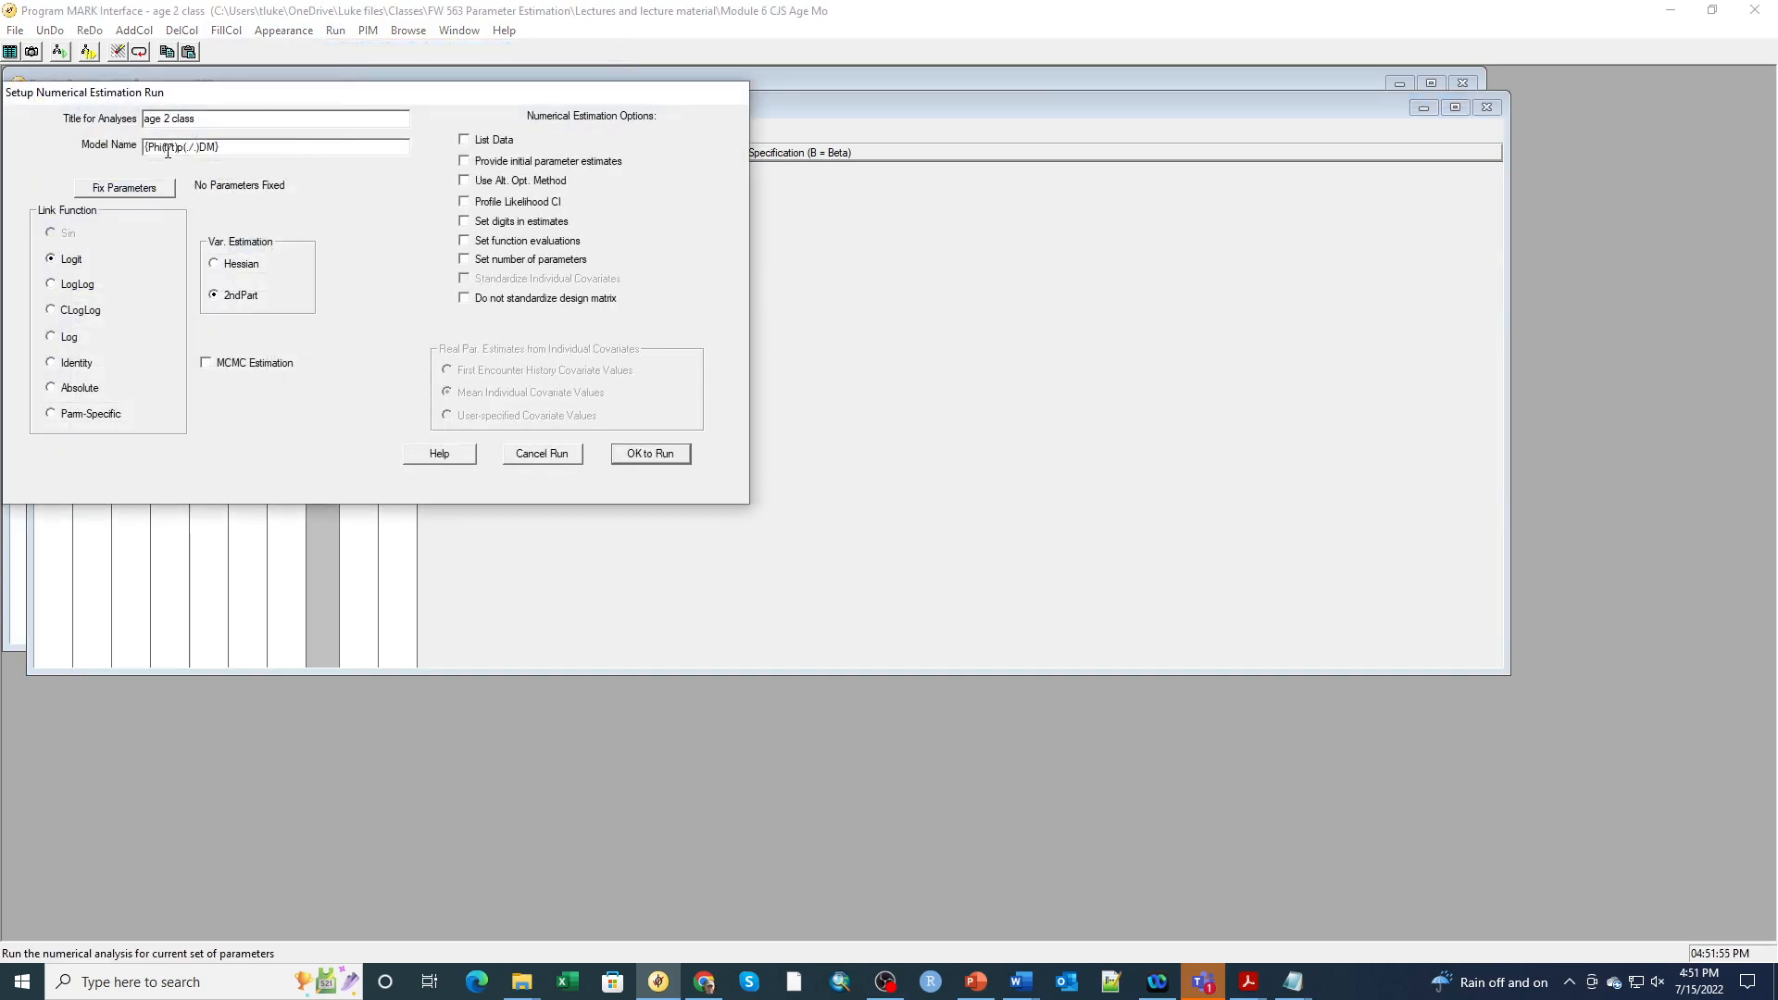
double_click(169, 146)
click(171, 146)
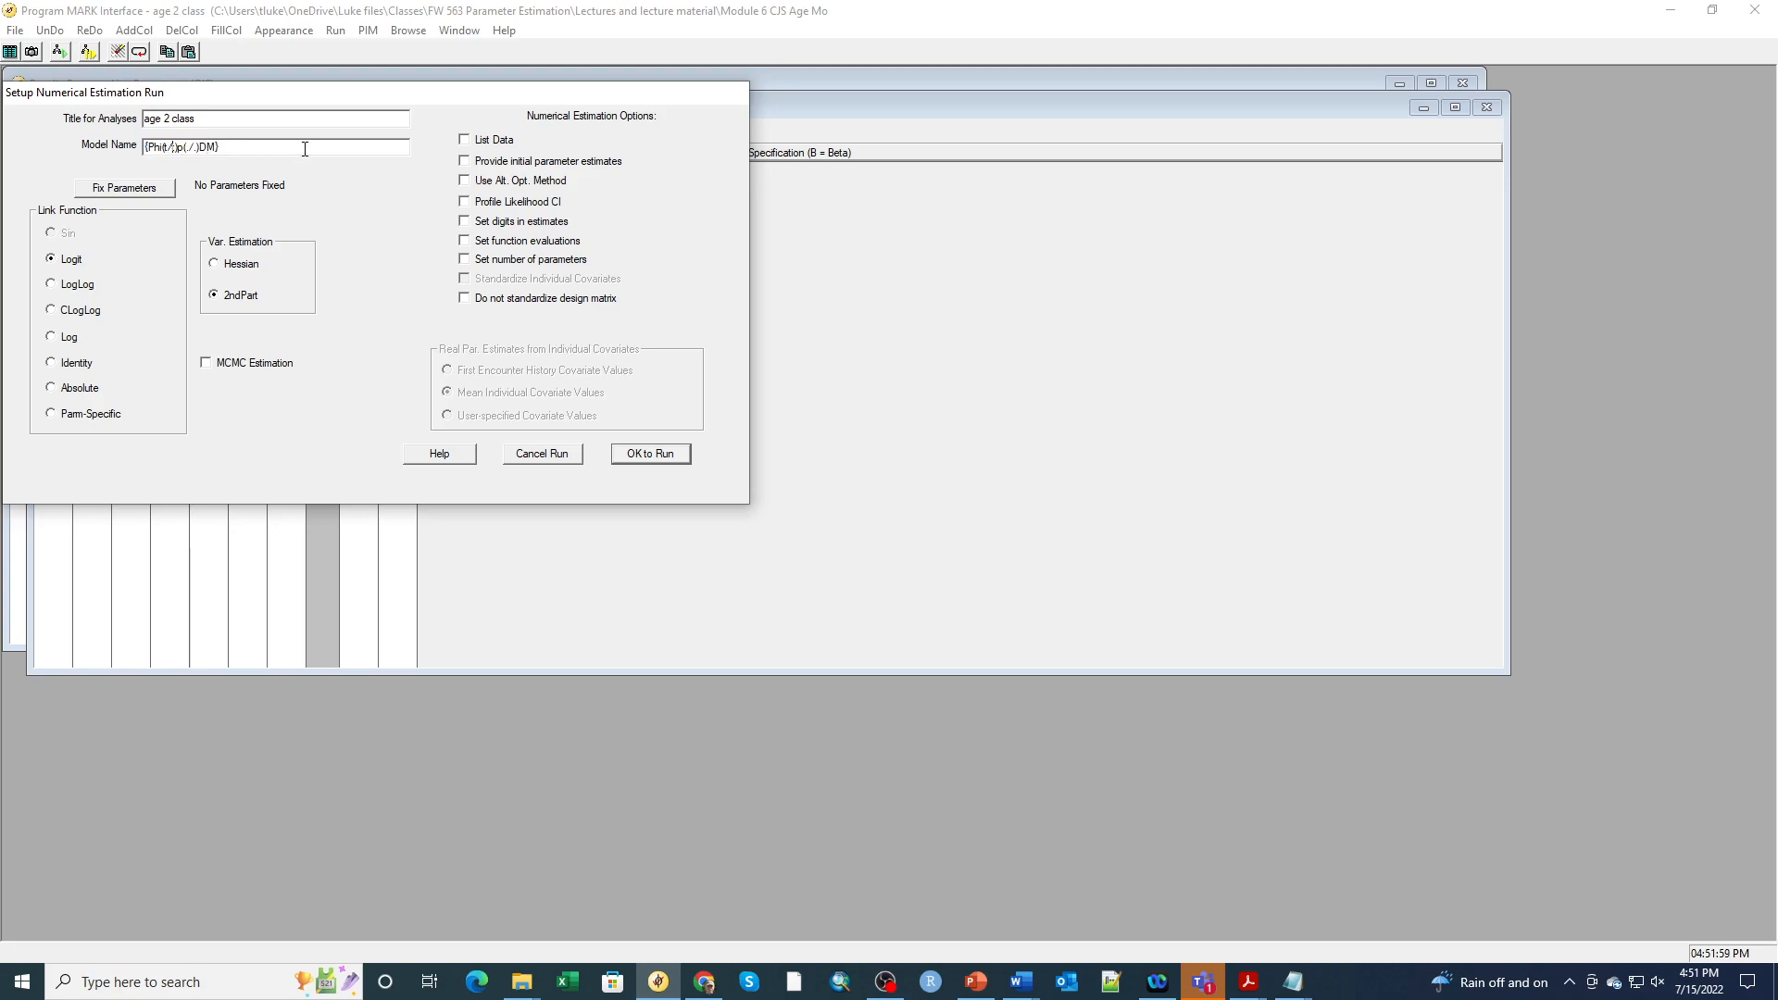
key(BackSpace)
text(.)
click(650, 456)
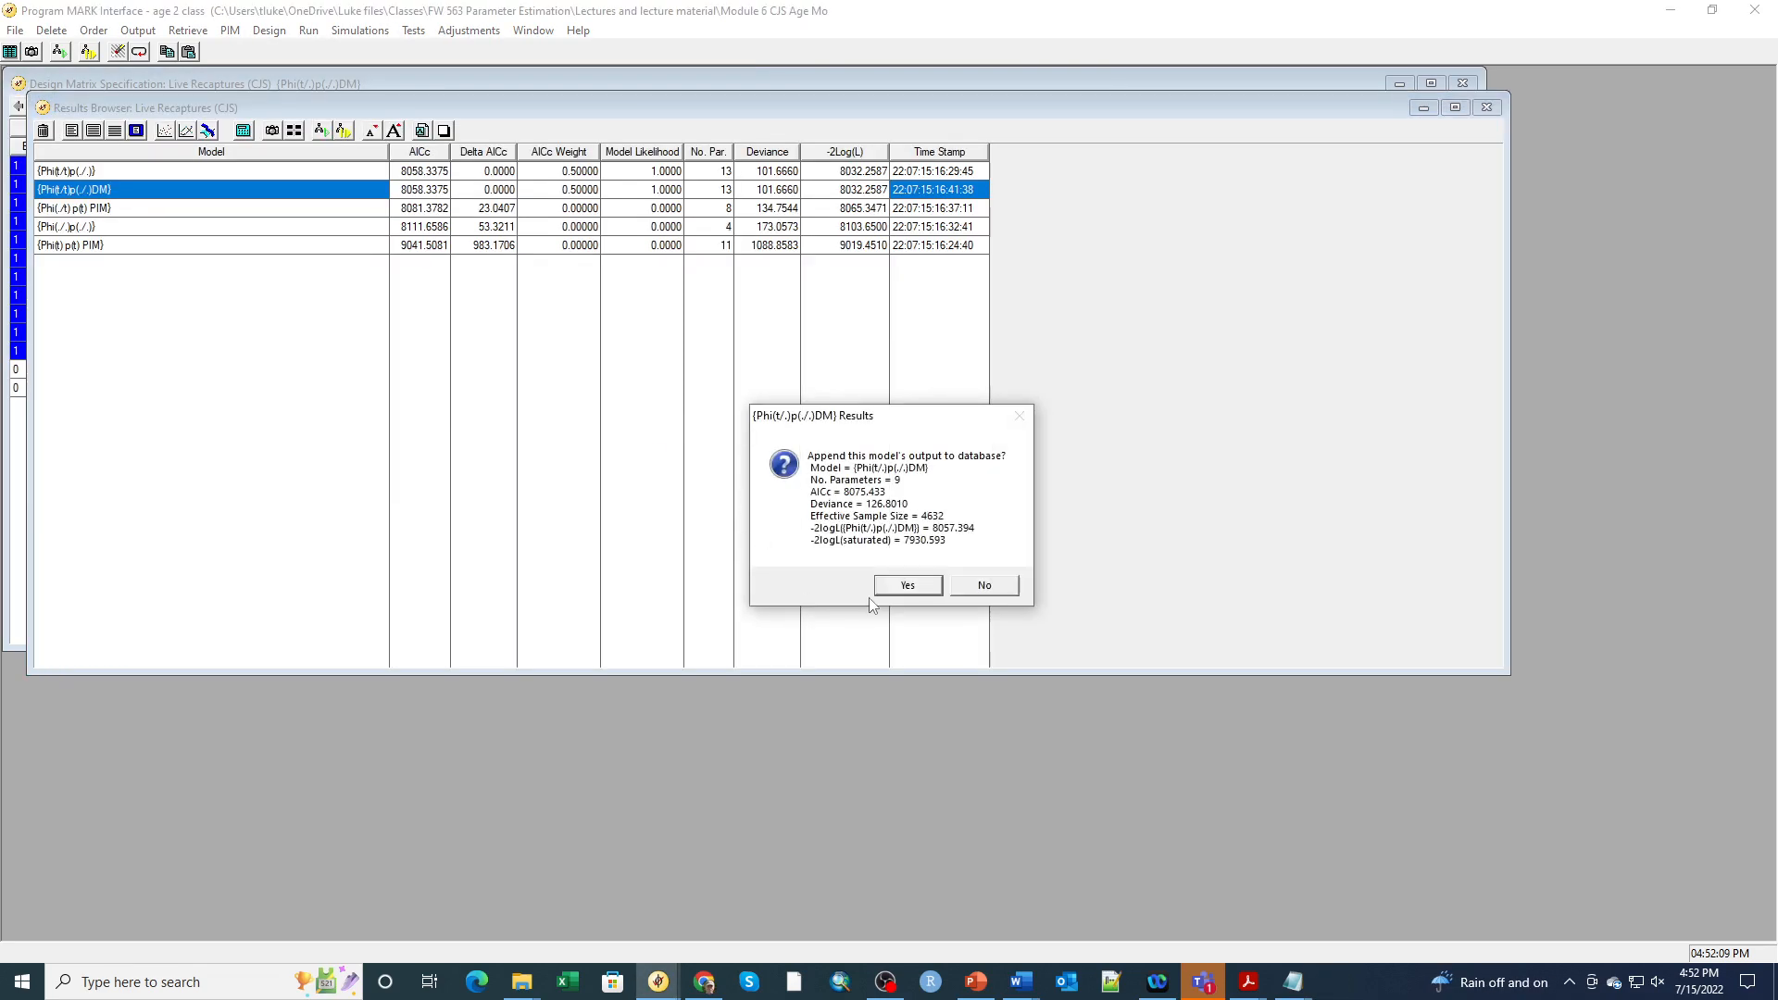
click(907, 586)
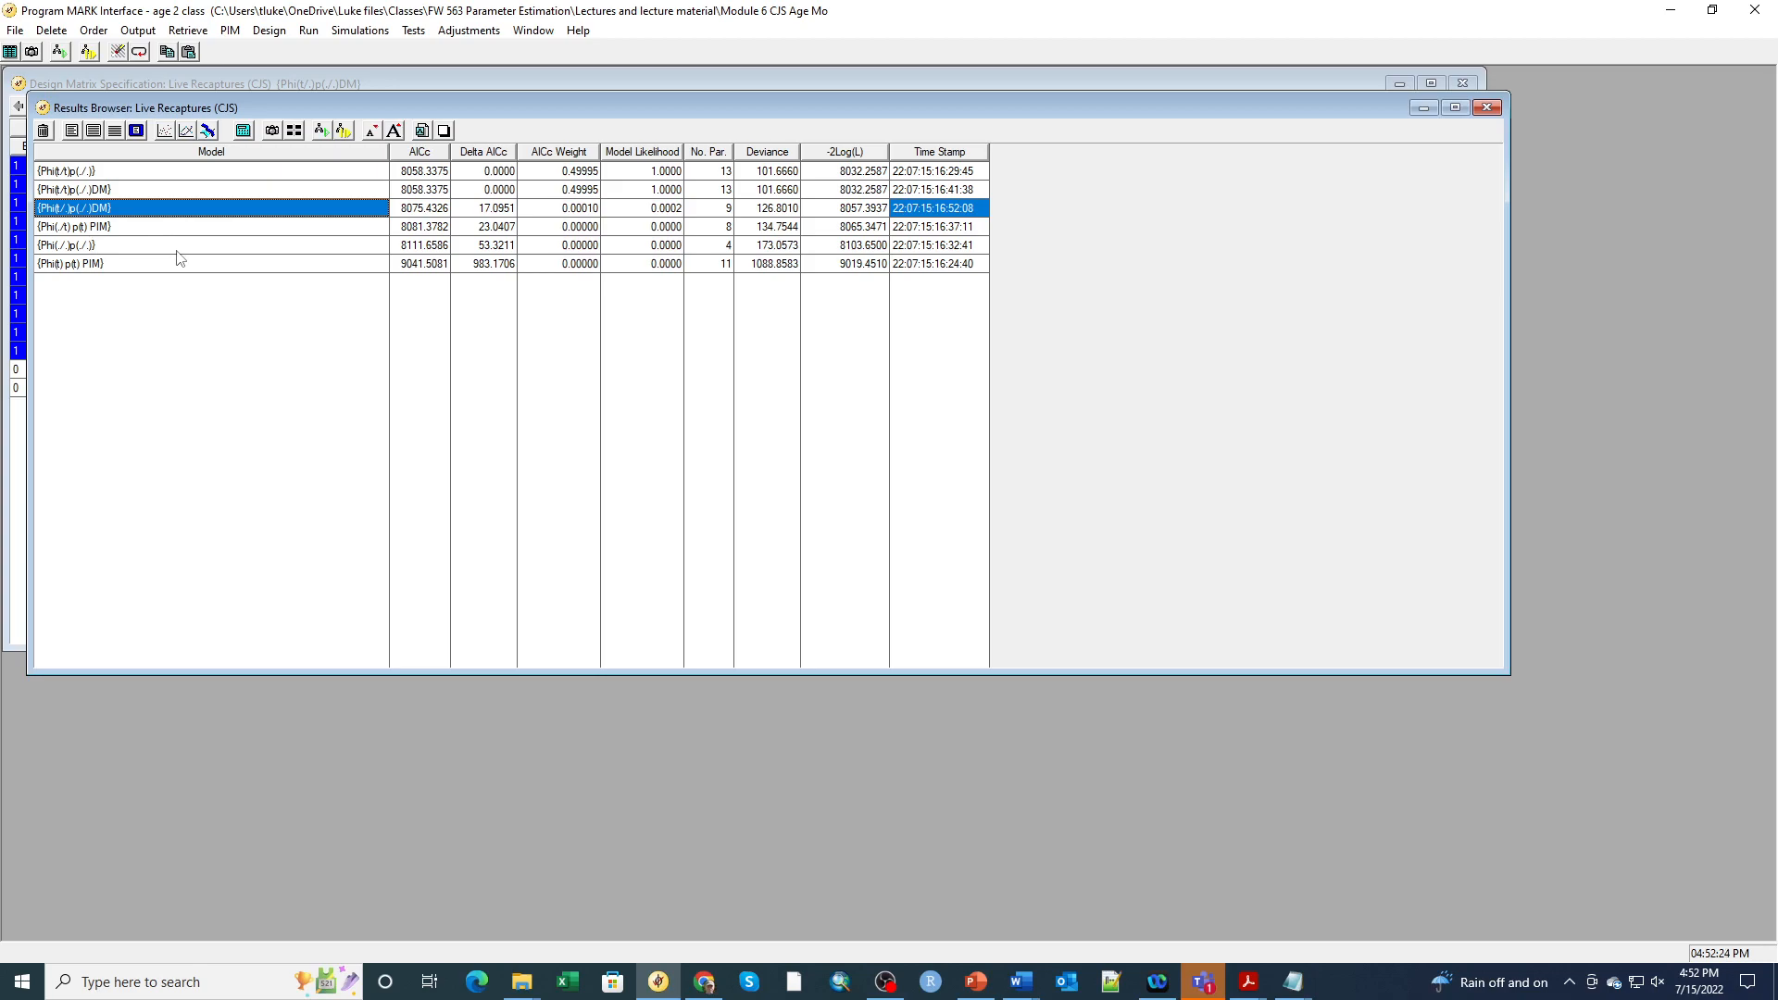
- Shrink the Results Browser window and move it below the design matrix entries so both can be viewed together
drag(507, 107, 617, 246)
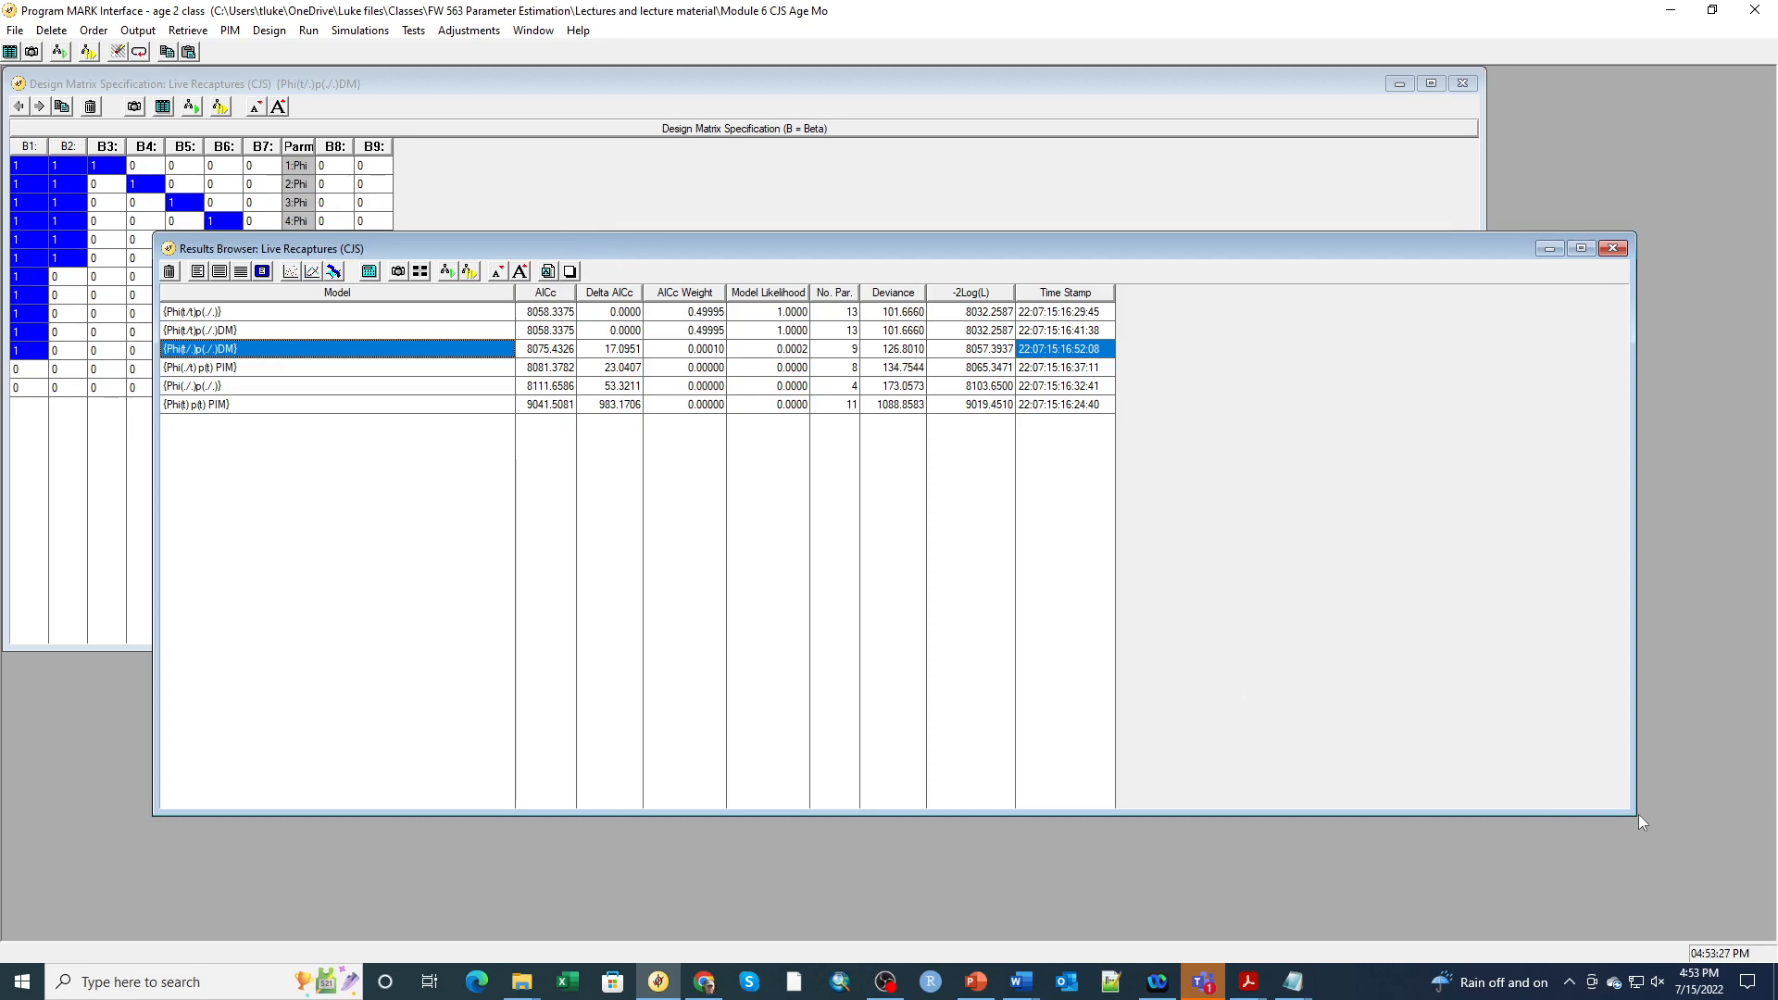
drag(1633, 813, 1293, 641)
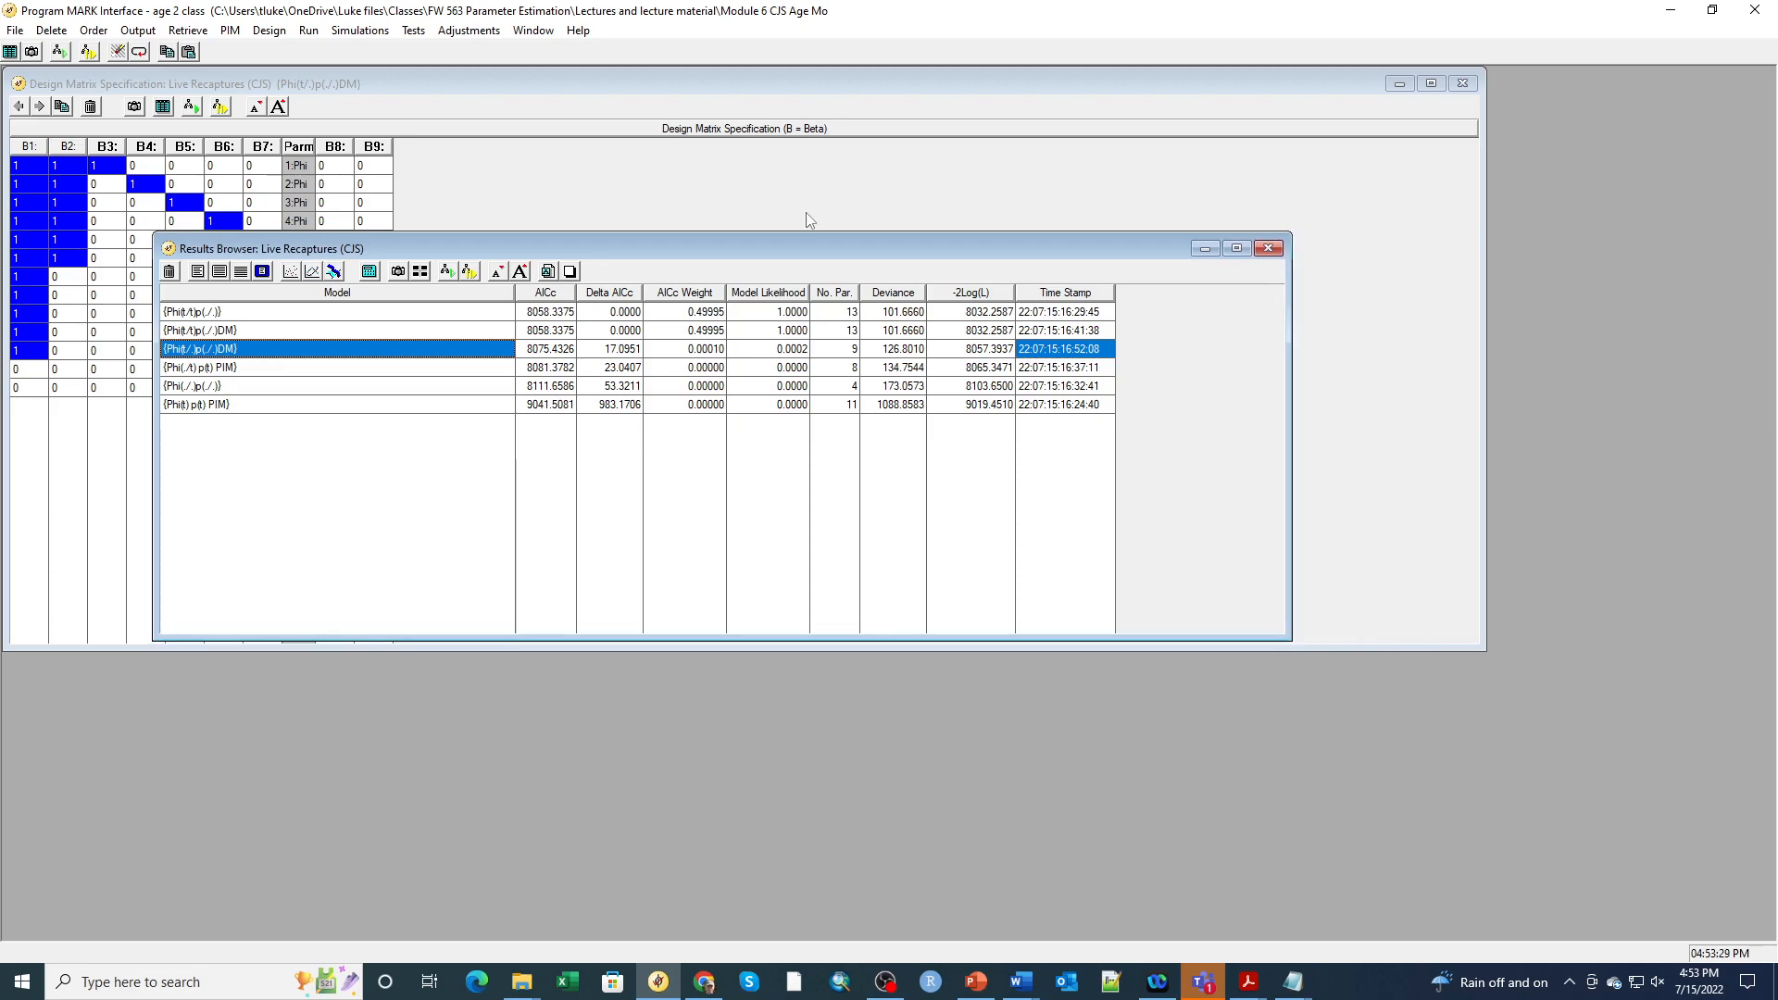
drag(760, 248, 853, 487)
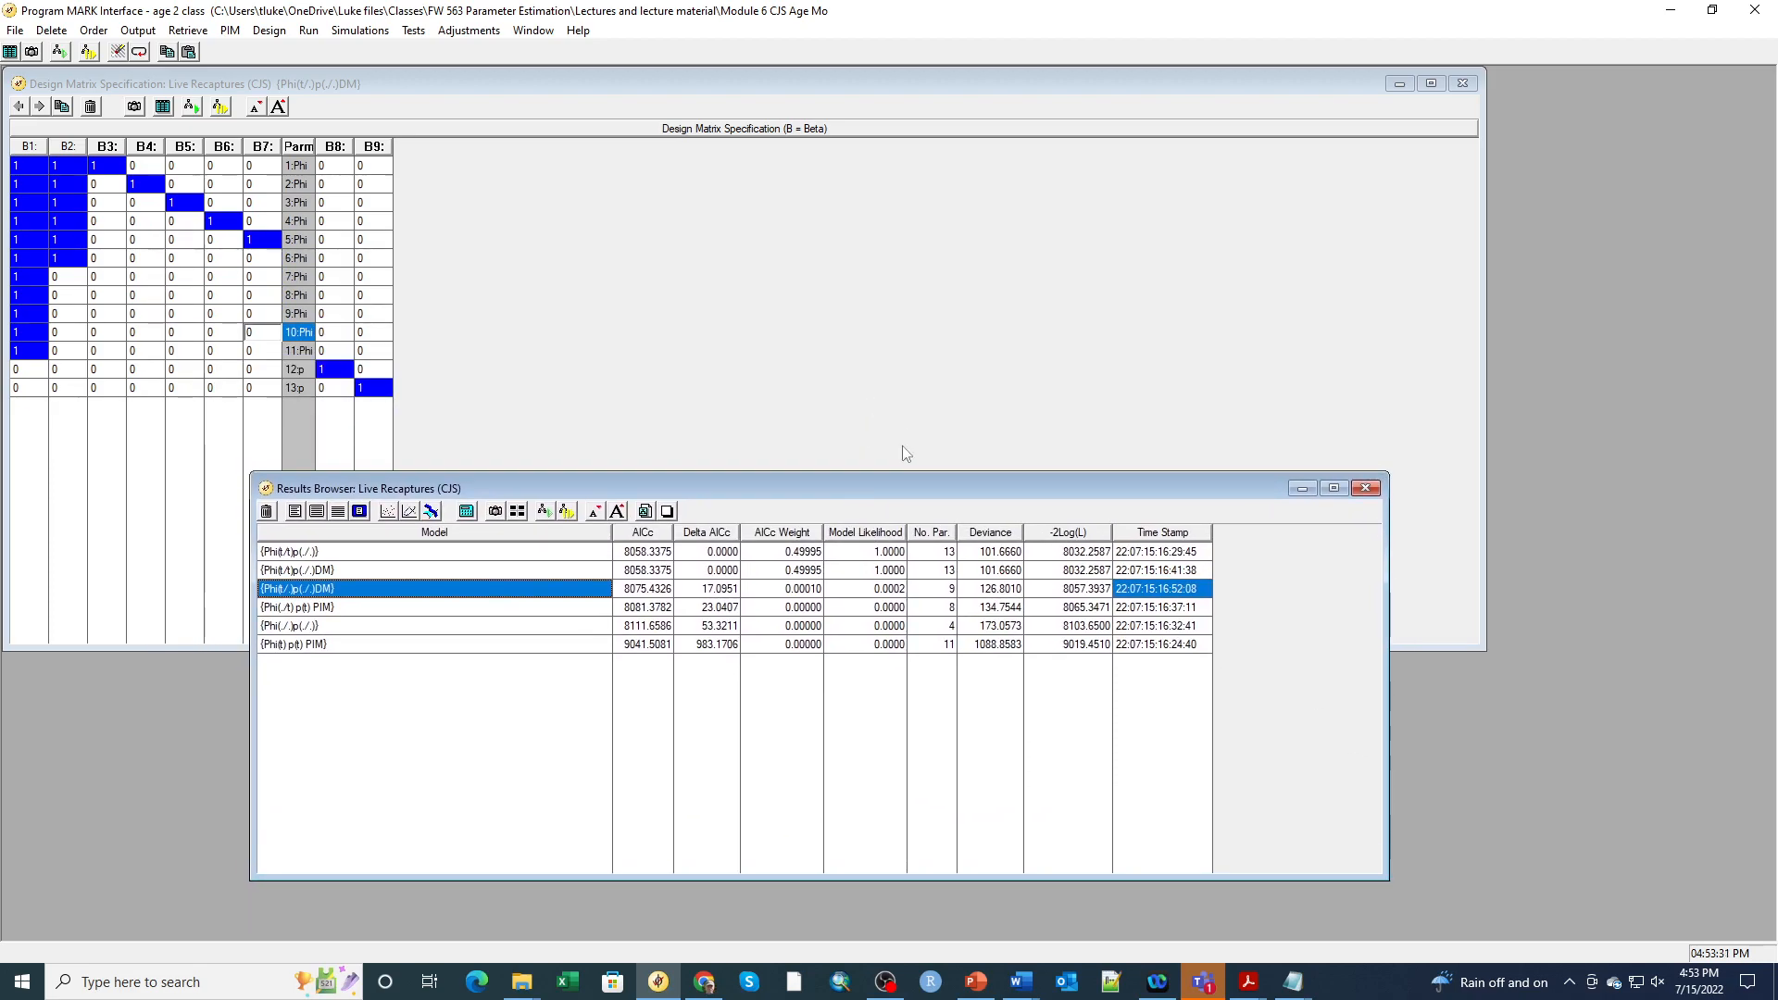